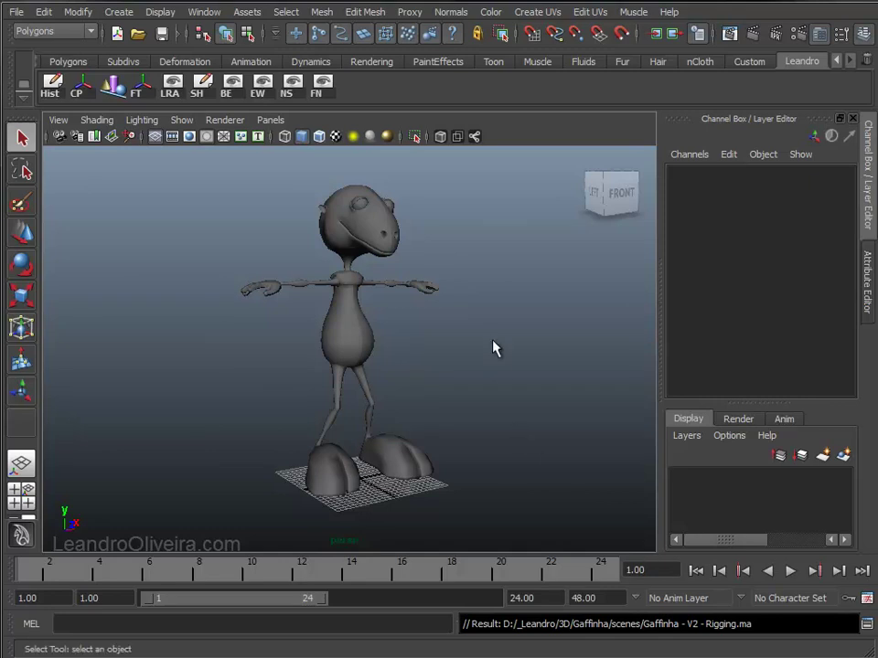
# Switch the viewport to Side View and zoom out to frame the whole character.
pyautogui.moveTo(502, 343)
pyautogui.keyDown('alt'); pyautogui.mouseDown()
pyautogui.moveTo(249, 341)
pyautogui.moveTo(344, 321)
pyautogui.moveTo(461, 319)
pyautogui.moveTo(294, 333)
pyautogui.moveTo(293, 350)
pyautogui.mouseUp(); pyautogui.keyUp('alt')
pyautogui.press('space')
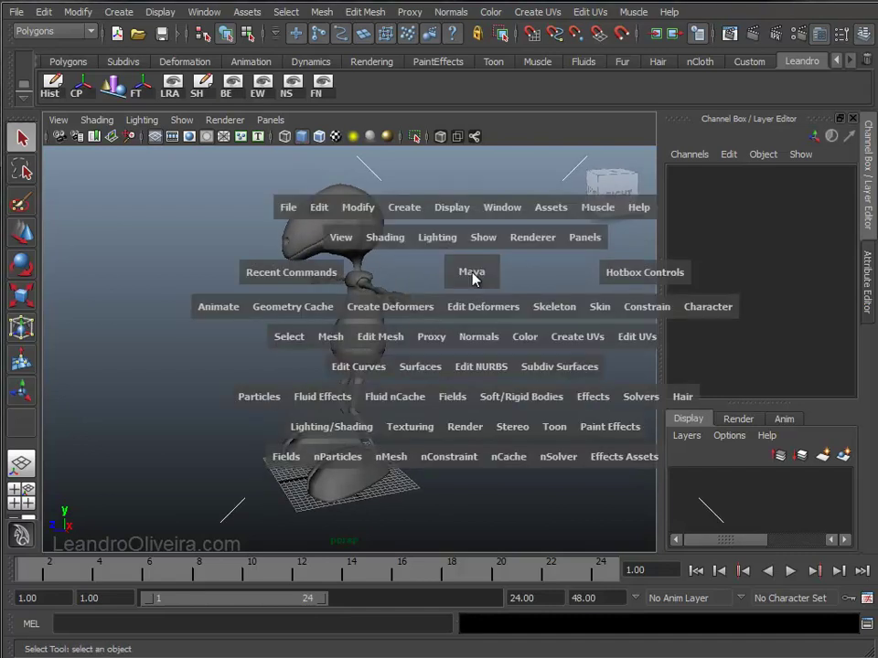
pyautogui.moveTo(473, 279); pyautogui.dragTo(535, 278)
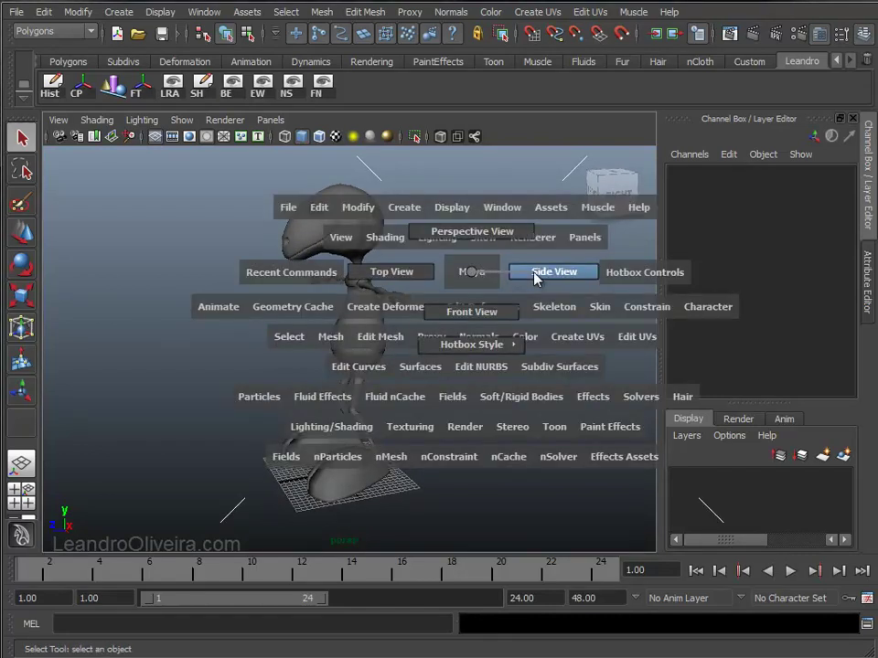
pyautogui.press('space')
pyautogui.moveTo(393, 285); pyautogui.dragTo(393, 291)
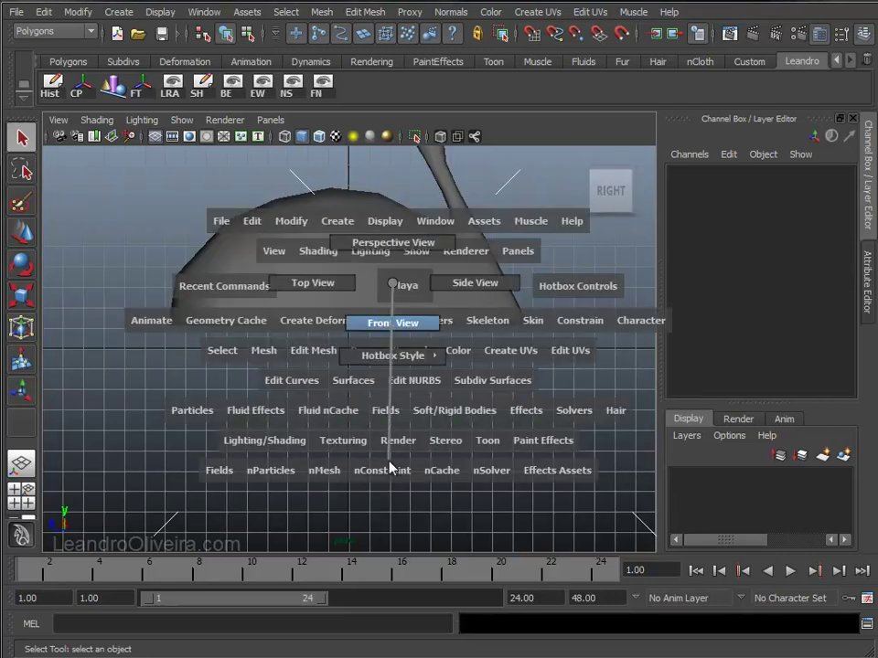
pyautogui.keyDown('alt'); pyautogui.moveTo(470, 262); pyautogui.dragTo(509, 484, button='middle'); pyautogui.keyUp('alt')
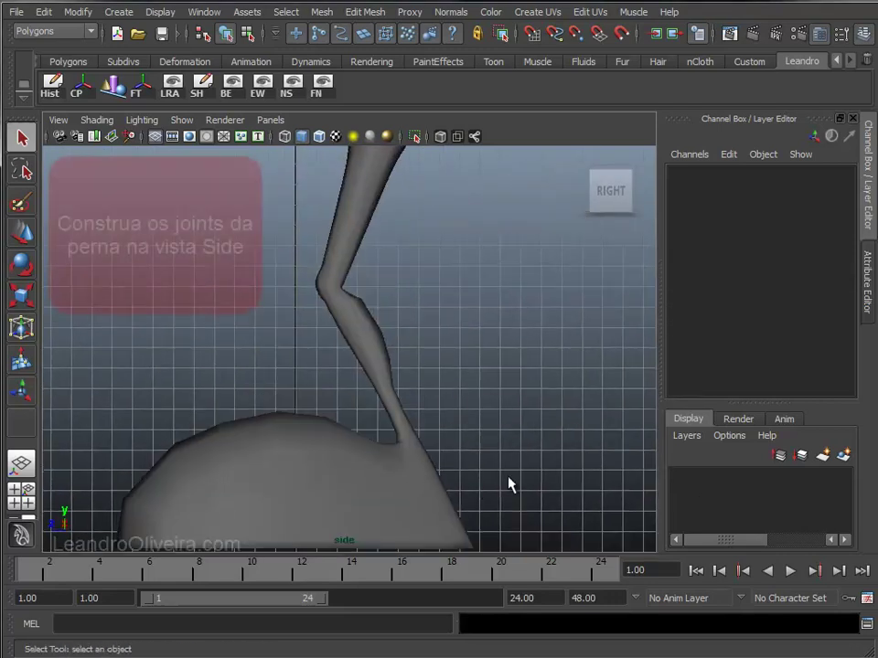
pyautogui.keyDown('alt'); pyautogui.moveTo(509, 484); pyautogui.dragTo(252, 315, button='right'); pyautogui.keyUp('alt')
pyautogui.keyDown('alt'); pyautogui.moveTo(252, 315); pyautogui.dragTo(531, 273, button='middle'); pyautogui.keyUp('alt')
pyautogui.moveTo(531, 272)
pyautogui.keyDown('alt'); pyautogui.mouseDown(button='right')
pyautogui.moveTo(534, 385)
pyautogui.moveTo(365, 325)
pyautogui.mouseUp(button='right'); pyautogui.keyUp('alt')
pyautogui.moveTo(365, 325)
pyautogui.keyDown('alt'); pyautogui.mouseDown(button='middle')
pyautogui.moveTo(383, 320)
pyautogui.moveTo(406, 329)
pyautogui.mouseUp(button='middle'); pyautogui.keyUp('alt')
# Hide the grid, enable X-Ray shading, and frame the leg closely.
pyautogui.click(153, 136)
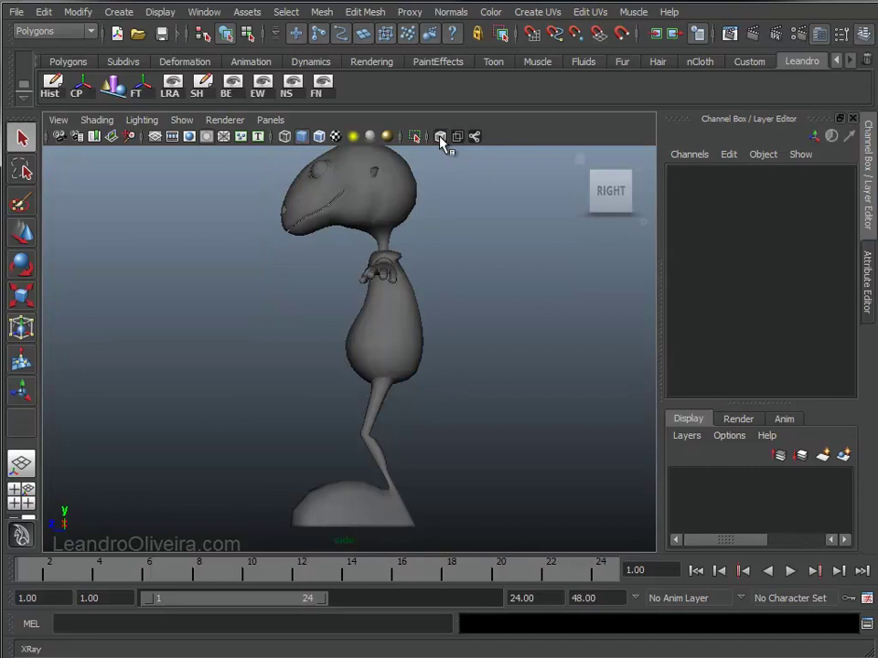
pyautogui.click(440, 138)
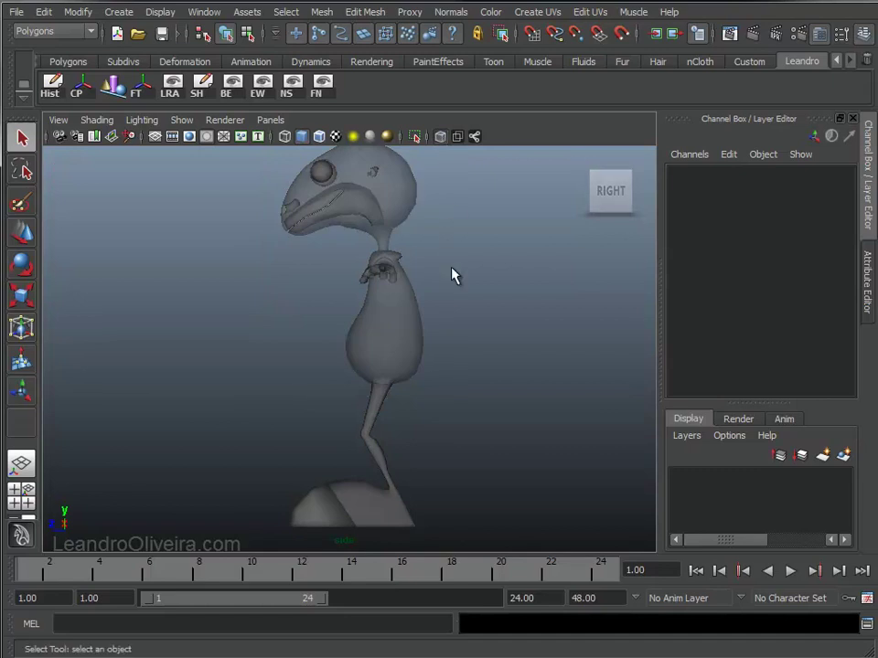
pyautogui.keyDown('alt'); pyautogui.moveTo(395, 355); pyautogui.dragTo(396, 276, button='middle'); pyautogui.keyUp('alt')
pyautogui.moveTo(396, 276)
pyautogui.keyDown('alt'); pyautogui.mouseDown(button='right')
pyautogui.moveTo(393, 251)
pyautogui.moveTo(463, 335)
pyautogui.moveTo(483, 289)
pyautogui.mouseUp(button='right'); pyautogui.keyUp('alt')
pyautogui.keyDown('alt'); pyautogui.moveTo(483, 289); pyautogui.dragTo(468, 335, button='middle'); pyautogui.keyUp('alt')
pyautogui.moveTo(468, 334)
pyautogui.keyDown('alt'); pyautogui.mouseDown(button='right')
pyautogui.moveTo(448, 318)
pyautogui.moveTo(469, 339)
pyautogui.mouseUp(button='right'); pyautogui.keyUp('alt')
pyautogui.keyDown('alt'); pyautogui.moveTo(468, 337); pyautogui.dragTo(477, 309, button='middle'); pyautogui.keyUp('alt')
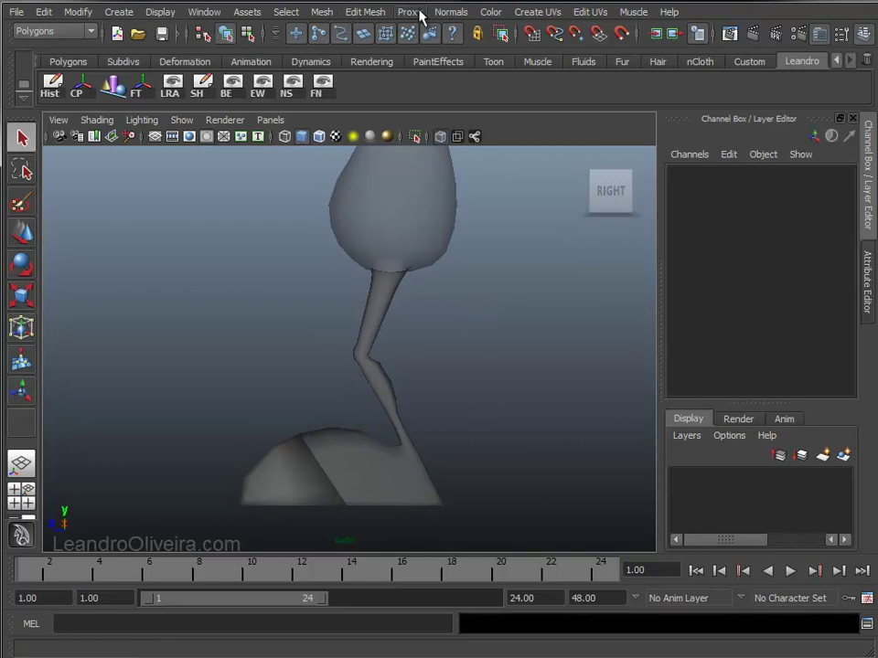
# Switch to the Animation menu set and start the Skeleton Joint Tool.
pyautogui.click(90, 31)
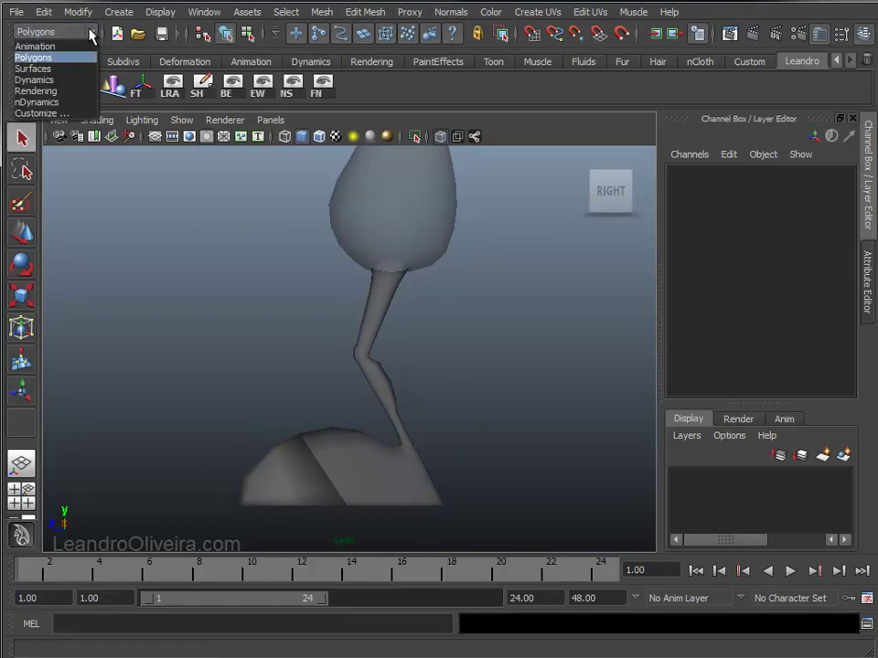
pyautogui.click(36, 46)
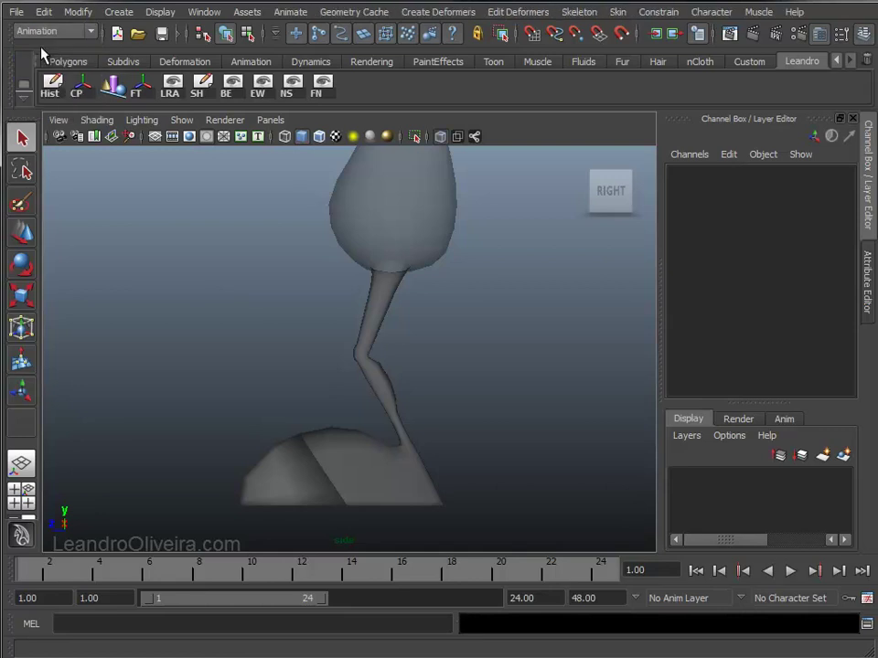
pyautogui.click(579, 12)
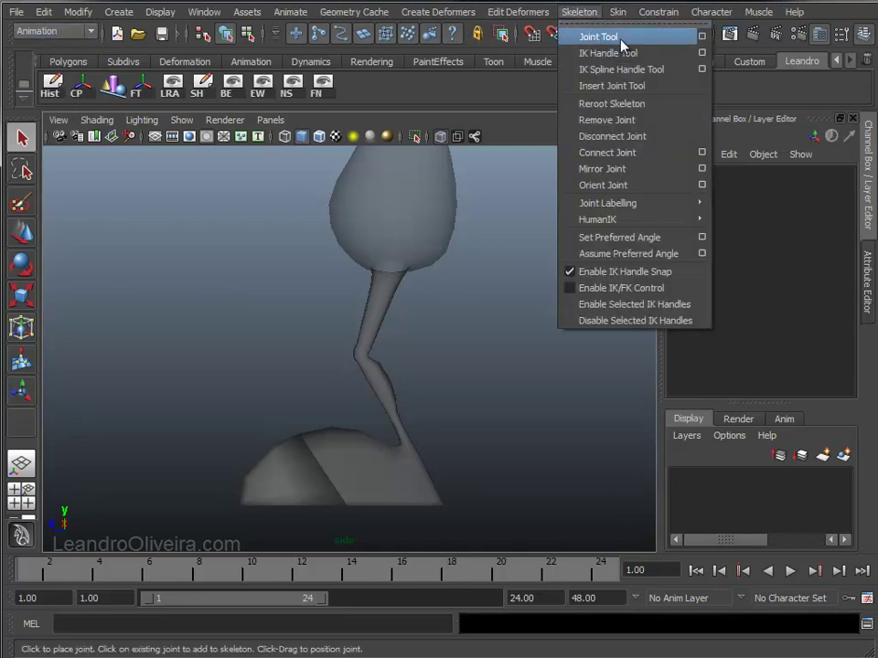
pyautogui.click(701, 37)
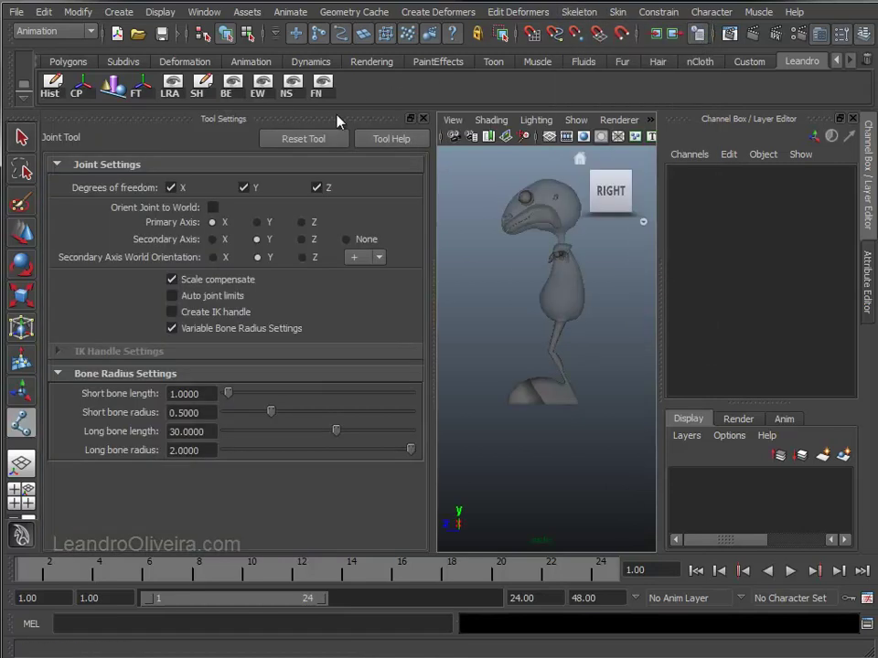
pyautogui.click(423, 118)
# Place the hip, knee, below-knee and ankle joints in the side view.
pyautogui.moveTo(394, 224); pyautogui.dragTo(401, 218)
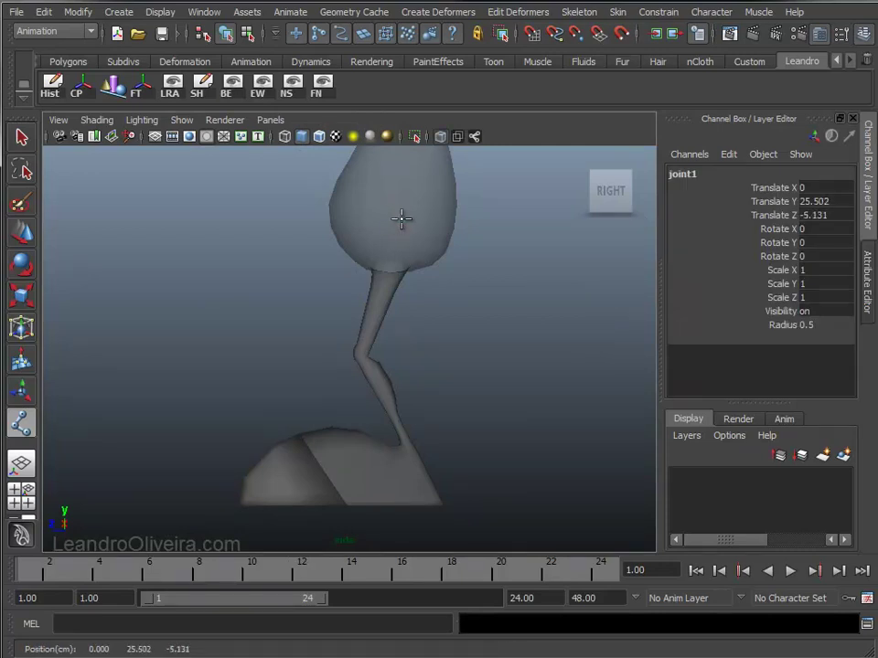
pyautogui.click(356, 355)
pyautogui.moveTo(357, 355); pyautogui.dragTo(357, 358)
pyautogui.click(357, 357)
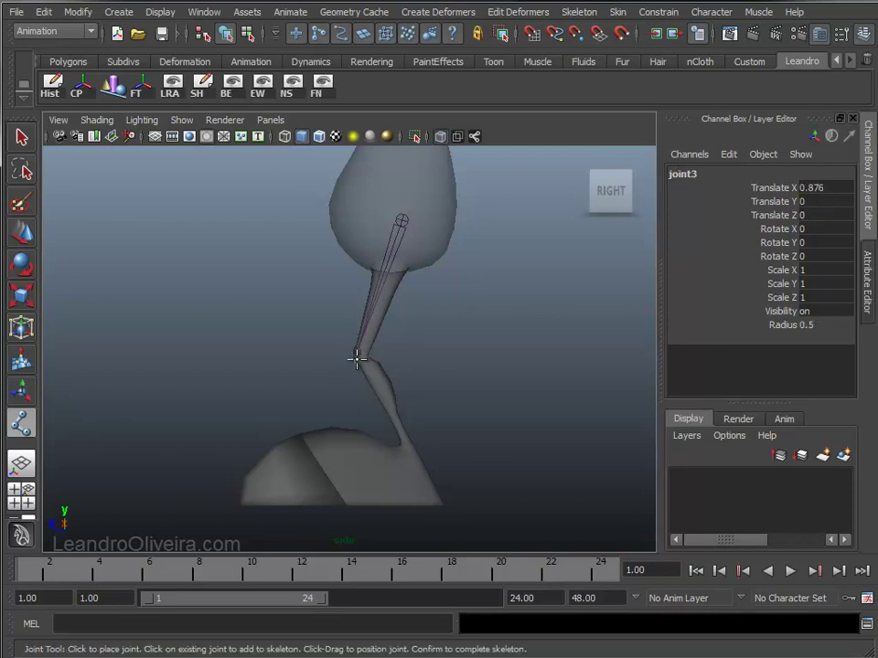
pyautogui.click(406, 442)
pyautogui.moveTo(406, 443); pyautogui.dragTo(404, 444)
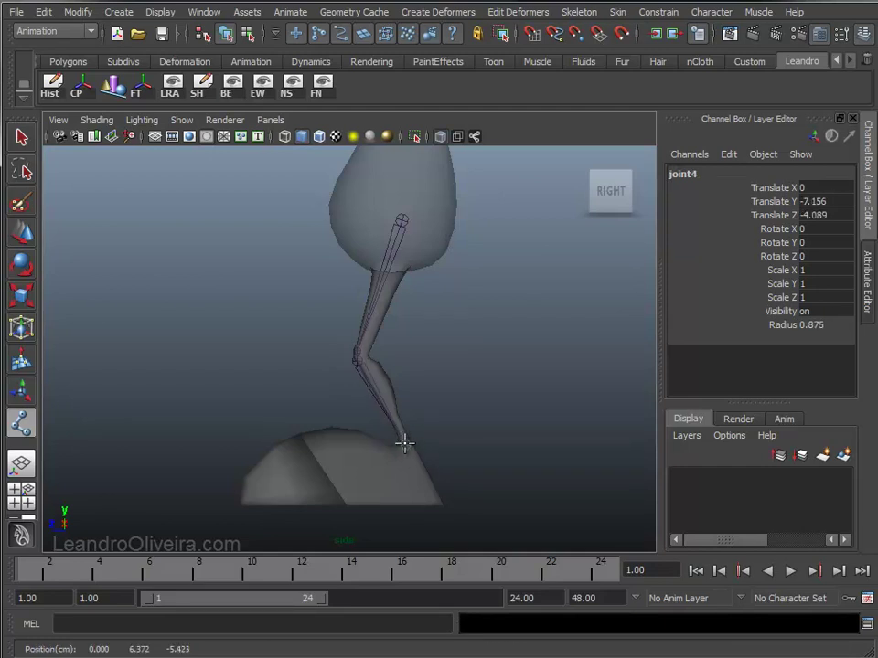
pyautogui.moveTo(405, 444); pyautogui.dragTo(407, 441)
# Add the ball-of-foot and toe-tip joints and finish the chain.
pyautogui.click(326, 504)
pyautogui.moveTo(325, 504)
pyautogui.mouseDown()
pyautogui.moveTo(338, 503)
pyautogui.moveTo(320, 504)
pyautogui.mouseUp()
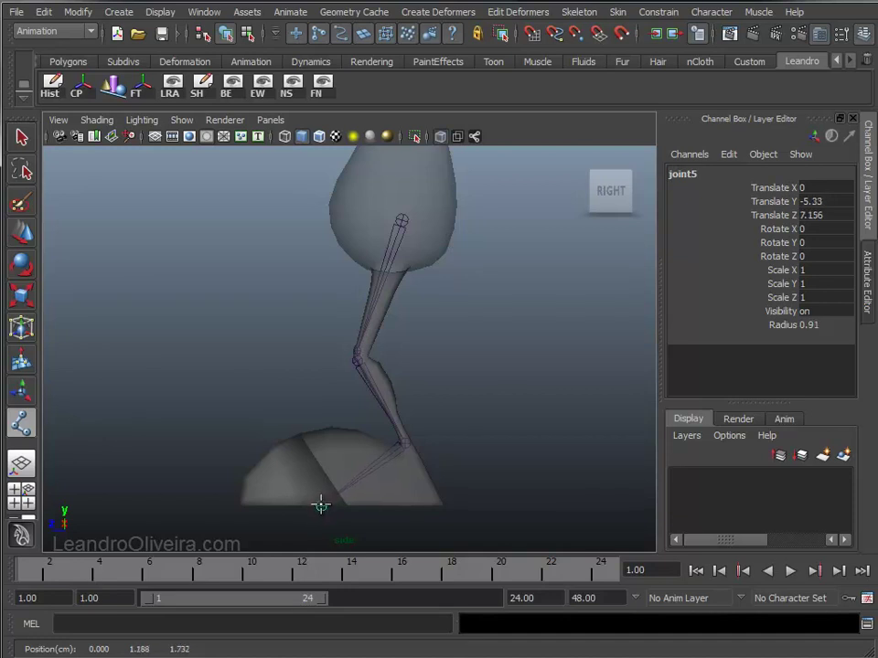
pyautogui.press('Return')
pyautogui.moveTo(233, 504); pyautogui.dragTo(234, 504)
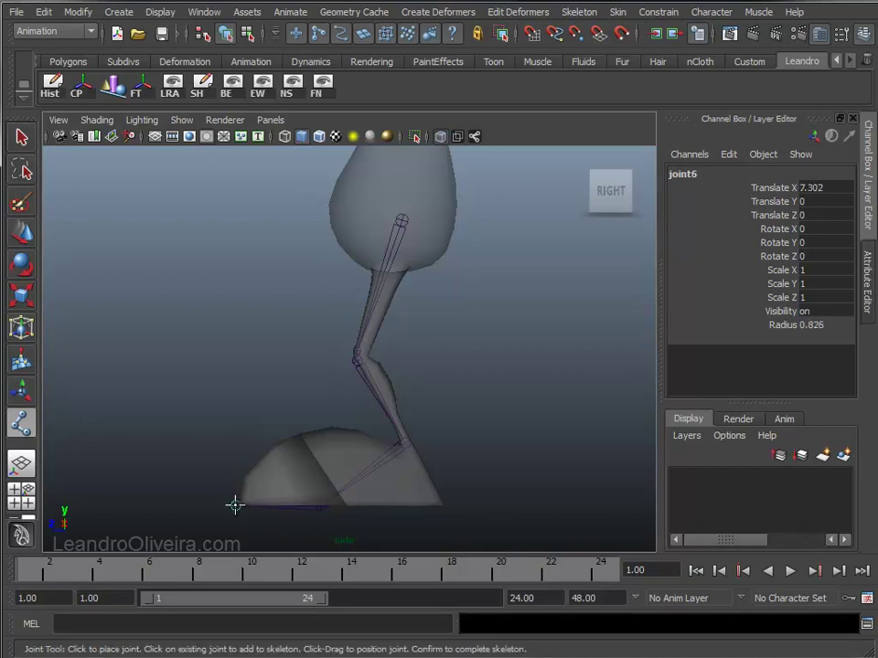
pyautogui.press('q')
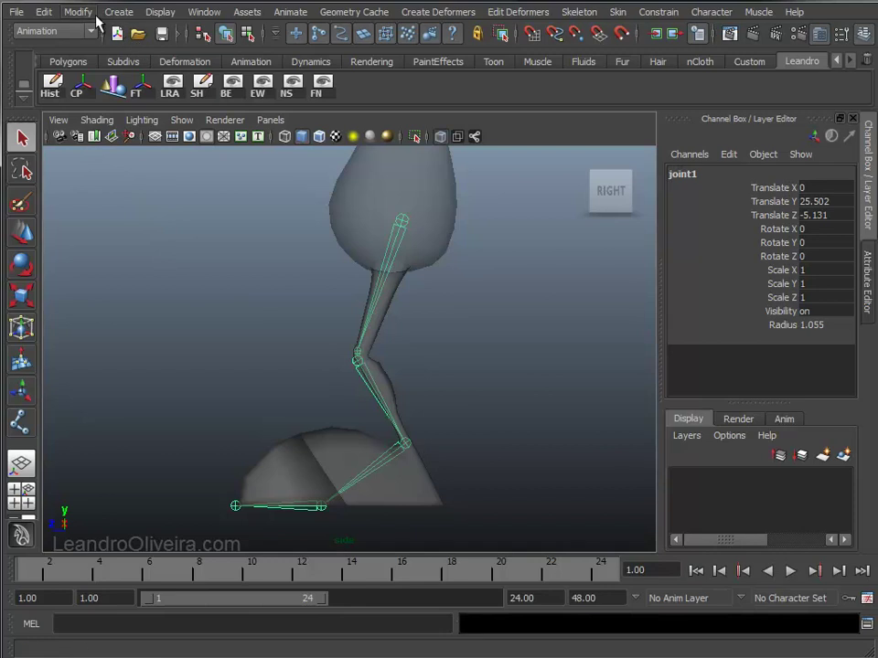
# Select joint1 and its hierarchy, then turn on Local Rotation Axes for every joint.
pyautogui.click(515, 203)
pyautogui.click(403, 221)
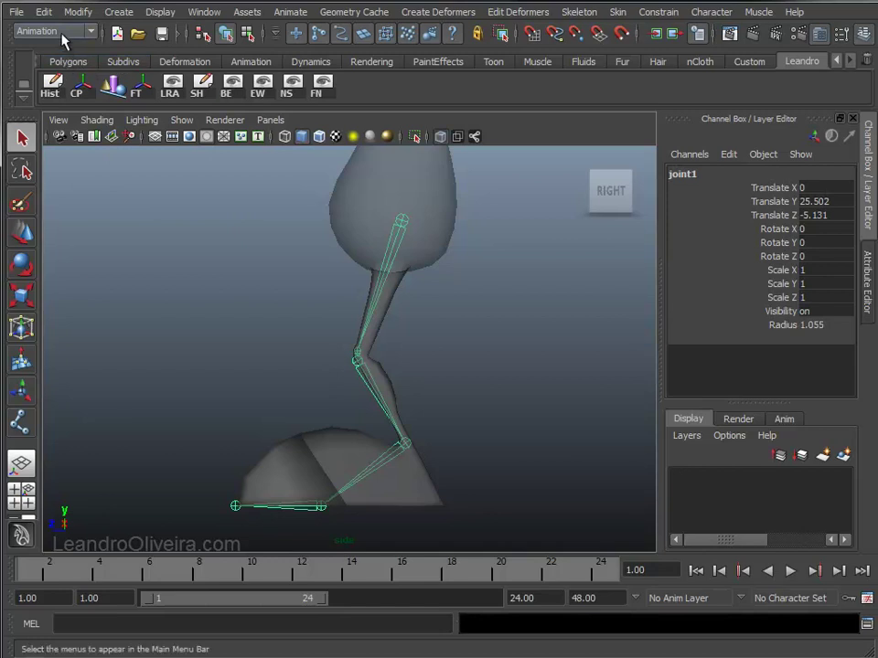
pyautogui.click(161, 13)
pyautogui.moveTo(172, 87)
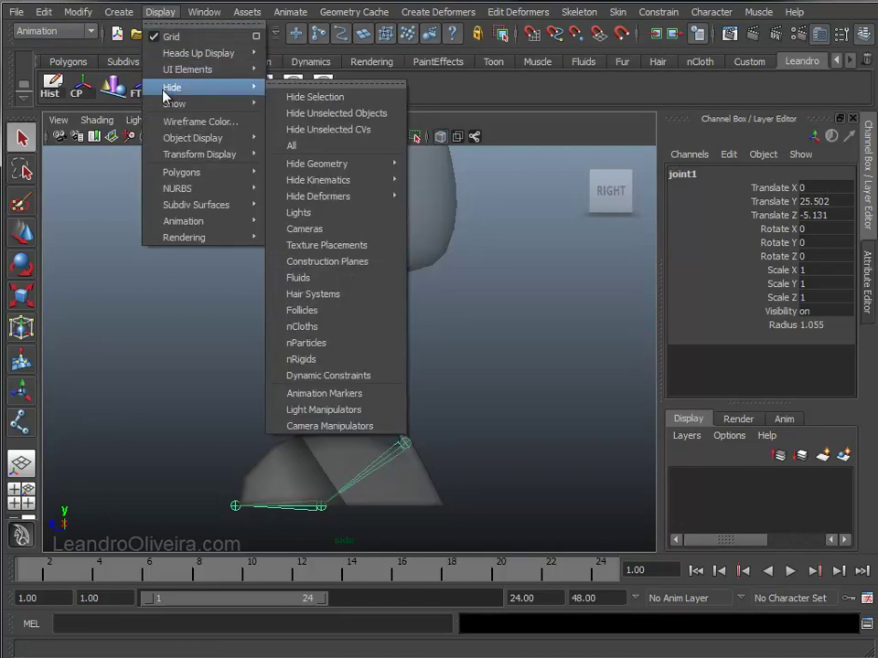
pyautogui.click(43, 12)
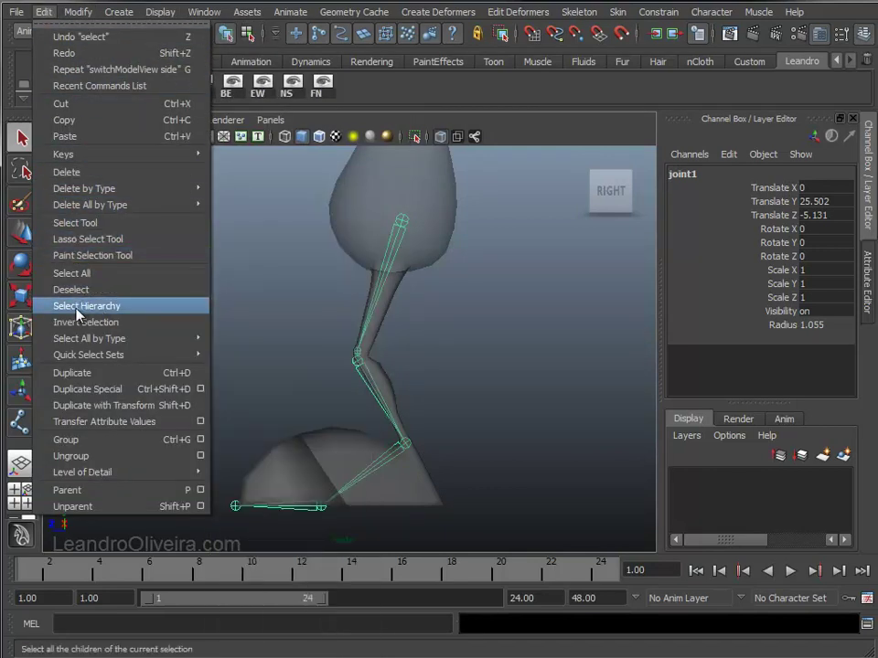
pyautogui.click(104, 314)
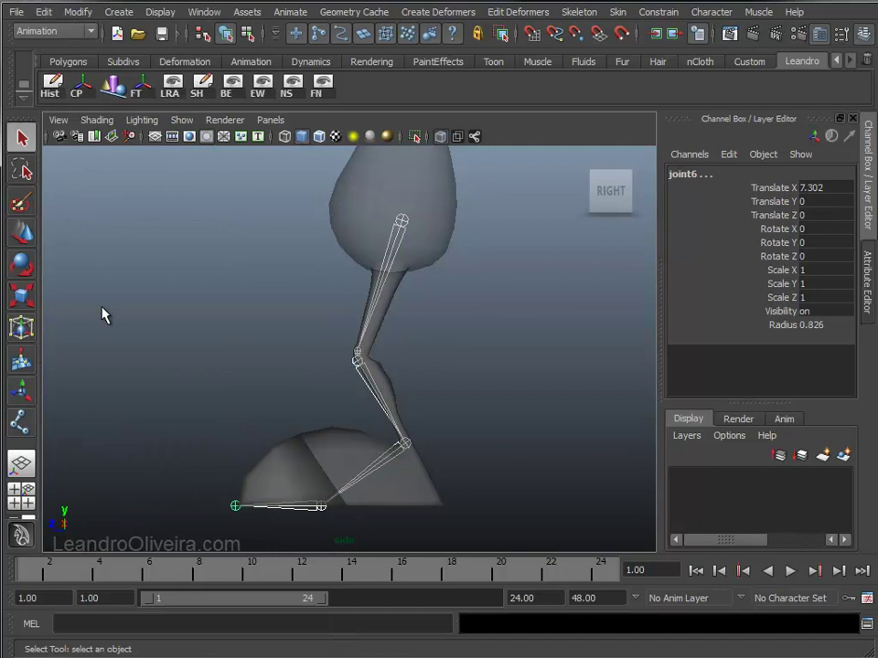
pyautogui.click(159, 13)
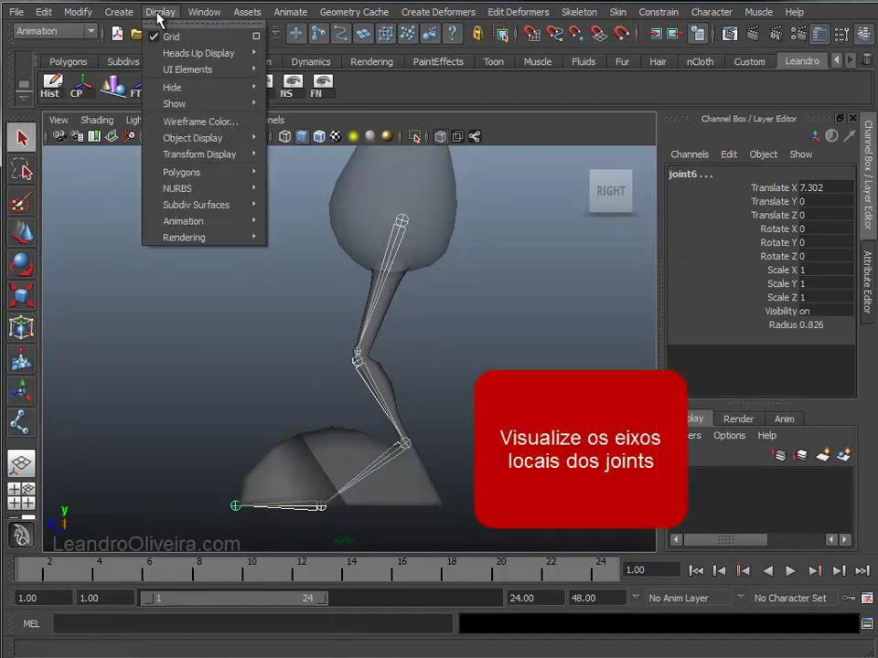
pyautogui.moveTo(199, 154)
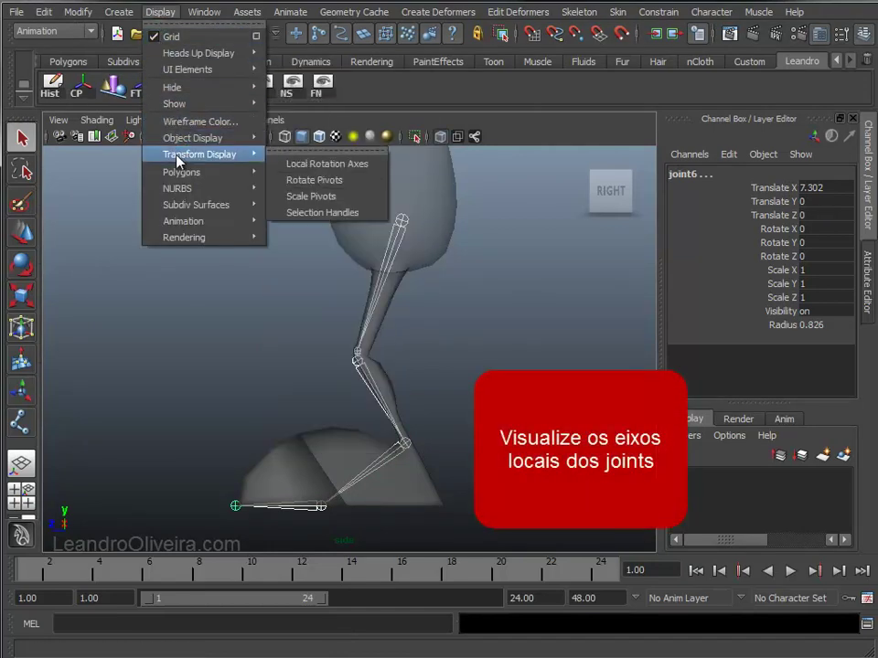
pyautogui.click(334, 167)
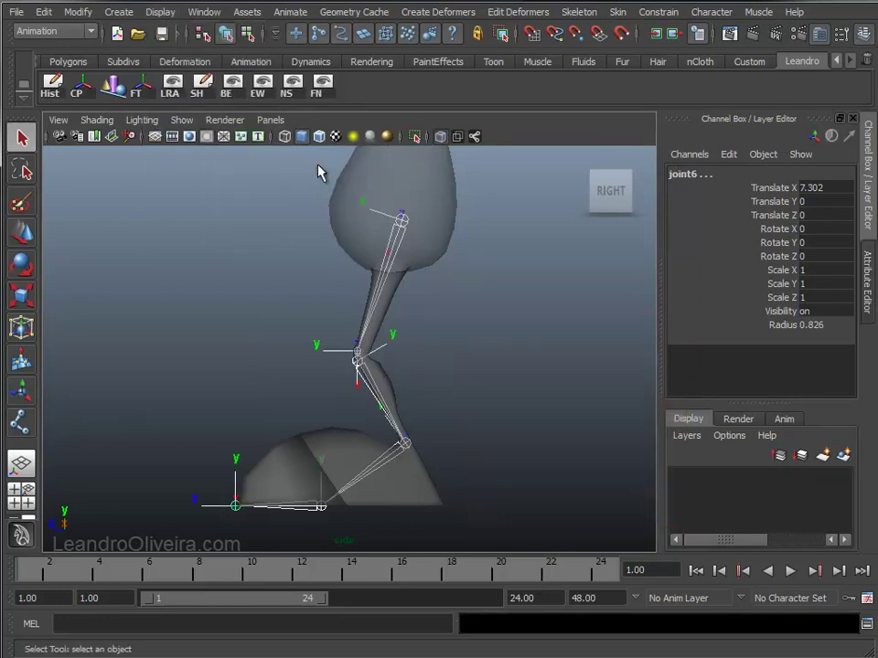
# Switch to the perspective view and orbit around the legs to inspect the joint axes.
pyautogui.press('space')
pyautogui.moveTo(283, 287)
pyautogui.mouseDown()
pyautogui.moveTo(285, 256)
pyautogui.moveTo(413, 278)
pyautogui.moveTo(427, 260)
pyautogui.mouseUp()
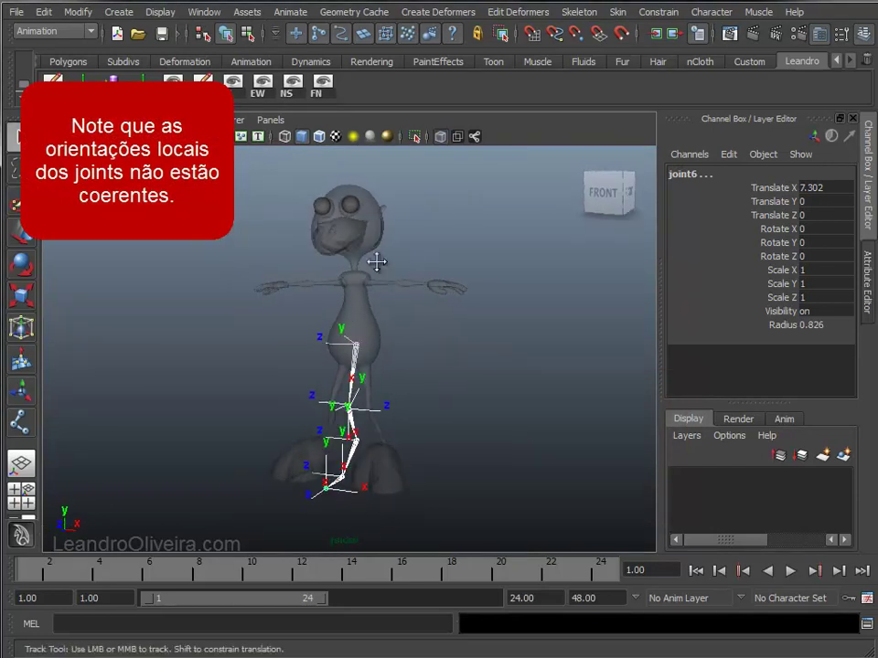
pyautogui.keyDown('alt'); pyautogui.moveTo(373, 261); pyautogui.dragTo(357, 239, button='middle'); pyautogui.keyUp('alt')
pyautogui.keyDown('alt'); pyautogui.moveTo(355, 240); pyautogui.dragTo(436, 323, button='right'); pyautogui.keyUp('alt')
pyautogui.keyDown('alt'); pyautogui.moveTo(423, 309); pyautogui.dragTo(387, 314); pyautogui.keyUp('alt')
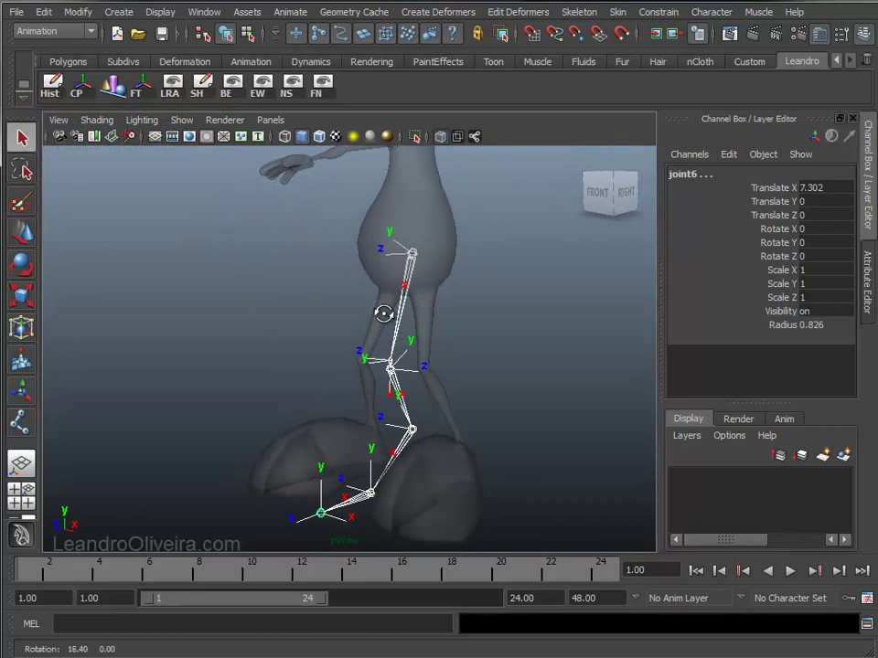
pyautogui.keyDown('alt'); pyautogui.moveTo(387, 313); pyautogui.dragTo(388, 302, button='right'); pyautogui.keyUp('alt')
pyautogui.moveTo(388, 301)
pyautogui.keyDown('alt'); pyautogui.mouseDown()
pyautogui.moveTo(359, 294)
pyautogui.moveTo(389, 294)
pyautogui.mouseUp(); pyautogui.keyUp('alt')
pyautogui.moveTo(398, 272)
pyautogui.keyDown('alt'); pyautogui.mouseDown(button='right')
pyautogui.moveTo(400, 245)
pyautogui.moveTo(421, 269)
pyautogui.mouseUp(button='right'); pyautogui.keyUp('alt')
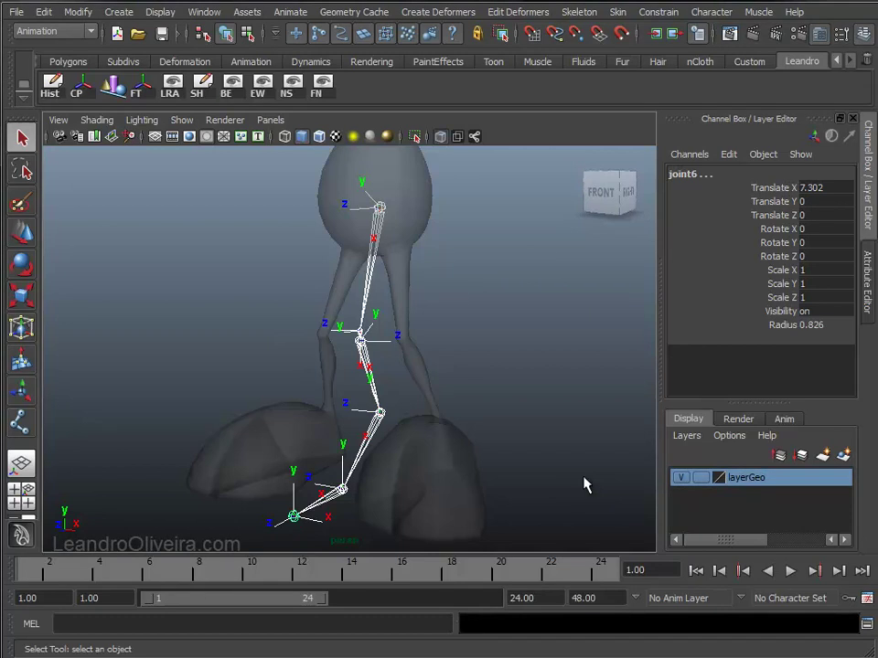
pyautogui.moveTo(515, 415)
pyautogui.keyDown('alt'); pyautogui.mouseDown()
pyautogui.moveTo(548, 373)
pyautogui.moveTo(549, 390)
pyautogui.mouseUp(); pyautogui.keyUp('alt')
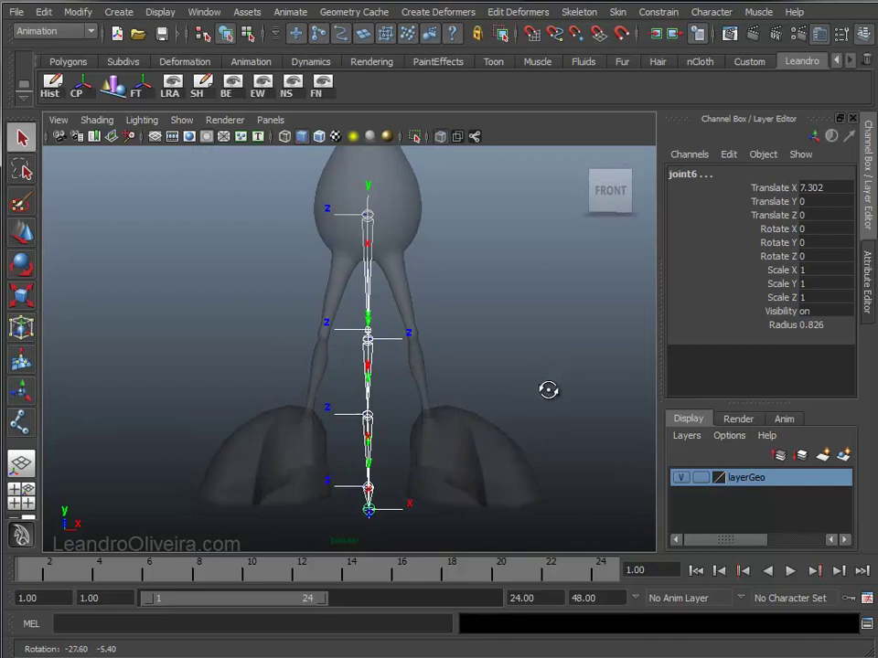
# Switch to front view and move joint1 sideways to Translate X 2.015.
pyautogui.press('space')
pyautogui.moveTo(461, 274); pyautogui.dragTo(460, 308)
pyautogui.scroll(-3, 466, 360)
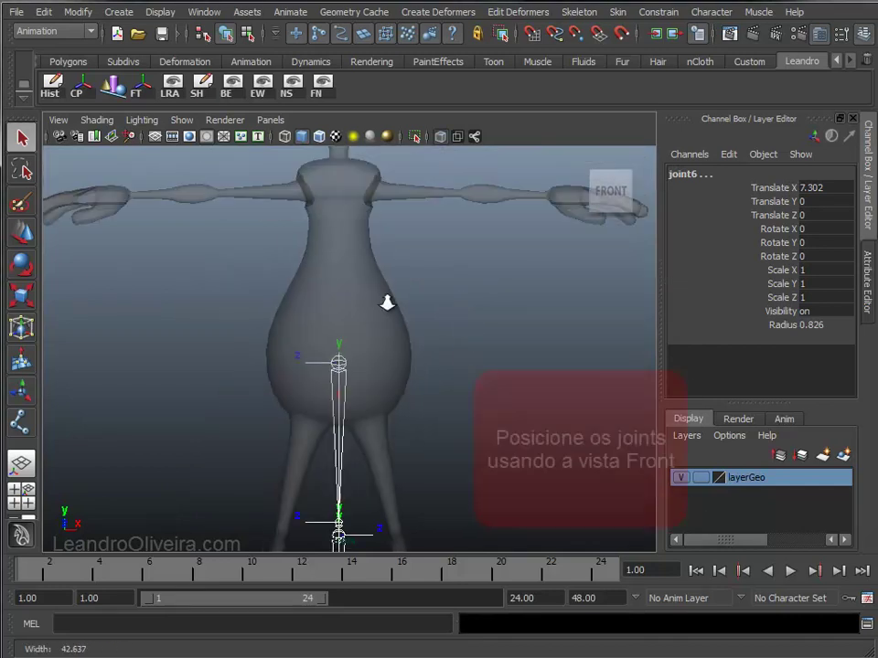
pyautogui.scroll(4, 388, 299)
pyautogui.moveTo(388, 300)
pyautogui.keyDown('alt'); pyautogui.mouseDown(button='middle')
pyautogui.moveTo(407, 285)
pyautogui.moveTo(387, 276)
pyautogui.moveTo(388, 298)
pyautogui.moveTo(404, 291)
pyautogui.moveTo(410, 271)
pyautogui.mouseUp(button='middle'); pyautogui.keyUp('alt')
pyautogui.press('w')
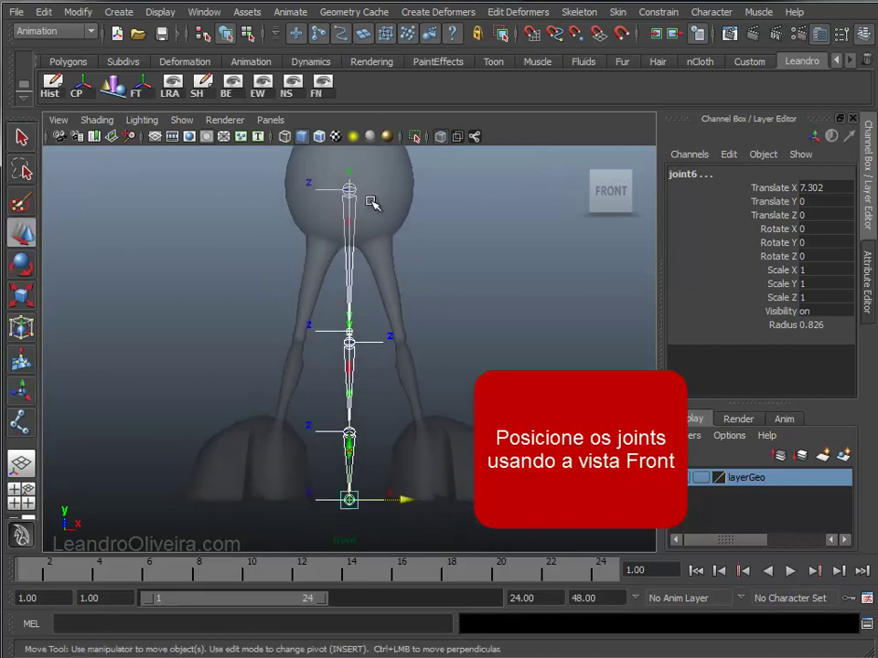
pyautogui.click(349, 189)
pyautogui.moveTo(390, 189); pyautogui.dragTo(419, 189)
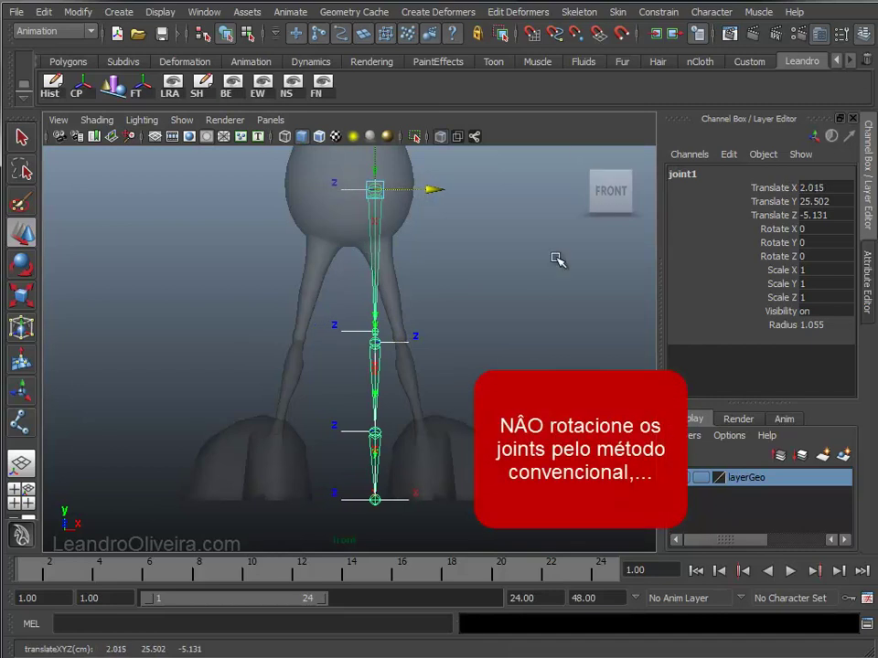
# Open joint1's attributes and try Joint Orient X and Y changes, undoing both.
pyautogui.click(867, 279)
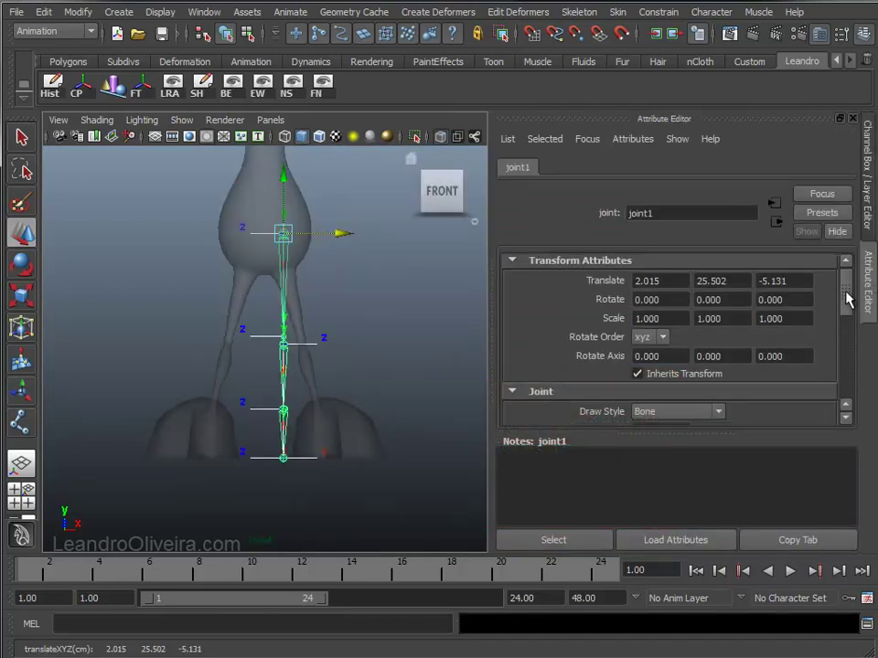
pyautogui.moveTo(845, 297); pyautogui.dragTo(846, 311)
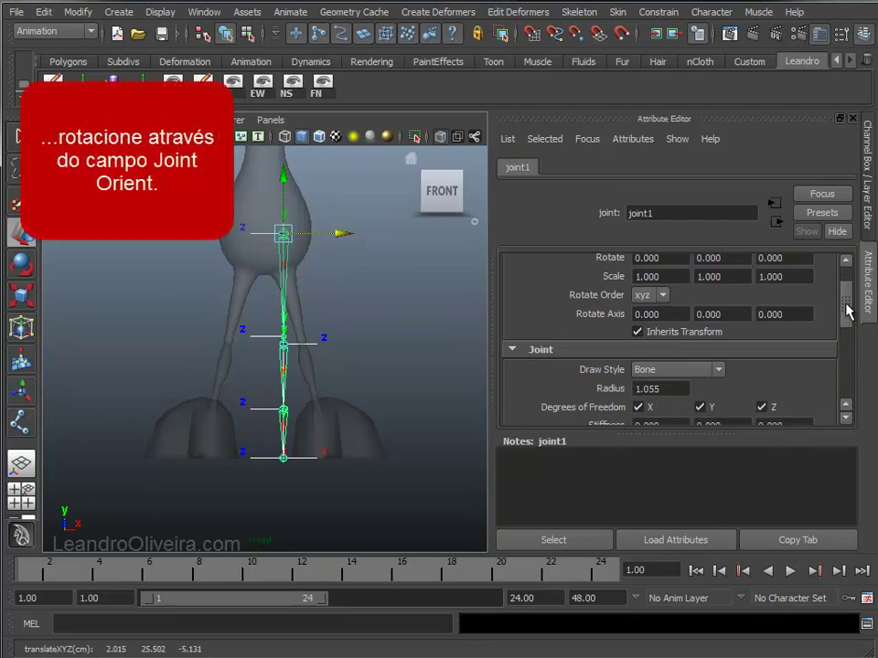
pyautogui.moveTo(848, 311); pyautogui.dragTo(851, 333)
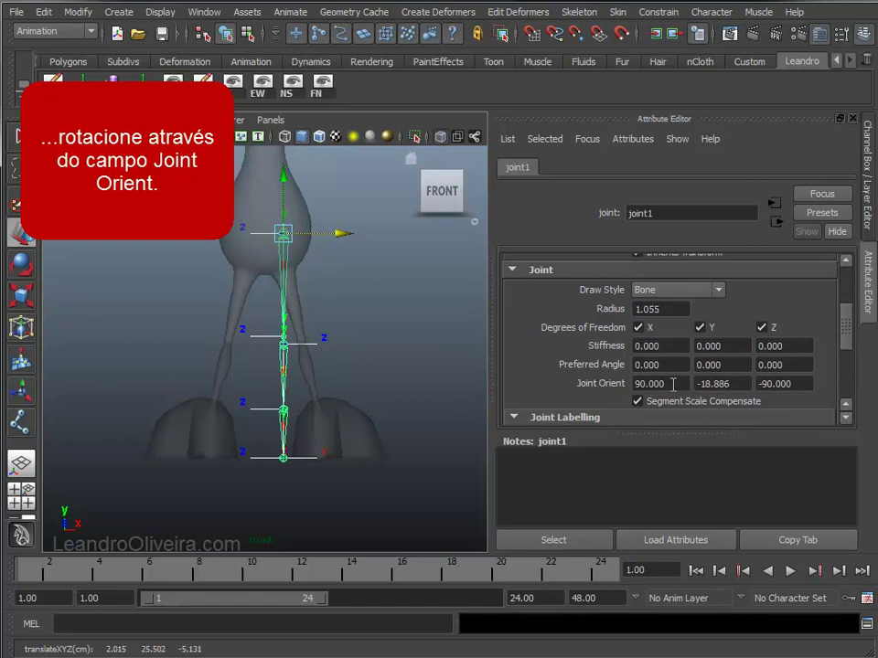
pyautogui.keyDown('ctrl'); pyautogui.moveTo(672, 384); pyautogui.dragTo(556, 378); pyautogui.keyUp('ctrl')
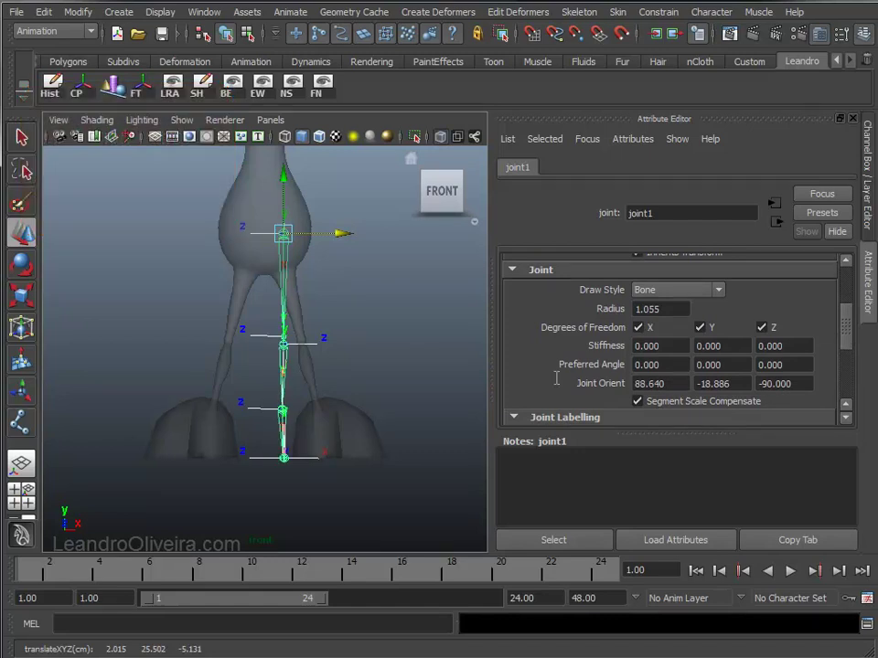
pyautogui.hotkey('ctrl', 'z')
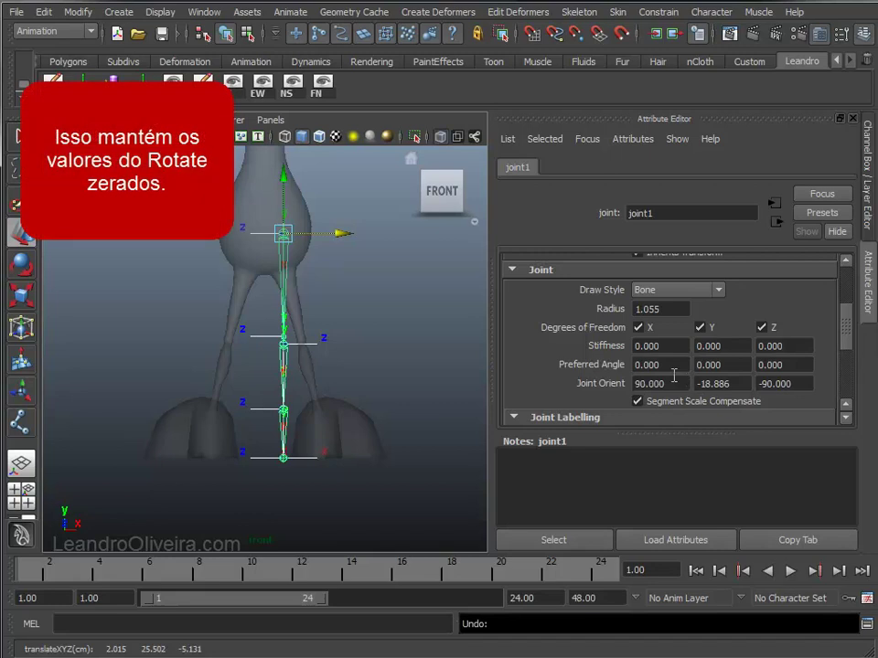
pyautogui.click(736, 381)
pyautogui.keyDown('ctrl'); pyautogui.moveTo(736, 384); pyautogui.dragTo(565, 388); pyautogui.keyUp('ctrl')
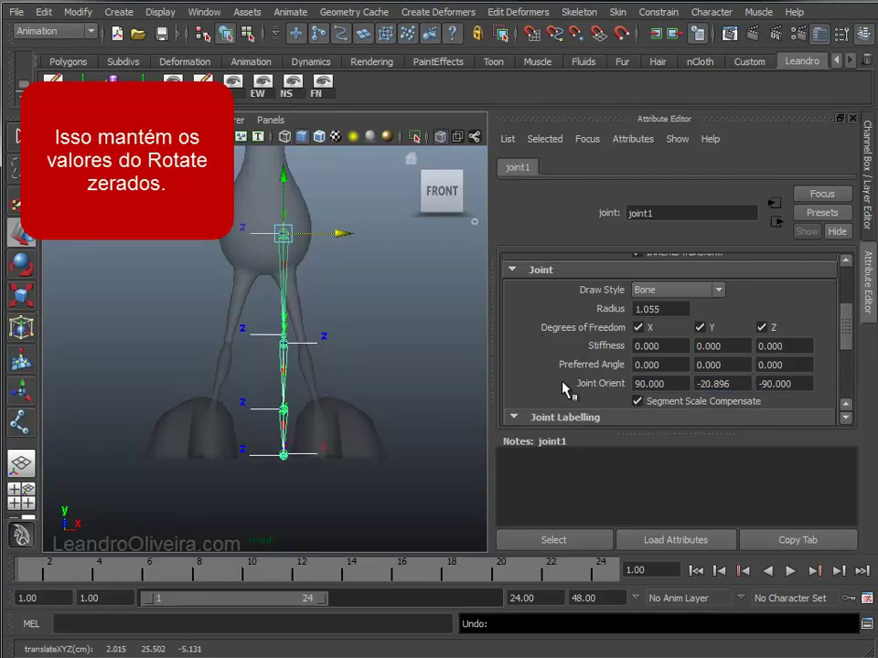
pyautogui.hotkey('ctrl', 'z')
# Ctrl-drag joint1's Joint Orient Z to about -77.26.
pyautogui.click(801, 384)
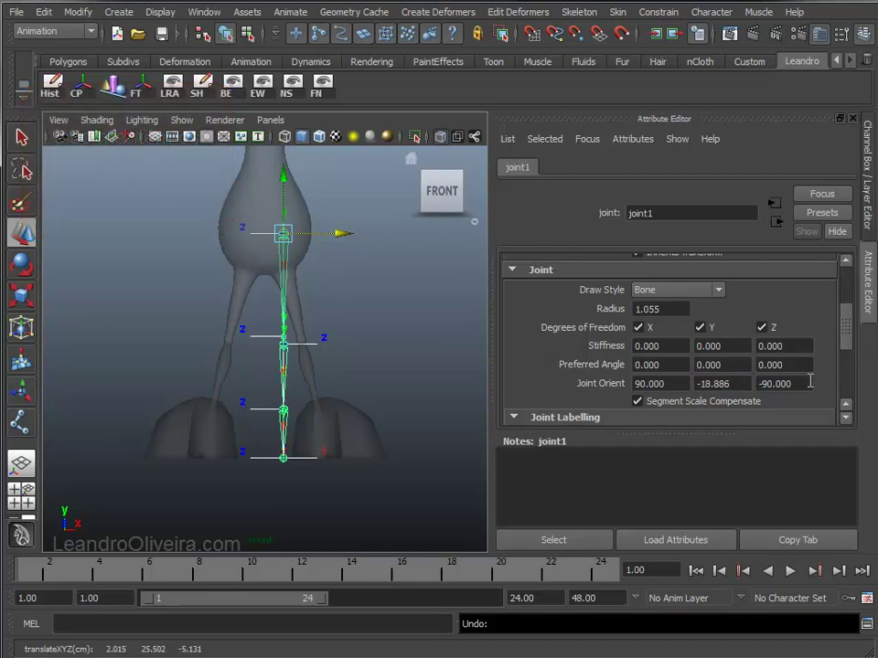
pyautogui.keyDown('ctrl'); pyautogui.moveTo(776, 384); pyautogui.dragTo(877, 388); pyautogui.keyUp('ctrl')
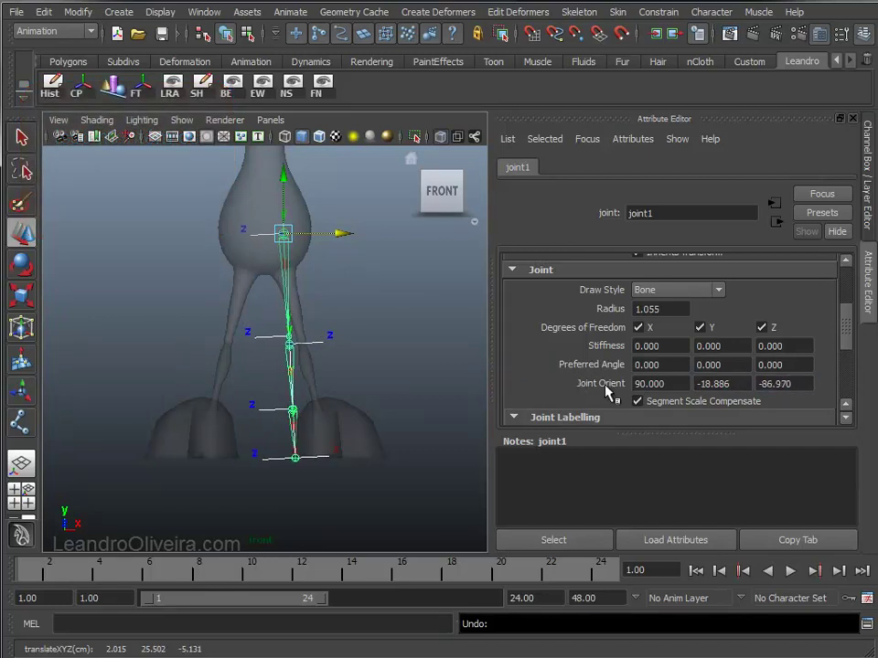
pyautogui.keyDown('ctrl'); pyautogui.moveTo(780, 386); pyautogui.dragTo(876, 386); pyautogui.keyUp('ctrl')
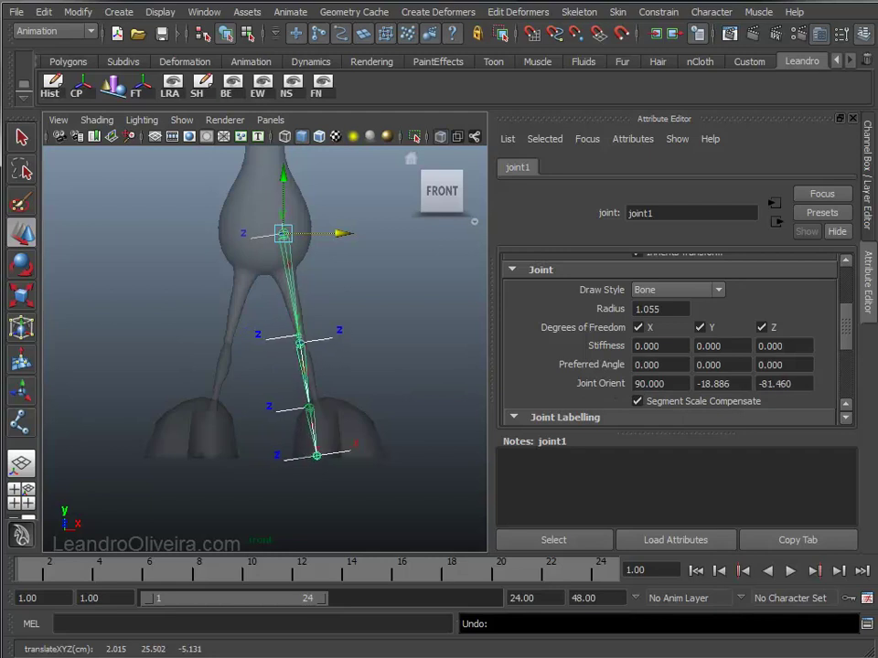
pyautogui.keyDown('ctrl'); pyautogui.moveTo(771, 388); pyautogui.dragTo(845, 387); pyautogui.keyUp('ctrl')
pyautogui.moveTo(783, 384)
pyautogui.keyDown('ctrl'); pyautogui.mouseDown()
pyautogui.moveTo(827, 384)
pyautogui.moveTo(769, 384)
pyautogui.moveTo(781, 384)
pyautogui.mouseUp(); pyautogui.keyUp('ctrl')
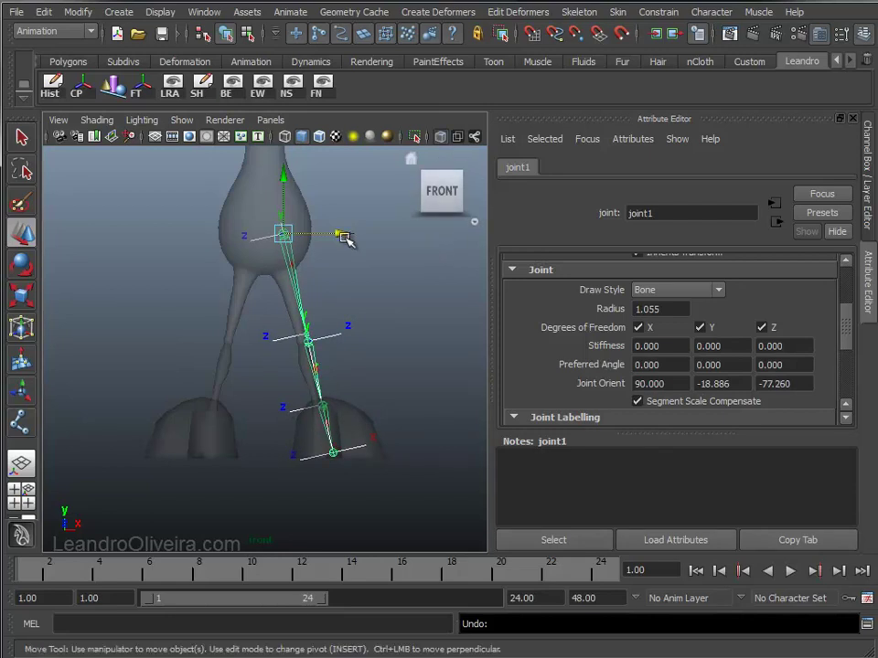
# Shift the chain to Translate X 1.366 and zoom in on the foot joints.
pyautogui.moveTo(344, 234); pyautogui.dragTo(339, 235)
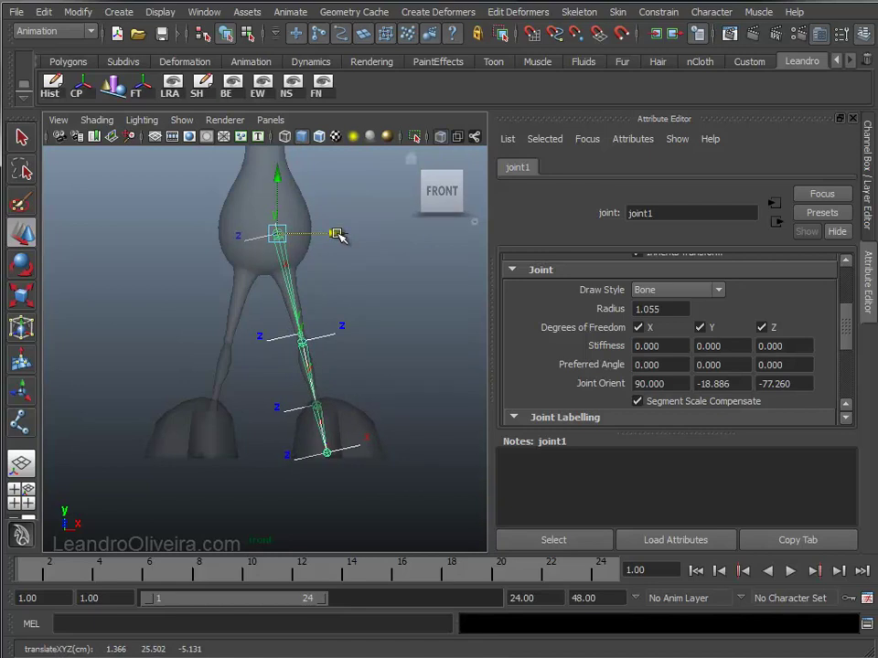
pyautogui.keyDown('alt'); pyautogui.moveTo(264, 382); pyautogui.dragTo(307, 460, button='right'); pyautogui.keyUp('alt')
pyautogui.moveTo(307, 460)
pyautogui.keyDown('alt'); pyautogui.mouseDown(button='middle')
pyautogui.moveTo(305, 384)
pyautogui.moveTo(263, 278)
pyautogui.mouseUp(button='middle'); pyautogui.keyUp('alt')
pyautogui.moveTo(262, 278)
pyautogui.keyDown('alt'); pyautogui.mouseDown(button='right')
pyautogui.moveTo(259, 358)
pyautogui.moveTo(310, 418)
pyautogui.mouseUp(button='right'); pyautogui.keyUp('alt')
pyautogui.moveTo(310, 418)
pyautogui.keyDown('alt'); pyautogui.mouseDown(button='middle')
pyautogui.moveTo(333, 314)
pyautogui.moveTo(319, 370)
pyautogui.mouseUp(button='middle'); pyautogui.keyUp('alt')
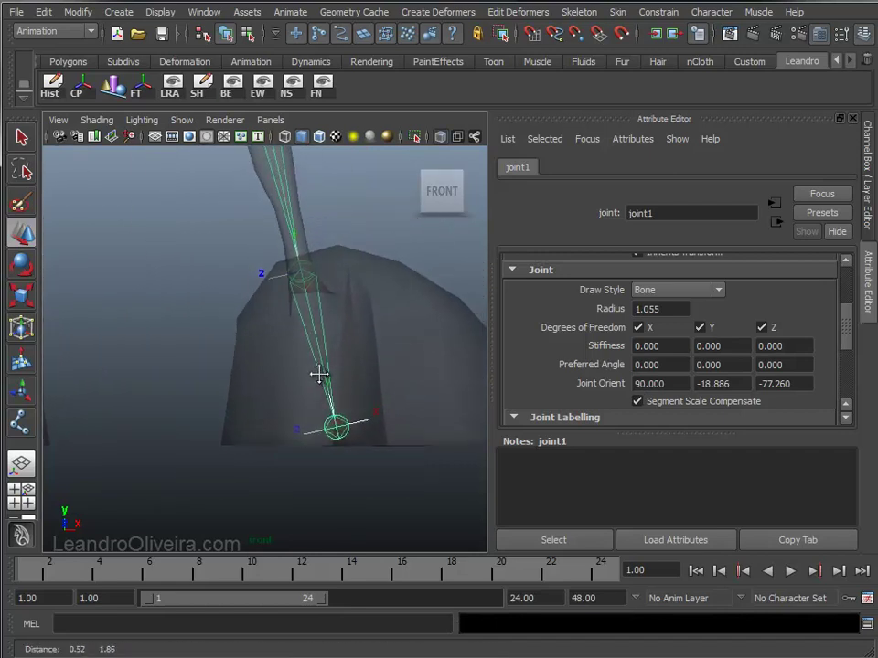
pyautogui.keyDown('alt'); pyautogui.moveTo(319, 371); pyautogui.dragTo(314, 270, button='right'); pyautogui.keyUp('alt')
# Select joint4 and set its Joint Orient X to 180, undoing trial changes.
pyautogui.click(309, 280)
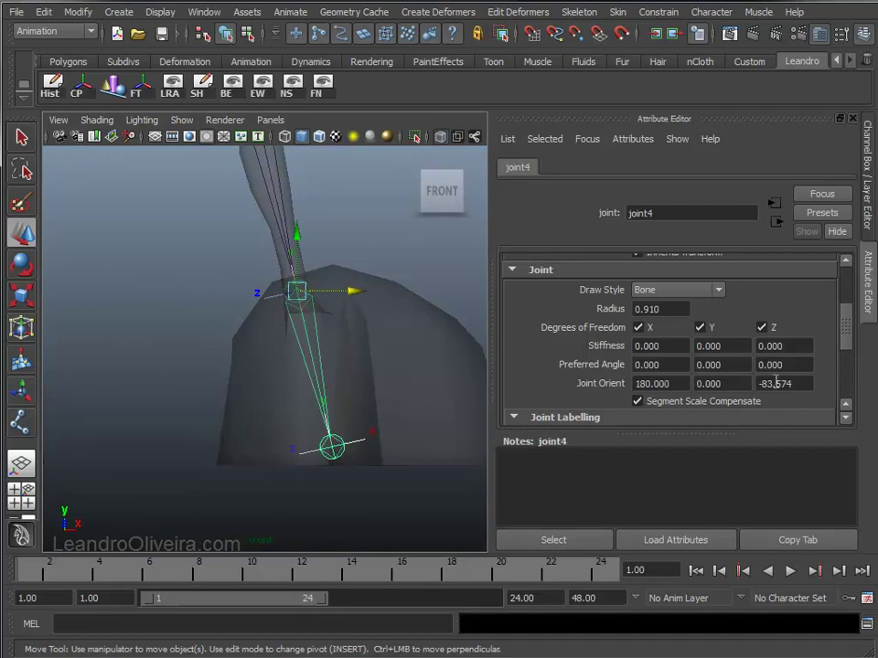
pyautogui.click(732, 384)
pyautogui.keyDown('ctrl'); pyautogui.moveTo(707, 384); pyautogui.dragTo(775, 384); pyautogui.keyUp('ctrl')
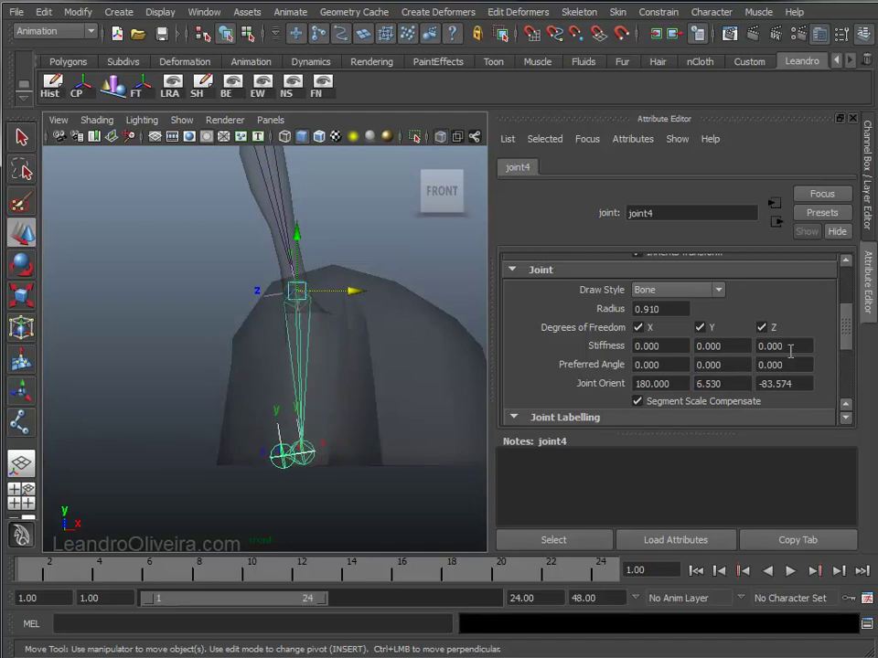
pyautogui.hotkey('ctrl', 'z')
pyautogui.click(678, 384)
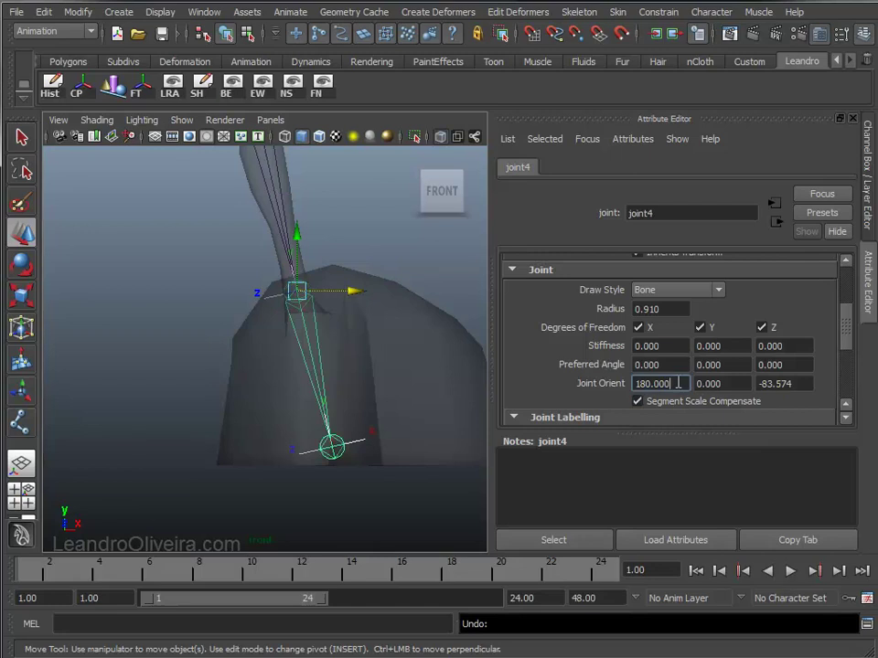
pyautogui.keyDown('ctrl'); pyautogui.moveTo(638, 388); pyautogui.dragTo(493, 288); pyautogui.keyUp('ctrl')
pyautogui.write('180')
pyautogui.press('Return')
pyautogui.moveTo(775, 391); pyautogui.dragTo(758, 384)
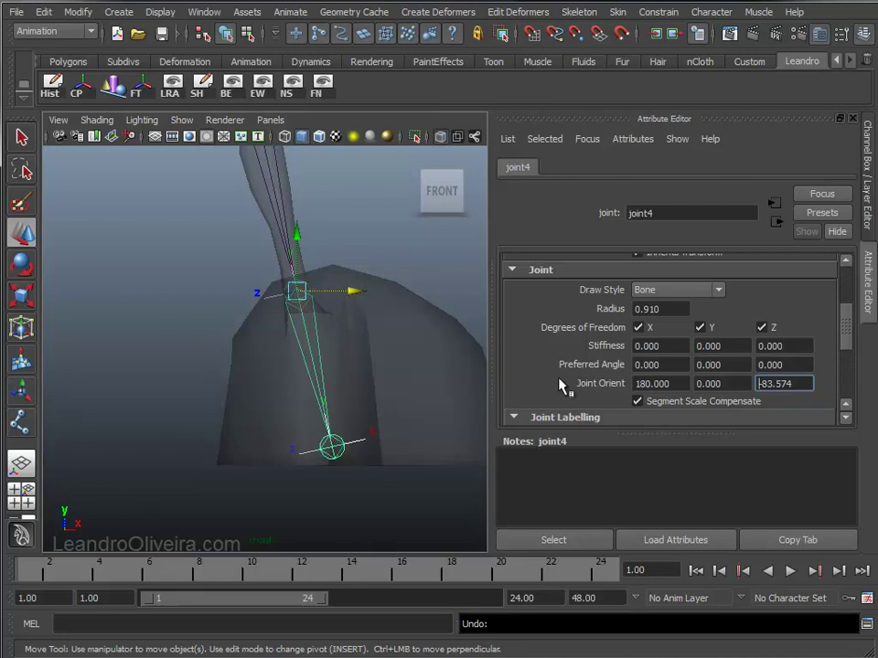
pyautogui.hotkey('ctrl', 'z')
pyautogui.hotkey('ctrl', 'z')
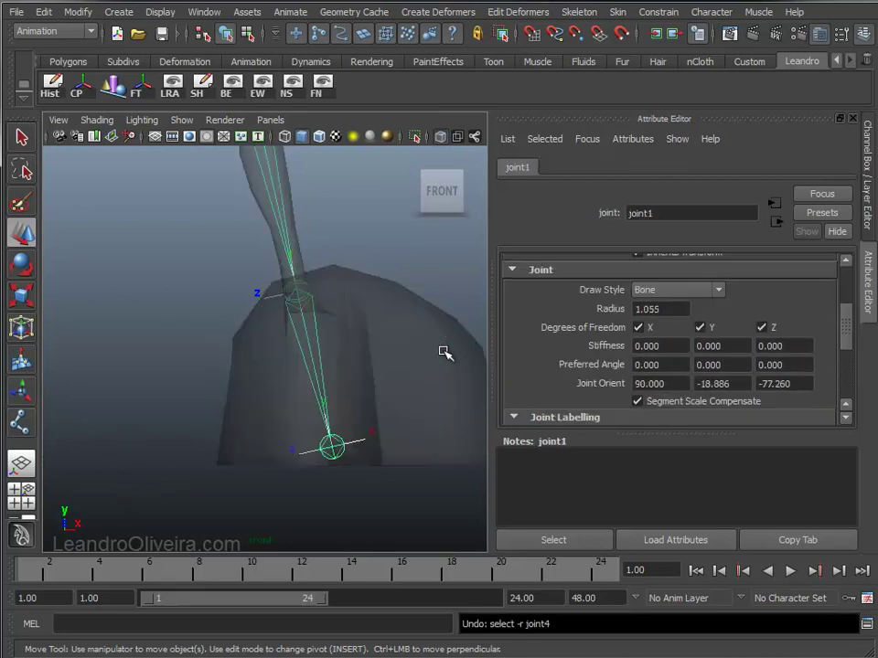
# Reselect joint4, drag Joint Orient Y to 8.3 and lower Joint Orient X to about 169.05.
pyautogui.click(299, 291)
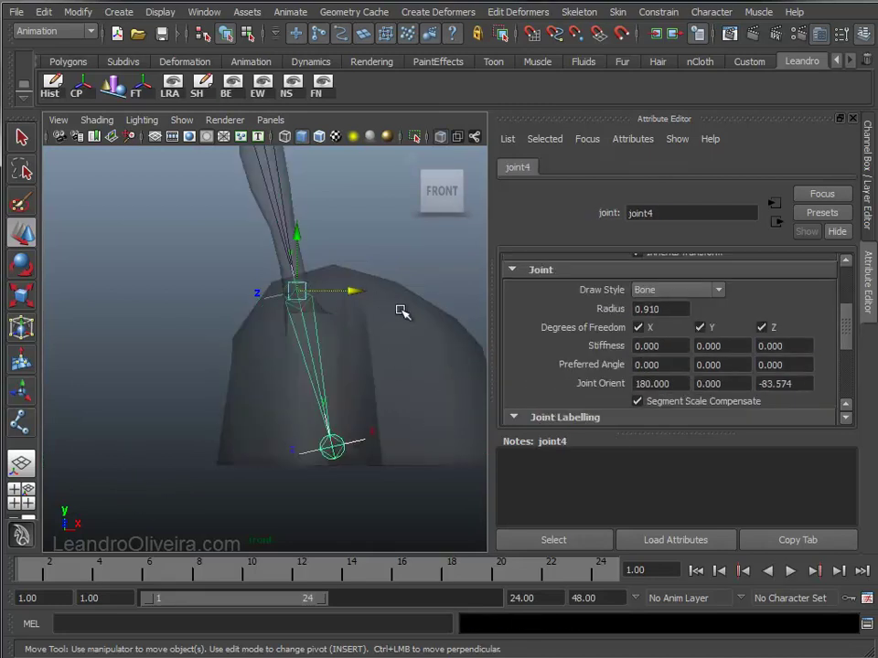
pyautogui.click(725, 383)
pyautogui.keyDown('ctrl'); pyautogui.moveTo(713, 385); pyautogui.dragTo(786, 384); pyautogui.keyUp('ctrl')
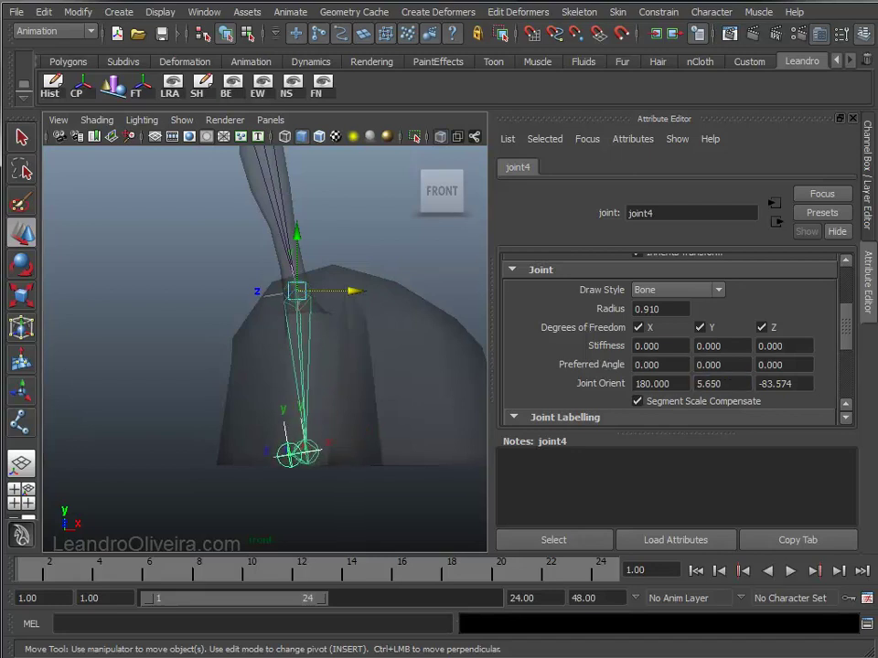
pyautogui.keyDown('ctrl'); pyautogui.moveTo(705, 385); pyautogui.dragTo(759, 385); pyautogui.keyUp('ctrl')
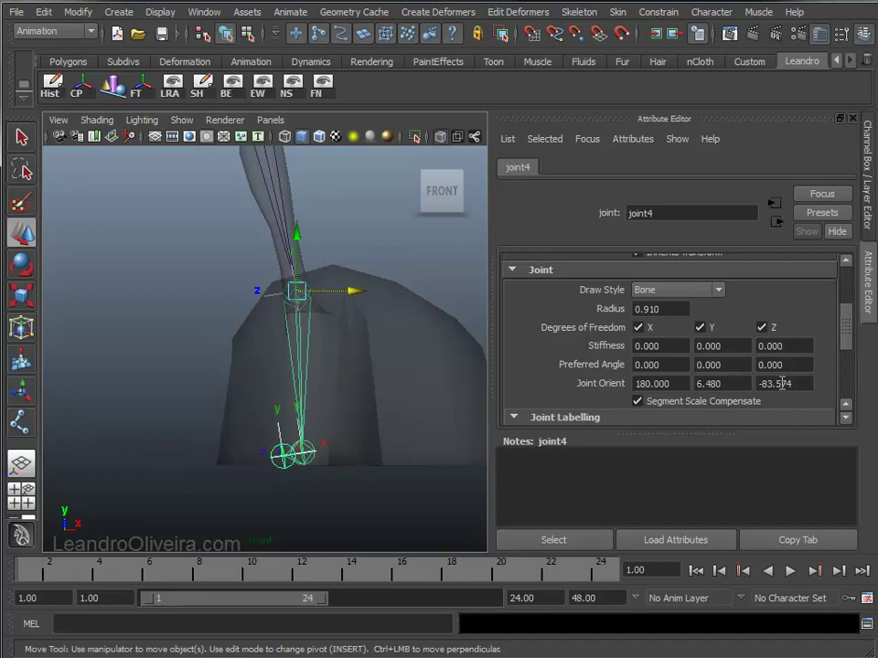
pyautogui.keyDown('ctrl'); pyautogui.moveTo(842, 383); pyautogui.dragTo(818, 383); pyautogui.keyUp('ctrl')
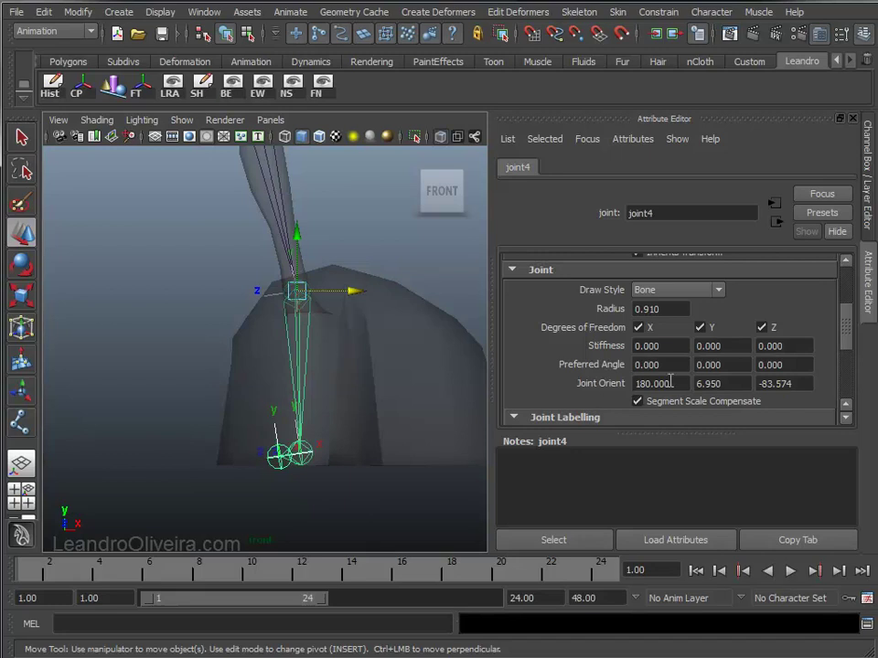
pyautogui.moveTo(724, 384)
pyautogui.keyDown('ctrl'); pyautogui.mouseDown()
pyautogui.moveTo(876, 383)
pyautogui.moveTo(834, 383)
pyautogui.mouseUp(); pyautogui.keyUp('ctrl')
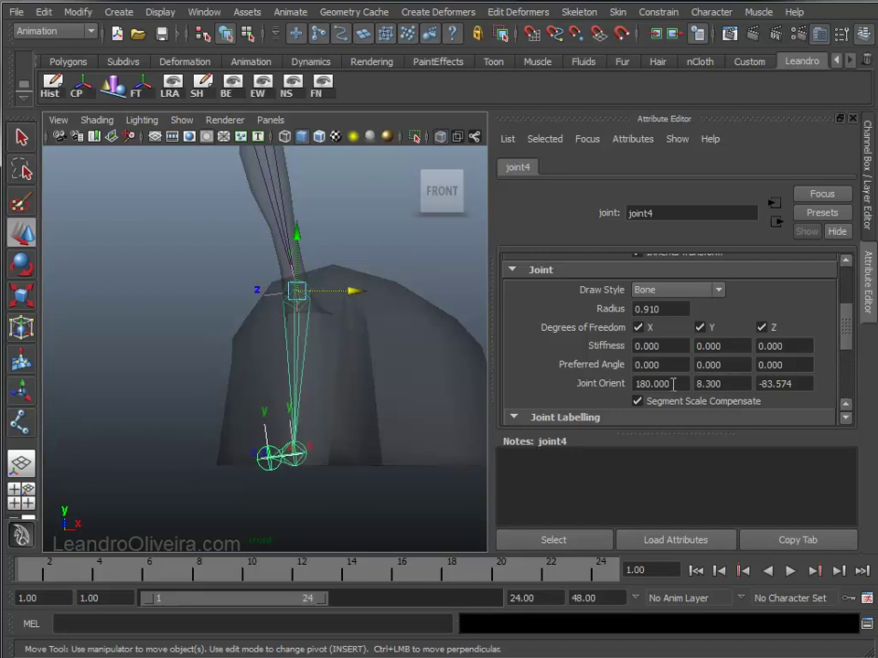
pyautogui.click(792, 384)
pyautogui.keyDown('ctrl'); pyautogui.moveTo(651, 384); pyautogui.dragTo(0, 388); pyautogui.keyUp('ctrl')
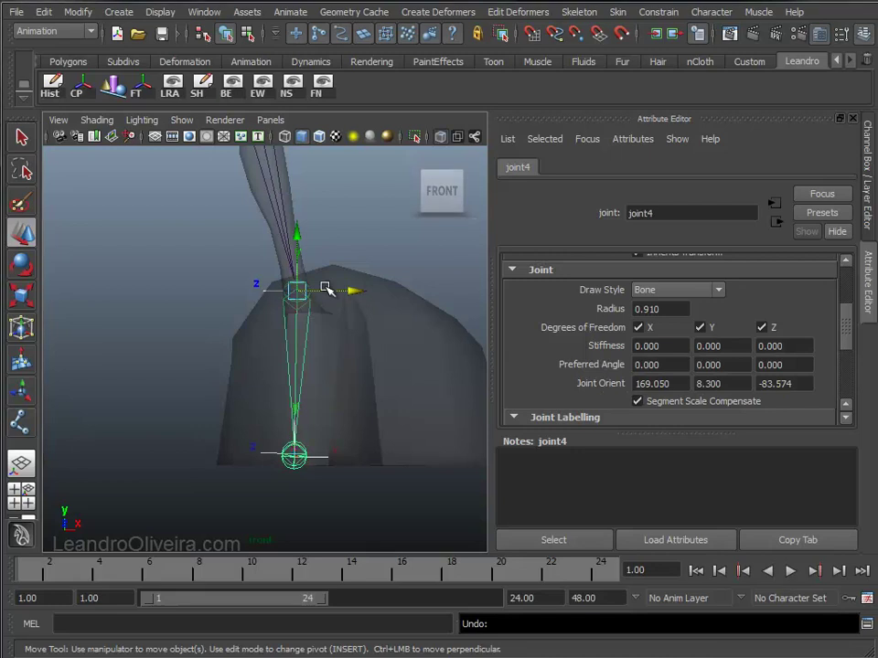
# Switch to the perspective view and orbit above the leg rig.
pyautogui.press('space')
pyautogui.moveTo(329, 287)
pyautogui.mouseDown()
pyautogui.moveTo(329, 246)
pyautogui.moveTo(309, 331)
pyautogui.moveTo(293, 339)
pyautogui.moveTo(544, 338)
pyautogui.moveTo(550, 354)
pyautogui.moveTo(332, 367)
pyautogui.moveTo(343, 406)
pyautogui.moveTo(388, 386)
pyautogui.mouseUp()
pyautogui.keyDown('alt'); pyautogui.moveTo(388, 386); pyautogui.dragTo(362, 357, button='middle'); pyautogui.keyUp('alt')
pyautogui.moveTo(362, 358)
pyautogui.keyDown('alt'); pyautogui.mouseDown()
pyautogui.moveTo(346, 355)
pyautogui.moveTo(381, 402)
pyautogui.moveTo(362, 407)
pyautogui.moveTo(402, 440)
pyautogui.mouseUp(); pyautogui.keyUp('alt')
# Ctrl-drag joint4's Joint Orient Y to -3.160, undoing a trial X change.
pyautogui.keyDown('ctrl'); pyautogui.moveTo(671, 383); pyautogui.dragTo(149, 390); pyautogui.keyUp('ctrl')
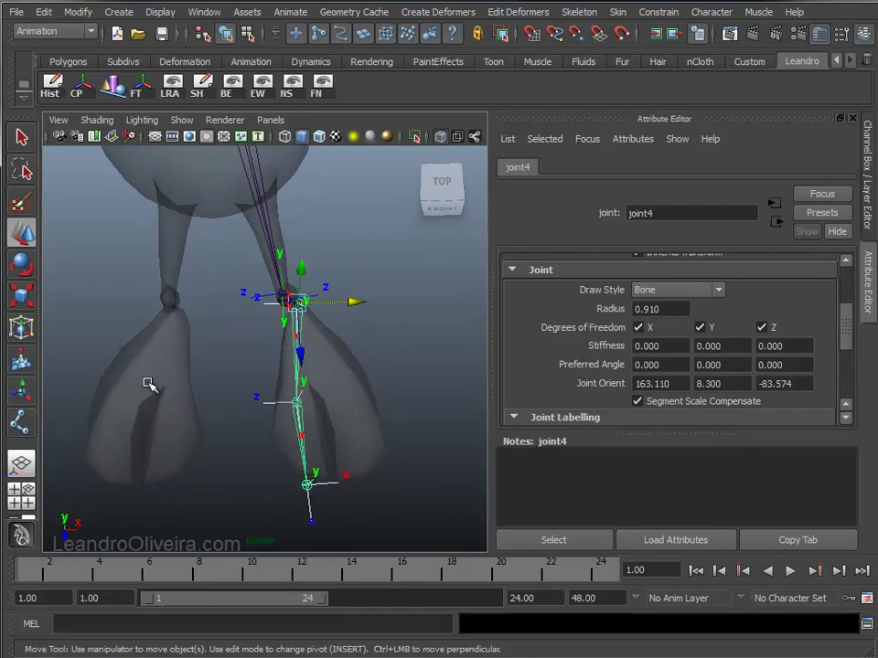
pyautogui.hotkey('ctrl', 'z')
pyautogui.moveTo(727, 383)
pyautogui.keyDown('ctrl'); pyautogui.mouseDown()
pyautogui.moveTo(165, 384)
pyautogui.moveTo(509, 394)
pyautogui.mouseUp(); pyautogui.keyUp('ctrl')
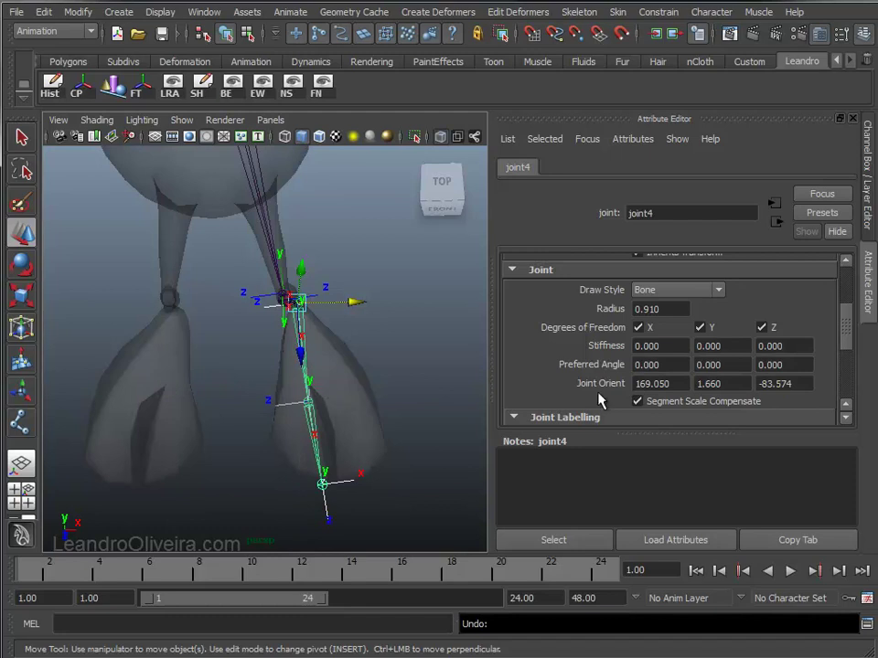
pyautogui.moveTo(734, 383)
pyautogui.keyDown('ctrl'); pyautogui.mouseDown()
pyautogui.moveTo(186, 378)
pyautogui.moveTo(354, 383)
pyautogui.mouseUp(); pyautogui.keyUp('ctrl')
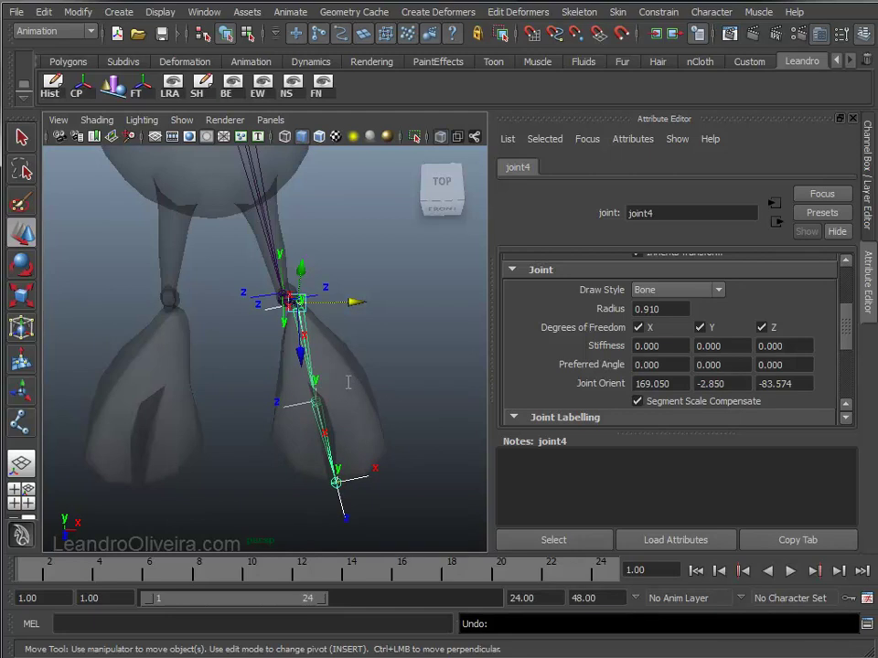
pyautogui.keyDown('ctrl'); pyautogui.moveTo(347, 383); pyautogui.dragTo(322, 382); pyautogui.keyUp('ctrl')
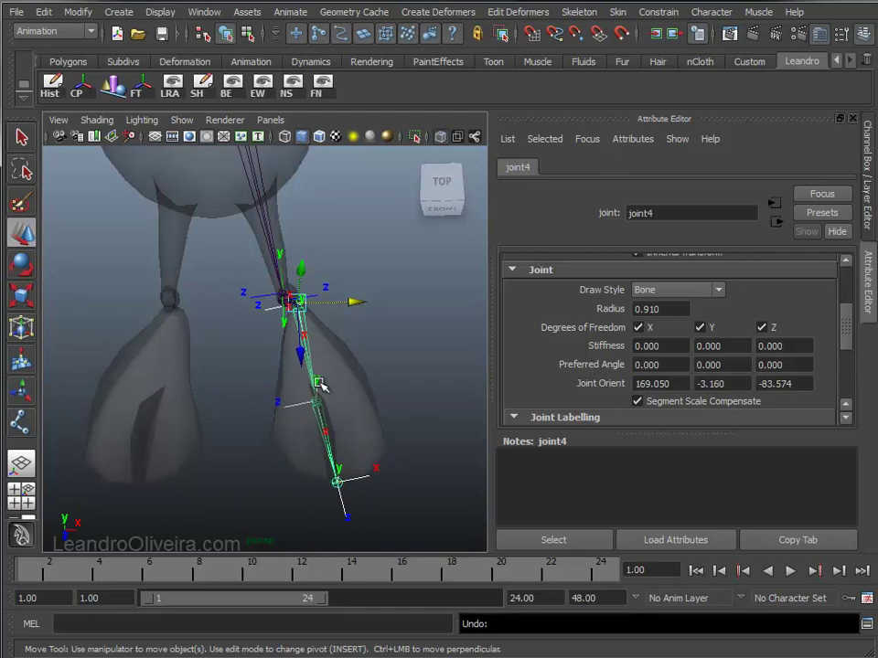
# Orbit around the leg and foot to check the joint placement.
pyautogui.moveTo(326, 439)
pyautogui.keyDown('alt'); pyautogui.mouseDown()
pyautogui.moveTo(447, 347)
pyautogui.moveTo(301, 348)
pyautogui.moveTo(280, 361)
pyautogui.moveTo(106, 368)
pyautogui.mouseUp(); pyautogui.keyUp('alt')
pyautogui.keyDown('alt'); pyautogui.moveTo(106, 369); pyautogui.dragTo(194, 359, button='right'); pyautogui.keyUp('alt')
pyautogui.moveTo(194, 358)
pyautogui.keyDown('alt'); pyautogui.mouseDown()
pyautogui.moveTo(476, 346)
pyautogui.moveTo(290, 359)
pyautogui.mouseUp(); pyautogui.keyUp('alt')
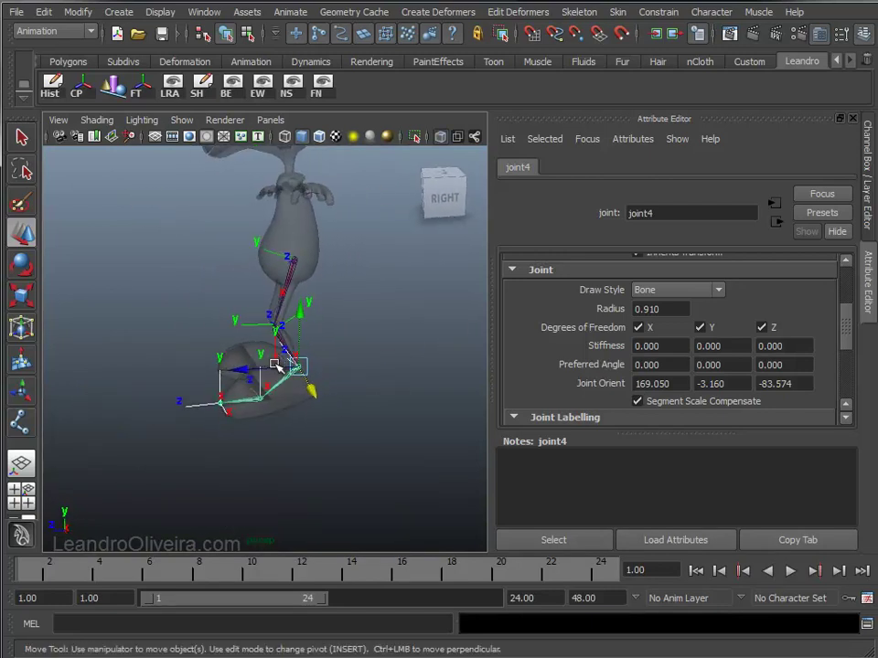
pyautogui.keyDown('alt'); pyautogui.moveTo(298, 365); pyautogui.dragTo(354, 441, button='right'); pyautogui.keyUp('alt')
pyautogui.moveTo(372, 456)
pyautogui.keyDown('alt'); pyautogui.mouseDown()
pyautogui.moveTo(456, 502)
pyautogui.moveTo(513, 511)
pyautogui.moveTo(548, 504)
pyautogui.moveTo(327, 425)
pyautogui.moveTo(164, 419)
pyautogui.moveTo(494, 442)
pyautogui.mouseUp(); pyautogui.keyUp('alt')
pyautogui.keyDown('alt'); pyautogui.moveTo(494, 443); pyautogui.dragTo(333, 435, button='right'); pyautogui.keyUp('alt')
pyautogui.keyDown('alt'); pyautogui.moveTo(332, 435); pyautogui.dragTo(348, 421, button='middle'); pyautogui.keyUp('alt')
pyautogui.moveTo(348, 421)
pyautogui.keyDown('alt'); pyautogui.mouseDown(button='right')
pyautogui.moveTo(317, 427)
pyautogui.moveTo(340, 430)
pyautogui.mouseUp(button='right'); pyautogui.keyUp('alt')
pyautogui.keyDown('alt'); pyautogui.moveTo(340, 429); pyautogui.dragTo(279, 294); pyautogui.keyUp('alt')
# Select jnt_l_Thigh, show its Channel Box values, and make the layerGeo layer visible.
pyautogui.click(276, 200)
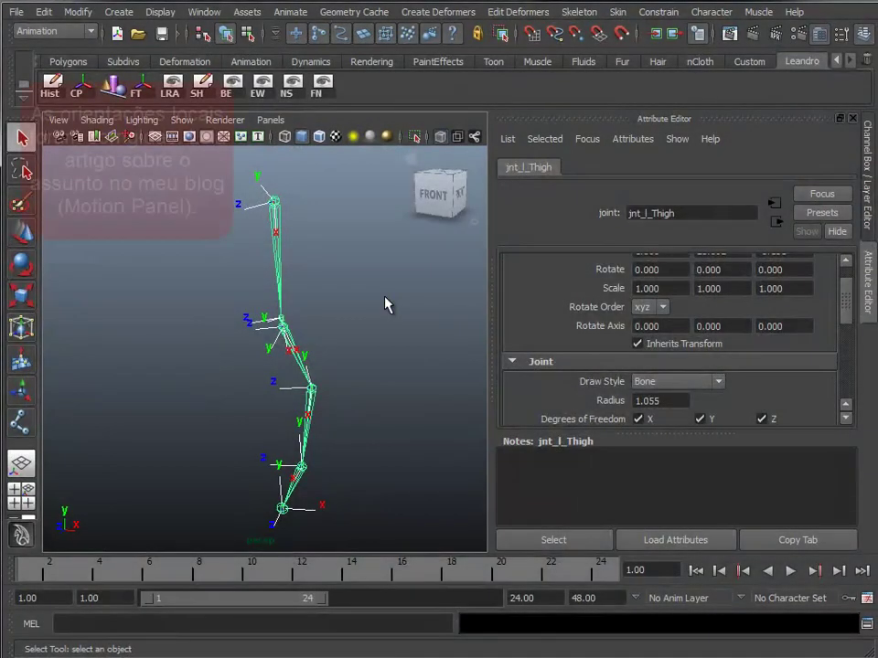
pyautogui.moveTo(355, 306)
pyautogui.keyDown('alt'); pyautogui.mouseDown()
pyautogui.moveTo(540, 280)
pyautogui.moveTo(516, 261)
pyautogui.moveTo(286, 261)
pyautogui.moveTo(257, 280)
pyautogui.moveTo(251, 304)
pyautogui.moveTo(472, 305)
pyautogui.moveTo(290, 307)
pyautogui.mouseUp(); pyautogui.keyUp('alt')
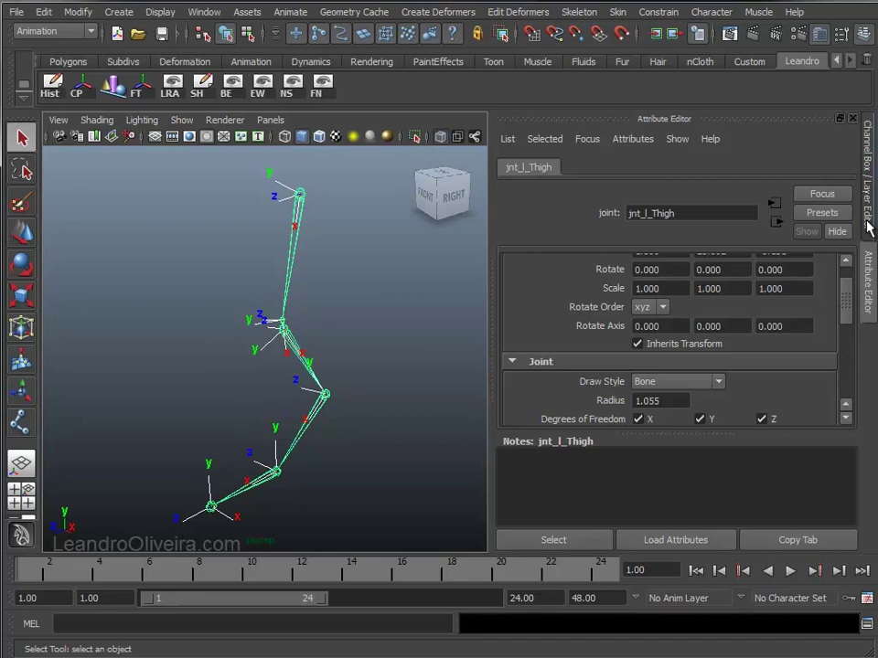
pyautogui.click(869, 133)
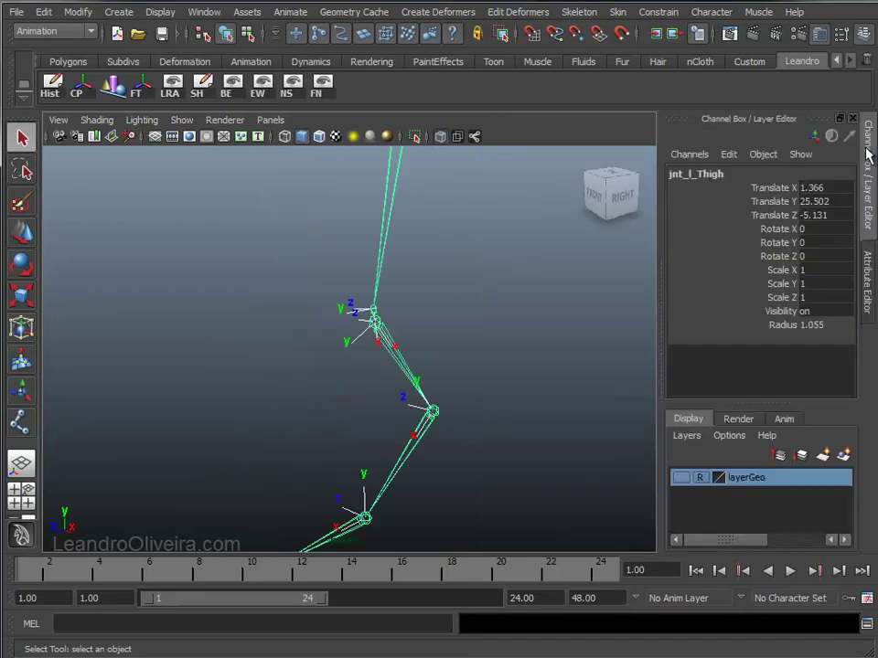
pyautogui.click(681, 477)
pyautogui.moveTo(631, 451)
pyautogui.keyDown('alt'); pyautogui.mouseDown()
pyautogui.moveTo(551, 370)
pyautogui.moveTo(572, 403)
pyautogui.mouseUp(); pyautogui.keyUp('alt')
pyautogui.keyDown('alt'); pyautogui.moveTo(573, 403); pyautogui.dragTo(487, 331, button='right'); pyautogui.keyUp('alt')
pyautogui.moveTo(521, 306)
pyautogui.keyDown('alt'); pyautogui.mouseDown()
pyautogui.moveTo(398, 307)
pyautogui.moveTo(504, 307)
pyautogui.moveTo(551, 296)
pyautogui.moveTo(452, 307)
pyautogui.mouseUp(); pyautogui.keyUp('alt')
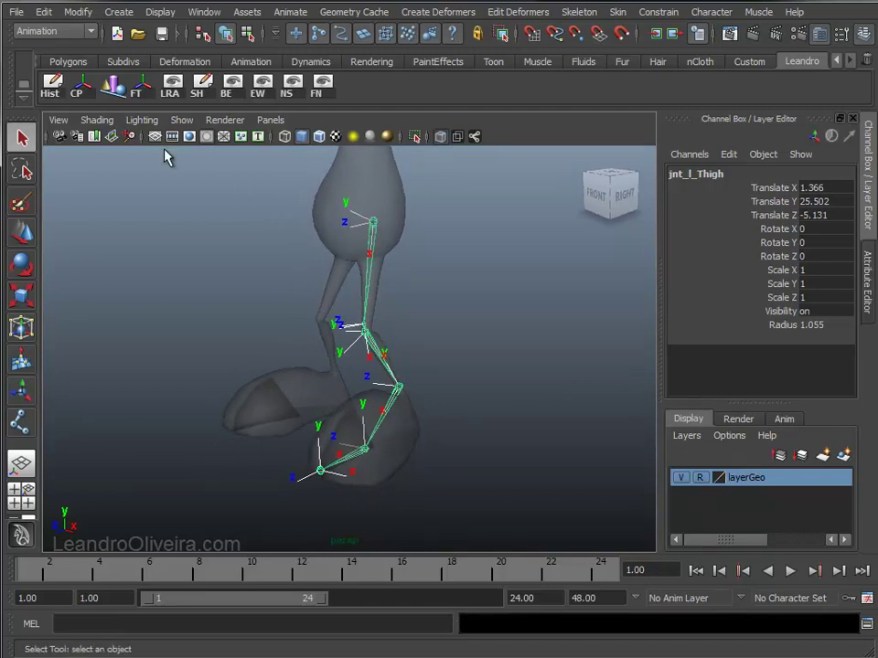
pyautogui.click(44, 12)
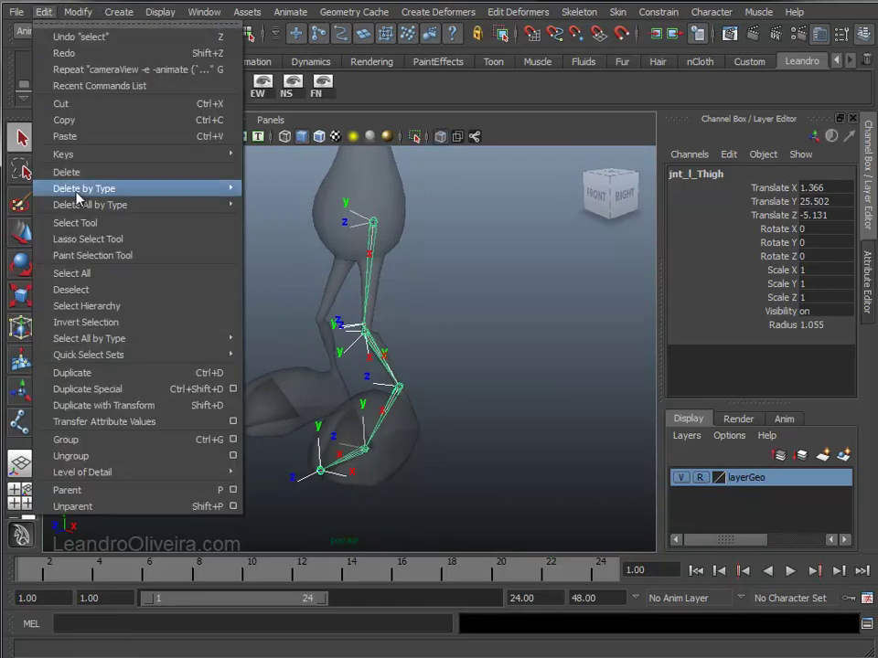
# Select the leg joint hierarchy and hide its Local Rotation Axes.
pyautogui.click(79, 306)
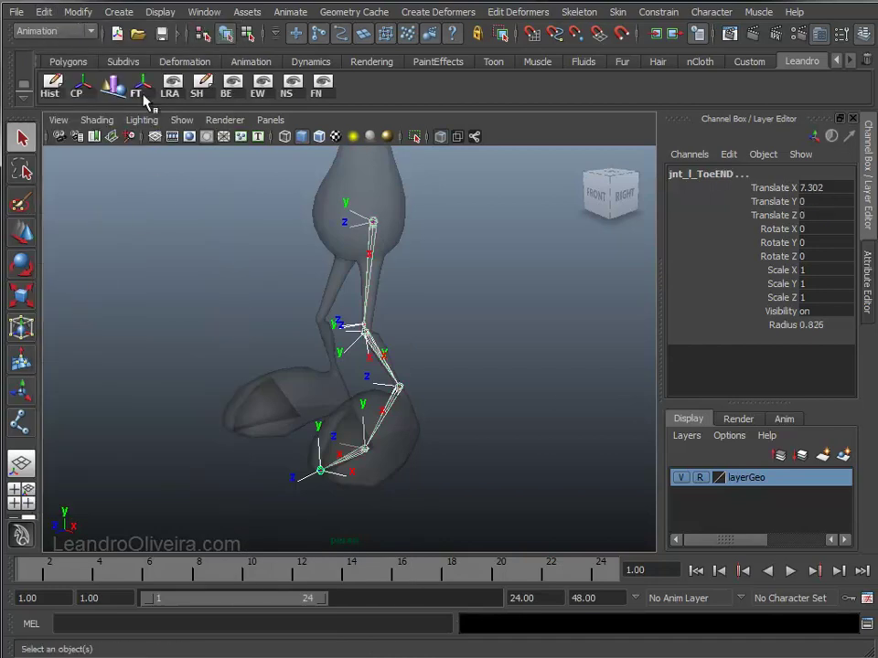
pyautogui.click(159, 12)
pyautogui.moveTo(183, 172)
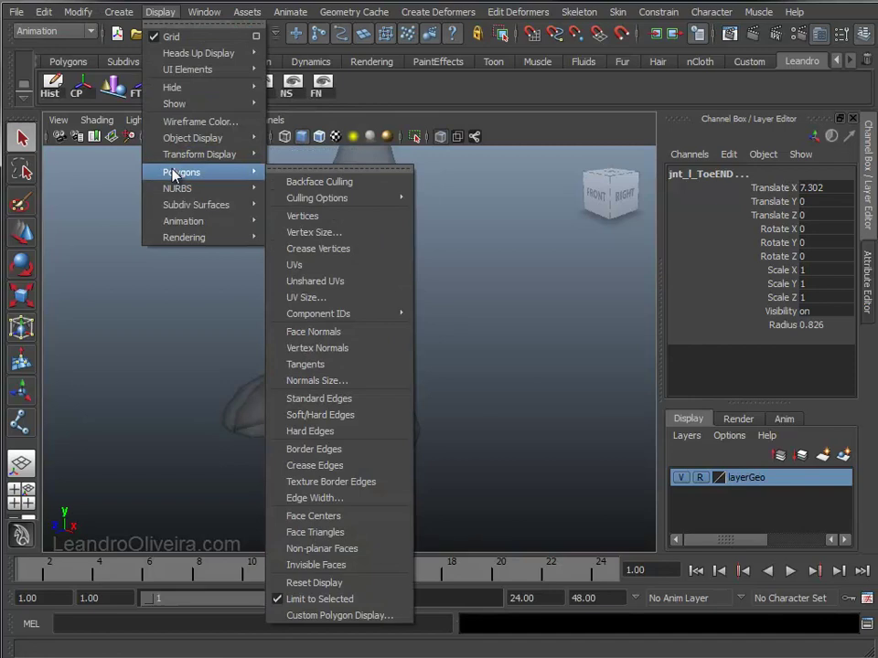
pyautogui.moveTo(199, 155)
pyautogui.click(297, 169)
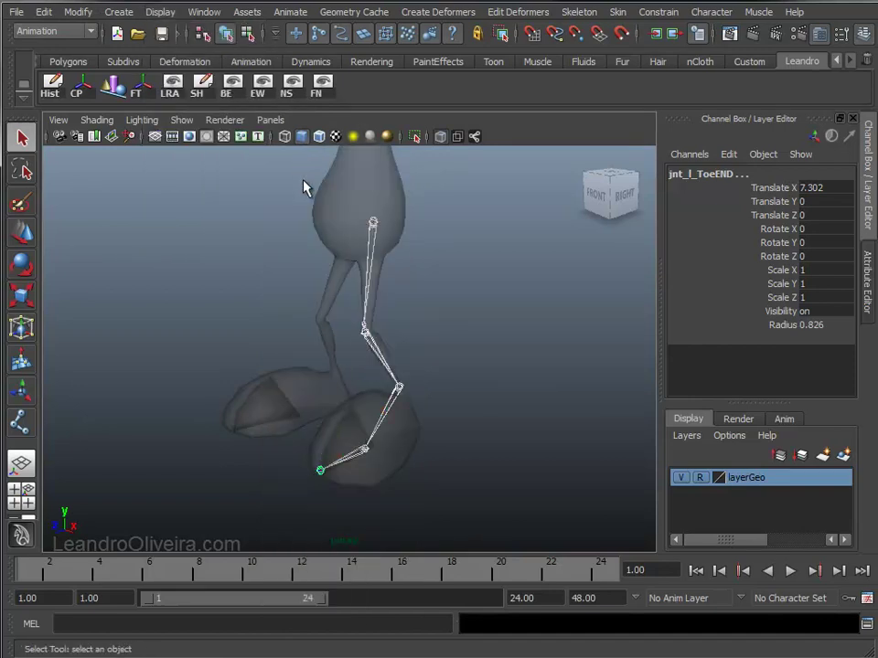
pyautogui.click(488, 329)
pyautogui.moveTo(468, 285)
pyautogui.keyDown('alt'); pyautogui.mouseDown()
pyautogui.moveTo(580, 270)
pyautogui.moveTo(568, 260)
pyautogui.moveTo(476, 291)
pyautogui.mouseUp(); pyautogui.keyUp('alt')
# Select jnt_l_Thigh and review the chain's joint names in the Outliner.
pyautogui.click(368, 228)
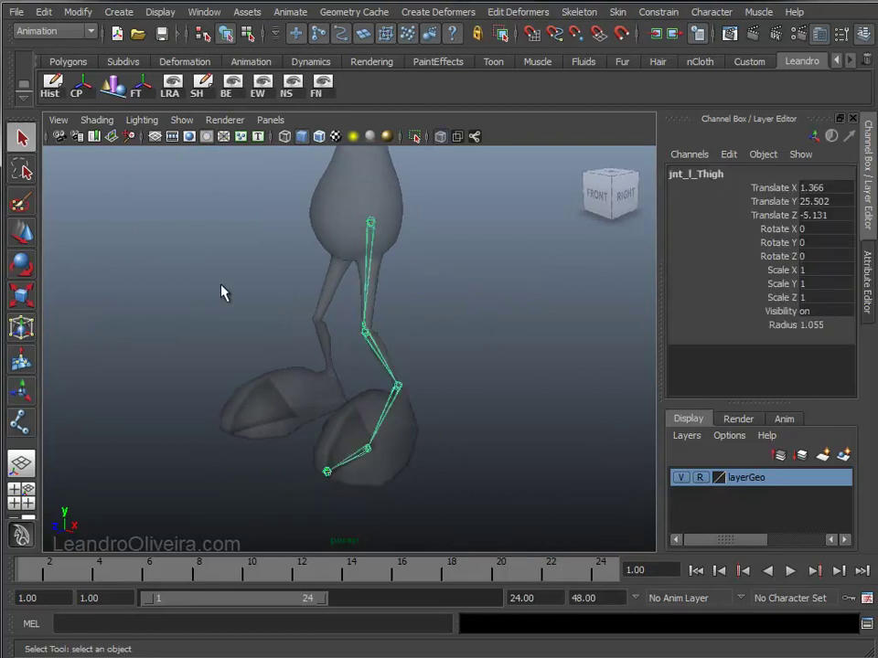
pyautogui.press('space')
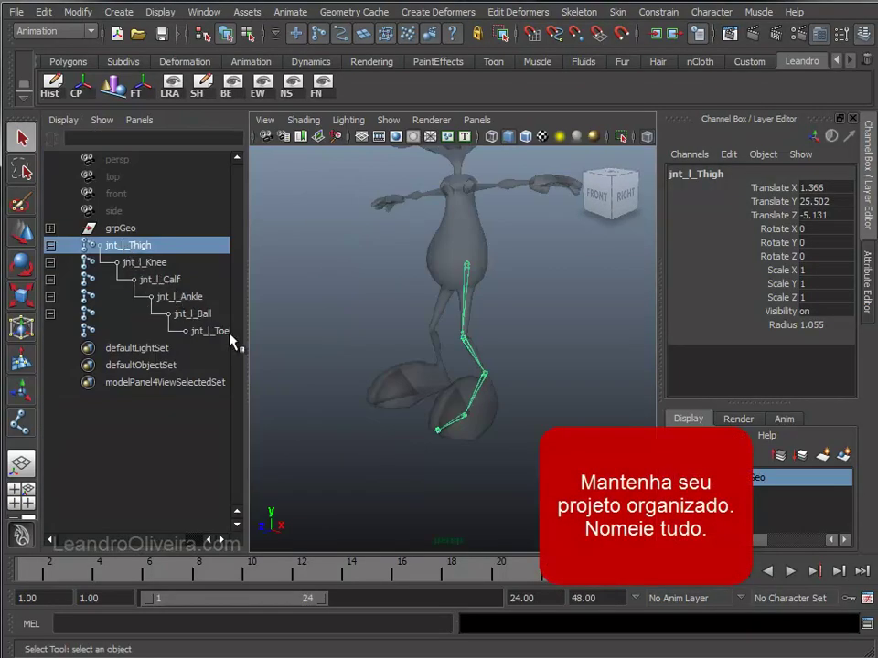
pyautogui.moveTo(250, 338); pyautogui.dragTo(280, 334)
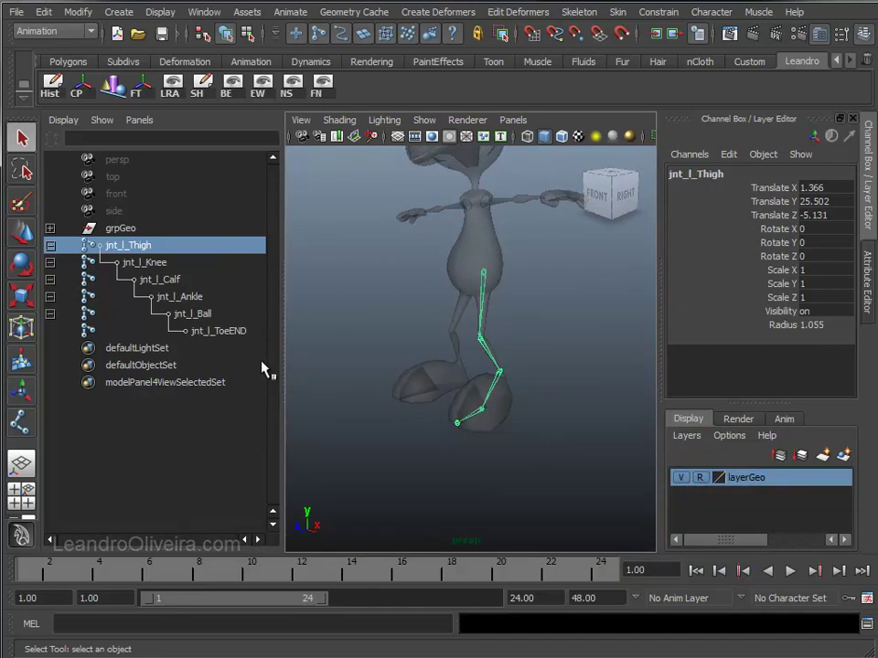
pyautogui.press('space')
pyautogui.moveTo(372, 321)
pyautogui.keyDown('alt'); pyautogui.mouseDown()
pyautogui.moveTo(546, 307)
pyautogui.moveTo(445, 313)
pyautogui.moveTo(428, 287)
pyautogui.moveTo(401, 272)
pyautogui.mouseUp(); pyautogui.keyUp('alt')
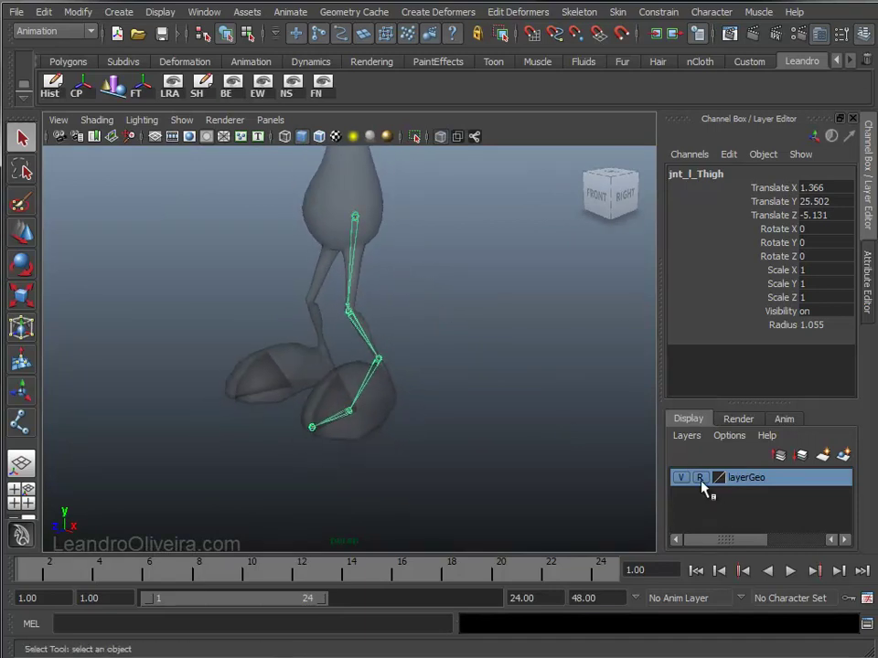
# Deselect the chain, switch to Side View, and zoom in to frame the left foot joints.
pyautogui.click(370, 410)
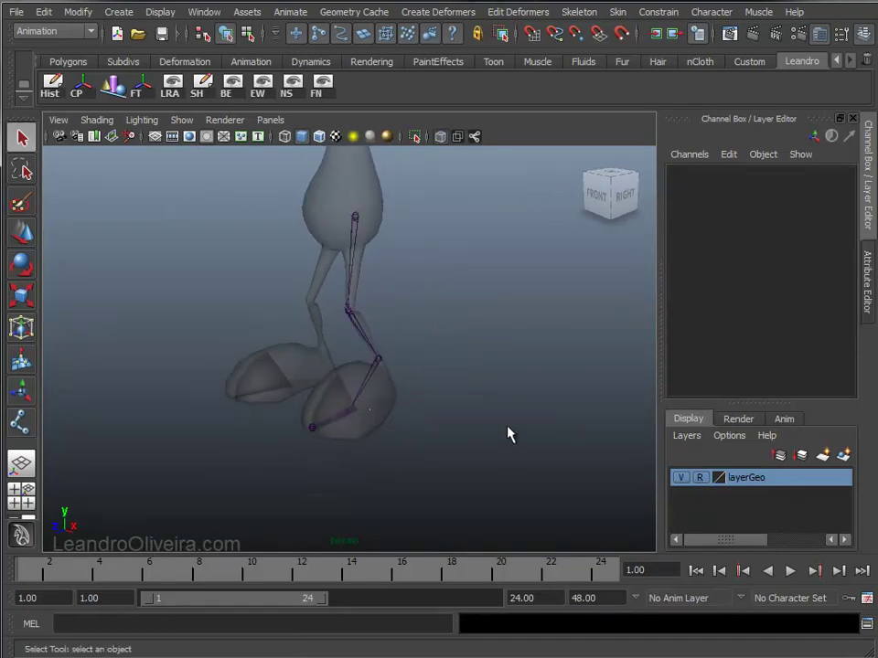
pyautogui.moveTo(449, 259)
pyautogui.keyDown('alt'); pyautogui.mouseDown()
pyautogui.moveTo(435, 275)
pyautogui.moveTo(477, 268)
pyautogui.moveTo(412, 280)
pyautogui.mouseUp(); pyautogui.keyUp('alt')
pyautogui.moveTo(405, 276)
pyautogui.keyDown('alt'); pyautogui.mouseDown(button='right')
pyautogui.moveTo(392, 300)
pyautogui.moveTo(405, 303)
pyautogui.moveTo(405, 297)
pyautogui.mouseUp(button='right'); pyautogui.keyUp('alt')
pyautogui.press('space')
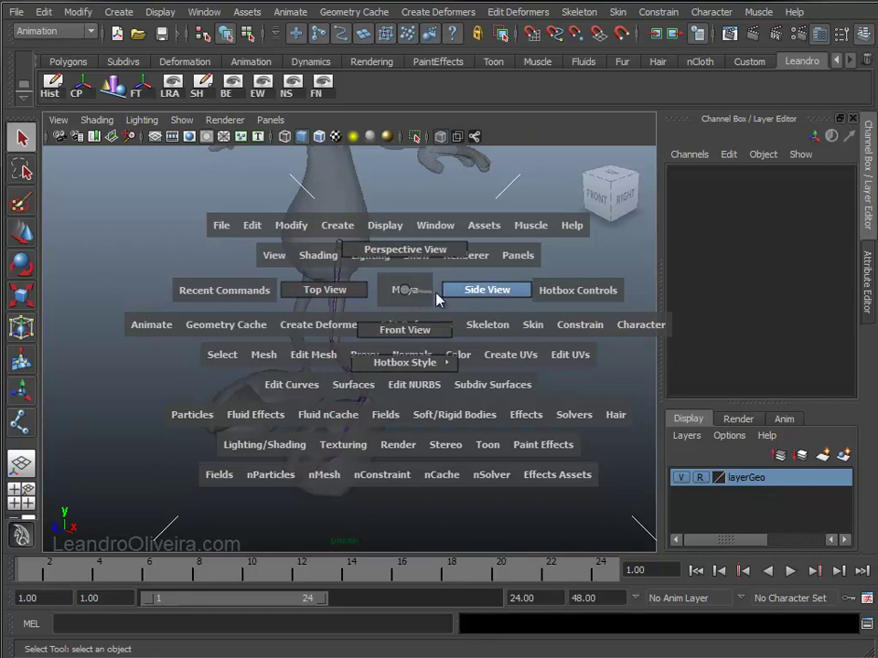
pyautogui.moveTo(428, 299); pyautogui.dragTo(460, 298)
pyautogui.moveTo(469, 406)
pyautogui.keyDown('alt'); pyautogui.mouseDown(button='right')
pyautogui.moveTo(423, 360)
pyautogui.moveTo(464, 288)
pyautogui.moveTo(433, 367)
pyautogui.moveTo(470, 422)
pyautogui.mouseUp(button='right'); pyautogui.keyUp('alt')
pyautogui.moveTo(429, 331)
pyautogui.keyDown('alt'); pyautogui.mouseDown(button='middle')
pyautogui.moveTo(279, 330)
pyautogui.moveTo(356, 315)
pyautogui.moveTo(384, 322)
pyautogui.mouseUp(button='middle'); pyautogui.keyUp('alt')
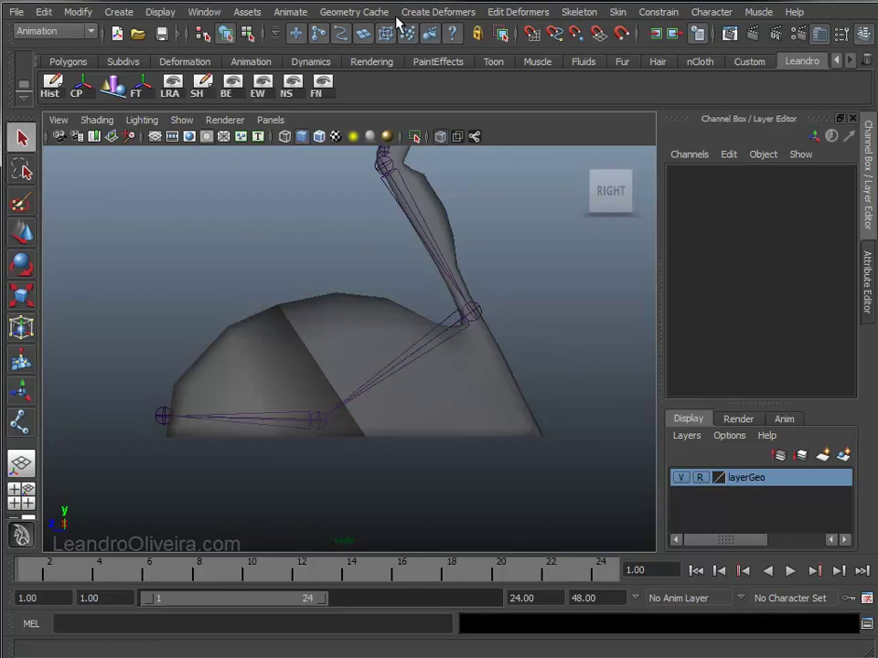
# Draw a four-joint chain in the side view through the heel, toe tip, ball and ankle.
pyautogui.click(576, 12)
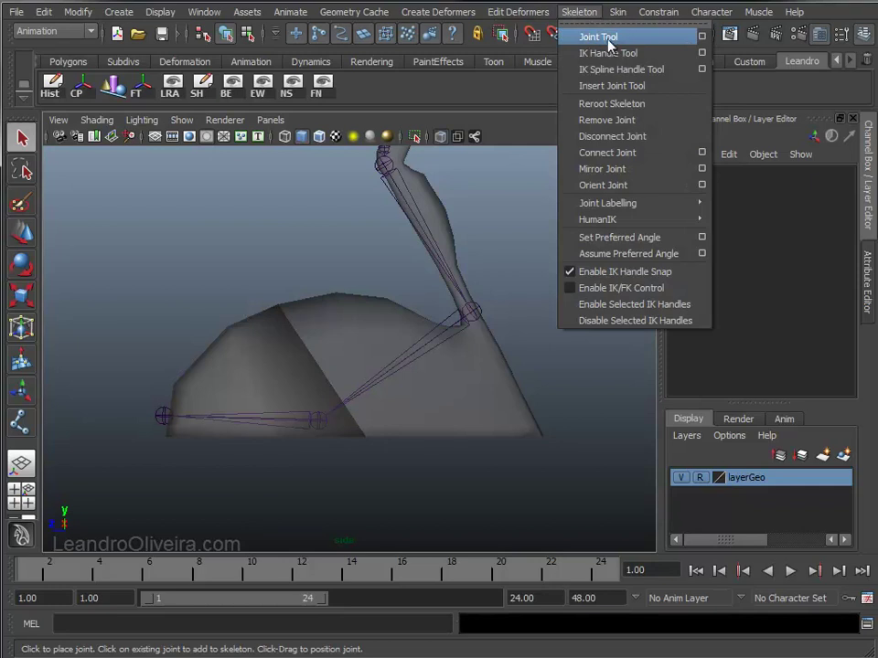
pyautogui.click(615, 41)
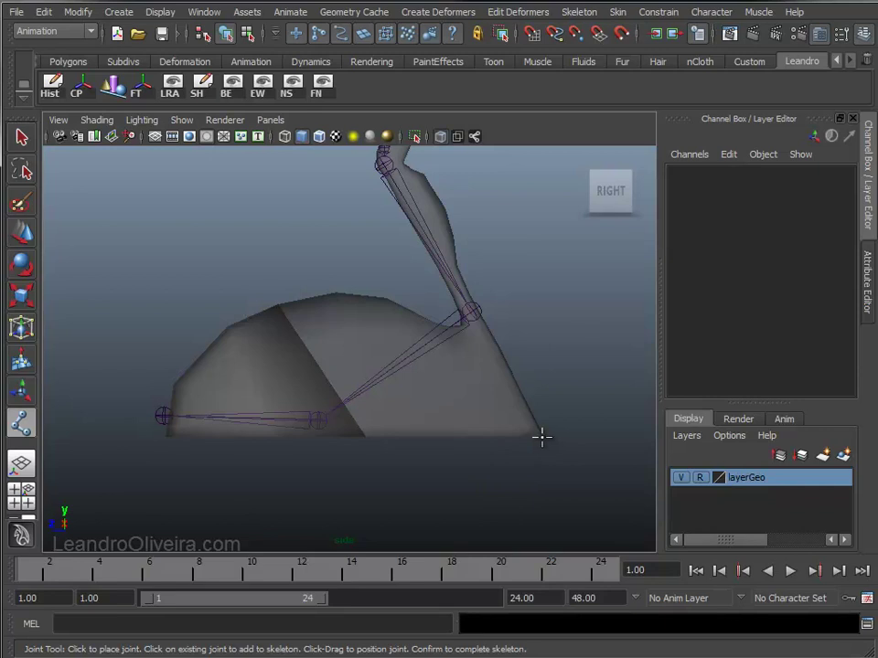
pyautogui.click(541, 438)
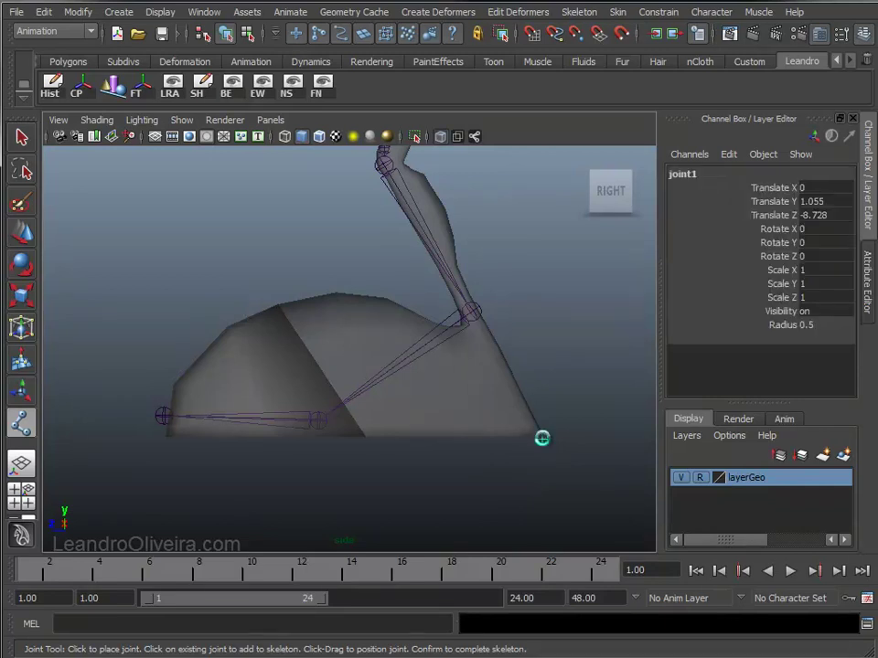
pyautogui.click(164, 438)
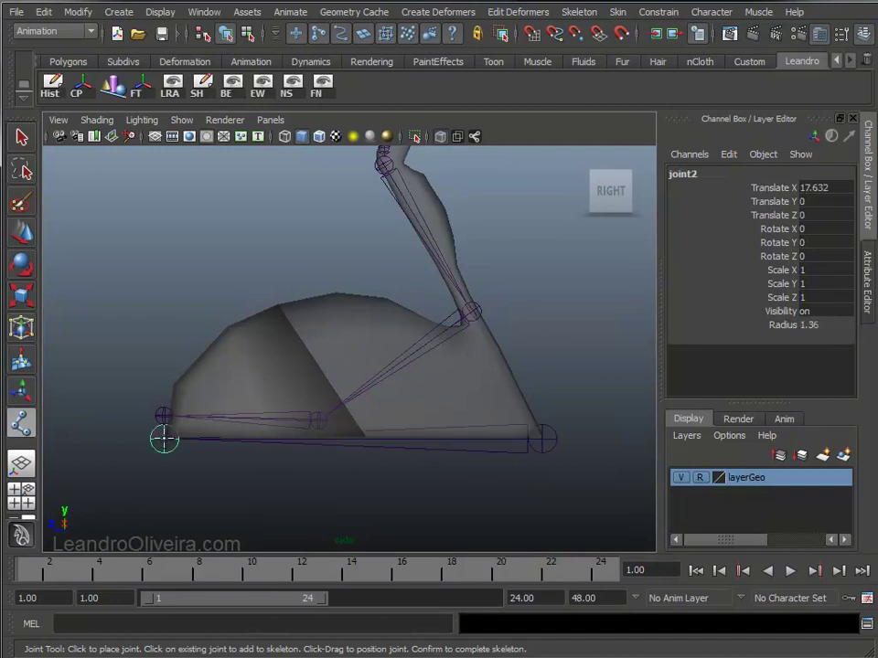
pyautogui.click(319, 438)
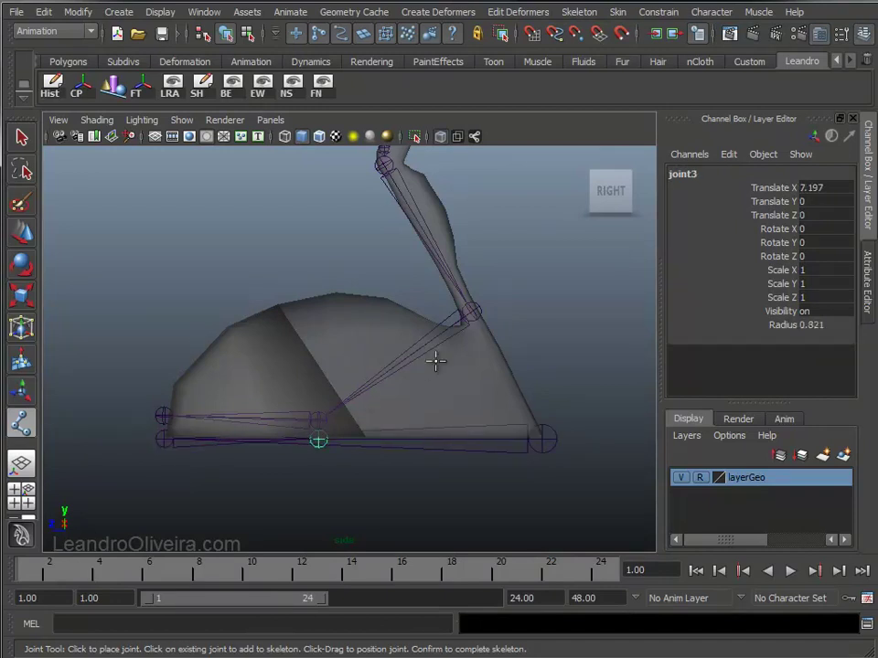
pyautogui.click(483, 323)
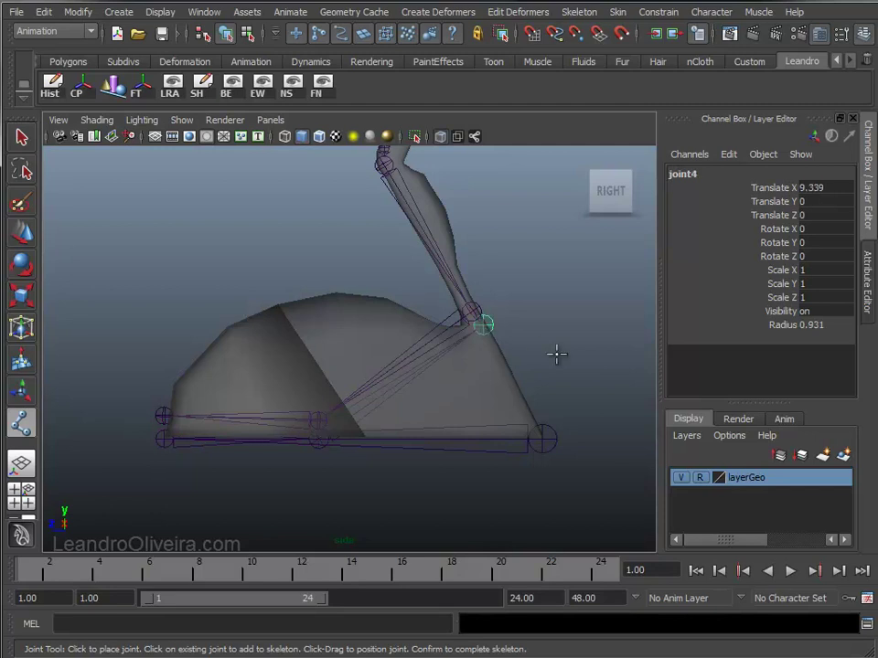
pyautogui.press('q')
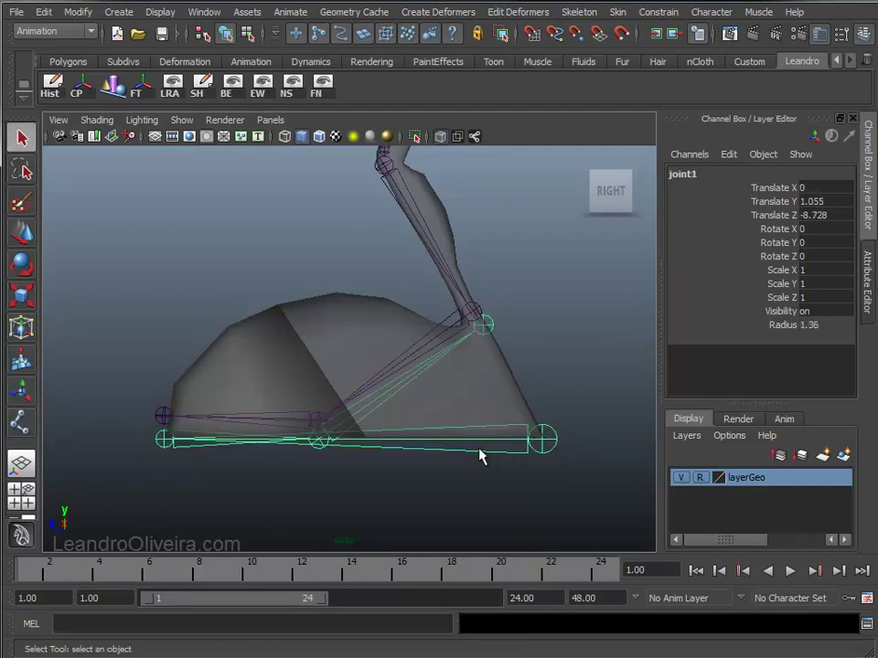
# In the perspective view, slide the new chain's root joint1 along X onto the left foot.
pyautogui.press('space')
pyautogui.moveTo(461, 443)
pyautogui.mouseDown()
pyautogui.moveTo(463, 409)
pyautogui.moveTo(436, 393)
pyautogui.moveTo(221, 393)
pyautogui.mouseUp()
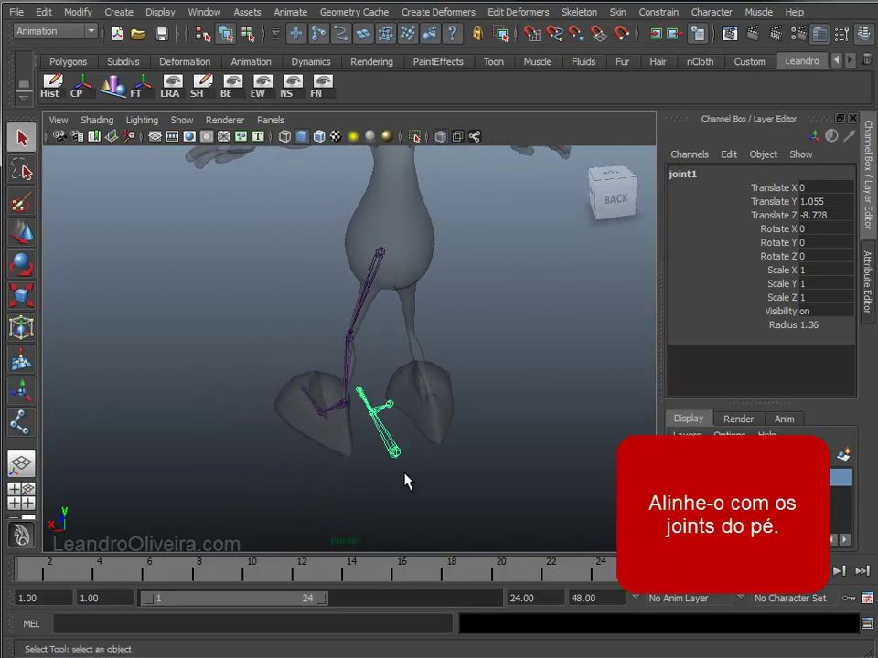
pyautogui.press('w')
pyautogui.keyDown('alt'); pyautogui.moveTo(368, 413); pyautogui.dragTo(387, 451, button='right'); pyautogui.keyUp('alt')
pyautogui.keyDown('alt'); pyautogui.moveTo(387, 452); pyautogui.dragTo(403, 393, button='middle'); pyautogui.keyUp('alt')
pyautogui.moveTo(403, 392)
pyautogui.keyDown('alt'); pyautogui.mouseDown(button='right')
pyautogui.moveTo(411, 359)
pyautogui.moveTo(444, 448)
pyautogui.mouseUp(button='right'); pyautogui.keyUp('alt')
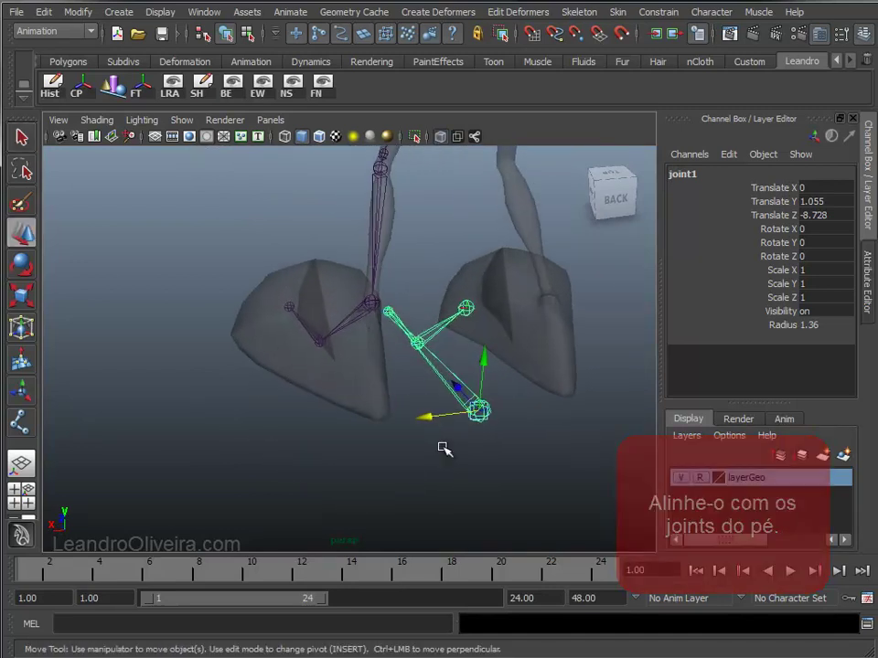
pyautogui.moveTo(444, 448)
pyautogui.keyDown('alt'); pyautogui.mouseDown()
pyautogui.moveTo(435, 449)
pyautogui.moveTo(440, 431)
pyautogui.mouseUp(); pyautogui.keyUp('alt')
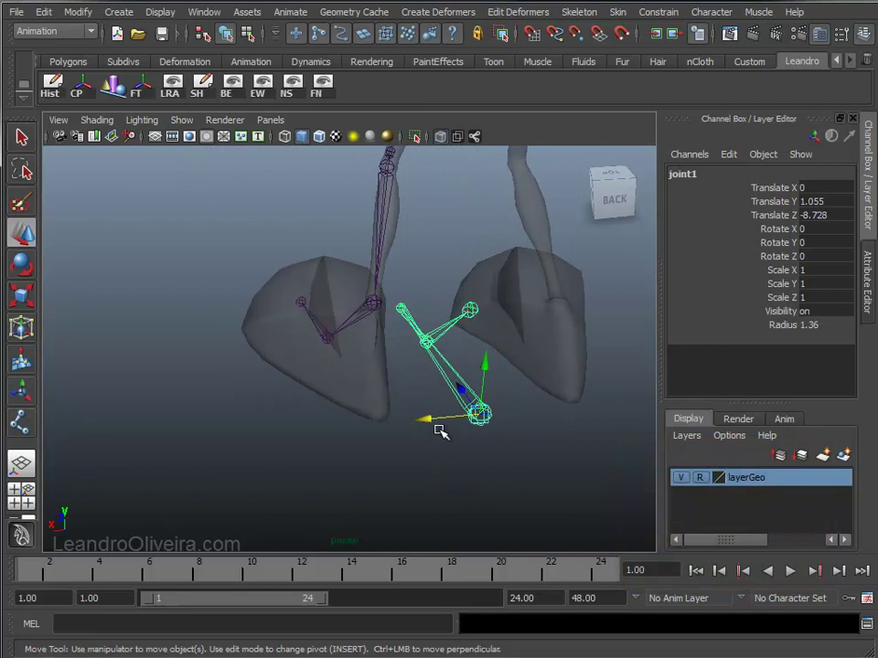
pyautogui.click(444, 418)
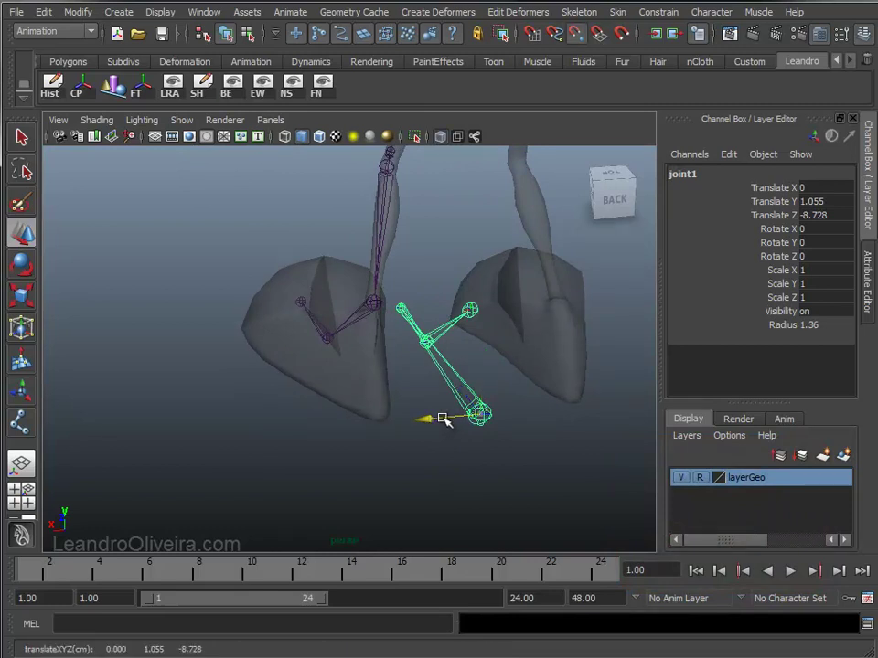
pyautogui.moveTo(440, 419); pyautogui.dragTo(374, 303)
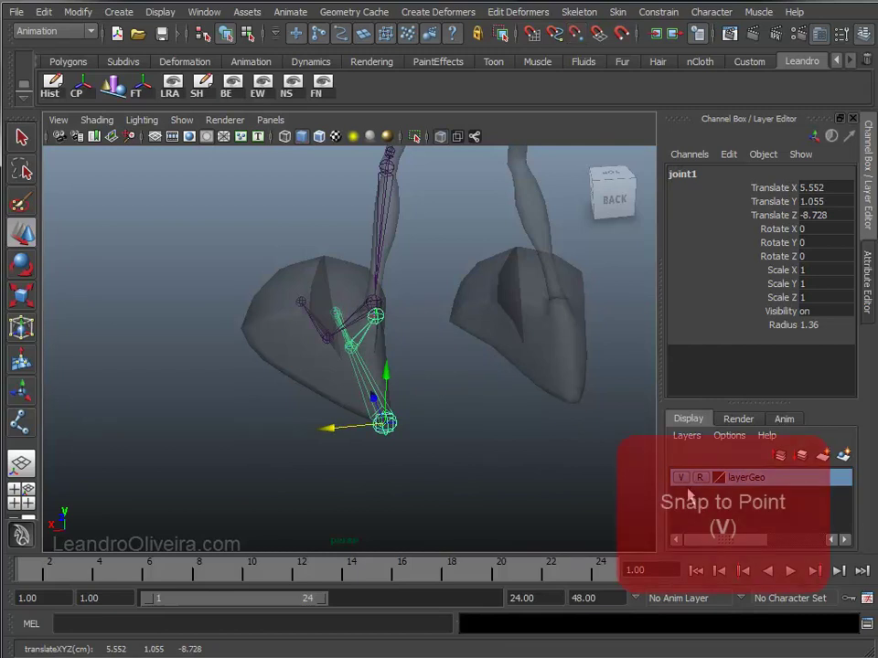
# Hide the body geometry layer and snap joint1 to Translate X 5.552 beside the leg joints.
pyautogui.click(680, 477)
pyautogui.moveTo(346, 425)
pyautogui.mouseDown()
pyautogui.moveTo(329, 429)
pyautogui.moveTo(417, 427)
pyautogui.moveTo(427, 439)
pyautogui.moveTo(434, 421)
pyautogui.moveTo(417, 413)
pyautogui.moveTo(382, 421)
pyautogui.moveTo(371, 300)
pyautogui.mouseUp()
pyautogui.keyDown('alt'); pyautogui.moveTo(359, 417); pyautogui.dragTo(612, 419); pyautogui.keyUp('alt')
pyautogui.keyDown('alt'); pyautogui.moveTo(612, 418); pyautogui.dragTo(521, 466, button='right'); pyautogui.keyUp('alt')
pyautogui.moveTo(521, 466)
pyautogui.keyDown('alt'); pyautogui.mouseDown()
pyautogui.moveTo(458, 417)
pyautogui.moveTo(507, 394)
pyautogui.moveTo(502, 388)
pyautogui.moveTo(418, 396)
pyautogui.moveTo(486, 396)
pyautogui.moveTo(407, 412)
pyautogui.moveTo(360, 451)
pyautogui.mouseUp(); pyautogui.keyUp('alt')
pyautogui.keyDown('alt'); pyautogui.moveTo(360, 462); pyautogui.dragTo(447, 397, button='middle'); pyautogui.keyUp('alt')
pyautogui.moveTo(447, 398)
pyautogui.keyDown('alt'); pyautogui.mouseDown(button='right')
pyautogui.moveTo(392, 427)
pyautogui.moveTo(408, 457)
pyautogui.mouseUp(button='right'); pyautogui.keyUp('alt')
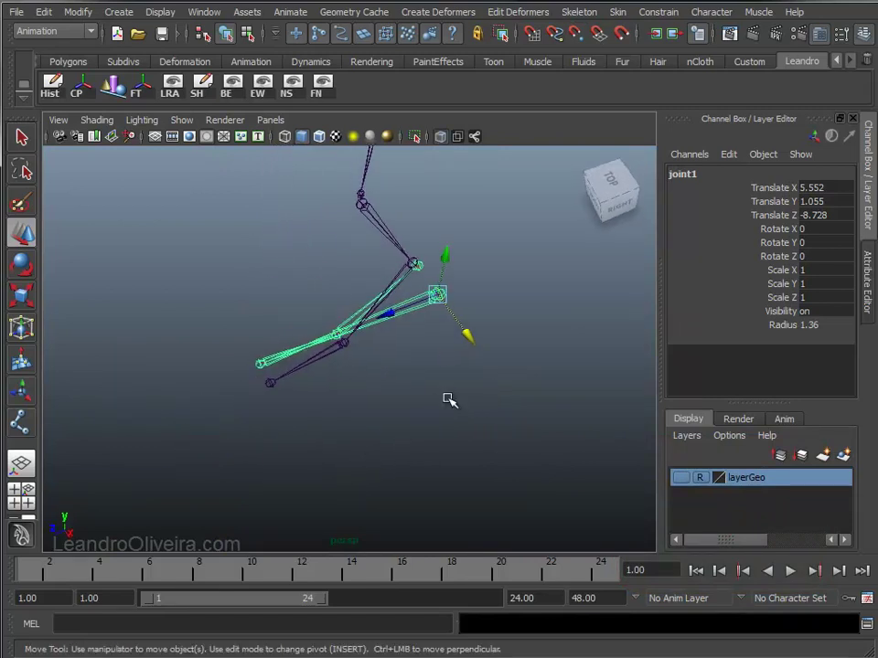
pyautogui.keyDown('alt'); pyautogui.moveTo(409, 457); pyautogui.dragTo(528, 417); pyautogui.keyUp('alt')
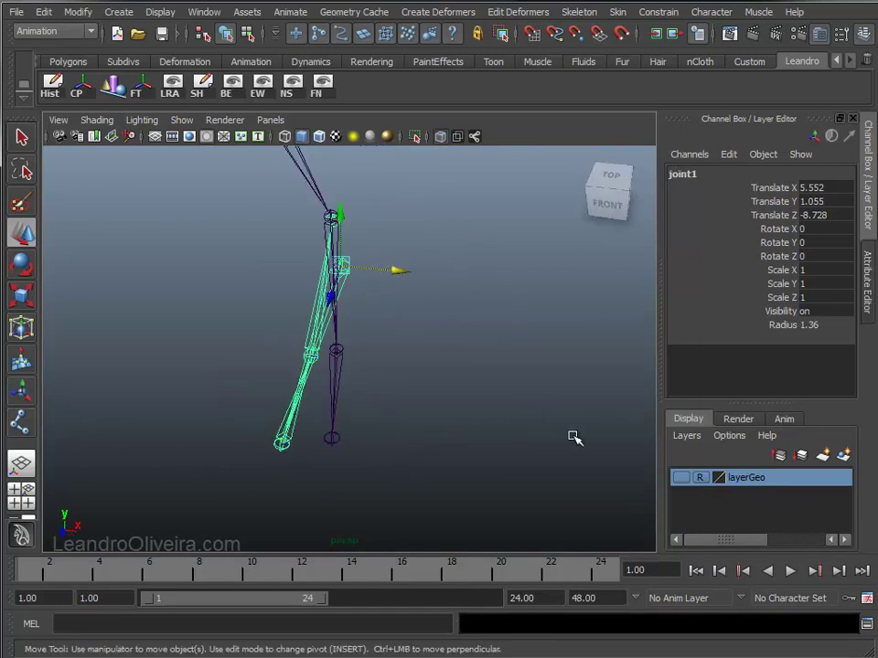
# With the body geometry hidden, move joint2 onto the leg's toe-tip joint.
pyautogui.click(678, 477)
pyautogui.moveTo(490, 357)
pyautogui.keyDown('alt'); pyautogui.mouseDown()
pyautogui.moveTo(284, 372)
pyautogui.moveTo(93, 321)
pyautogui.moveTo(101, 304)
pyautogui.moveTo(277, 304)
pyautogui.moveTo(368, 333)
pyautogui.moveTo(480, 346)
pyautogui.mouseUp(); pyautogui.keyUp('alt')
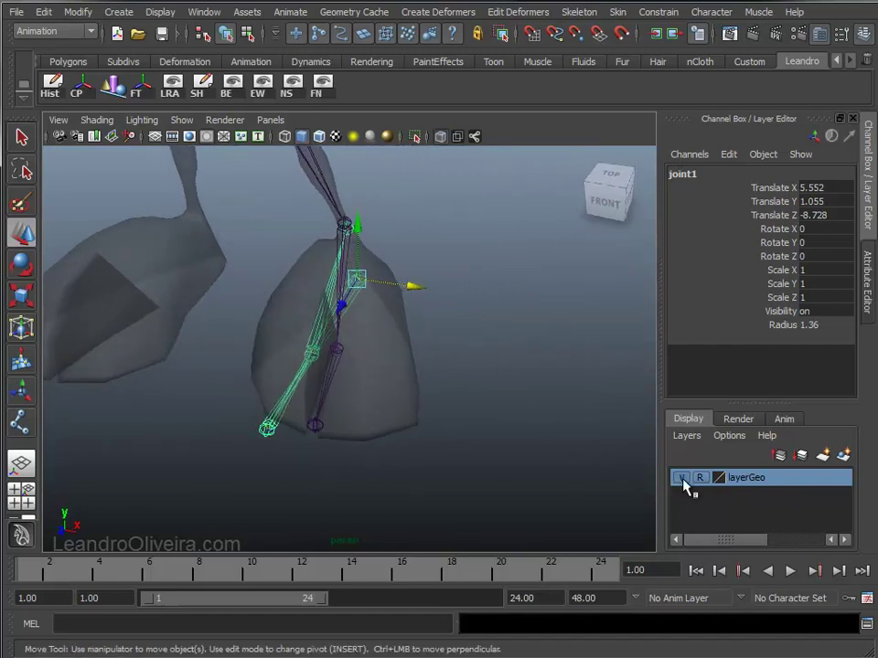
pyautogui.click(681, 478)
pyautogui.moveTo(401, 385)
pyautogui.keyDown('alt'); pyautogui.mouseDown()
pyautogui.moveTo(517, 388)
pyautogui.moveTo(547, 365)
pyautogui.moveTo(383, 365)
pyautogui.moveTo(392, 393)
pyautogui.moveTo(329, 396)
pyautogui.mouseUp(); pyautogui.keyUp('alt')
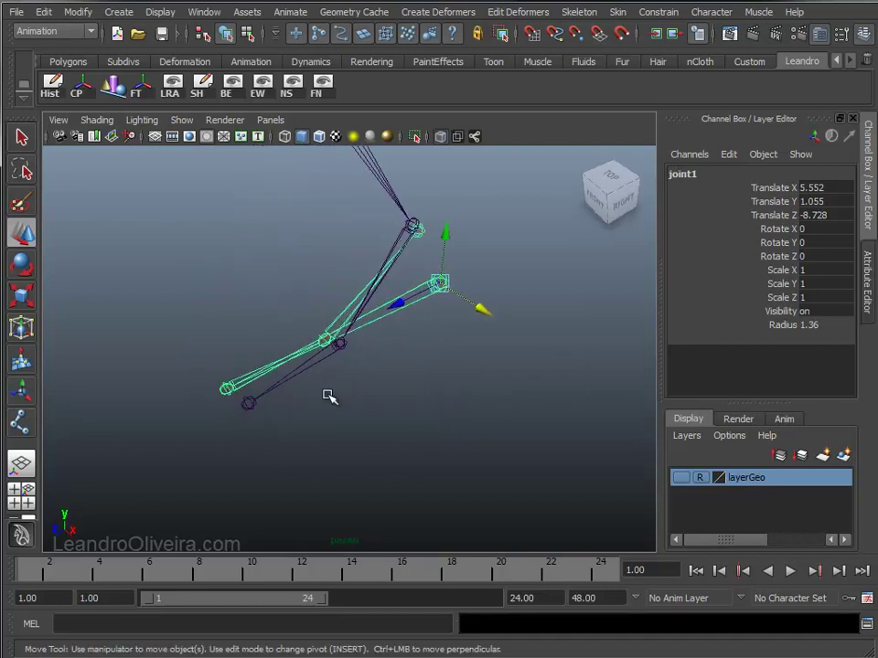
pyautogui.click(227, 389)
pyautogui.keyDown('alt'); pyautogui.moveTo(181, 366); pyautogui.dragTo(320, 494, button='right'); pyautogui.keyUp('alt')
pyautogui.keyDown('alt'); pyautogui.moveTo(320, 494); pyautogui.dragTo(300, 417, button='middle'); pyautogui.keyUp('alt')
pyautogui.moveTo(300, 417)
pyautogui.keyDown('alt'); pyautogui.mouseDown(button='right')
pyautogui.moveTo(307, 497)
pyautogui.moveTo(297, 446)
pyautogui.mouseUp(button='right'); pyautogui.keyUp('alt')
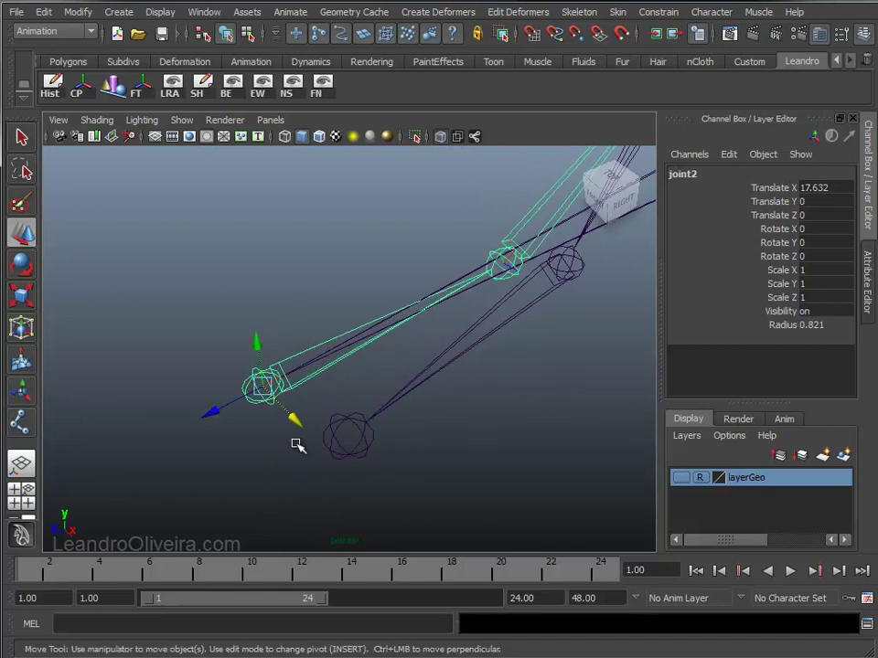
pyautogui.moveTo(261, 386); pyautogui.dragTo(336, 422)
pyautogui.keyDown('alt'); pyautogui.moveTo(379, 433); pyautogui.dragTo(363, 364, button='right'); pyautogui.keyUp('alt')
pyautogui.moveTo(363, 363)
pyautogui.keyDown('alt'); pyautogui.mouseDown()
pyautogui.moveTo(365, 342)
pyautogui.moveTo(435, 364)
pyautogui.mouseUp(); pyautogui.keyUp('alt')
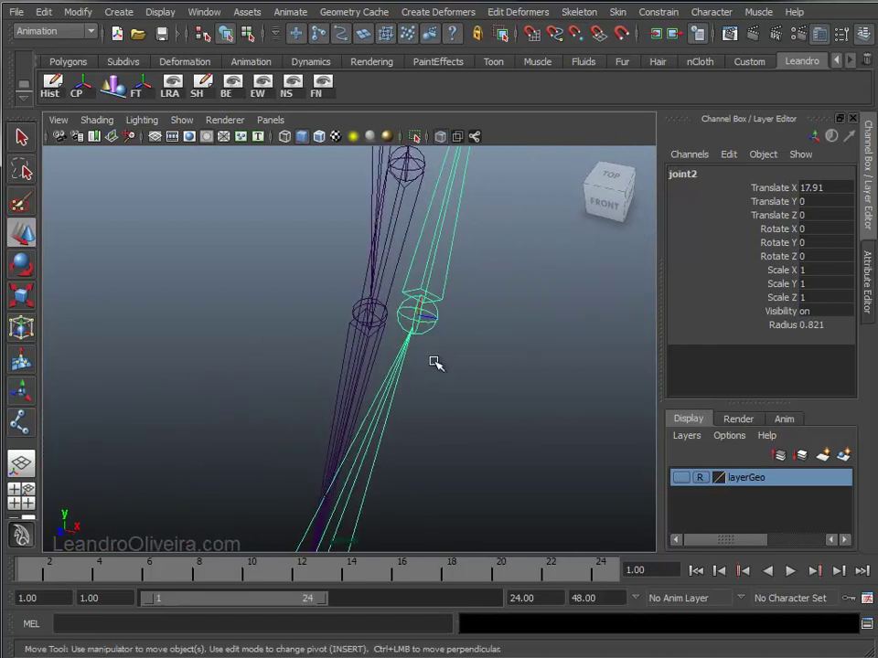
# Slide joint3 to Translate X 7.302 and joint4 to 8.923, onto the leg's ball and ankle.
pyautogui.click(437, 315)
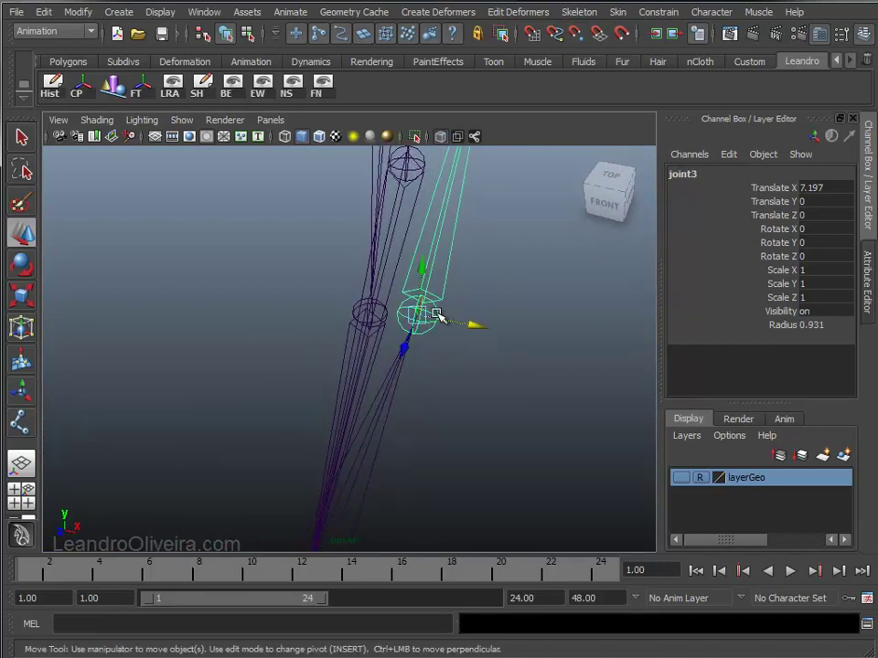
pyautogui.moveTo(437, 316); pyautogui.dragTo(389, 317)
pyautogui.moveTo(506, 277)
pyautogui.keyDown('alt'); pyautogui.mouseDown()
pyautogui.moveTo(426, 367)
pyautogui.moveTo(376, 272)
pyautogui.mouseUp(); pyautogui.keyUp('alt')
pyautogui.moveTo(376, 272)
pyautogui.keyDown('alt'); pyautogui.mouseDown(button='right')
pyautogui.moveTo(468, 286)
pyautogui.moveTo(390, 368)
pyautogui.moveTo(497, 489)
pyautogui.moveTo(453, 397)
pyautogui.mouseUp(button='right'); pyautogui.keyUp('alt')
pyautogui.keyDown('alt'); pyautogui.moveTo(453, 398); pyautogui.dragTo(505, 414); pyautogui.keyUp('alt')
pyautogui.keyDown('alt'); pyautogui.moveTo(506, 414); pyautogui.dragTo(500, 305, button='right'); pyautogui.keyUp('alt')
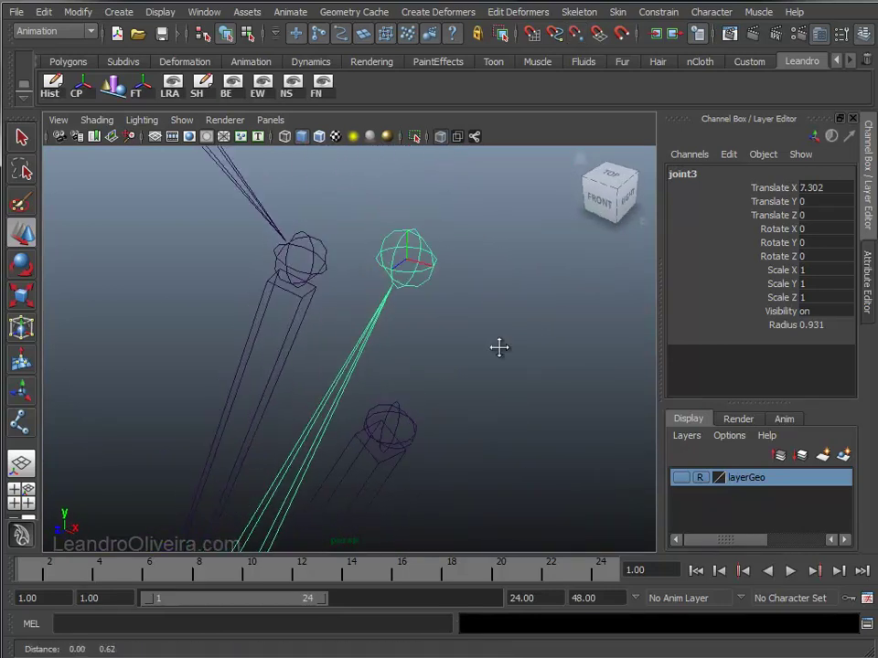
pyautogui.keyDown('alt'); pyautogui.moveTo(499, 306); pyautogui.dragTo(489, 353, button='middle'); pyautogui.keyUp('alt')
pyautogui.click(444, 322)
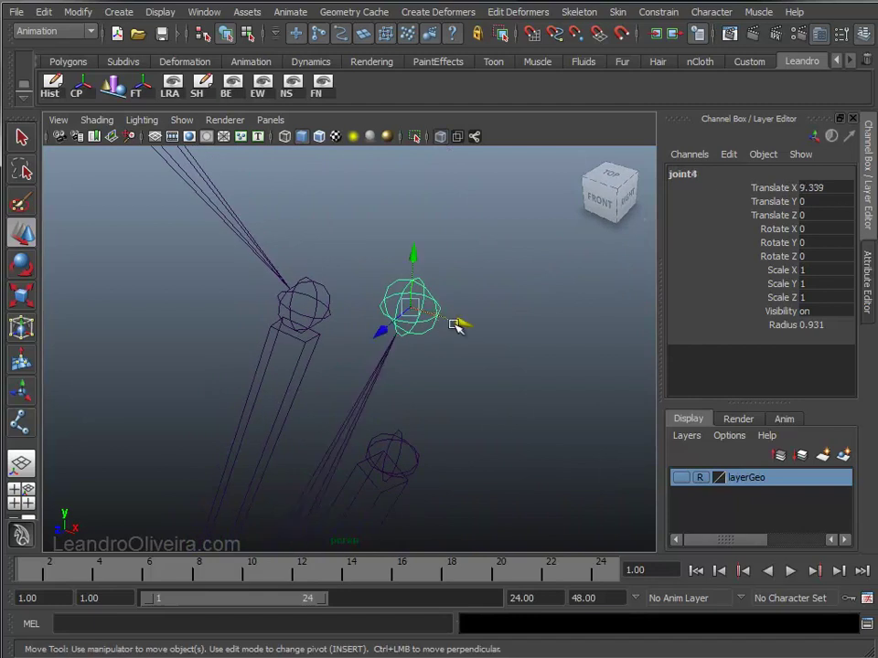
pyautogui.moveTo(418, 311); pyautogui.dragTo(345, 314)
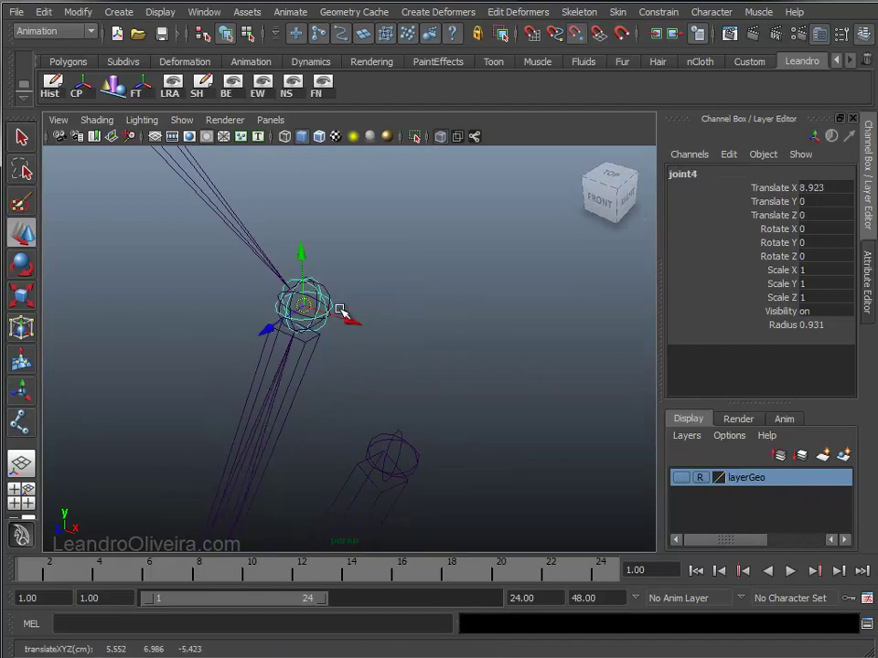
pyautogui.moveTo(421, 403)
pyautogui.keyDown('alt'); pyautogui.mouseDown()
pyautogui.moveTo(503, 421)
pyautogui.moveTo(428, 399)
pyautogui.moveTo(442, 344)
pyautogui.moveTo(353, 329)
pyautogui.moveTo(343, 382)
pyautogui.mouseUp(); pyautogui.keyUp('alt')
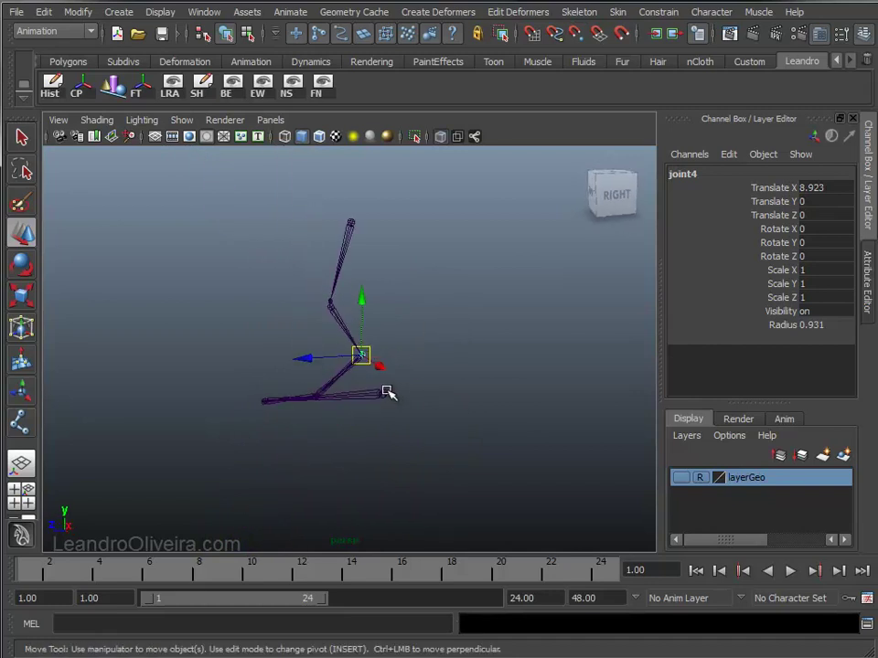
# Assign the joint1 chain to a new red display layer renamed layerReverseFoot.
pyautogui.click(388, 393)
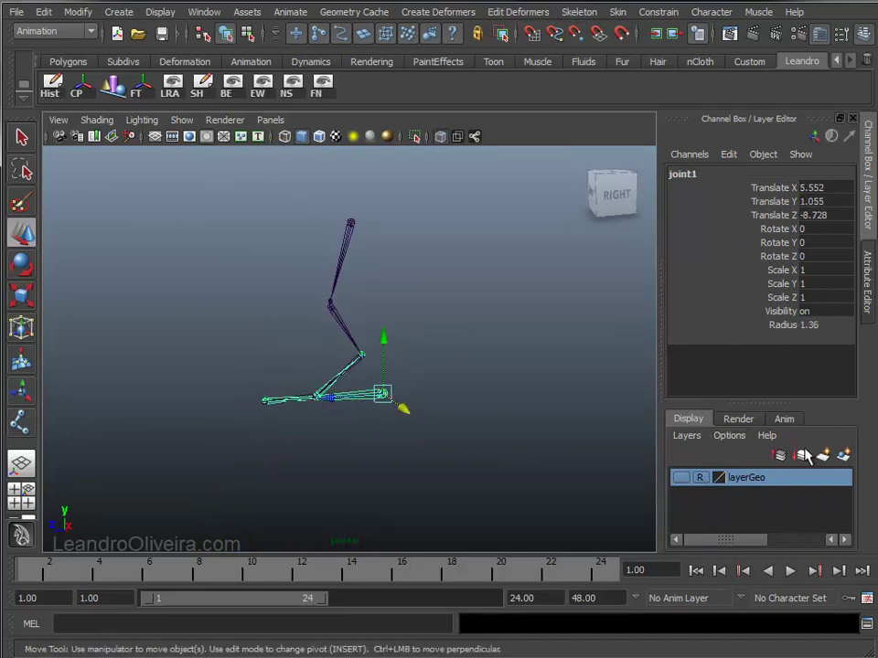
pyautogui.click(844, 462)
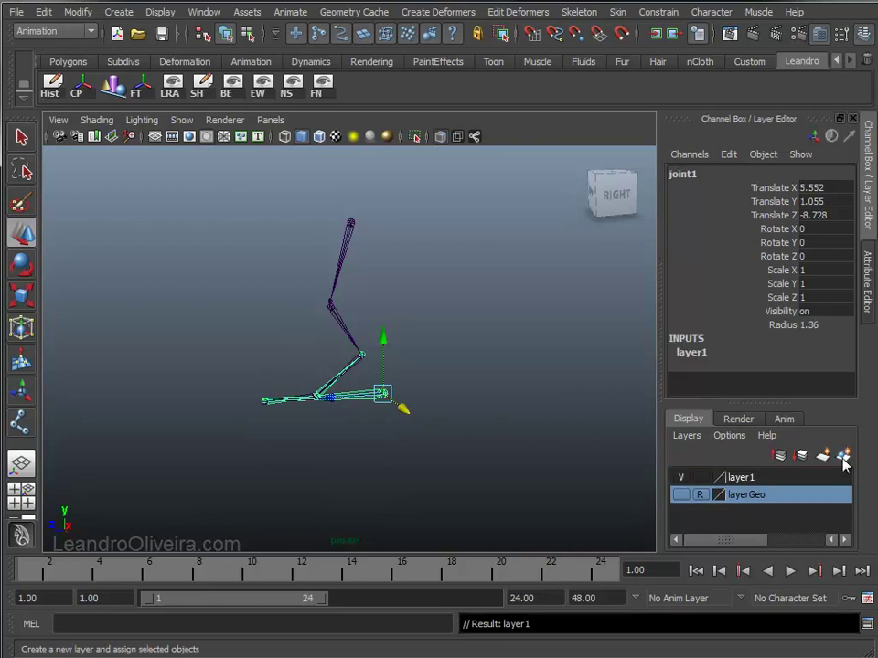
pyautogui.click(746, 479)
pyautogui.doubleClick(742, 478)
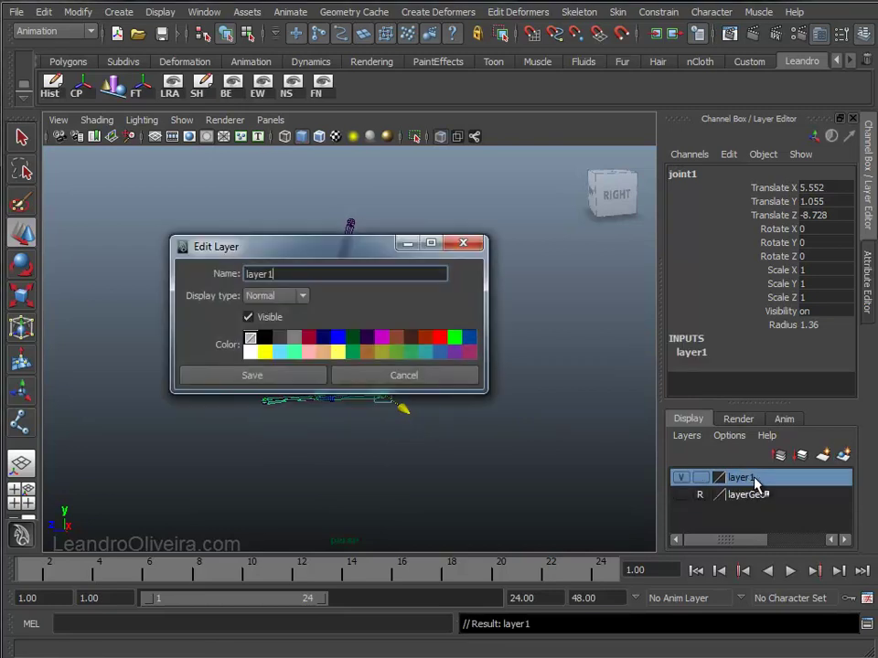
pyautogui.press('BackSpace')
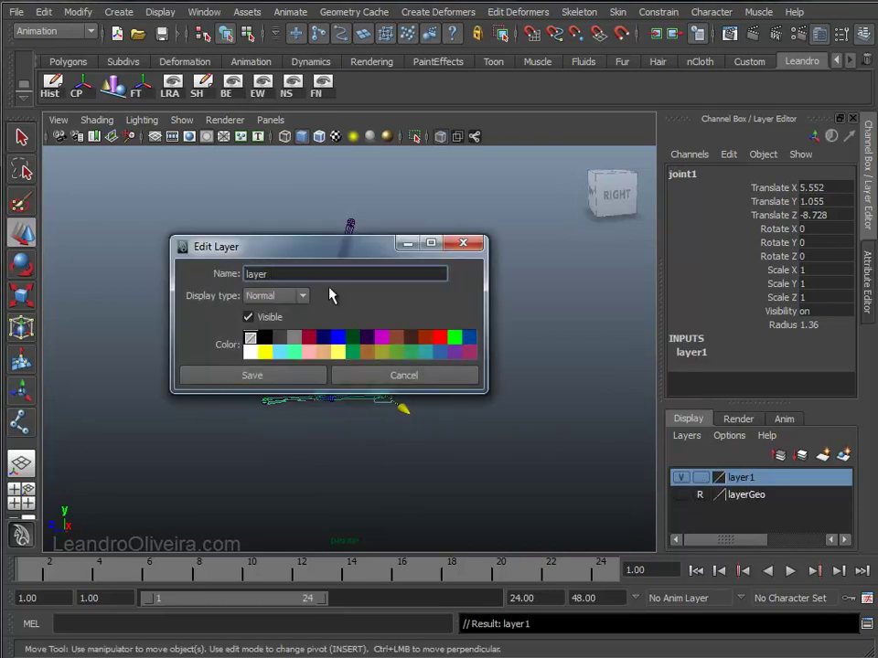
pyautogui.write('ReverseFoot')
pyautogui.click(439, 338)
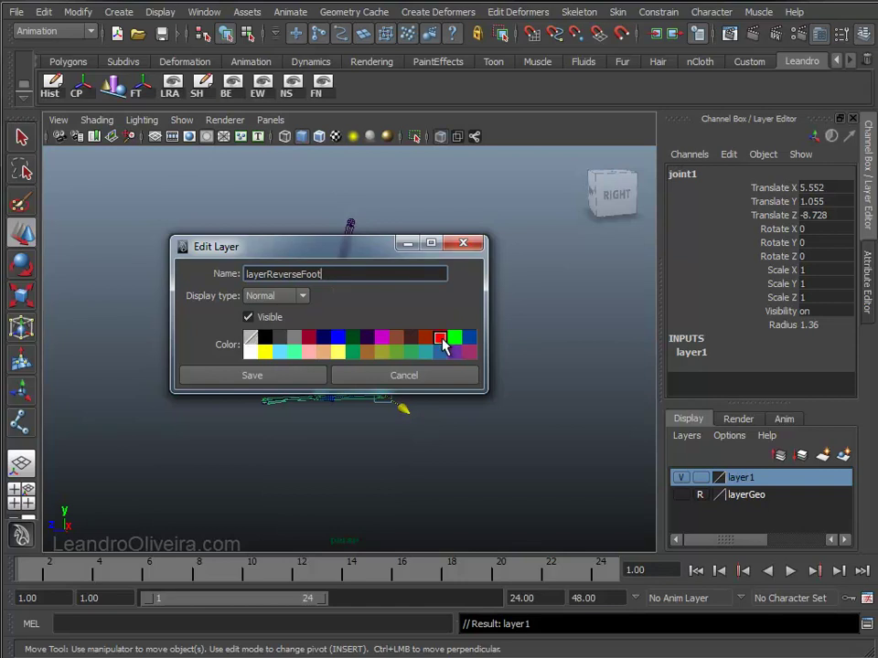
pyautogui.click(295, 377)
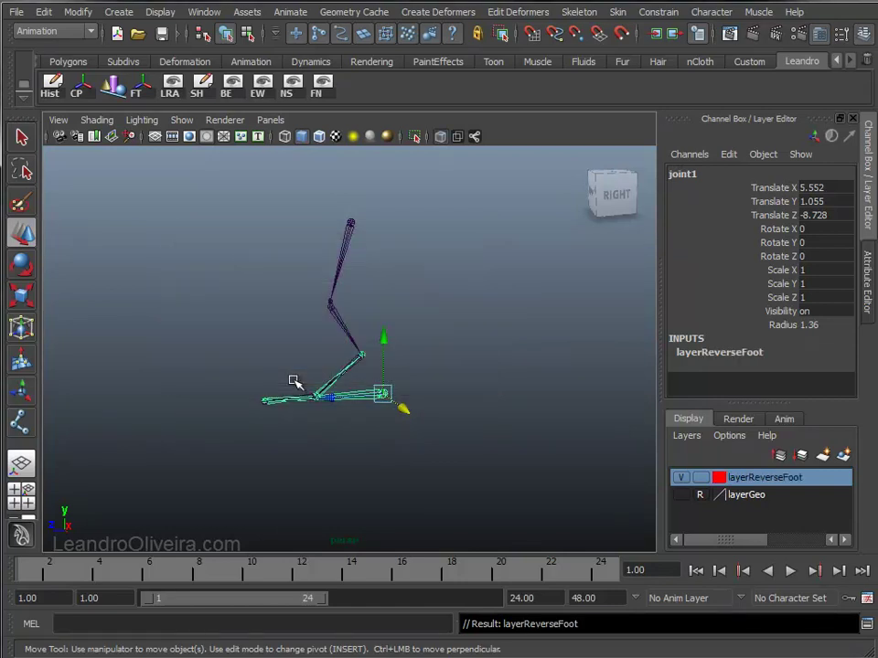
# Reframe the skeleton, select the reverse-foot chain and show the Outliner.
pyautogui.moveTo(413, 376)
pyautogui.keyDown('alt'); pyautogui.mouseDown()
pyautogui.moveTo(572, 382)
pyautogui.moveTo(570, 364)
pyautogui.moveTo(441, 379)
pyautogui.moveTo(250, 378)
pyautogui.moveTo(431, 379)
pyautogui.moveTo(366, 379)
pyautogui.mouseUp(); pyautogui.keyUp('alt')
pyautogui.moveTo(366, 379)
pyautogui.keyDown('alt'); pyautogui.mouseDown(button='right')
pyautogui.moveTo(449, 507)
pyautogui.moveTo(519, 394)
pyautogui.moveTo(477, 372)
pyautogui.moveTo(525, 455)
pyautogui.mouseUp(button='right'); pyautogui.keyUp('alt')
pyautogui.keyDown('alt'); pyautogui.moveTo(525, 454); pyautogui.dragTo(498, 452); pyautogui.keyUp('alt')
pyautogui.moveTo(497, 453)
pyautogui.keyDown('alt'); pyautogui.mouseDown(button='right')
pyautogui.moveTo(496, 435)
pyautogui.moveTo(448, 423)
pyautogui.moveTo(386, 384)
pyautogui.mouseUp(button='right'); pyautogui.keyUp('alt')
pyautogui.moveTo(401, 319)
pyautogui.keyDown('alt'); pyautogui.mouseDown()
pyautogui.moveTo(453, 290)
pyautogui.moveTo(467, 426)
pyautogui.mouseUp(); pyautogui.keyUp('alt')
pyautogui.moveTo(468, 426)
pyautogui.keyDown('alt'); pyautogui.mouseDown(button='middle')
pyautogui.moveTo(428, 405)
pyautogui.moveTo(451, 343)
pyautogui.mouseUp(button='middle'); pyautogui.keyUp('alt')
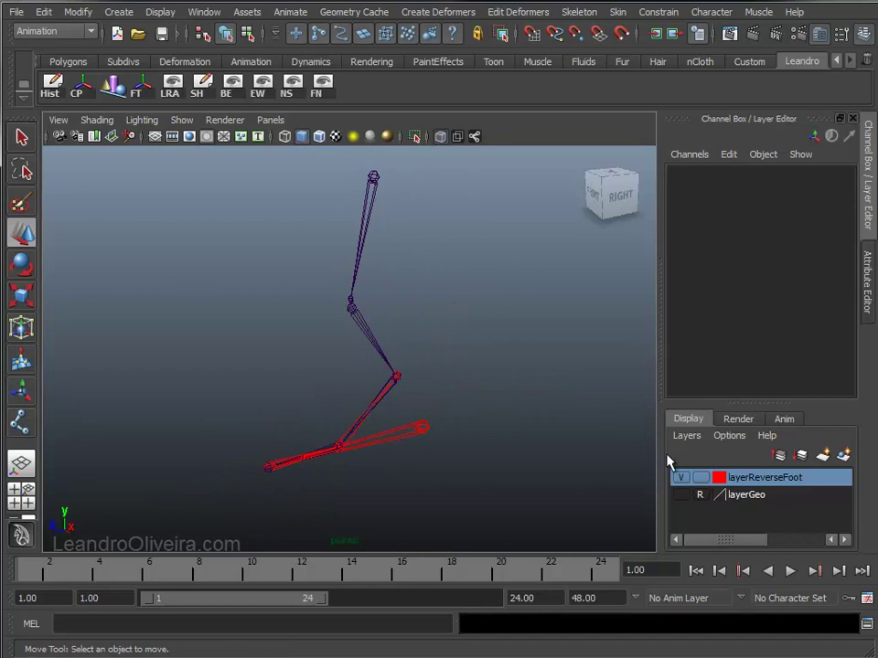
pyautogui.click(423, 431)
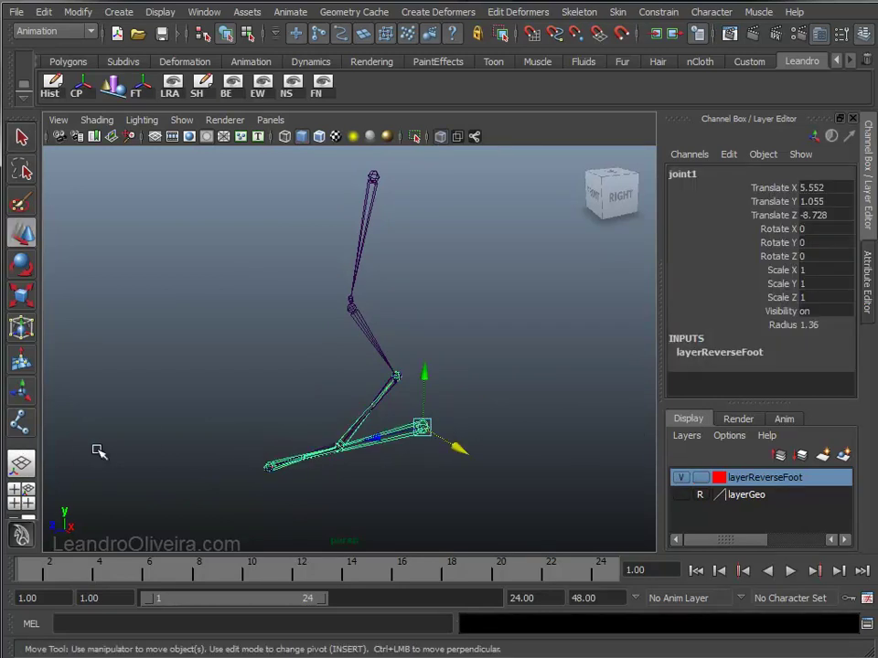
pyautogui.press('space')
# Expand the joint1 hierarchy in the Outliner and rename joint1 to jntREV_l_BackFoot.
pyautogui.click(50, 348)
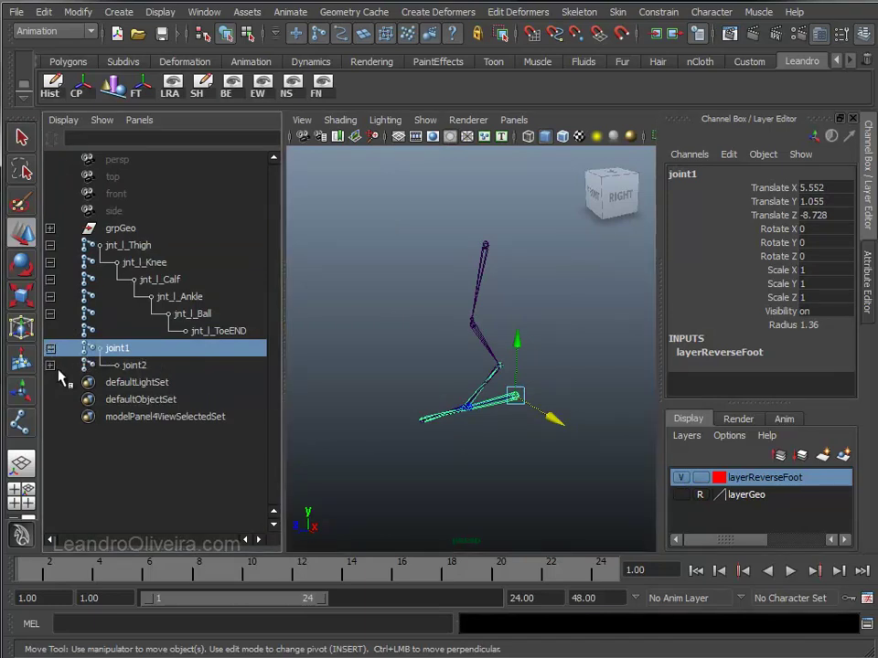
pyautogui.click(50, 365)
pyautogui.click(51, 382)
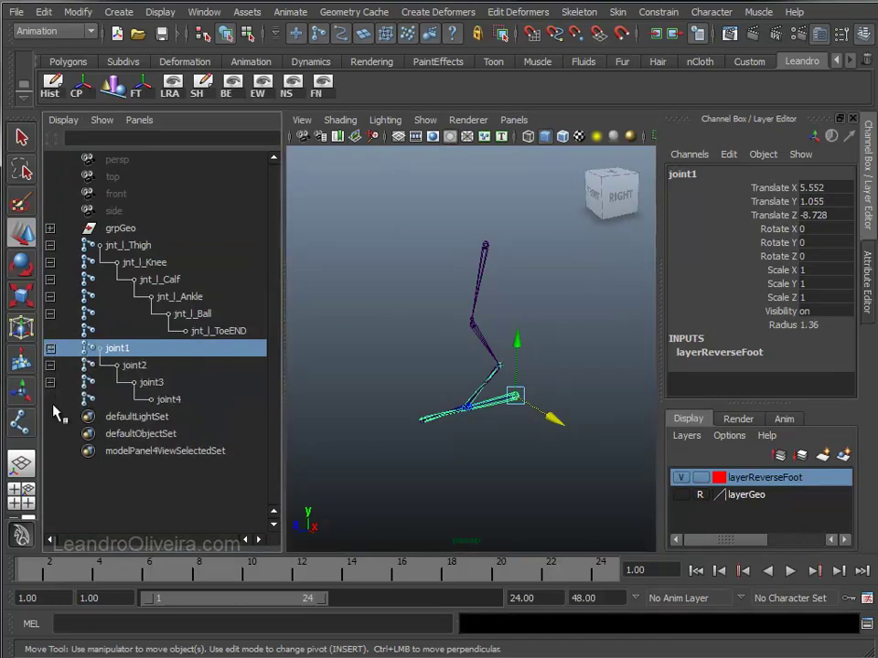
pyautogui.doubleClick(118, 348)
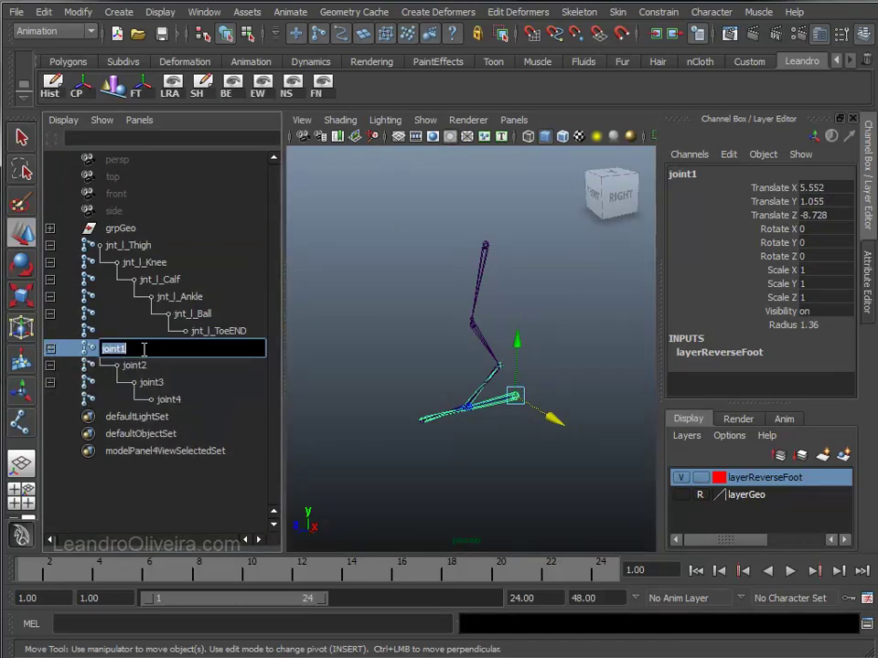
pyautogui.write('jn')
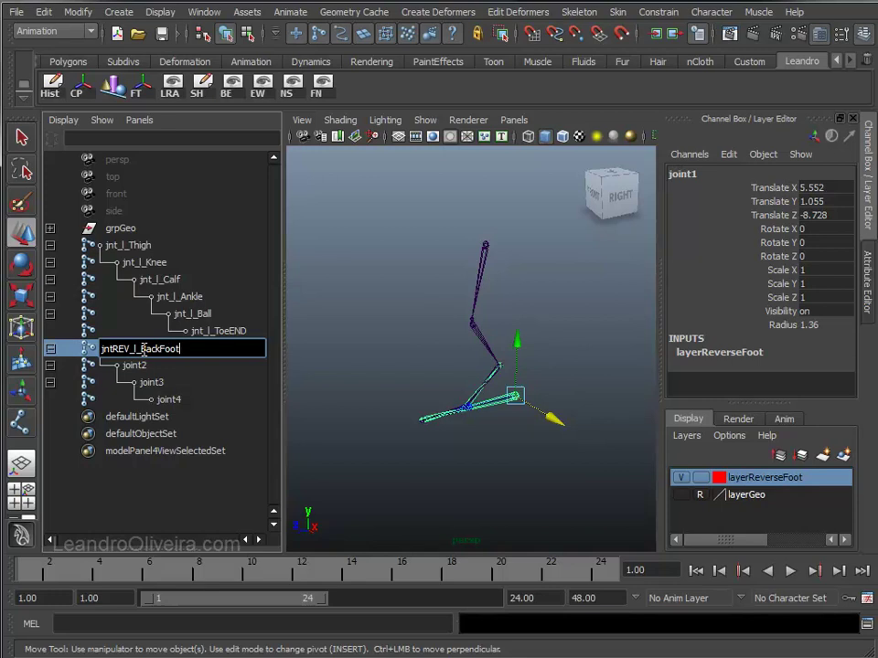
pyautogui.press('Return')
# Copy the BackFoot name and rename joint2 to jntREV_l_Toe.
pyautogui.keyDown('alt'); pyautogui.moveTo(386, 393); pyautogui.dragTo(450, 442, button='right'); pyautogui.keyUp('alt')
pyautogui.keyDown('alt'); pyautogui.moveTo(450, 442); pyautogui.dragTo(470, 417, button='middle'); pyautogui.keyUp('alt')
pyautogui.keyDown('alt'); pyautogui.moveTo(412, 365); pyautogui.dragTo(419, 429, button='right'); pyautogui.keyUp('alt')
pyautogui.keyDown('alt'); pyautogui.moveTo(420, 429); pyautogui.dragTo(427, 444, button='middle'); pyautogui.keyUp('alt')
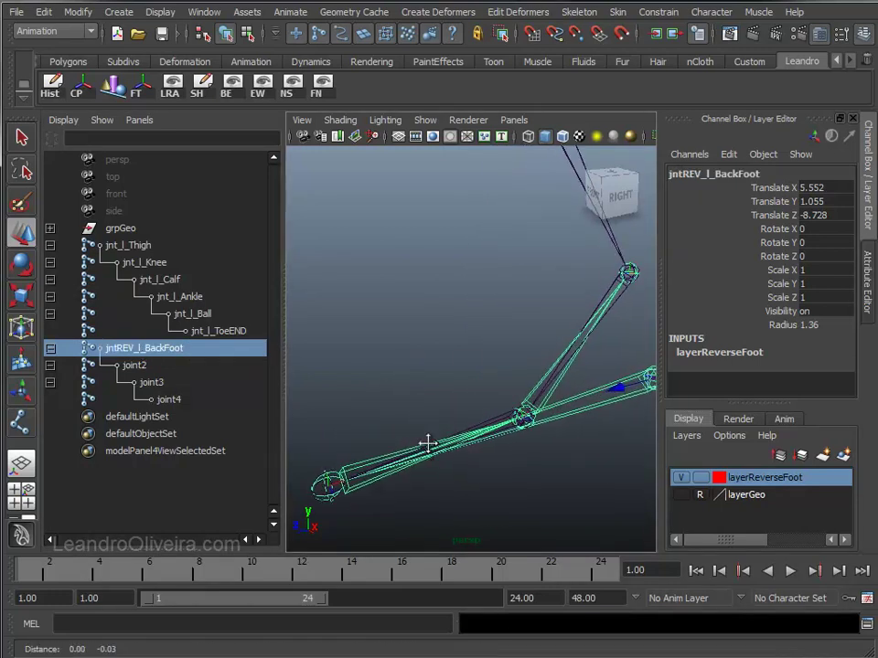
pyautogui.keyDown('alt'); pyautogui.moveTo(427, 444); pyautogui.dragTo(401, 441); pyautogui.keyUp('alt')
pyautogui.click(382, 462)
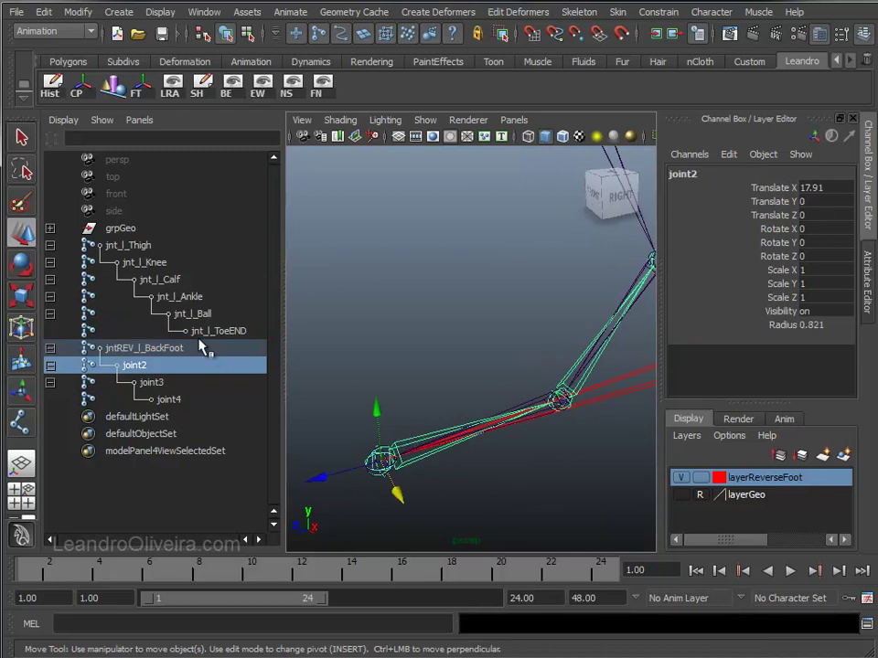
pyautogui.doubleClick(132, 365)
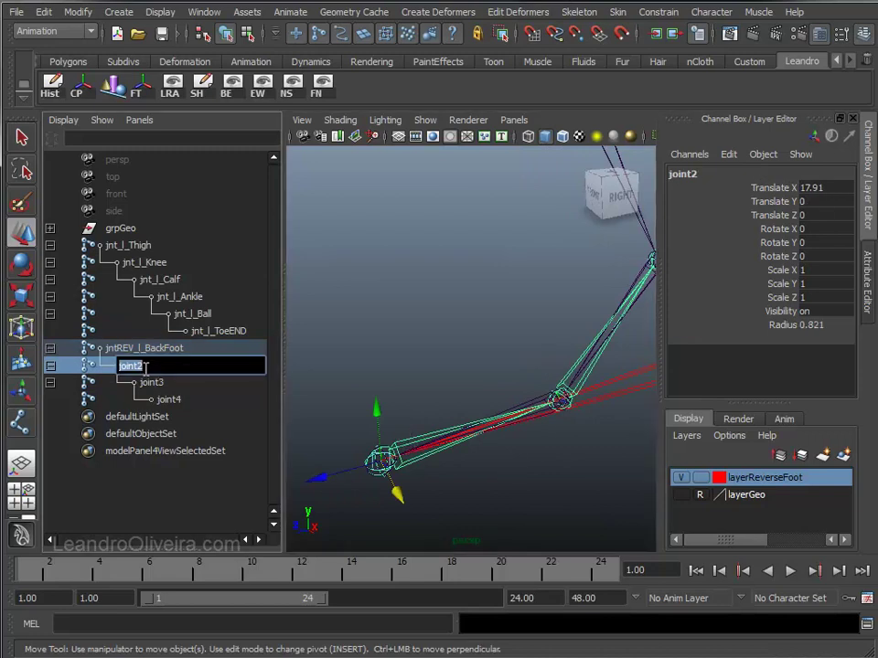
pyautogui.click(146, 349)
pyautogui.doubleClick(147, 349)
pyautogui.hotkey('ctrl', 'c')
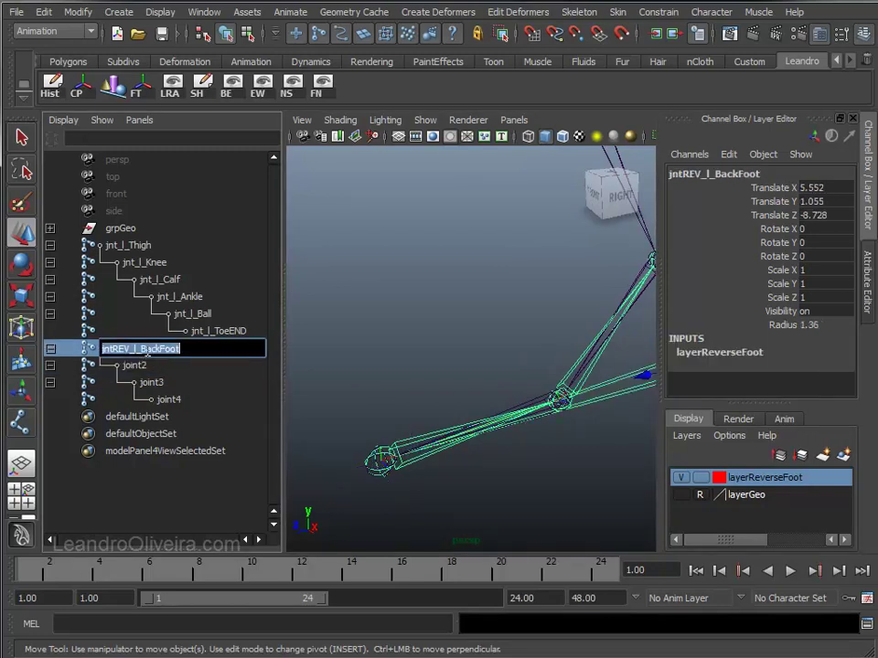
pyautogui.click(135, 364)
pyautogui.doubleClick(135, 365)
pyautogui.hotkey('ctrl', 'v')
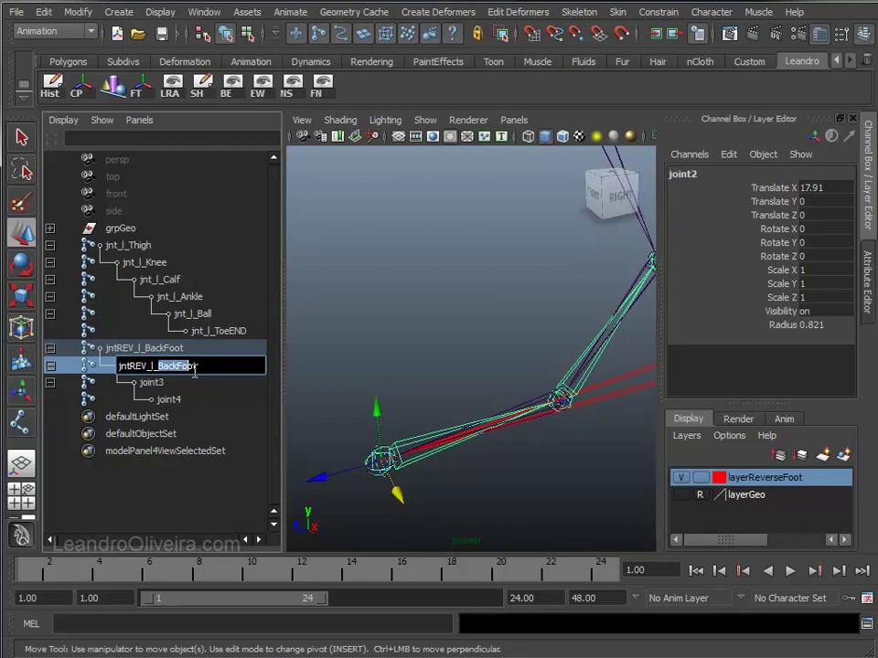
pyautogui.write('T')
pyautogui.press('Return')
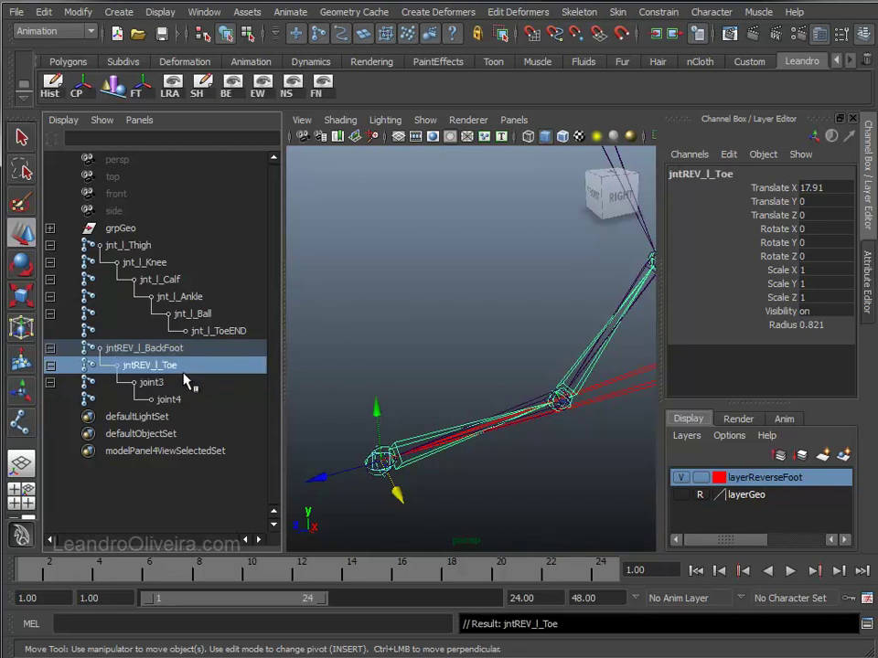
# Rename joint3 to jntREV_l_Ball and joint4 to jntREV_l_Ankle, then deselect everything.
pyautogui.click(152, 385)
pyautogui.doubleClick(152, 384)
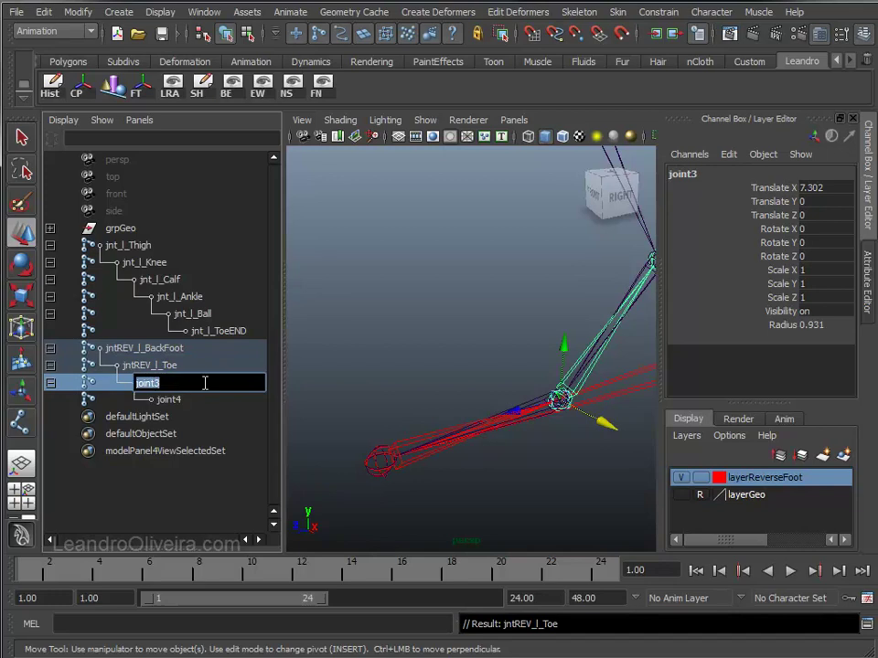
pyautogui.hotkey('ctrl', 'v')
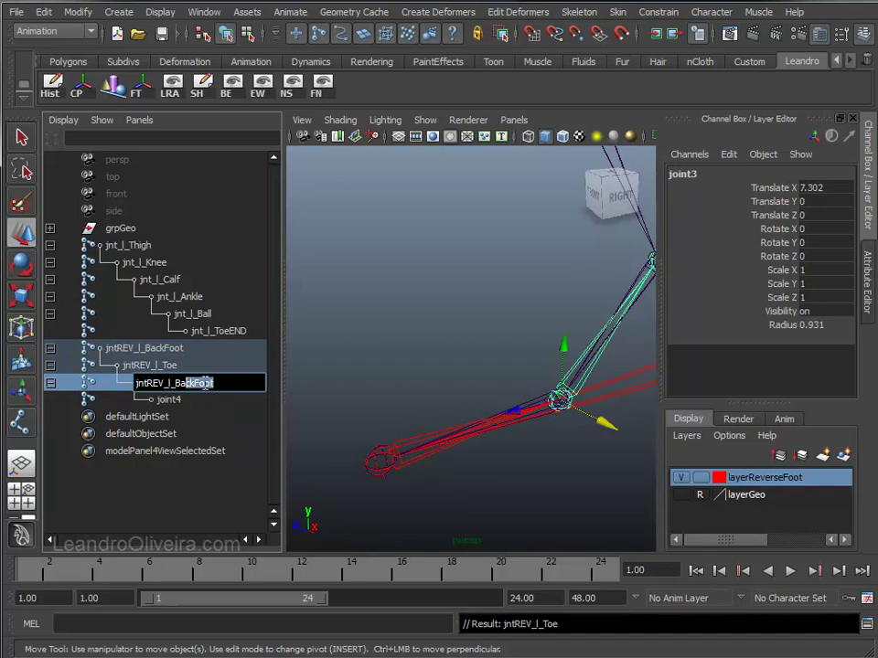
pyautogui.write('Ball')
pyautogui.press('Return')
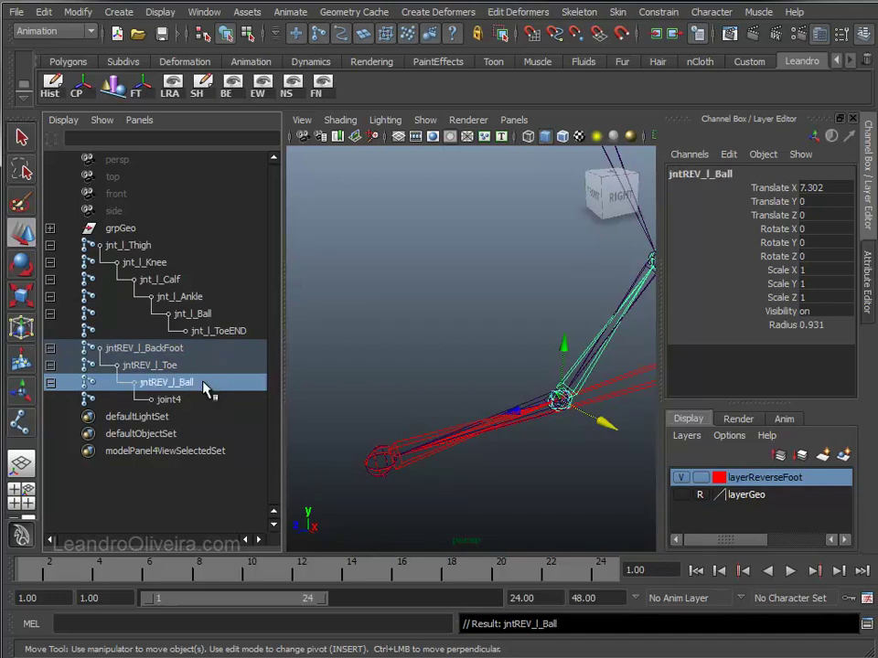
pyautogui.click(182, 402)
pyautogui.doubleClick(167, 400)
pyautogui.hotkey('ctrl', 'v')
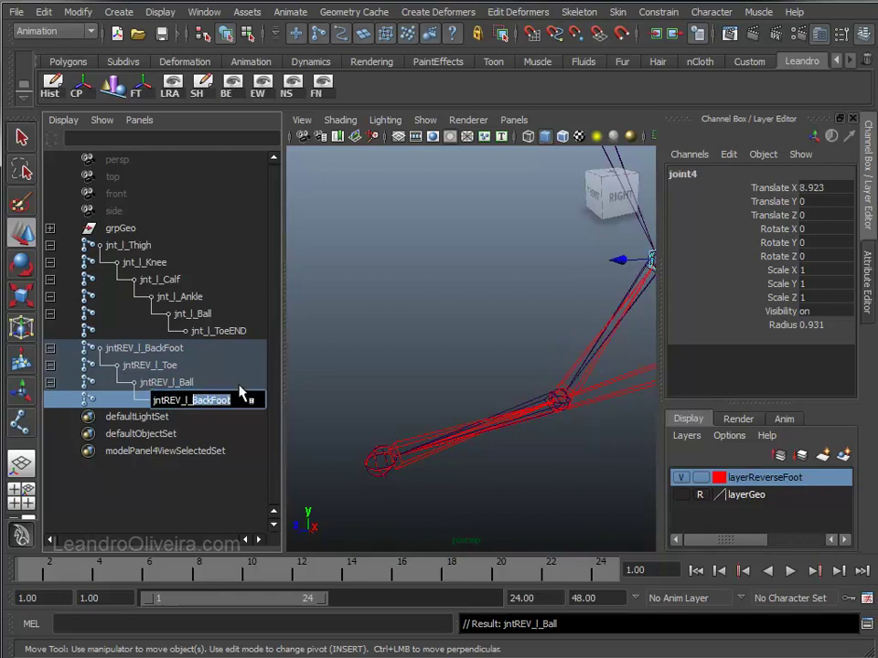
pyautogui.write('A')
pyautogui.press('Return')
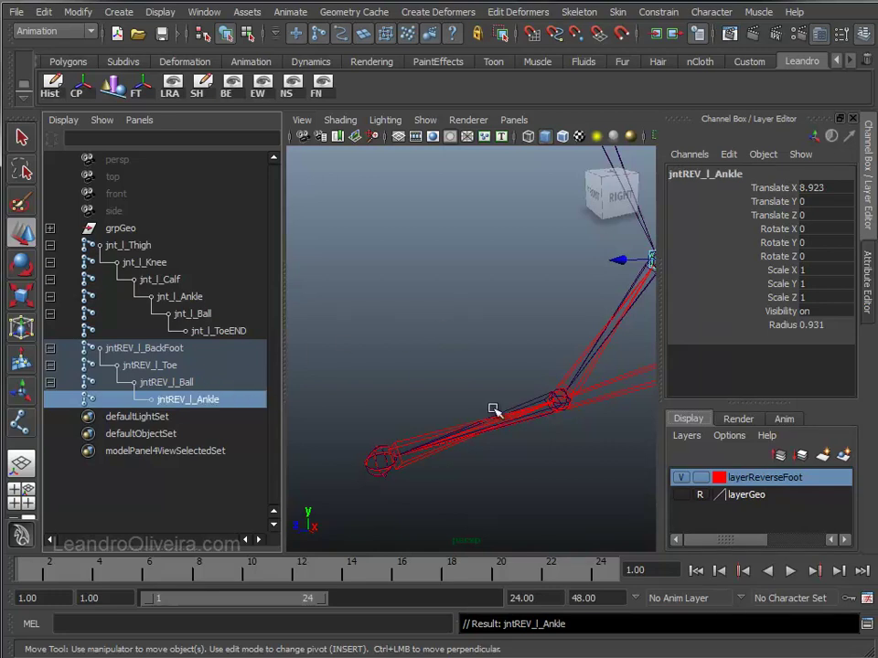
pyautogui.keyDown('alt'); pyautogui.moveTo(494, 410); pyautogui.dragTo(416, 375, button='right'); pyautogui.keyUp('alt')
pyautogui.keyDown('alt'); pyautogui.moveTo(447, 353); pyautogui.dragTo(305, 358, button='middle'); pyautogui.keyUp('alt')
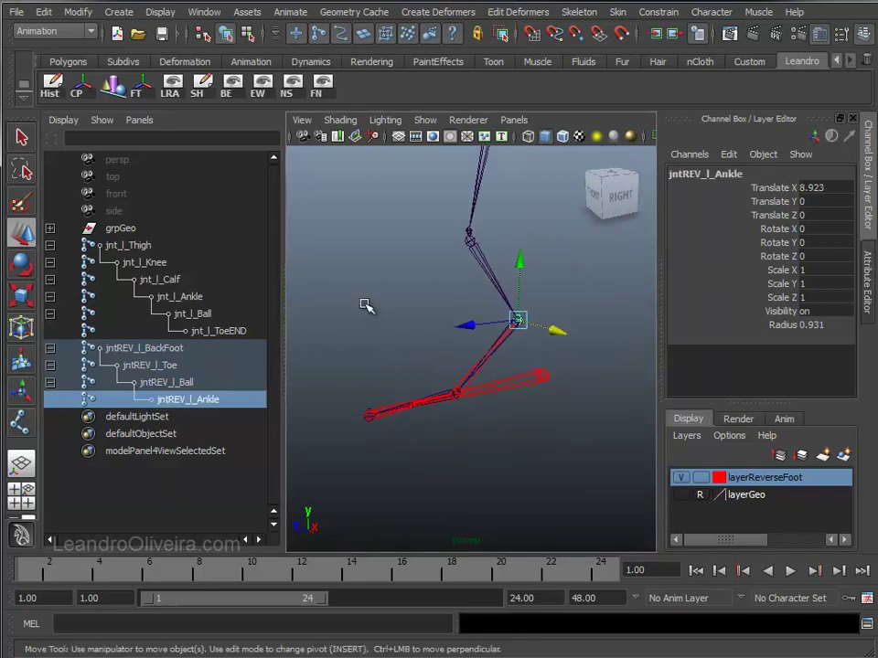
pyautogui.click(366, 305)
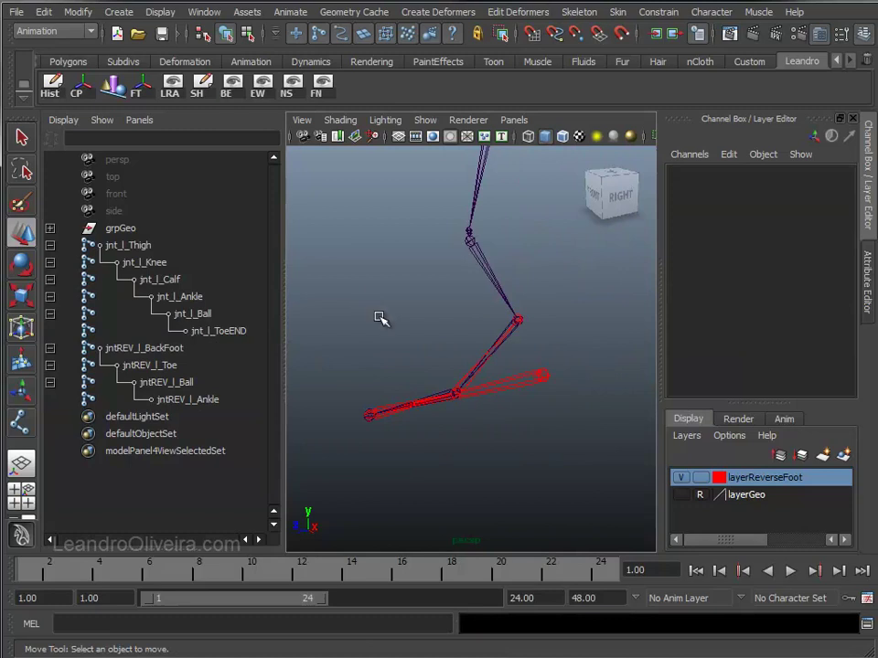
# Save the scene, switch to the Select tool and hide the layerReverseFoot layer.
pyautogui.keyDown('alt'); pyautogui.moveTo(350, 247); pyautogui.dragTo(279, 257); pyautogui.keyUp('alt')
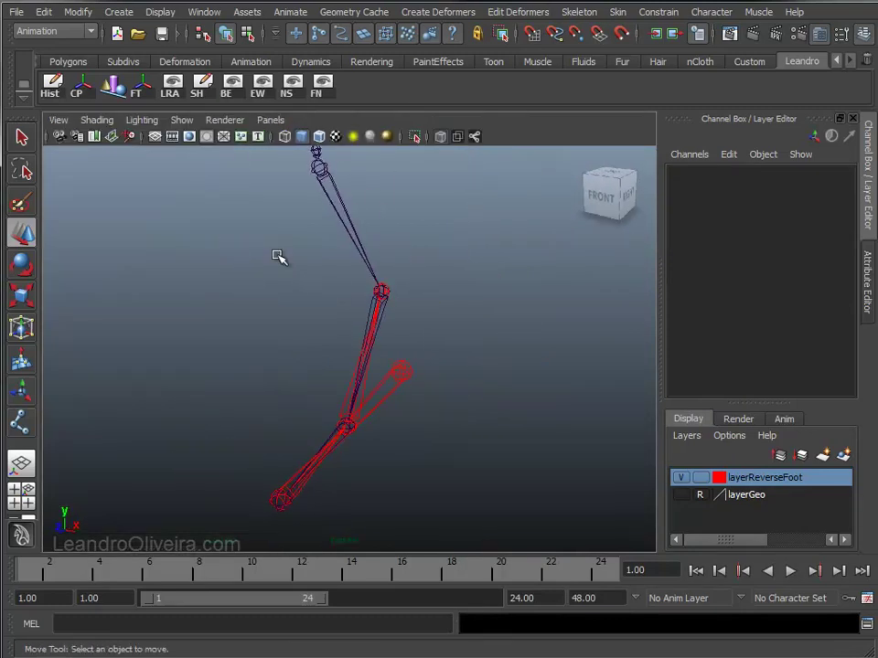
pyautogui.press('q')
pyautogui.hotkey('ctrl', 's')
pyautogui.keyDown('alt'); pyautogui.moveTo(360, 314); pyautogui.dragTo(446, 325, button='middle'); pyautogui.keyUp('alt')
pyautogui.moveTo(446, 325)
pyautogui.keyDown('alt'); pyautogui.mouseDown()
pyautogui.moveTo(490, 300)
pyautogui.moveTo(401, 300)
pyautogui.mouseUp(); pyautogui.keyUp('alt')
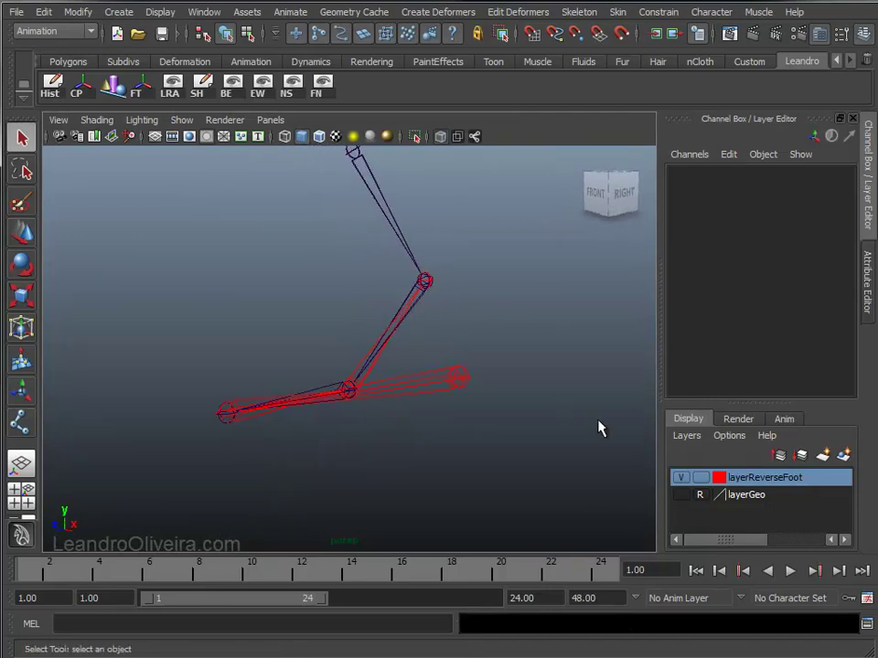
pyautogui.click(680, 477)
pyautogui.keyDown('alt'); pyautogui.moveTo(517, 413); pyautogui.dragTo(509, 412); pyautogui.keyUp('alt')
pyautogui.moveTo(508, 412)
pyautogui.keyDown('alt'); pyautogui.mouseDown(button='right')
pyautogui.moveTo(526, 378)
pyautogui.moveTo(531, 441)
pyautogui.moveTo(452, 375)
pyautogui.moveTo(476, 328)
pyautogui.moveTo(470, 357)
pyautogui.moveTo(493, 362)
pyautogui.mouseUp(button='right'); pyautogui.keyUp('alt')
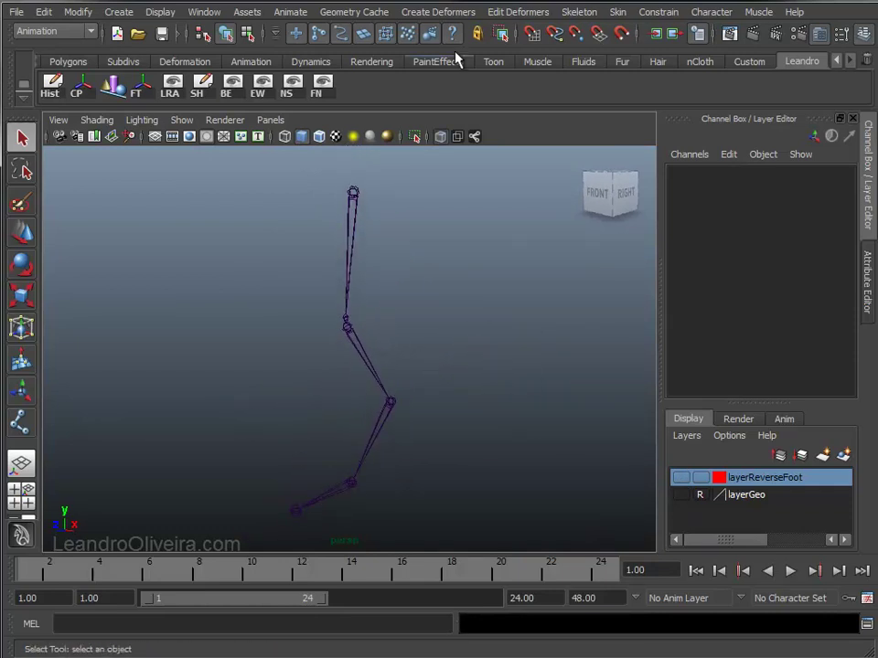
# Set the IK Handle Tool's solver to ikRPsolver.
pyautogui.click(581, 12)
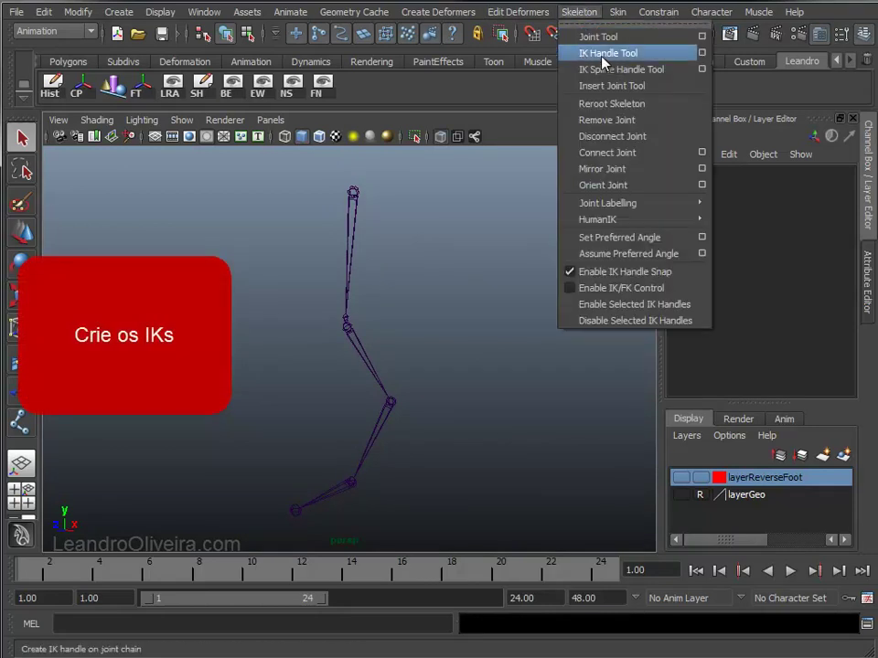
pyautogui.click(702, 53)
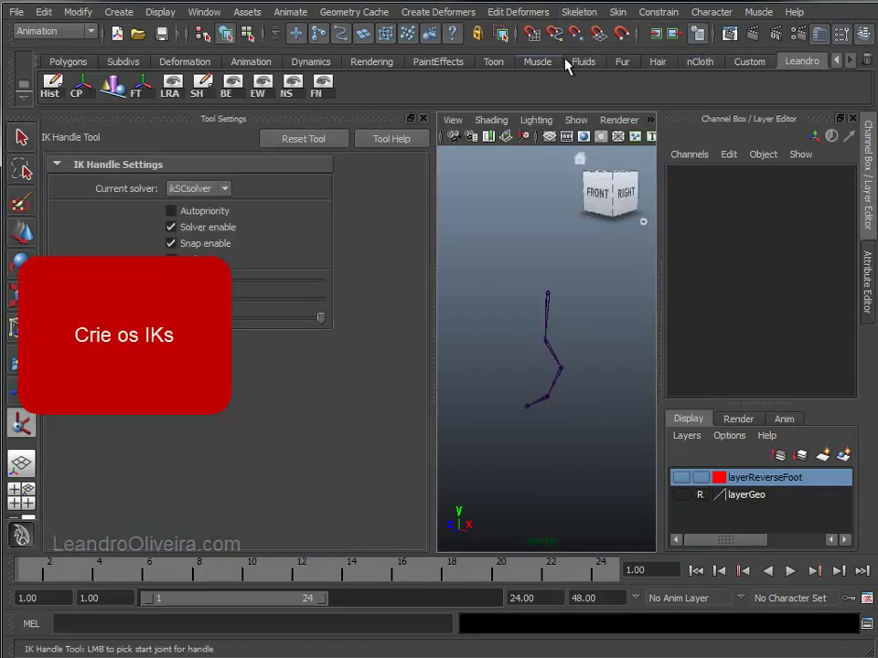
pyautogui.click(224, 189)
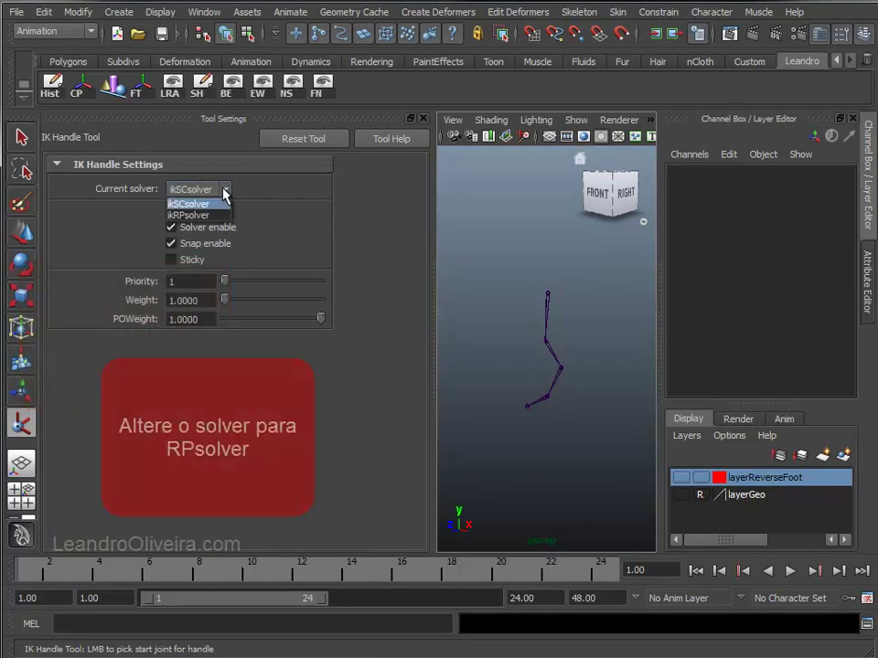
pyautogui.click(179, 217)
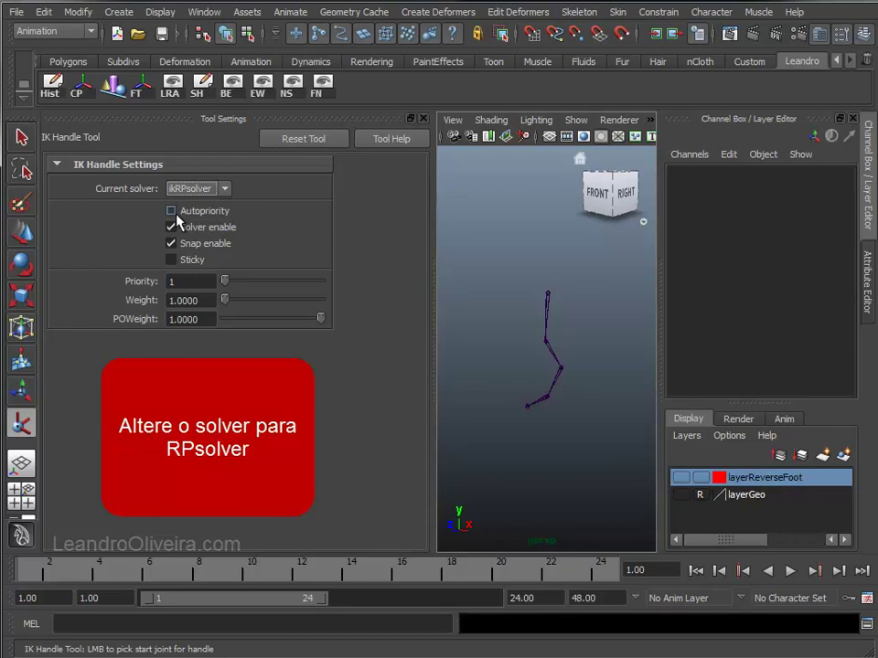
pyautogui.click(423, 118)
pyautogui.keyDown('alt'); pyautogui.moveTo(446, 271); pyautogui.dragTo(398, 317, button='right'); pyautogui.keyUp('alt')
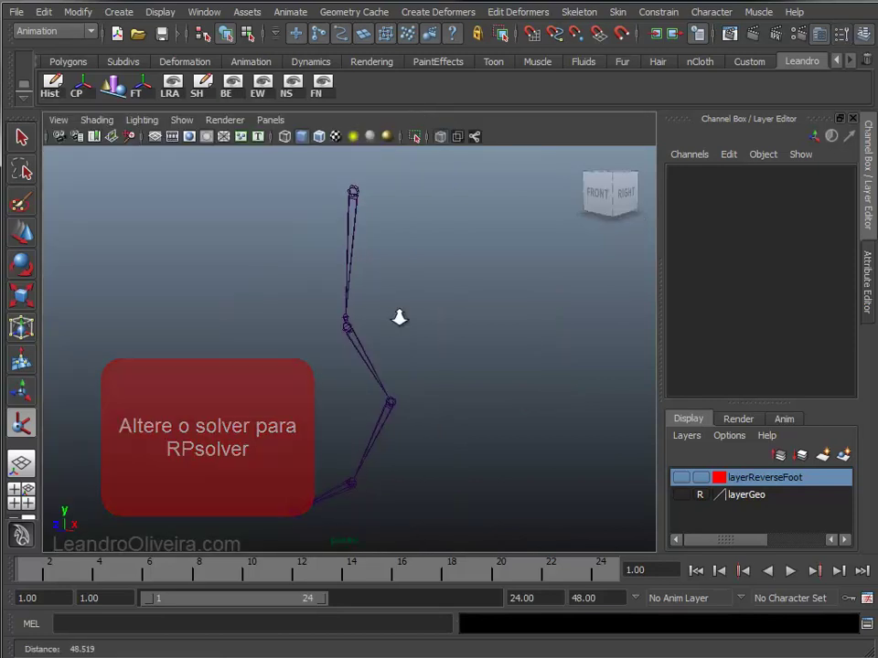
# Create ikHandle1 running from the thigh joint to the ankle.
pyautogui.click(396, 413)
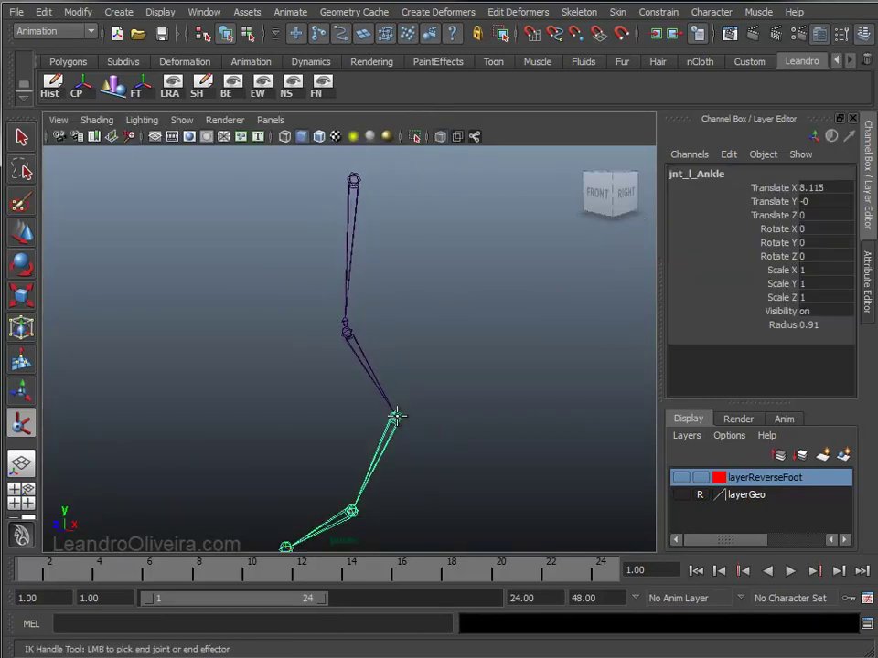
pyautogui.click(355, 175)
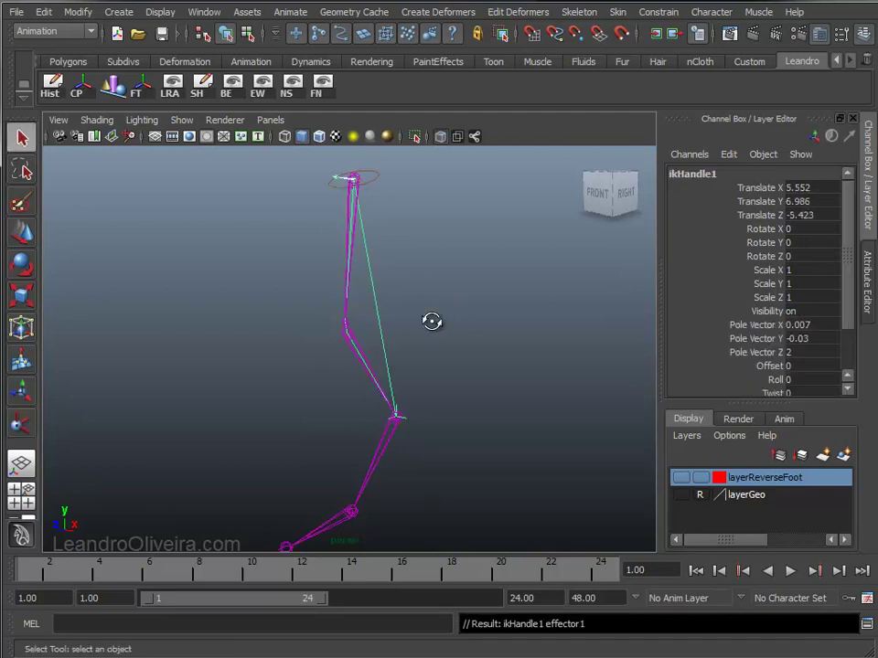
pyautogui.keyDown('alt'); pyautogui.moveTo(432, 320); pyautogui.dragTo(475, 329); pyautogui.keyUp('alt')
pyautogui.keyDown('alt'); pyautogui.moveTo(475, 329); pyautogui.dragTo(432, 283, button='middle'); pyautogui.keyUp('alt')
pyautogui.keyDown('alt'); pyautogui.moveTo(432, 283); pyautogui.dragTo(459, 341, button='right'); pyautogui.keyUp('alt')
pyautogui.keyDown('alt'); pyautogui.moveTo(460, 341); pyautogui.dragTo(445, 393); pyautogui.keyUp('alt')
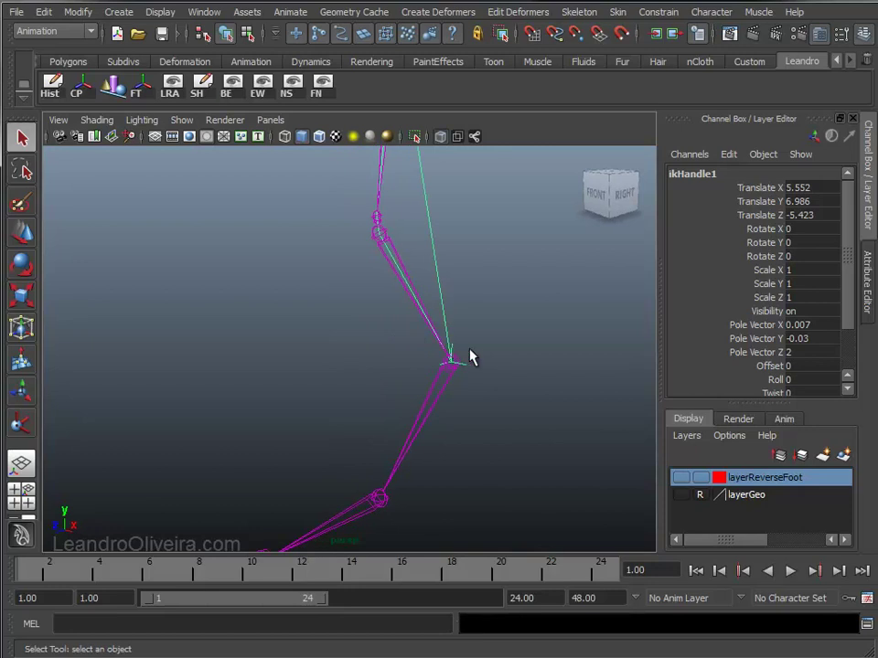
# Test-move ikHandle1 to check the knee bend, then undo the move.
pyautogui.click(462, 348)
pyautogui.click(452, 350)
pyautogui.press('w')
pyautogui.keyDown('alt'); pyautogui.moveTo(505, 422); pyautogui.dragTo(410, 334, button='right'); pyautogui.keyUp('alt')
pyautogui.moveTo(410, 334)
pyautogui.keyDown('alt'); pyautogui.mouseDown(button='middle')
pyautogui.moveTo(425, 310)
pyautogui.moveTo(413, 364)
pyautogui.mouseUp(button='middle'); pyautogui.keyUp('alt')
pyautogui.moveTo(409, 365)
pyautogui.mouseDown()
pyautogui.moveTo(335, 331)
pyautogui.moveTo(384, 252)
pyautogui.moveTo(396, 340)
pyautogui.moveTo(294, 272)
pyautogui.moveTo(382, 255)
pyautogui.moveTo(402, 372)
pyautogui.mouseUp()
pyautogui.moveTo(402, 372)
pyautogui.mouseDown()
pyautogui.moveTo(408, 326)
pyautogui.moveTo(395, 335)
pyautogui.moveTo(470, 298)
pyautogui.mouseUp()
pyautogui.hotkey('ctrl', 'z')
# Reframe the view on the foot and deselect the IK handle.
pyautogui.keyDown('alt'); pyautogui.moveTo(470, 298); pyautogui.dragTo(455, 294, button='right'); pyautogui.keyUp('alt')
pyautogui.keyDown('alt'); pyautogui.moveTo(454, 293); pyautogui.dragTo(488, 437); pyautogui.keyUp('alt')
pyautogui.keyDown('alt'); pyautogui.moveTo(488, 437); pyautogui.dragTo(453, 436, button='right'); pyautogui.keyUp('alt')
pyautogui.keyDown('alt'); pyautogui.moveTo(453, 436); pyautogui.dragTo(476, 314); pyautogui.keyUp('alt')
pyautogui.click(448, 313)
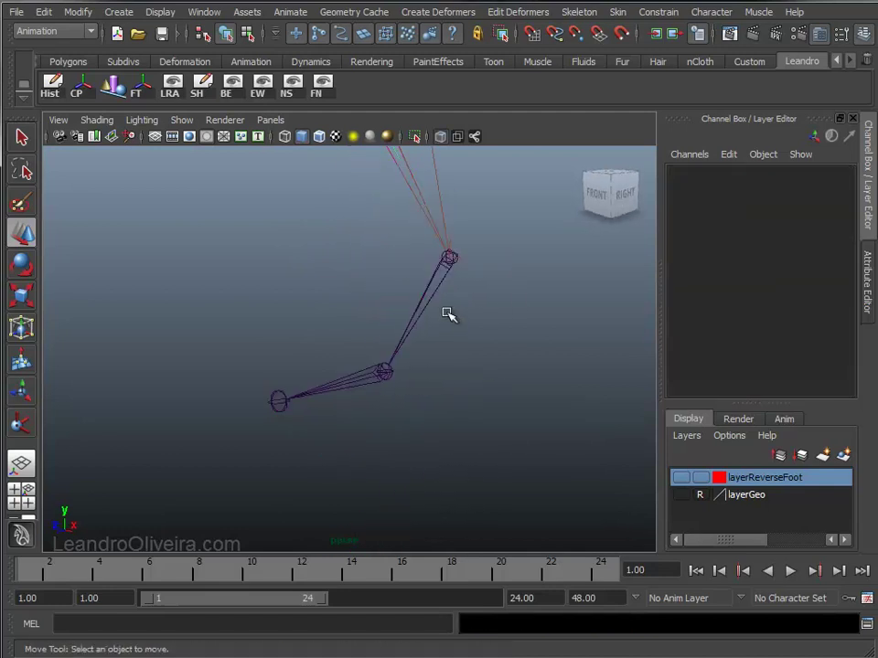
pyautogui.keyDown('alt'); pyautogui.moveTo(449, 314); pyautogui.dragTo(400, 343, button='middle'); pyautogui.keyUp('alt')
pyautogui.click(576, 12)
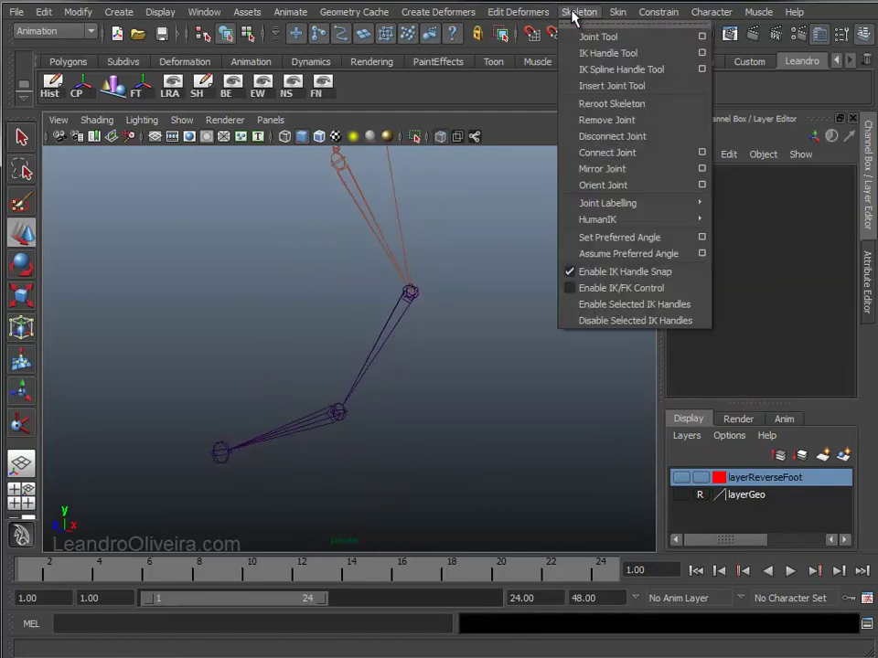
# Create an IK handle from the ankle joint to the ball joint.
pyautogui.click(604, 55)
pyautogui.click(341, 413)
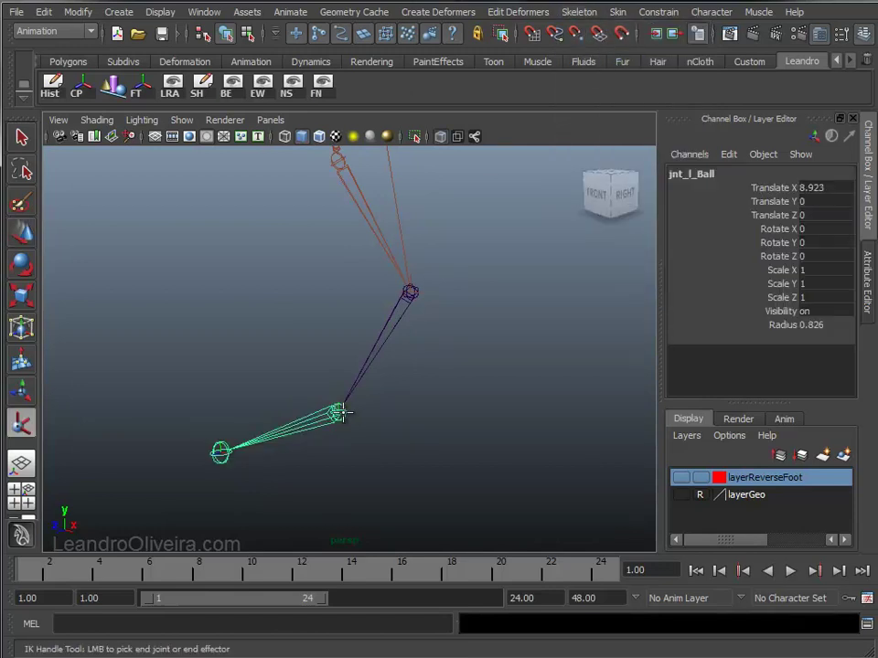
pyautogui.click(412, 293)
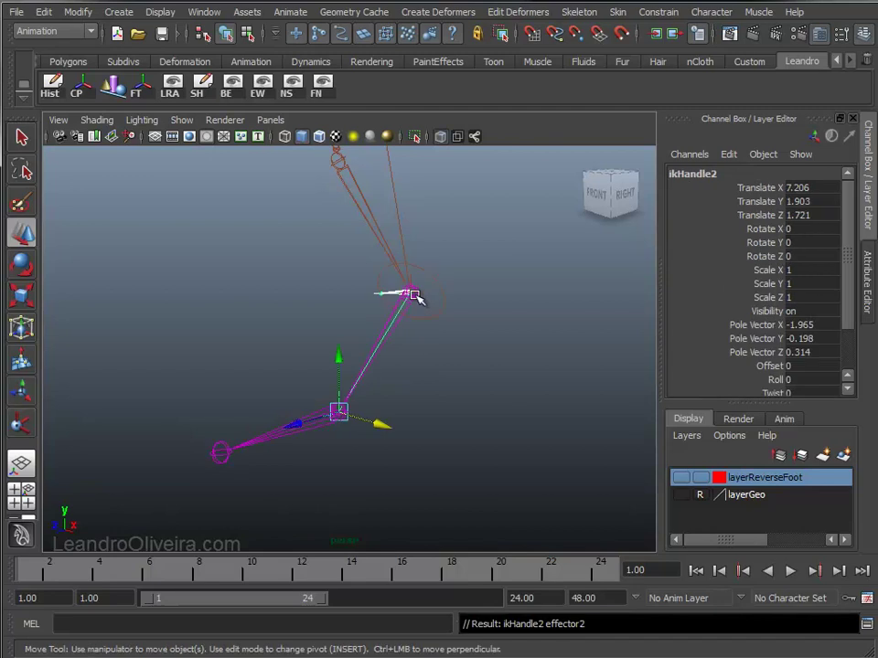
pyautogui.click(276, 462)
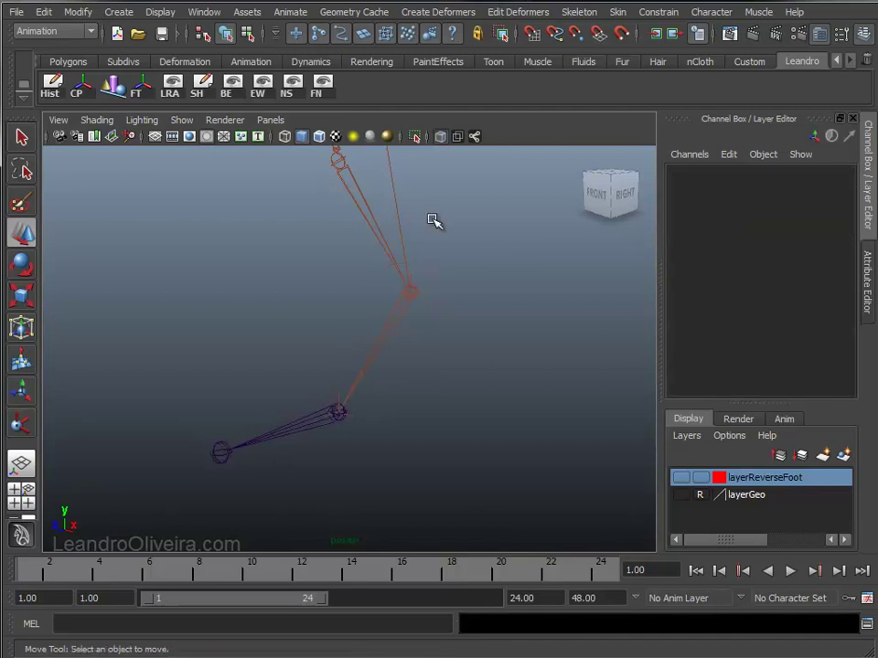
# Create a second IK handle from the ball joint to the toe end joint.
pyautogui.press('y')
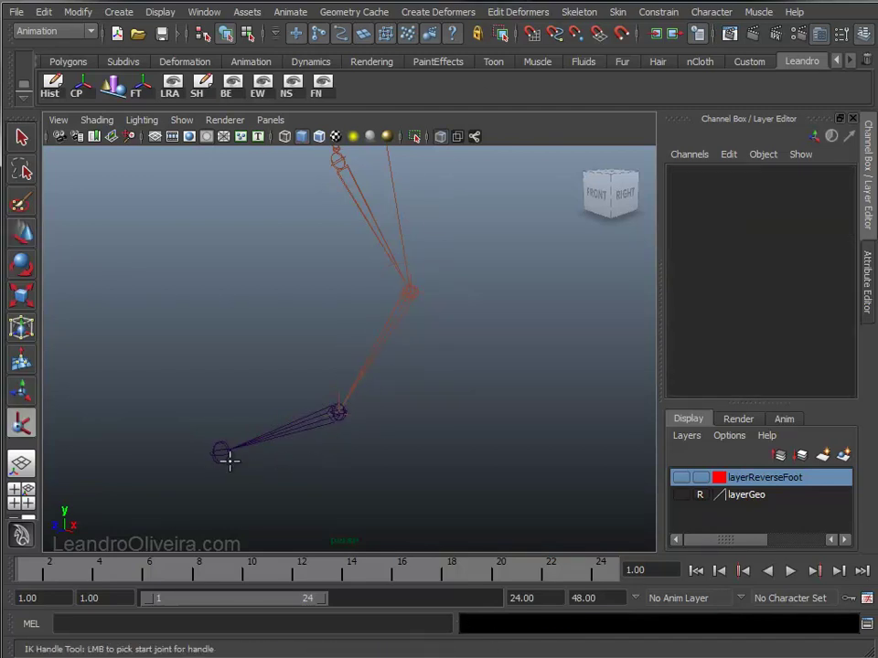
pyautogui.click(222, 457)
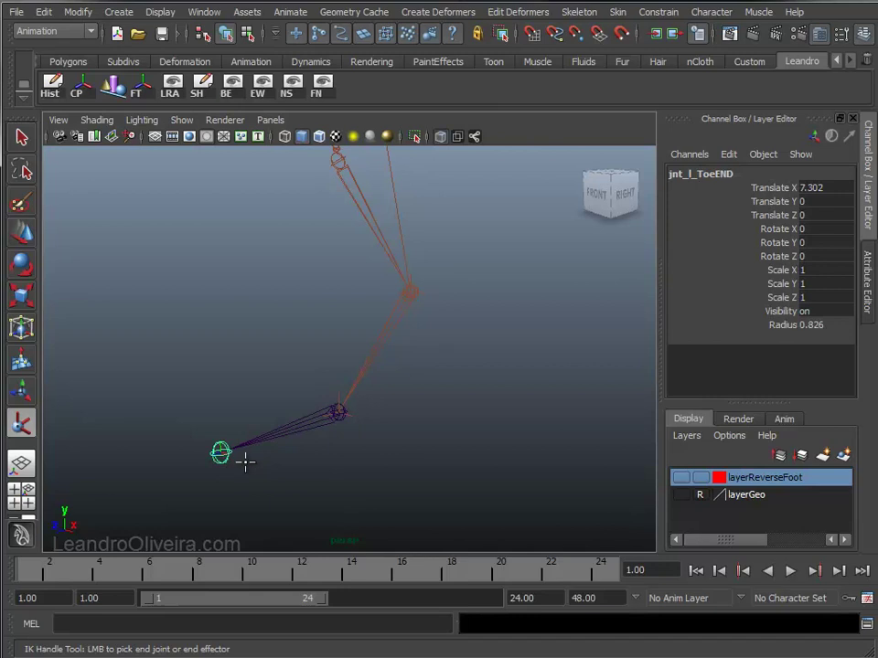
pyautogui.click(339, 417)
pyautogui.click(454, 391)
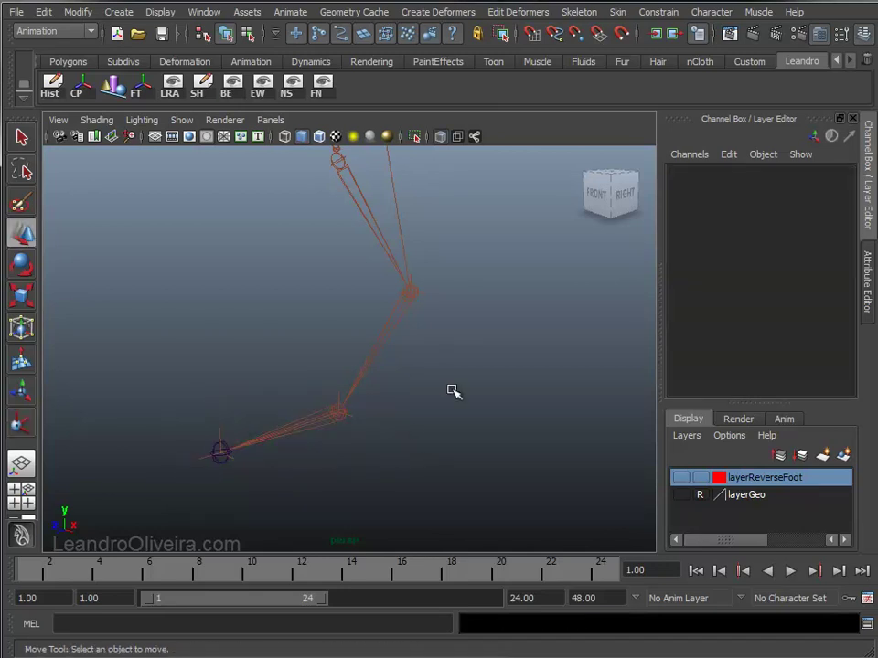
# Reframe the whole leg and show the Outliner beside the perspective view.
pyautogui.moveTo(453, 384)
pyautogui.keyDown('alt'); pyautogui.mouseDown()
pyautogui.moveTo(469, 376)
pyautogui.moveTo(512, 404)
pyautogui.mouseUp(); pyautogui.keyUp('alt')
pyautogui.keyDown('alt'); pyautogui.moveTo(512, 404); pyautogui.dragTo(444, 353, button='right'); pyautogui.keyUp('alt')
pyautogui.keyDown('alt'); pyautogui.moveTo(444, 353); pyautogui.dragTo(475, 341, button='middle'); pyautogui.keyUp('alt')
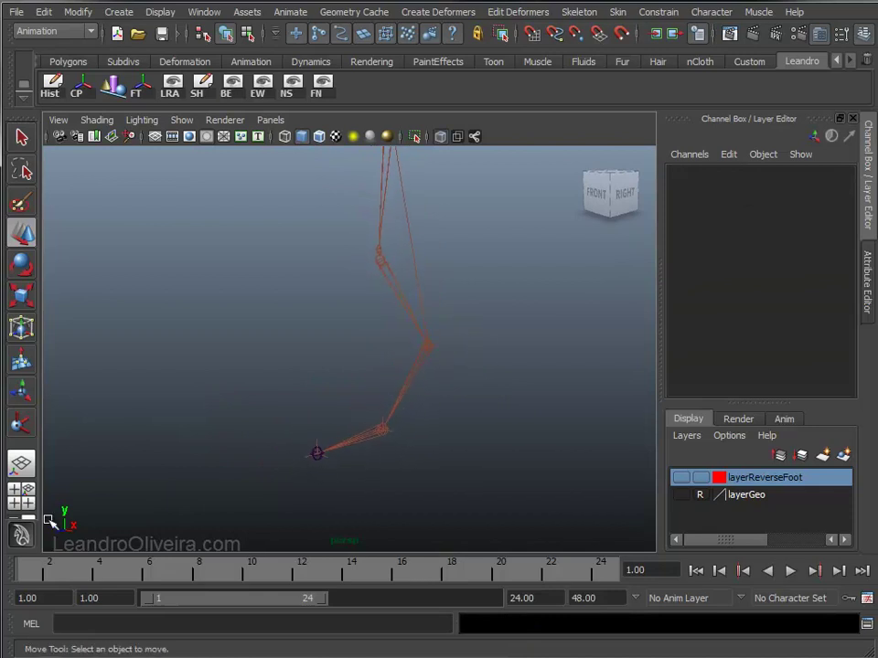
pyautogui.press('space')
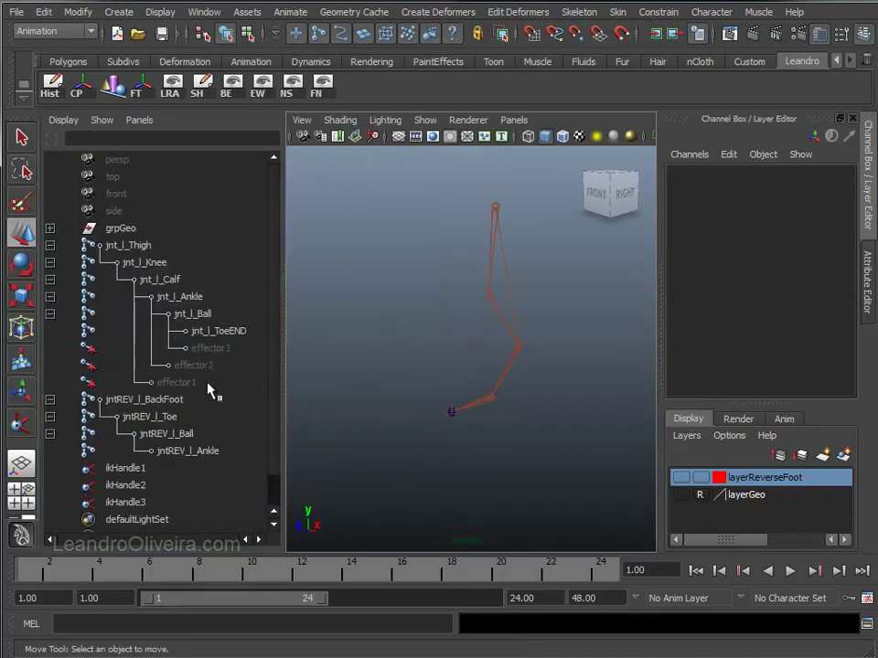
pyautogui.scroll(-1, 169, 475)
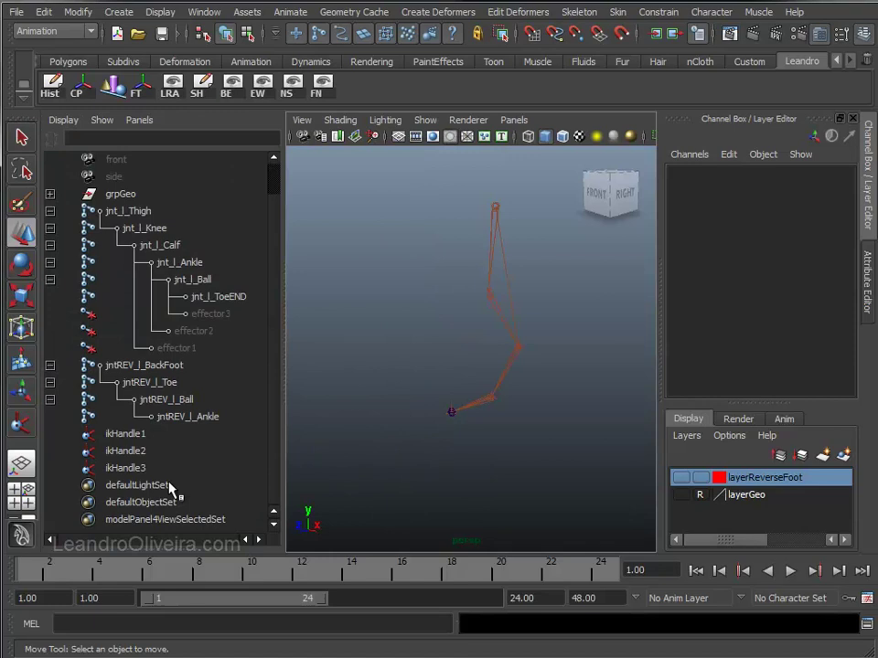
# Rename ikHandle1 to ik_l_Leg in the Outliner.
pyautogui.click(133, 435)
pyautogui.scroll(3, 470, 441)
pyautogui.scroll(2, 517, 424)
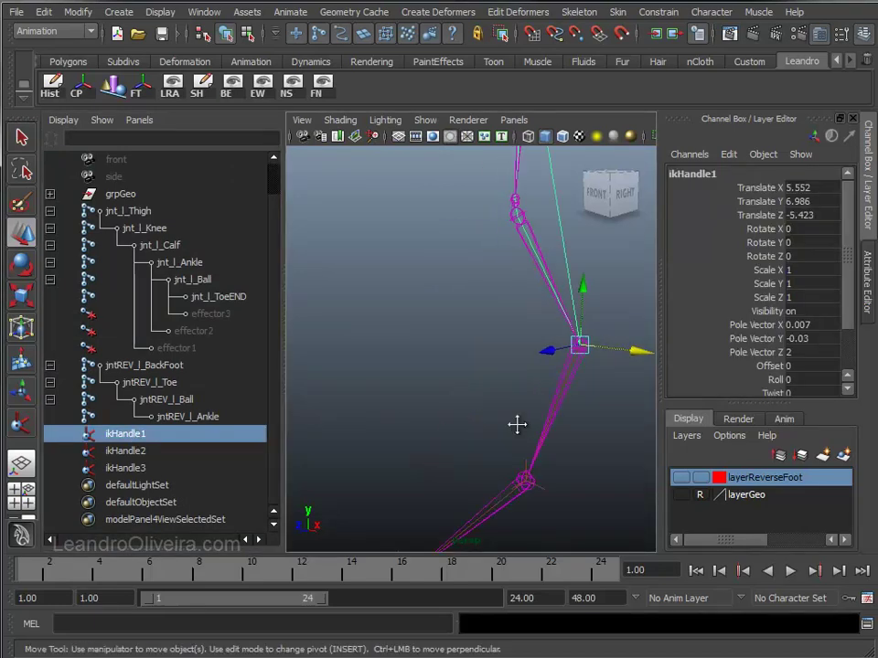
pyautogui.keyDown('alt'); pyautogui.moveTo(517, 424); pyautogui.dragTo(373, 435, button='middle'); pyautogui.keyUp('alt')
pyautogui.doubleClick(123, 435)
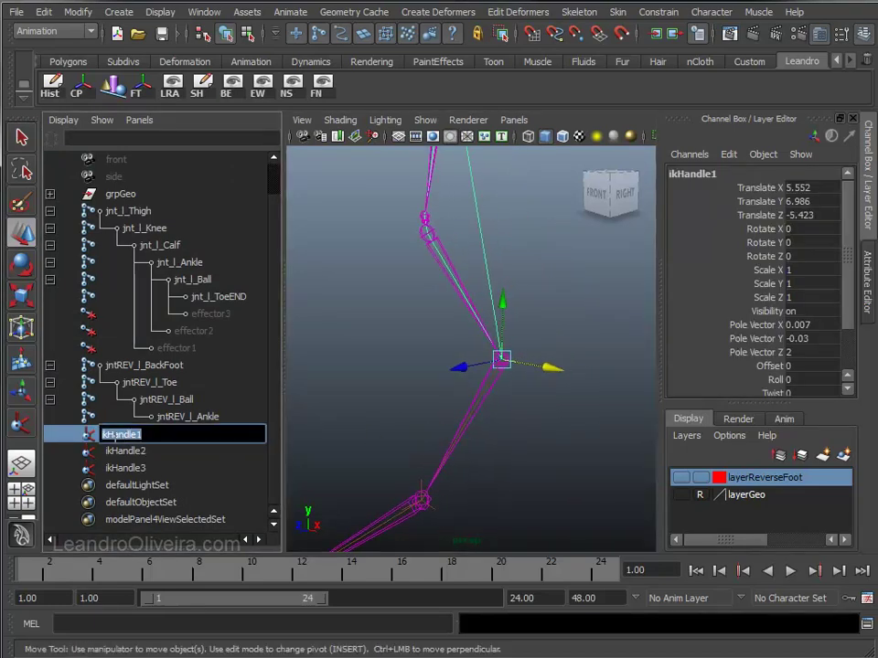
pyautogui.moveTo(109, 436); pyautogui.dragTo(185, 436)
pyautogui.write('_l_Leg')
pyautogui.press('Return')
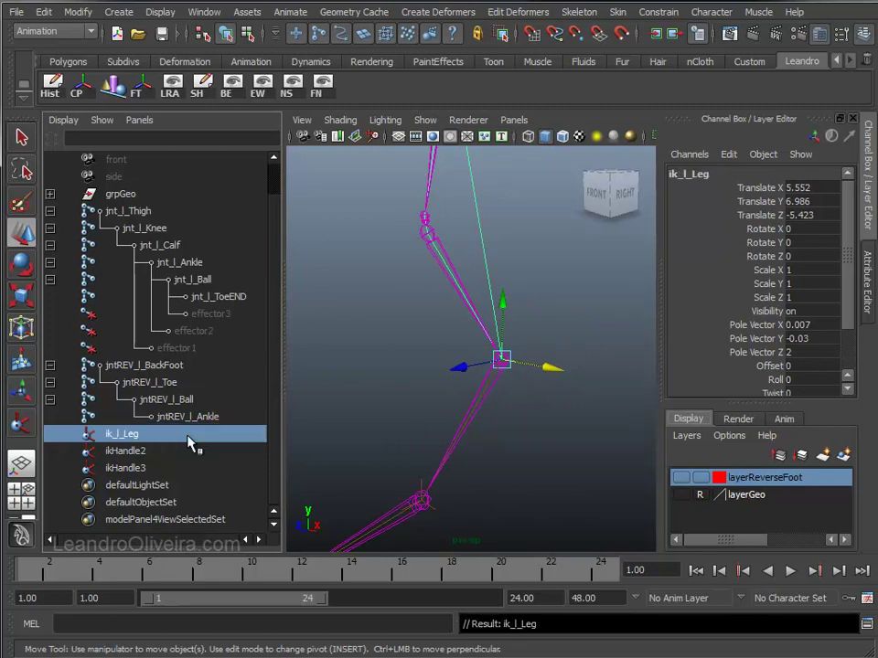
# Rename ikHandle2 to ik_l_Ball.
pyautogui.click(130, 459)
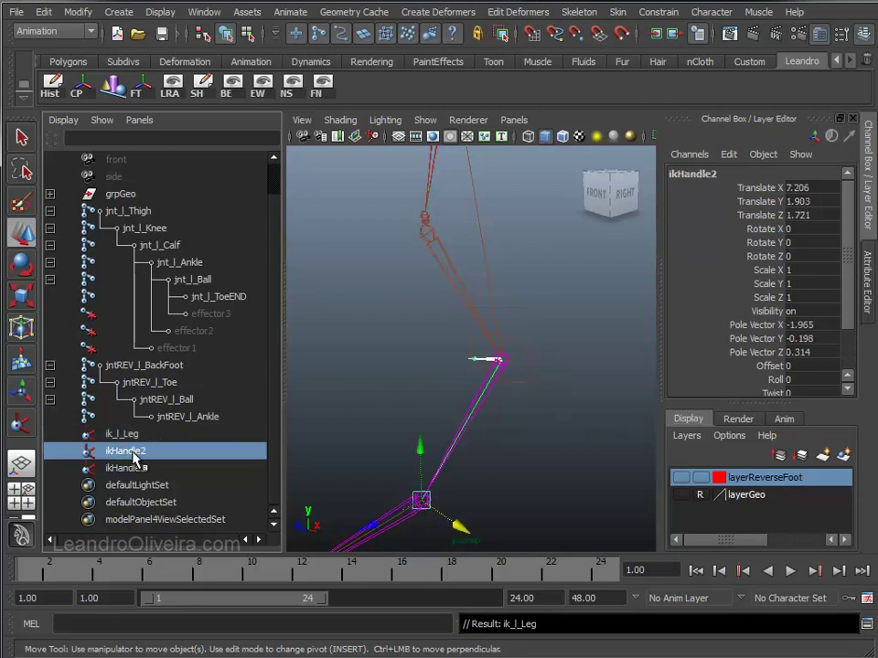
pyautogui.doubleClick(135, 454)
pyautogui.write('jntREV_l_BackFoot')
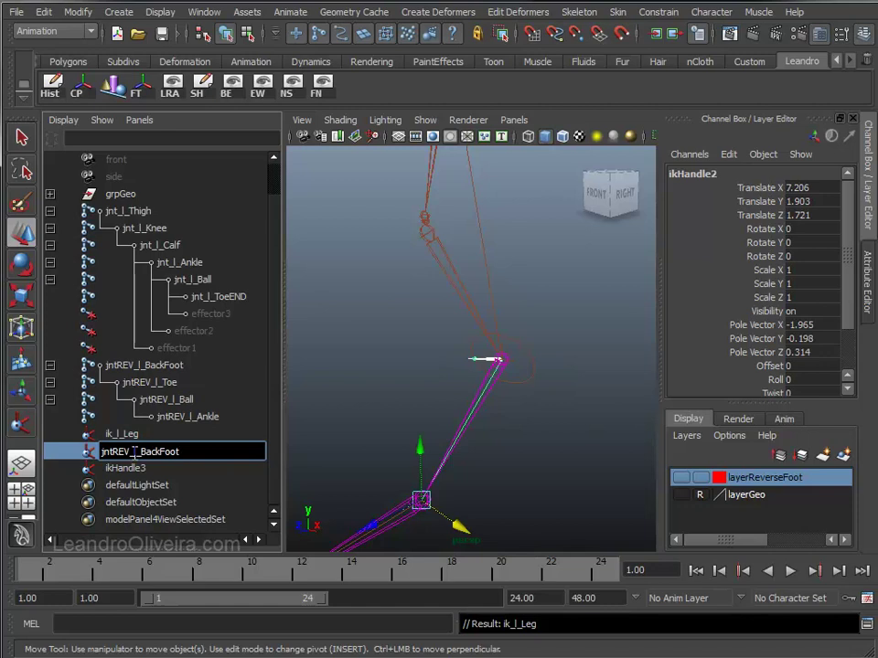
pyautogui.click(126, 435)
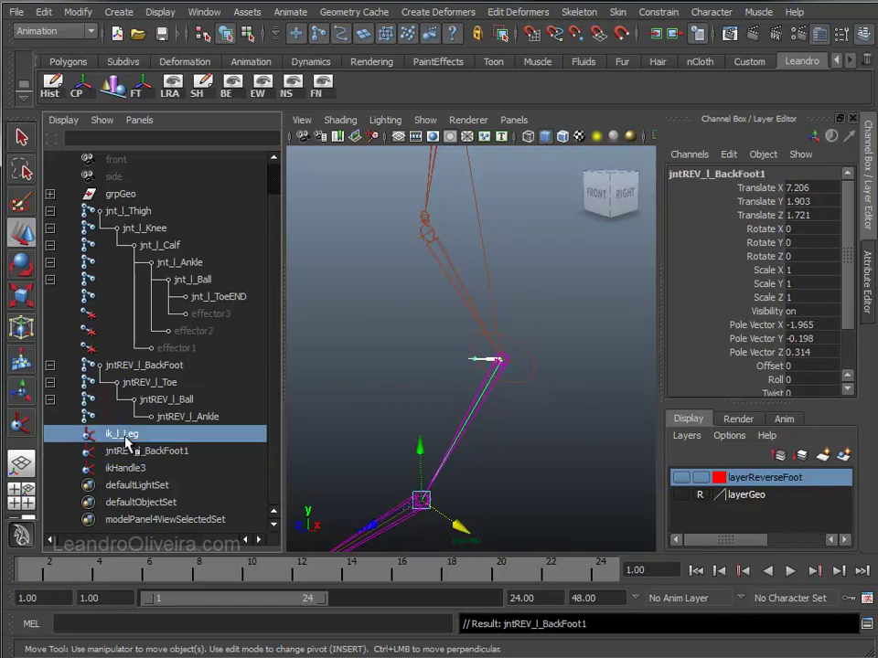
pyautogui.doubleClick(137, 436)
pyautogui.hotkey('ctrl', 'c')
pyautogui.doubleClick(138, 451)
pyautogui.hotkey('ctrl', 'v')
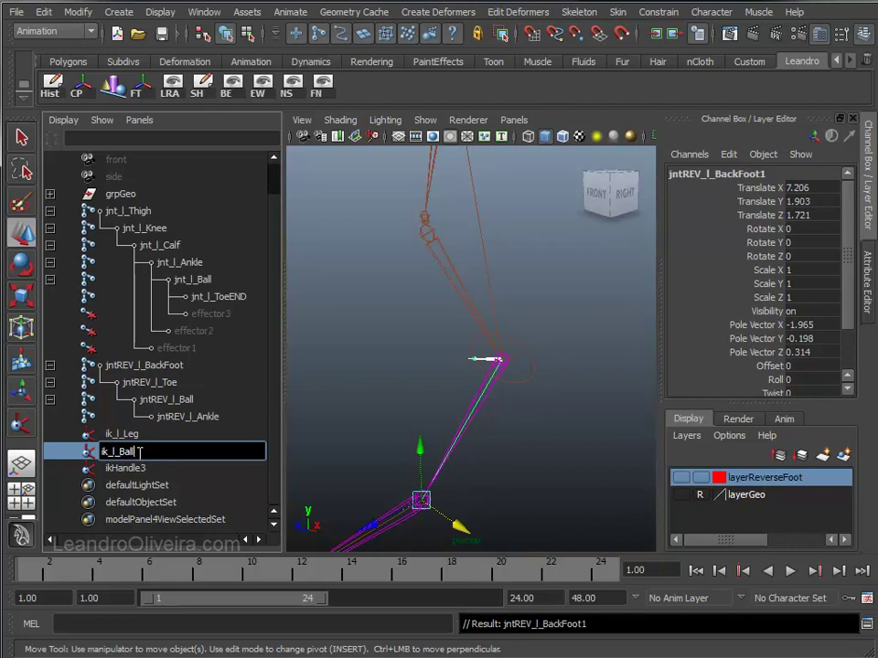
pyautogui.press('Return')
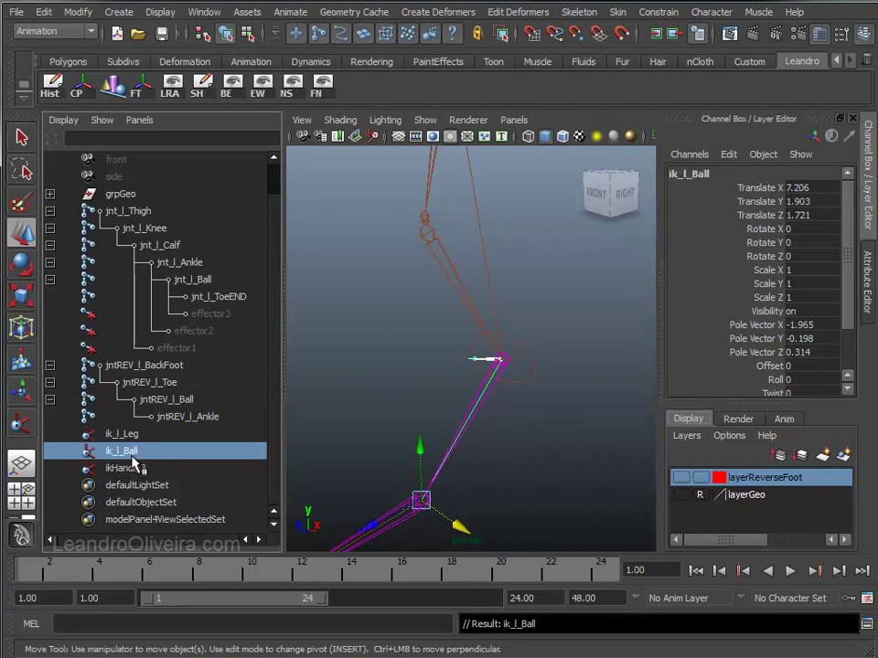
# Rename the third IK handle to ik_l_Toe.
pyautogui.doubleClick(133, 467)
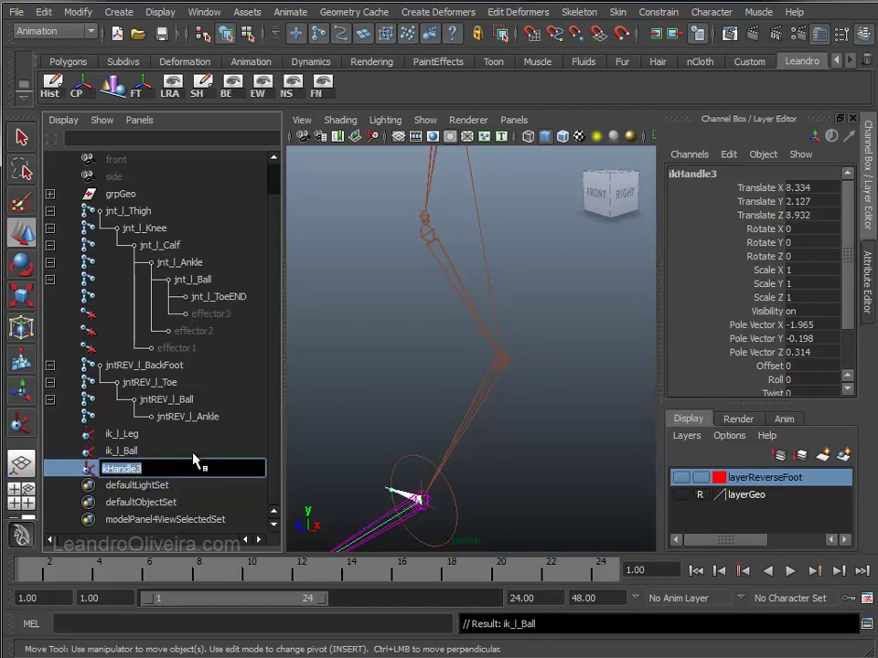
pyautogui.write('ik_l_Leg')
pyautogui.press('BackSpace')
pyautogui.press('BackSpace')
pyautogui.press('BackSpace')
pyautogui.write('Toe')
pyautogui.press('Return')
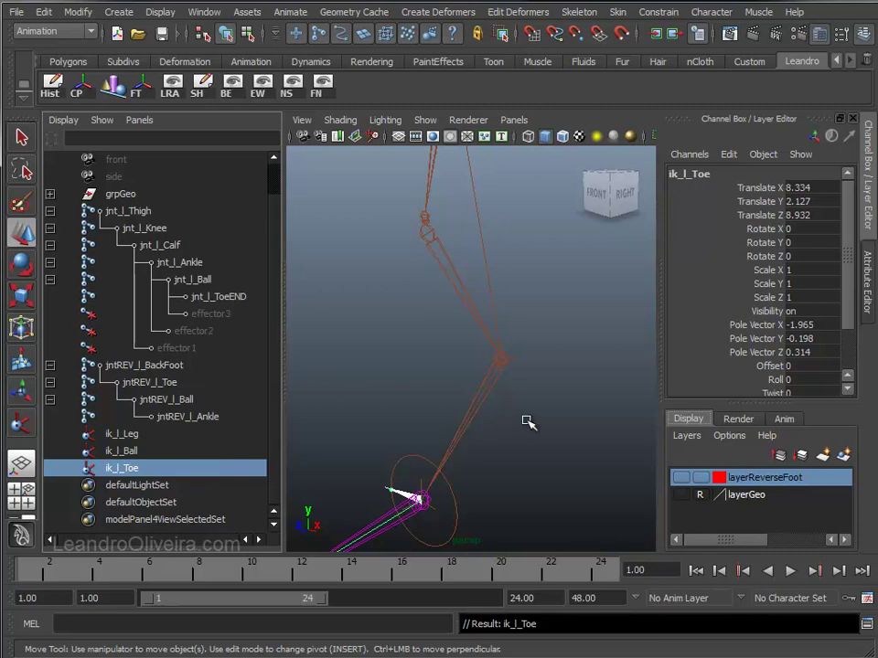
pyautogui.scroll(-3, 525, 422)
pyautogui.scroll(-2, 465, 401)
# Rename effector1 to eff_l_Leg.
pyautogui.click(180, 348)
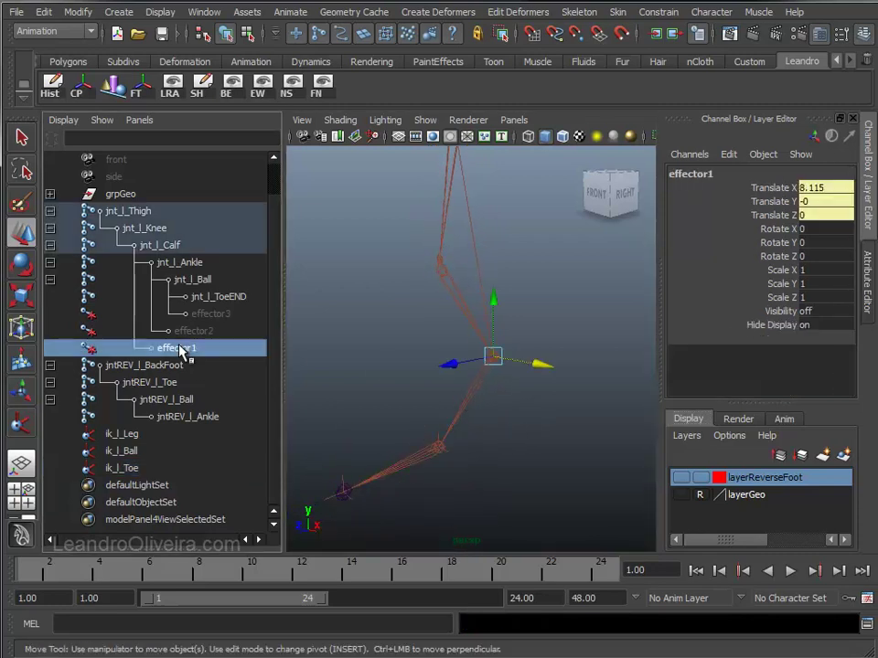
pyautogui.doubleClick(177, 350)
pyautogui.press('End')
pyautogui.press('BackSpace')
pyautogui.press('BackSpace')
pyautogui.press('BackSpace')
pyautogui.write('_l_')
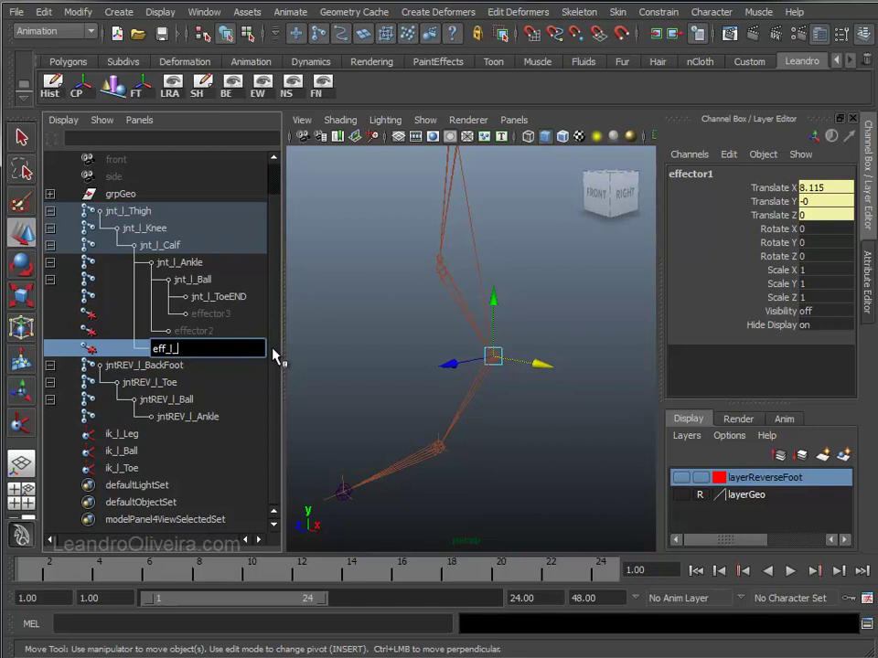
pyautogui.write('Leg')
pyautogui.press('Return')
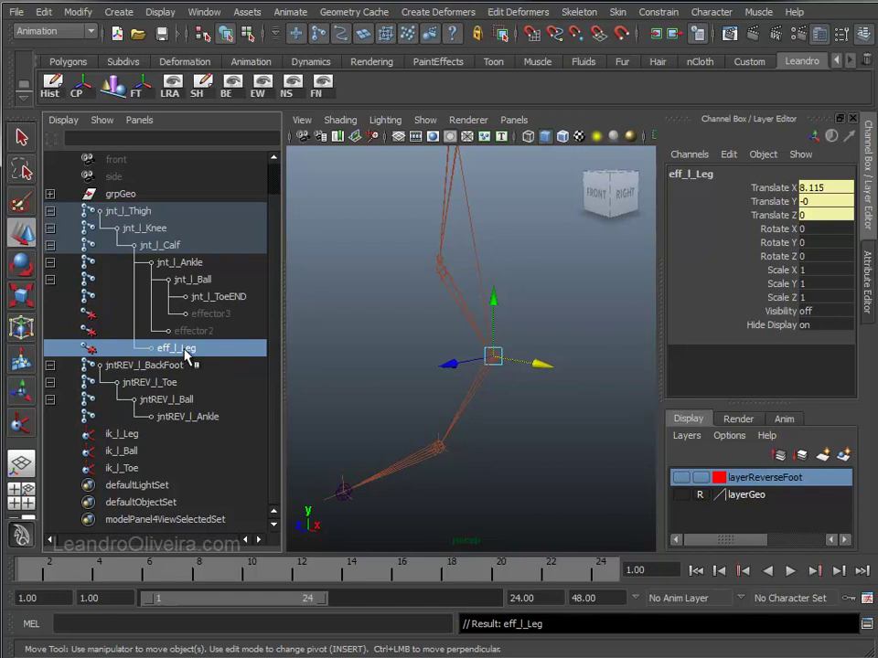
# Rename effector2 to eff_l_Ball and effector3 to eff_l_Toe.
pyautogui.doubleClick(187, 352)
pyautogui.hotkey('ctrl', 'c')
pyautogui.click(194, 332)
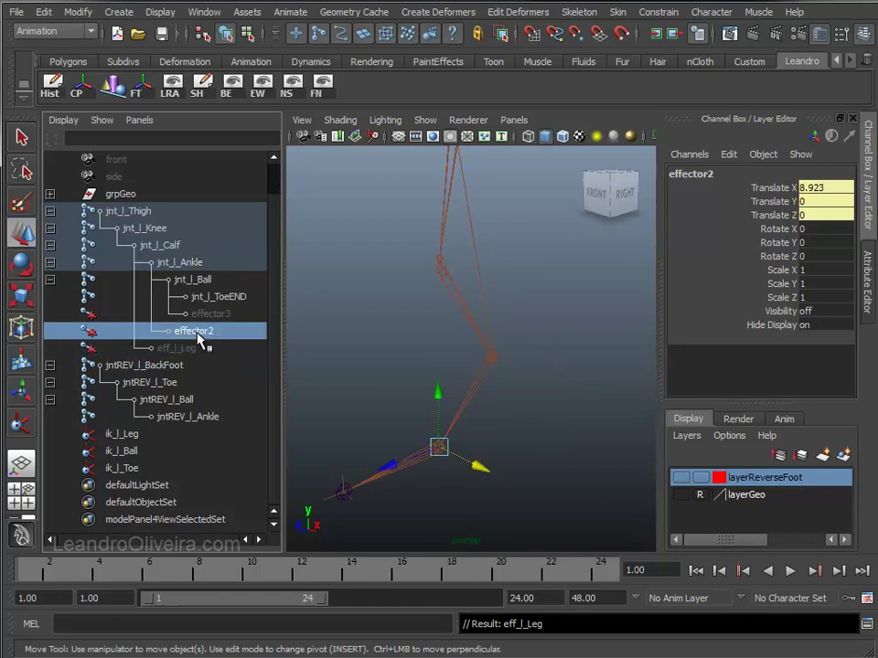
pyautogui.doubleClick(196, 333)
pyautogui.hotkey('ctrl', 'v')
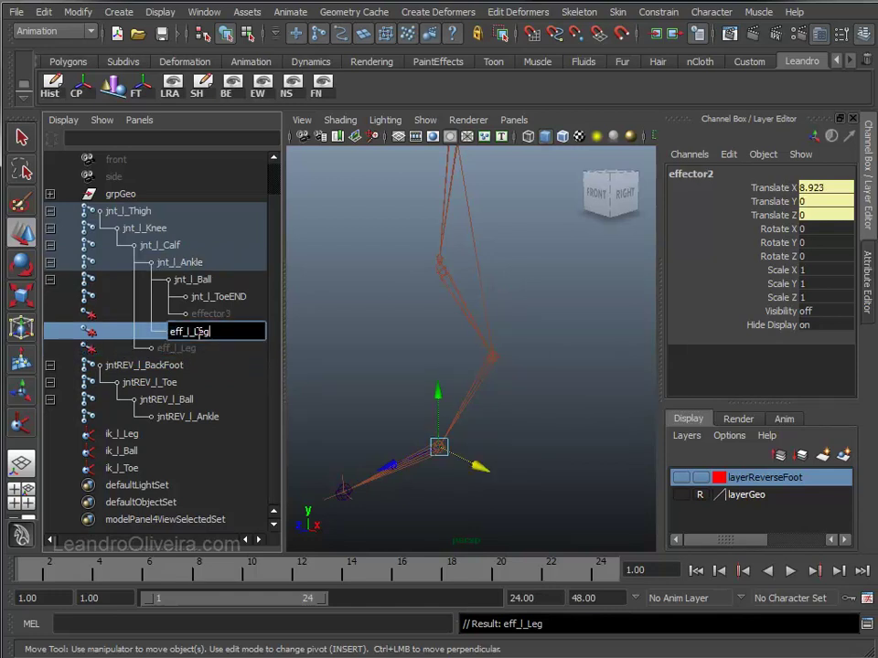
pyautogui.write('Ball')
pyautogui.press('Return')
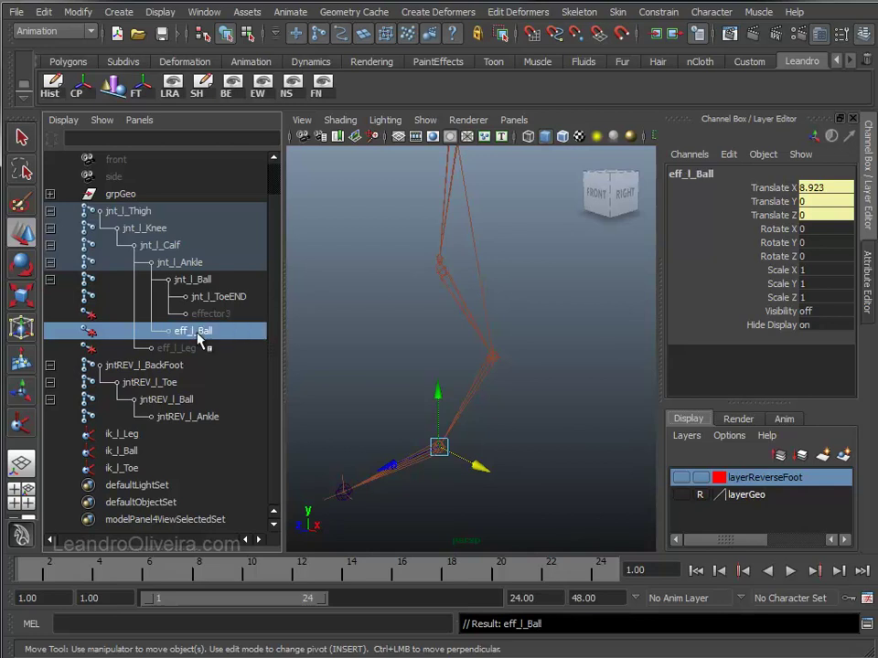
pyautogui.doubleClick(223, 315)
pyautogui.hotkey('ctrl', 'v')
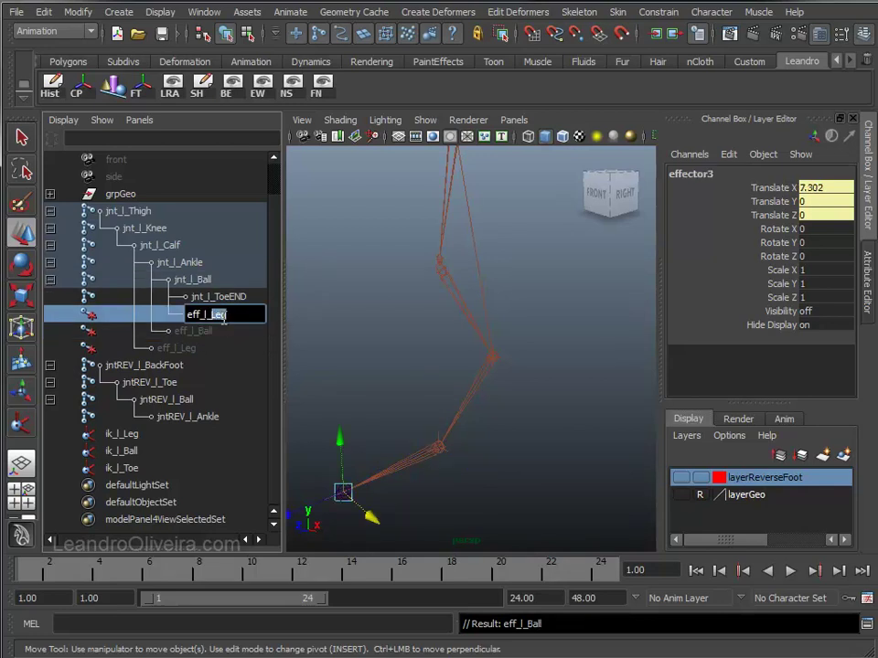
pyautogui.write('To')
pyautogui.press('Return')
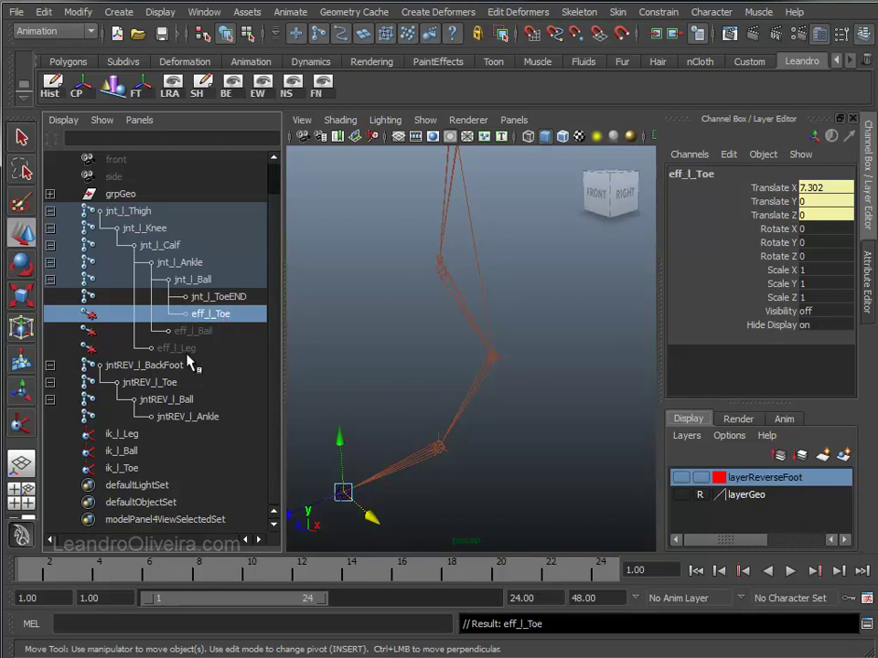
# Change the leg effector's name from eff_l_Leg to eff_l_Ankle.
pyautogui.doubleClick(197, 348)
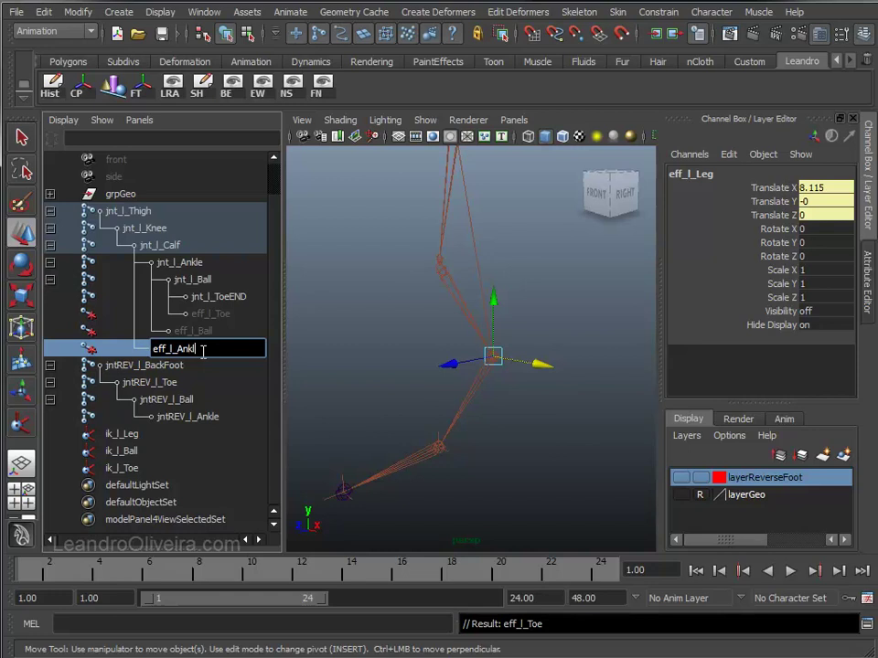
pyautogui.write('e')
pyautogui.press('Return')
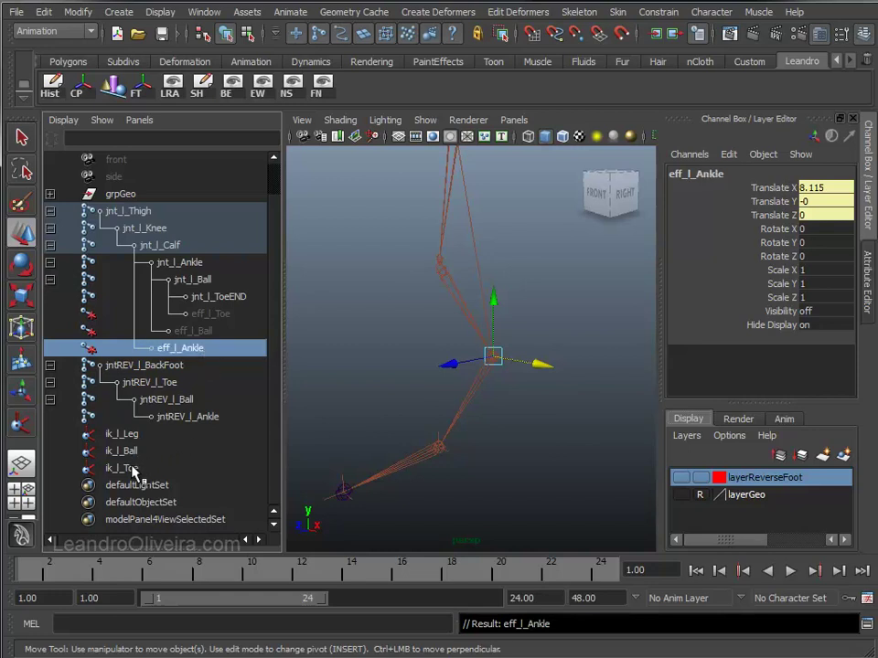
# Rename ik_l_Leg to ik_l_Ankle, deselect, and maximize the perspective view.
pyautogui.click(117, 434)
pyautogui.doubleClick(145, 435)
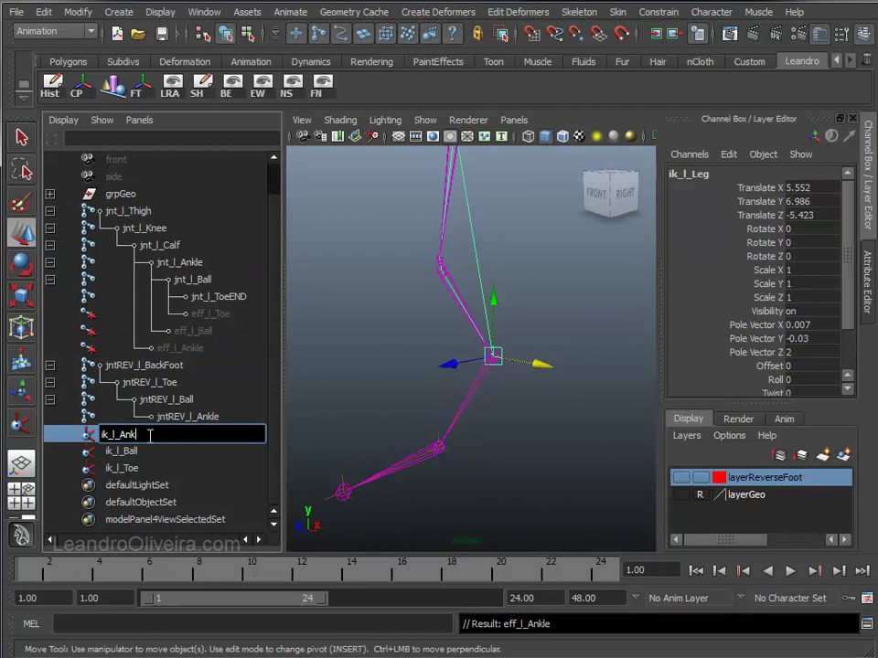
pyautogui.press('Return')
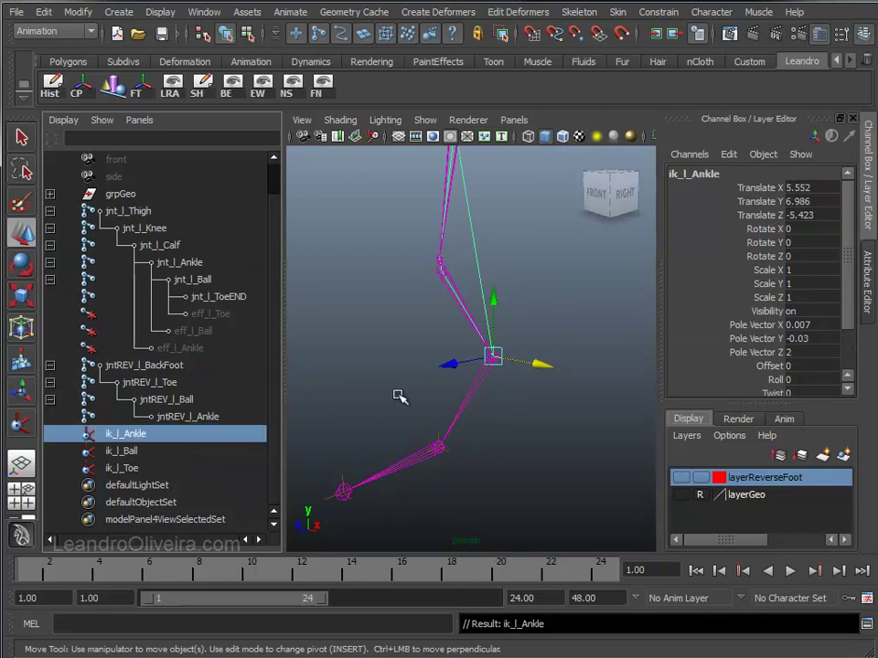
pyautogui.click(390, 283)
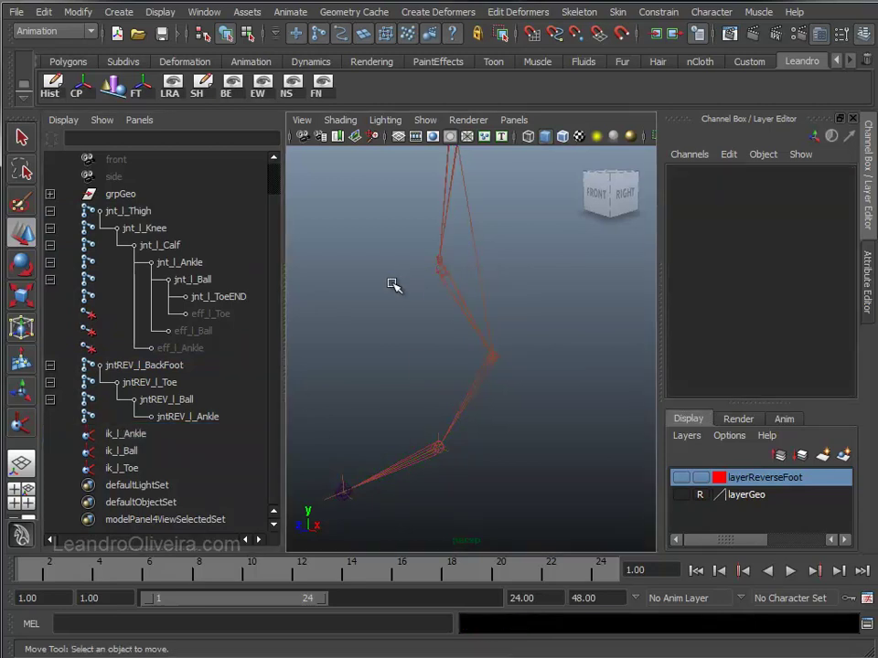
pyautogui.press('space')
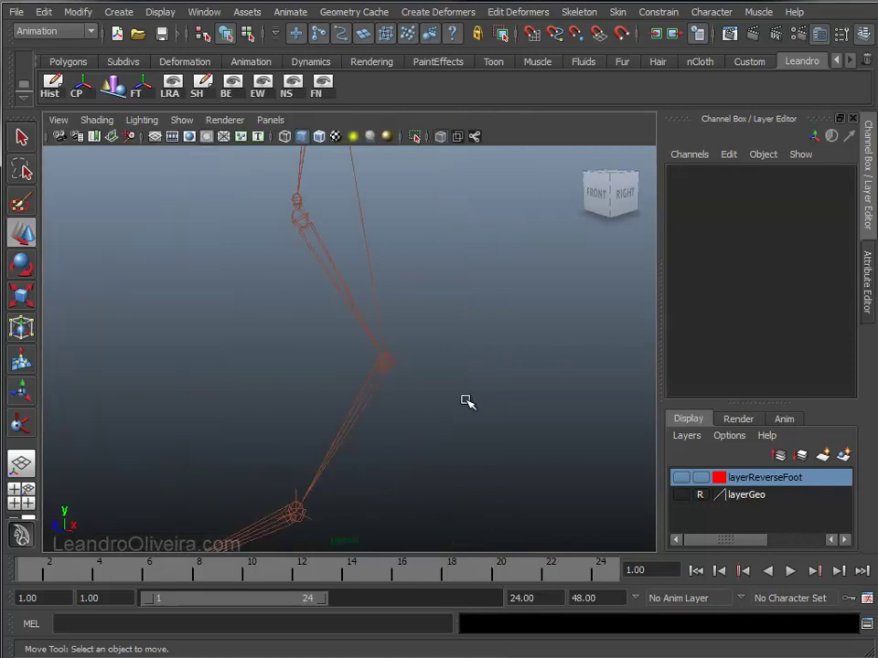
# Reframe the view on the ankle and select the reverse-foot joint jntREV_l_Ankle.
pyautogui.keyDown('alt'); pyautogui.moveTo(466, 402); pyautogui.dragTo(381, 363, button='right'); pyautogui.keyUp('alt')
pyautogui.moveTo(381, 363)
pyautogui.keyDown('alt'); pyautogui.mouseDown()
pyautogui.moveTo(386, 345)
pyautogui.moveTo(438, 313)
pyautogui.moveTo(411, 370)
pyautogui.mouseUp(); pyautogui.keyUp('alt')
pyautogui.keyDown('alt'); pyautogui.moveTo(411, 370); pyautogui.dragTo(437, 370, button='right'); pyautogui.keyUp('alt')
pyautogui.moveTo(437, 370)
pyautogui.keyDown('alt'); pyautogui.mouseDown()
pyautogui.moveTo(417, 372)
pyautogui.moveTo(449, 354)
pyautogui.moveTo(424, 346)
pyautogui.moveTo(449, 346)
pyautogui.mouseUp(); pyautogui.keyUp('alt')
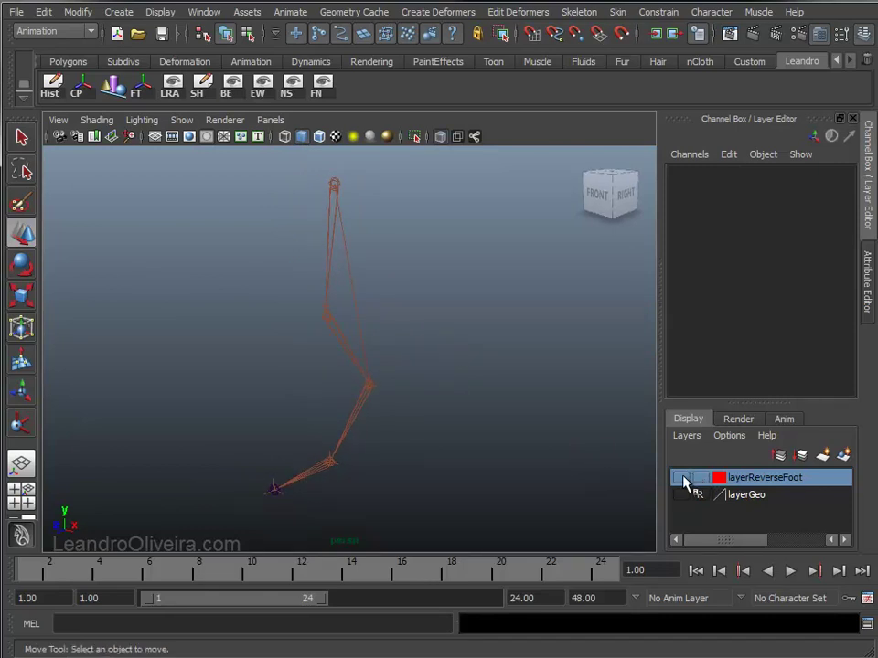
pyautogui.moveTo(476, 419)
pyautogui.keyDown('alt'); pyautogui.mouseDown(button='right')
pyautogui.moveTo(394, 451)
pyautogui.moveTo(419, 464)
pyautogui.mouseUp(button='right'); pyautogui.keyUp('alt')
pyautogui.keyDown('alt'); pyautogui.moveTo(419, 464); pyautogui.dragTo(459, 353, button='middle'); pyautogui.keyUp('alt')
pyautogui.moveTo(459, 353)
pyautogui.keyDown('alt'); pyautogui.mouseDown(button='right')
pyautogui.moveTo(441, 394)
pyautogui.moveTo(466, 456)
pyautogui.moveTo(469, 414)
pyautogui.moveTo(476, 440)
pyautogui.mouseUp(button='right'); pyautogui.keyUp('alt')
pyautogui.moveTo(476, 440)
pyautogui.keyDown('alt'); pyautogui.mouseDown(button='middle')
pyautogui.moveTo(454, 460)
pyautogui.moveTo(392, 353)
pyautogui.mouseUp(button='middle'); pyautogui.keyUp('alt')
pyautogui.moveTo(393, 353)
pyautogui.keyDown('alt'); pyautogui.mouseDown(button='right')
pyautogui.moveTo(495, 471)
pyautogui.moveTo(437, 463)
pyautogui.moveTo(422, 412)
pyautogui.moveTo(489, 495)
pyautogui.mouseUp(button='right'); pyautogui.keyUp('alt')
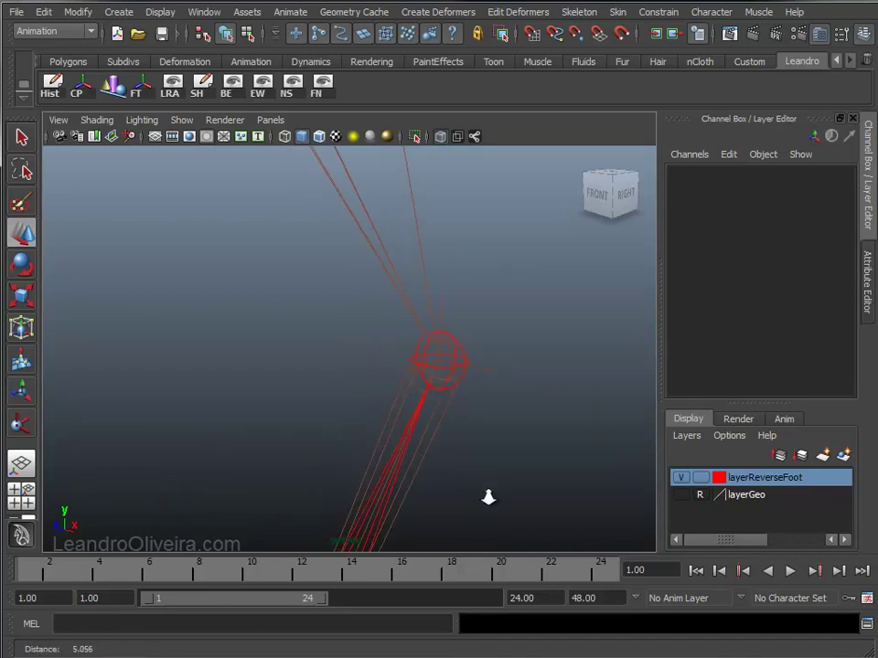
pyautogui.moveTo(443, 354)
pyautogui.keyDown('alt'); pyautogui.mouseDown(button='right')
pyautogui.moveTo(465, 379)
pyautogui.moveTo(457, 374)
pyautogui.mouseUp(button='right'); pyautogui.keyUp('alt')
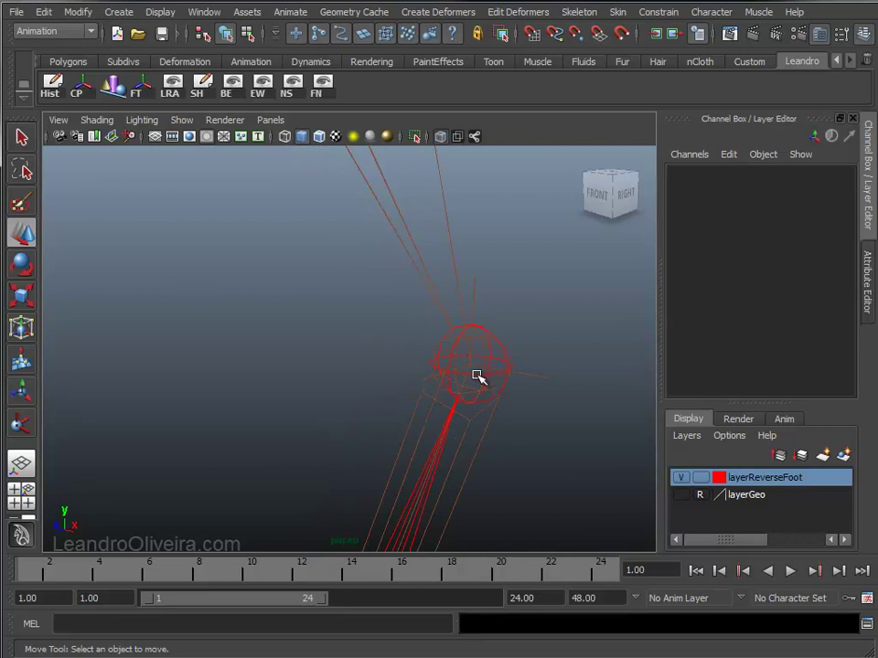
pyautogui.click(476, 376)
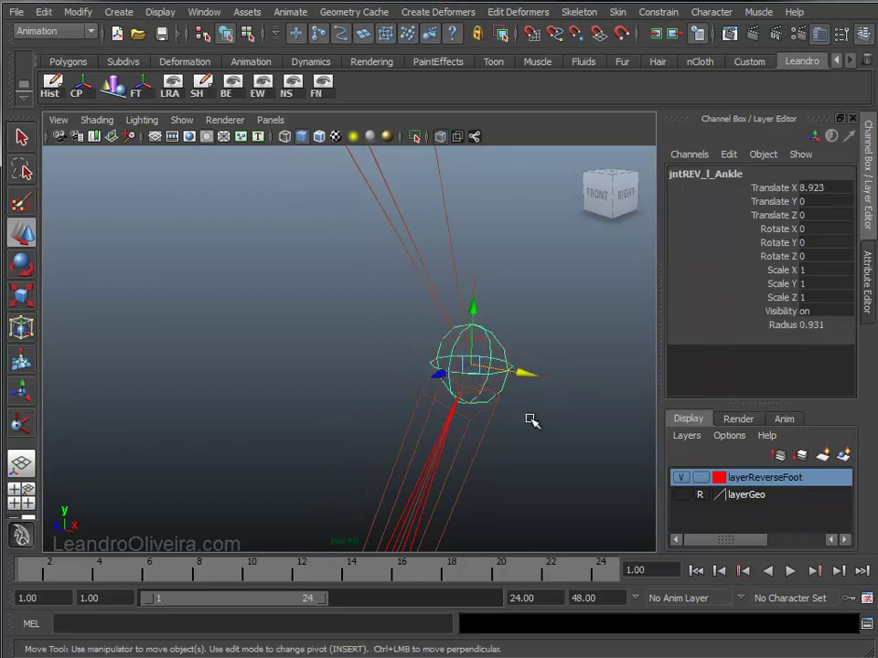
# Restore the Outliner beside the view and add ik_l_Ankle to the selection.
pyautogui.click(29, 492)
pyautogui.moveTo(471, 364)
pyautogui.keyDown('alt'); pyautogui.mouseDown(button='right')
pyautogui.moveTo(497, 405)
pyautogui.moveTo(571, 403)
pyautogui.mouseUp(button='right'); pyautogui.keyUp('alt')
pyautogui.keyDown('alt'); pyautogui.moveTo(572, 402); pyautogui.dragTo(464, 402, button='middle'); pyautogui.keyUp('alt')
pyautogui.moveTo(465, 401)
pyautogui.keyDown('alt'); pyautogui.mouseDown(button='right')
pyautogui.moveTo(494, 415)
pyautogui.moveTo(529, 415)
pyautogui.mouseUp(button='right'); pyautogui.keyUp('alt')
pyautogui.moveTo(529, 415)
pyautogui.keyDown('alt'); pyautogui.mouseDown(button='middle')
pyautogui.moveTo(559, 410)
pyautogui.moveTo(544, 411)
pyautogui.mouseUp(button='middle'); pyautogui.keyUp('alt')
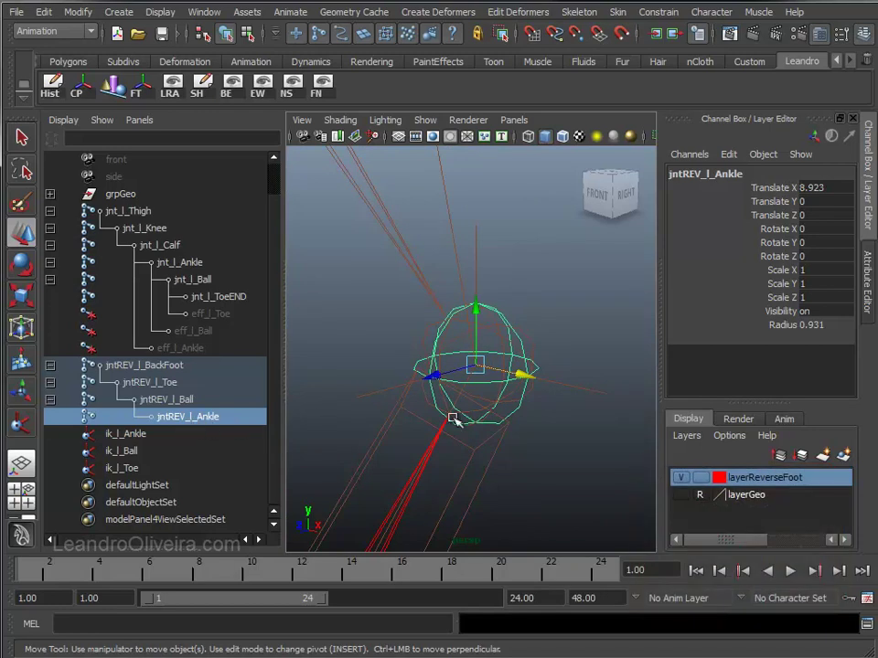
pyautogui.keyDown('shift'); pyautogui.click(573, 387); pyautogui.keyUp('shift')
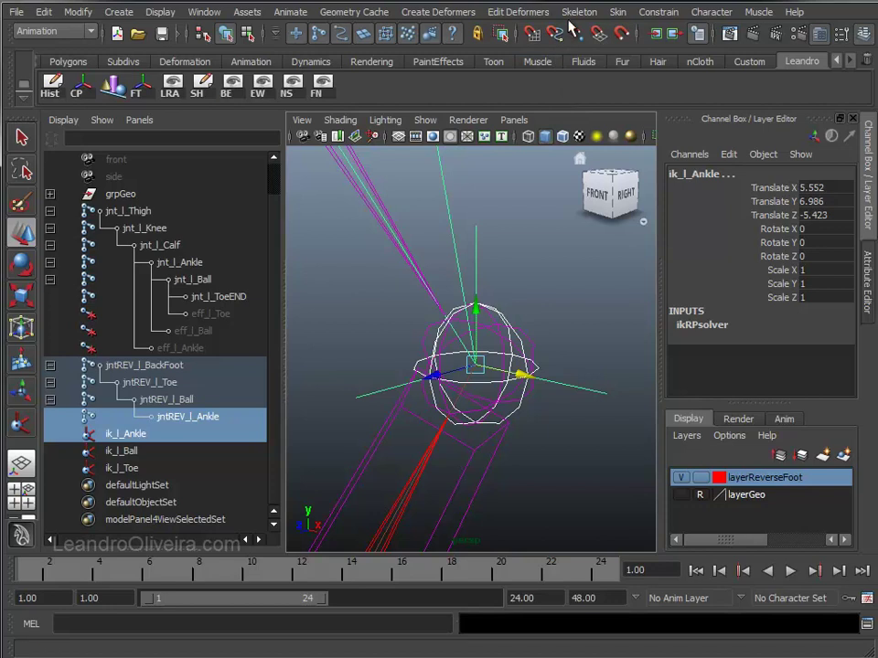
# Point-constrain ik_l_Ankle to jntREV_l_Ankle.
pyautogui.click(656, 12)
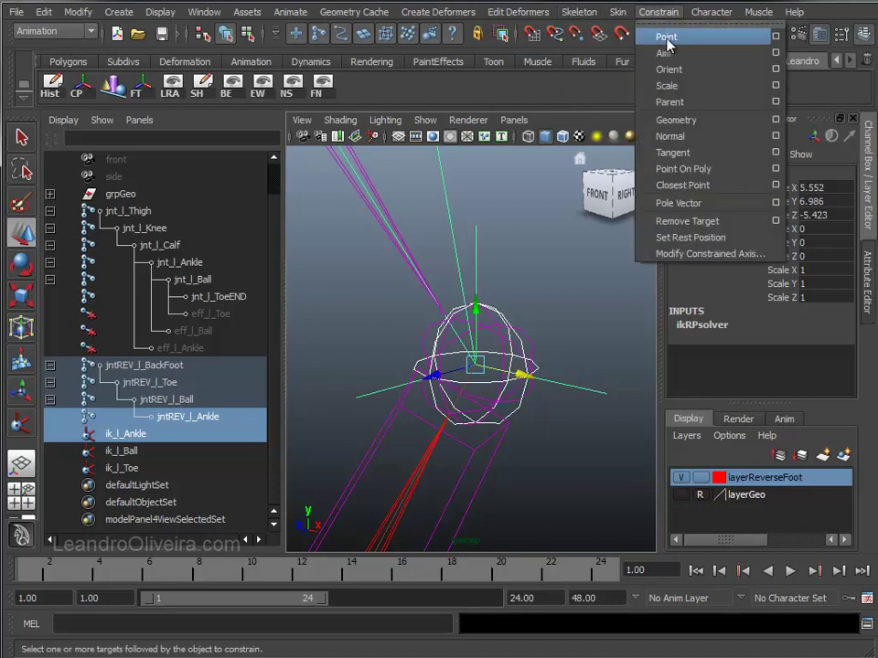
pyautogui.click(667, 38)
pyautogui.moveTo(555, 464)
pyautogui.keyDown('alt'); pyautogui.mouseDown(button='right')
pyautogui.moveTo(436, 344)
pyautogui.moveTo(477, 353)
pyautogui.mouseUp(button='right'); pyautogui.keyUp('alt')
pyautogui.keyDown('alt'); pyautogui.moveTo(478, 353); pyautogui.dragTo(549, 245, button='middle'); pyautogui.keyUp('alt')
pyautogui.moveTo(549, 245)
pyautogui.keyDown('alt'); pyautogui.mouseDown(button='right')
pyautogui.moveTo(519, 324)
pyautogui.moveTo(538, 235)
pyautogui.mouseUp(button='right'); pyautogui.keyUp('alt')
pyautogui.moveTo(489, 336)
pyautogui.keyDown('alt'); pyautogui.mouseDown(button='right')
pyautogui.moveTo(470, 349)
pyautogui.moveTo(511, 388)
pyautogui.moveTo(466, 358)
pyautogui.mouseUp(button='right'); pyautogui.keyUp('alt')
# Point-constrain ik_l_Ball to jntREV_l_Ball.
pyautogui.click(443, 321)
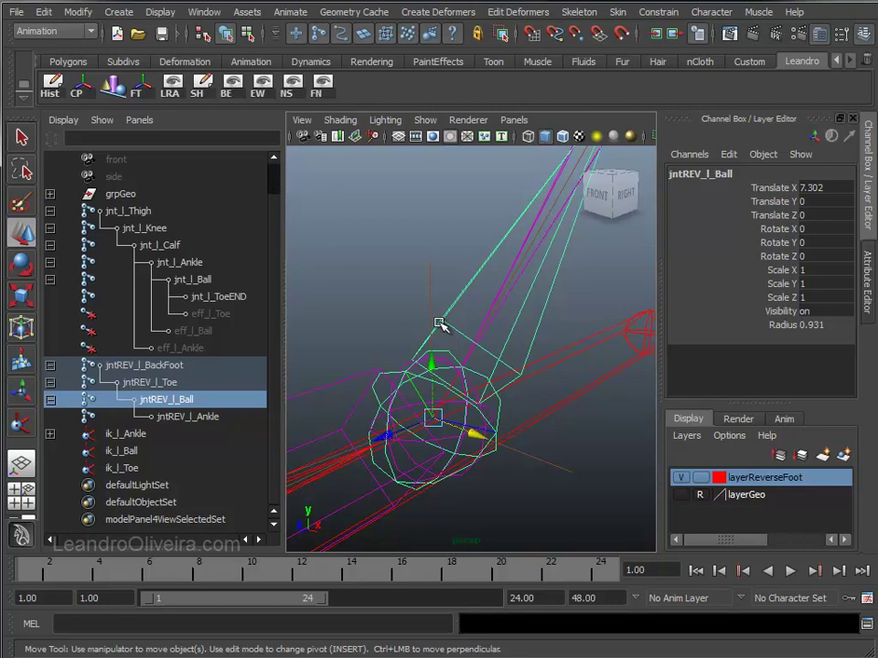
pyautogui.keyDown('shift'); pyautogui.click(430, 294); pyautogui.keyUp('shift')
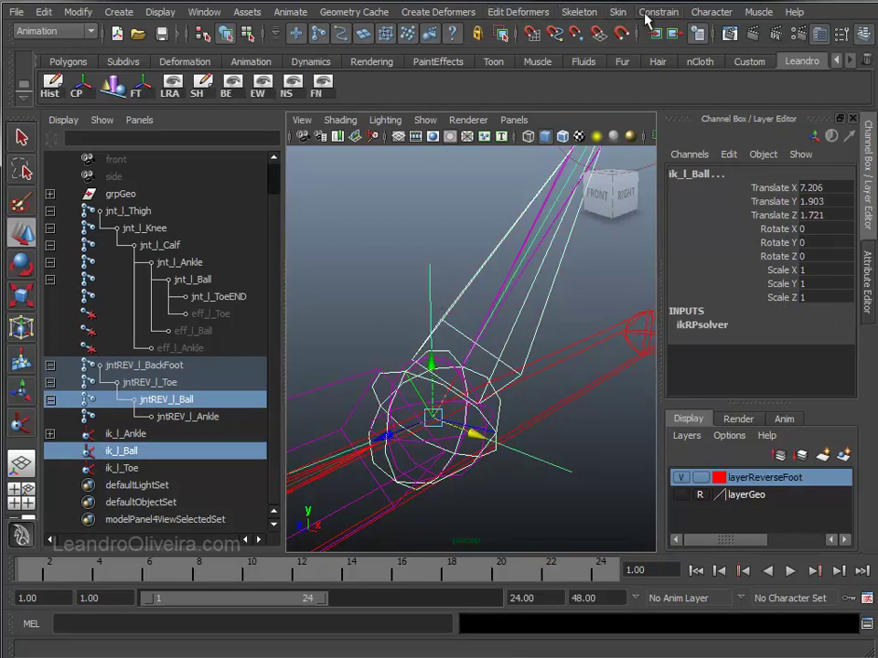
pyautogui.click(647, 15)
pyautogui.click(662, 38)
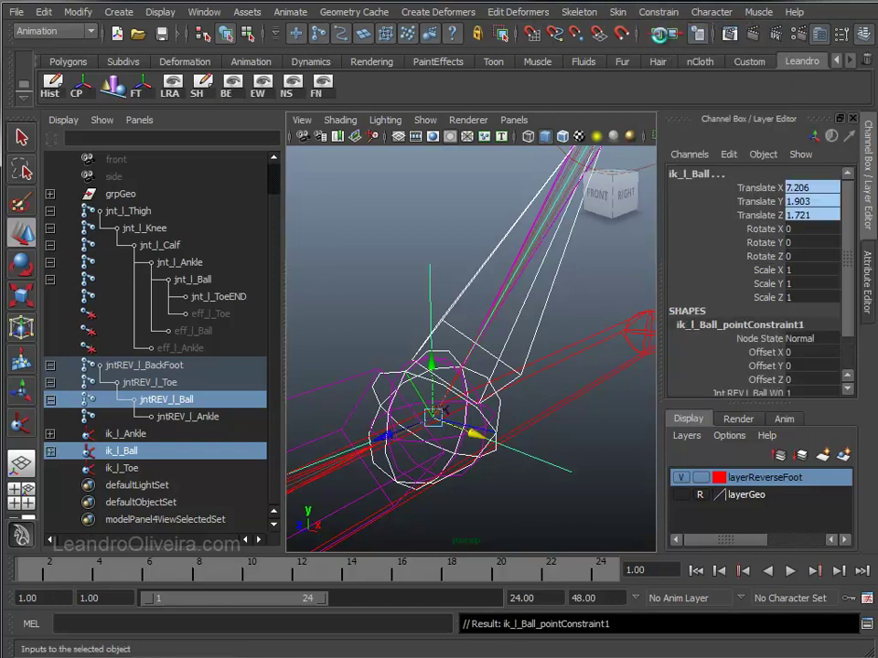
# Point-constrain ik_l_Toe to jntREV_l_Toe.
pyautogui.moveTo(474, 421)
pyautogui.keyDown('alt'); pyautogui.mouseDown(button='right')
pyautogui.moveTo(494, 339)
pyautogui.moveTo(438, 391)
pyautogui.mouseUp(button='right'); pyautogui.keyUp('alt')
pyautogui.moveTo(437, 390)
pyautogui.keyDown('alt'); pyautogui.mouseDown()
pyautogui.moveTo(403, 386)
pyautogui.moveTo(372, 401)
pyautogui.mouseUp(); pyautogui.keyUp('alt')
pyautogui.moveTo(372, 402)
pyautogui.keyDown('alt'); pyautogui.mouseDown(button='middle')
pyautogui.moveTo(492, 327)
pyautogui.moveTo(442, 364)
pyautogui.mouseUp(button='middle'); pyautogui.keyUp('alt')
pyautogui.moveTo(442, 363)
pyautogui.keyDown('alt'); pyautogui.mouseDown(button='right')
pyautogui.moveTo(415, 376)
pyautogui.moveTo(425, 394)
pyautogui.mouseUp(button='right'); pyautogui.keyUp('alt')
pyautogui.keyDown('alt'); pyautogui.moveTo(426, 394); pyautogui.dragTo(450, 389, button='middle'); pyautogui.keyUp('alt')
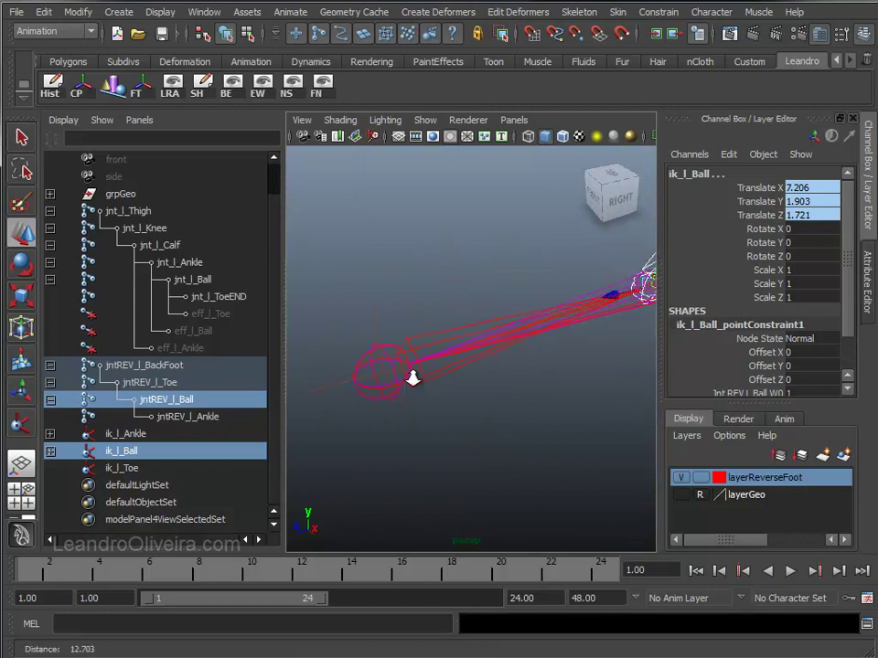
pyautogui.keyDown('alt'); pyautogui.moveTo(450, 389); pyautogui.dragTo(451, 391, button='right'); pyautogui.keyUp('alt')
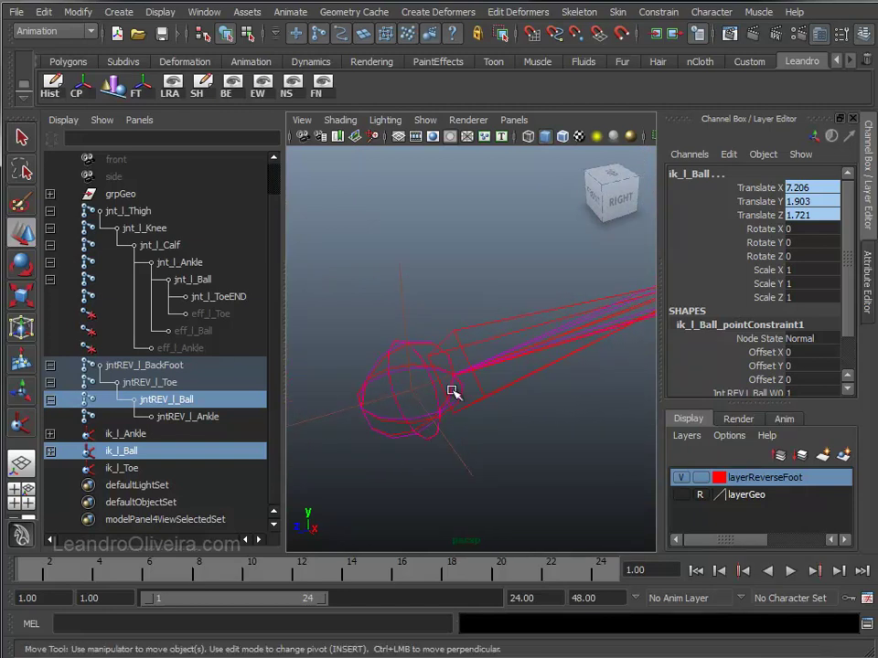
pyautogui.click(452, 332)
pyautogui.keyDown('shift'); pyautogui.click(401, 287); pyautogui.keyUp('shift')
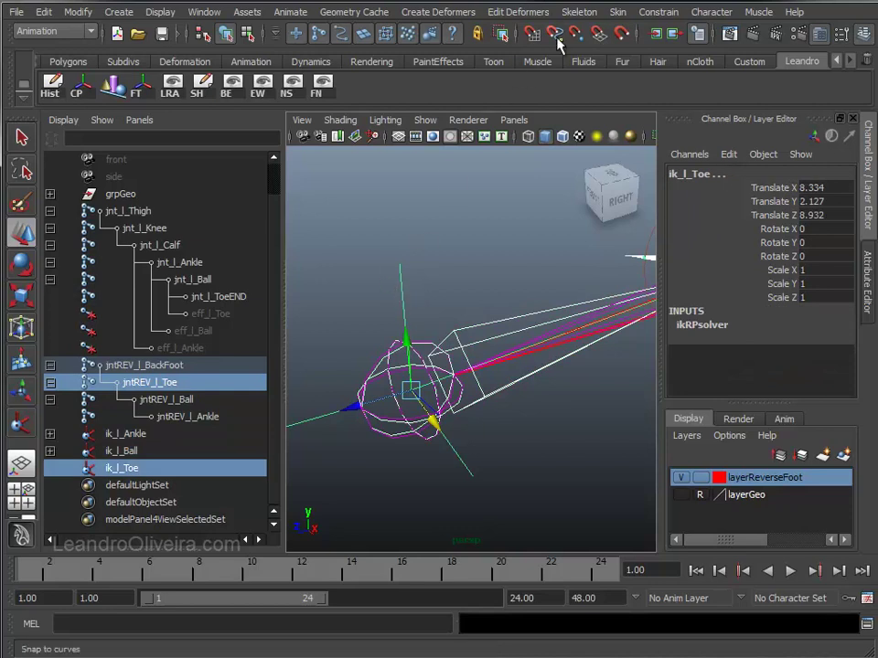
pyautogui.click(651, 12)
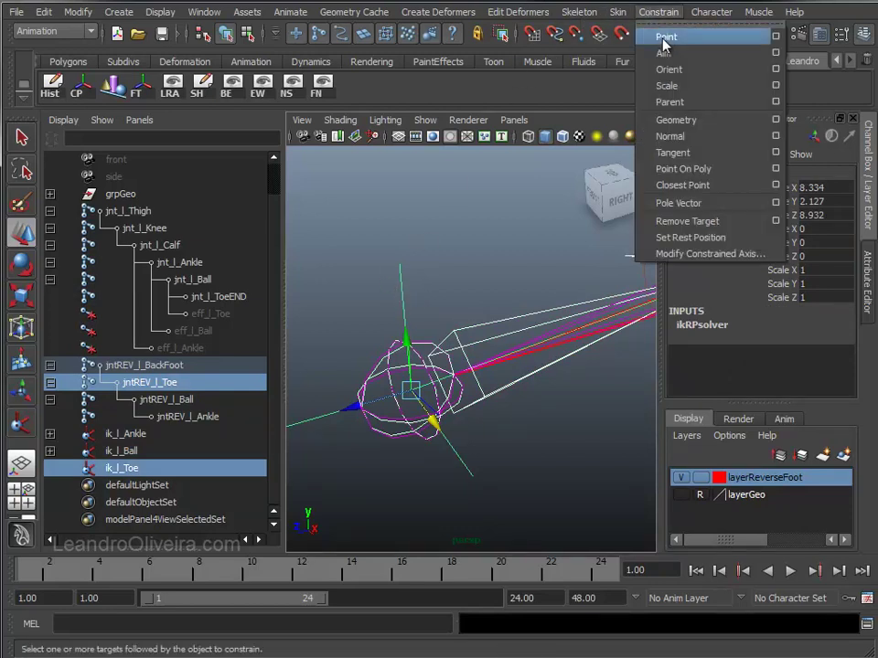
pyautogui.click(664, 45)
# Deselect and return to a single perspective view framed on the leg rig.
pyautogui.press('w')
pyautogui.moveTo(574, 344)
pyautogui.keyDown('alt'); pyautogui.mouseDown()
pyautogui.moveTo(466, 304)
pyautogui.moveTo(497, 279)
pyautogui.moveTo(513, 280)
pyautogui.moveTo(422, 269)
pyautogui.moveTo(427, 276)
pyautogui.mouseUp(); pyautogui.keyUp('alt')
pyautogui.click(421, 258)
pyautogui.press('space')
pyautogui.keyDown('alt'); pyautogui.moveTo(427, 276); pyautogui.dragTo(373, 320, button='middle'); pyautogui.keyUp('alt')
pyautogui.keyDown('alt'); pyautogui.moveTo(373, 320); pyautogui.dragTo(428, 413, button='right'); pyautogui.keyUp('alt')
# Rotate jntREV_l_Ball to test-tilt the foot, then deselect it.
pyautogui.click(430, 409)
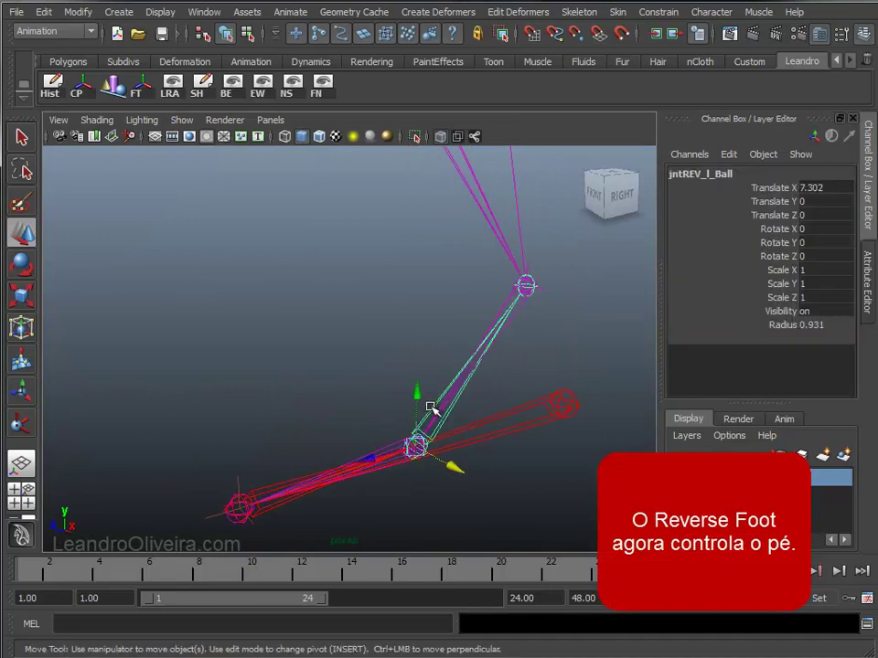
pyautogui.press('e')
pyautogui.moveTo(473, 354)
pyautogui.keyDown('alt'); pyautogui.mouseDown()
pyautogui.moveTo(535, 355)
pyautogui.moveTo(440, 358)
pyautogui.mouseUp(); pyautogui.keyUp('alt')
pyautogui.moveTo(441, 358)
pyautogui.keyDown('alt'); pyautogui.mouseDown(button='right')
pyautogui.moveTo(388, 384)
pyautogui.moveTo(392, 369)
pyautogui.moveTo(382, 378)
pyautogui.mouseUp(button='right'); pyautogui.keyUp('alt')
pyautogui.moveTo(382, 378)
pyautogui.mouseDown()
pyautogui.moveTo(342, 419)
pyautogui.moveTo(385, 384)
pyautogui.moveTo(353, 408)
pyautogui.moveTo(379, 403)
pyautogui.mouseUp()
pyautogui.click(322, 325)
pyautogui.moveTo(322, 324)
pyautogui.keyDown('alt'); pyautogui.mouseDown(button='right')
pyautogui.moveTo(382, 355)
pyautogui.moveTo(377, 378)
pyautogui.moveTo(409, 436)
pyautogui.mouseUp(button='right'); pyautogui.keyUp('alt')
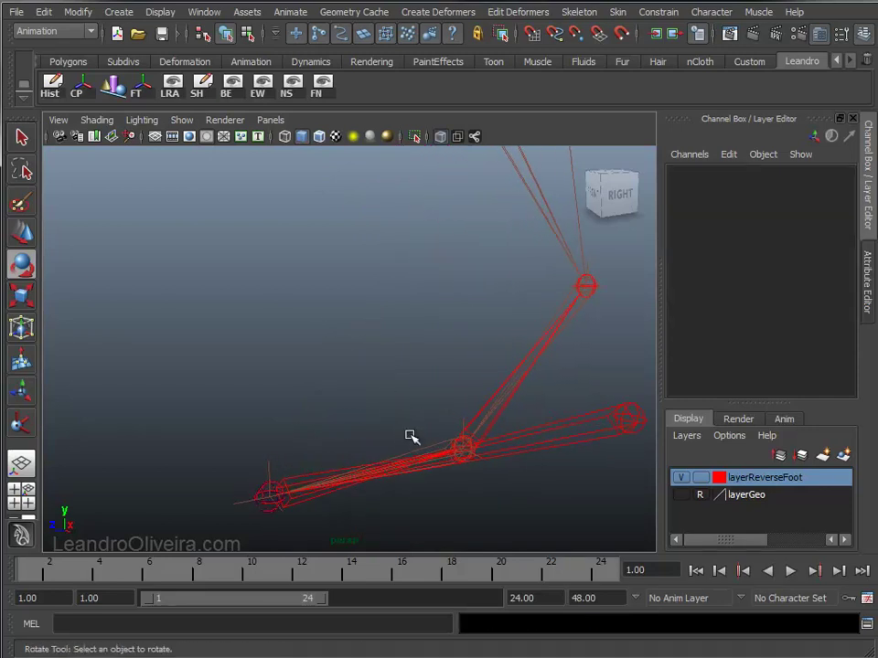
# Test-rotate jntREV_l_Toe around Z and then Y, undoing each rotation.
pyautogui.click(295, 477)
pyautogui.moveTo(304, 475)
pyautogui.keyDown('alt'); pyautogui.mouseDown(button='right')
pyautogui.moveTo(407, 427)
pyautogui.moveTo(362, 386)
pyautogui.mouseUp(button='right'); pyautogui.keyUp('alt')
pyautogui.moveTo(278, 377)
pyautogui.mouseDown()
pyautogui.moveTo(250, 396)
pyautogui.moveTo(276, 382)
pyautogui.moveTo(235, 435)
pyautogui.moveTo(276, 392)
pyautogui.moveTo(251, 417)
pyautogui.moveTo(251, 433)
pyautogui.moveTo(290, 399)
pyautogui.moveTo(389, 429)
pyautogui.mouseUp()
pyautogui.hotkey('ctrl', 'z')
pyautogui.keyDown('alt'); pyautogui.moveTo(389, 429); pyautogui.dragTo(444, 435, button='right'); pyautogui.keyUp('alt')
pyautogui.moveTo(438, 502)
pyautogui.mouseDown()
pyautogui.moveTo(416, 500)
pyautogui.moveTo(468, 498)
pyautogui.moveTo(400, 504)
pyautogui.moveTo(458, 499)
pyautogui.mouseUp()
pyautogui.hotkey('ctrl', 'z')
pyautogui.moveTo(490, 415)
pyautogui.keyDown('alt'); pyautogui.mouseDown()
pyautogui.moveTo(386, 386)
pyautogui.moveTo(394, 345)
pyautogui.mouseUp(); pyautogui.keyUp('alt')
pyautogui.click(393, 345)
# Test-move jntREV_l_BackFoot to check the leg, then undo the move.
pyautogui.click(514, 390)
pyautogui.press('w')
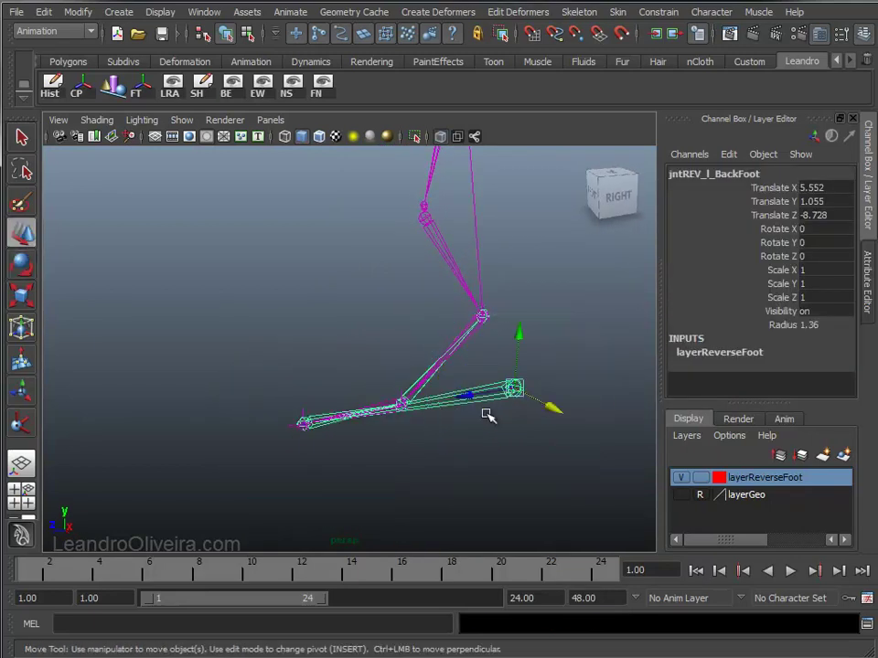
pyautogui.keyDown('alt'); pyautogui.moveTo(489, 411); pyautogui.dragTo(427, 405, button='right'); pyautogui.keyUp('alt')
pyautogui.keyDown('alt'); pyautogui.moveTo(427, 405); pyautogui.dragTo(463, 372); pyautogui.keyUp('alt')
pyautogui.moveTo(463, 372)
pyautogui.keyDown('alt'); pyautogui.mouseDown(button='right')
pyautogui.moveTo(472, 449)
pyautogui.moveTo(464, 420)
pyautogui.mouseUp(button='right'); pyautogui.keyUp('alt')
pyautogui.moveTo(443, 405)
pyautogui.mouseDown()
pyautogui.moveTo(433, 357)
pyautogui.moveTo(451, 327)
pyautogui.moveTo(444, 389)
pyautogui.moveTo(301, 326)
pyautogui.moveTo(294, 338)
pyautogui.moveTo(478, 401)
pyautogui.moveTo(525, 304)
pyautogui.moveTo(502, 376)
pyautogui.moveTo(342, 333)
pyautogui.mouseUp()
pyautogui.hotkey('ctrl', 'z')
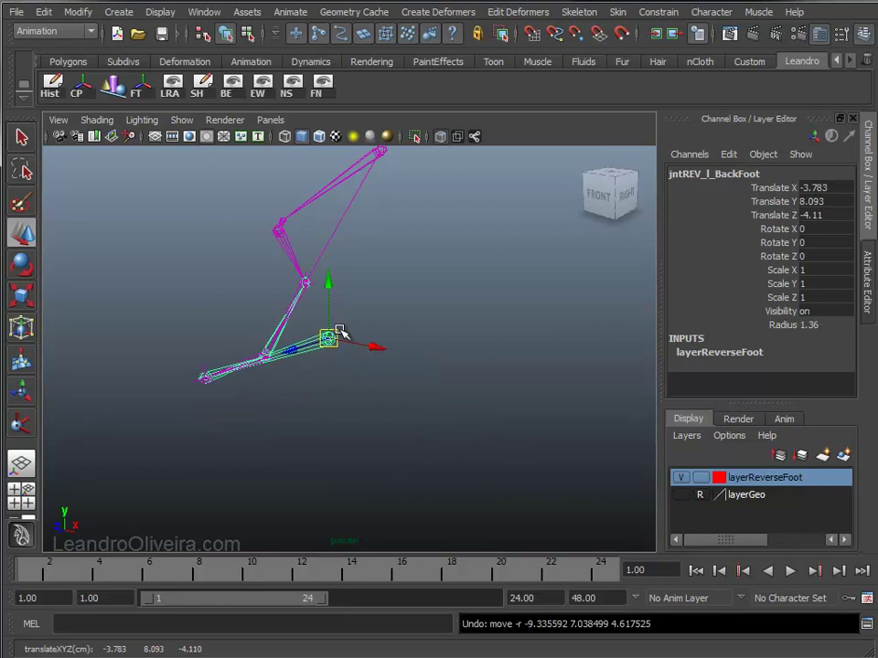
pyautogui.keyDown('alt'); pyautogui.moveTo(441, 357); pyautogui.dragTo(374, 358); pyautogui.keyUp('alt')
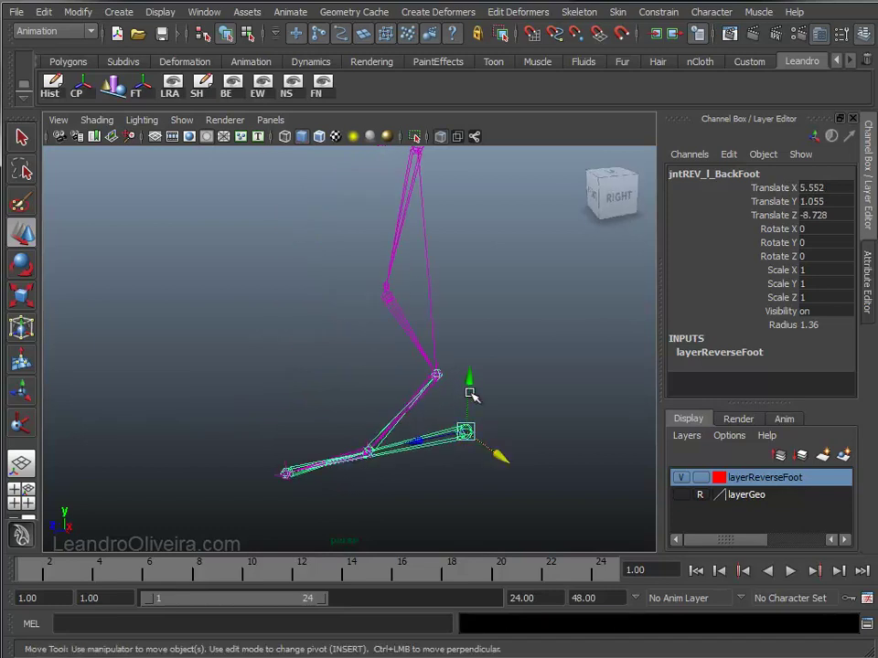
# Test-swing jntREV_l_BackFoot around Y, then undo the rotation.
pyautogui.click(507, 414)
pyautogui.click(468, 429)
pyautogui.press('e')
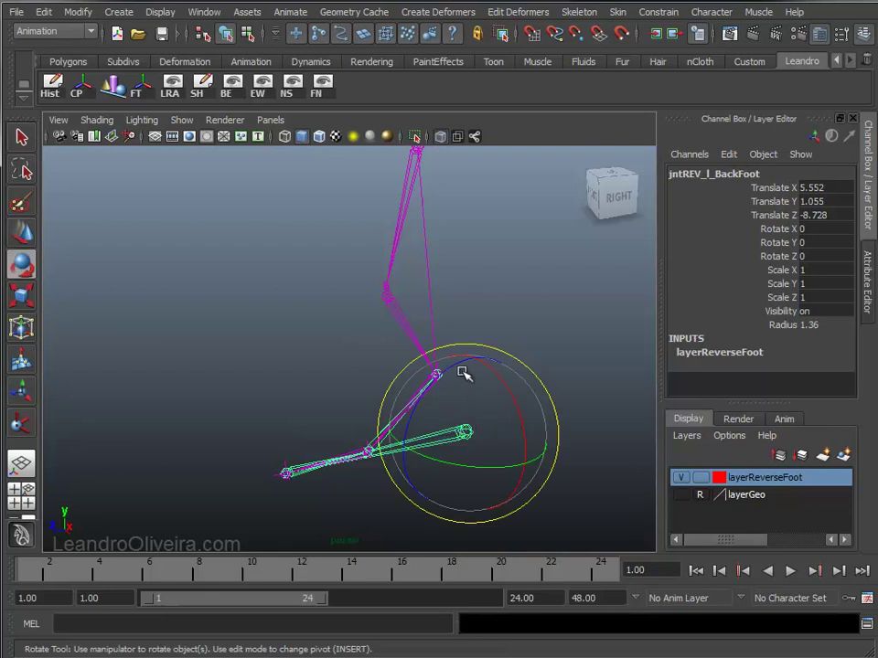
pyautogui.moveTo(460, 384)
pyautogui.keyDown('alt'); pyautogui.mouseDown()
pyautogui.moveTo(568, 384)
pyautogui.moveTo(525, 392)
pyautogui.moveTo(467, 365)
pyautogui.moveTo(480, 343)
pyautogui.moveTo(470, 339)
pyautogui.moveTo(442, 375)
pyautogui.moveTo(495, 351)
pyautogui.moveTo(493, 372)
pyautogui.mouseUp(); pyautogui.keyUp('alt')
pyautogui.moveTo(477, 454)
pyautogui.mouseDown()
pyautogui.moveTo(523, 454)
pyautogui.moveTo(444, 453)
pyautogui.moveTo(503, 451)
pyautogui.mouseUp()
pyautogui.hotkey('ctrl', 'z')
pyautogui.moveTo(453, 420)
pyautogui.keyDown('alt'); pyautogui.mouseDown(button='right')
pyautogui.moveTo(515, 435)
pyautogui.moveTo(463, 401)
pyautogui.mouseUp(button='right'); pyautogui.keyUp('alt')
pyautogui.keyDown('alt'); pyautogui.moveTo(463, 401); pyautogui.dragTo(447, 388, button='middle'); pyautogui.keyUp('alt')
# Deselect the rig and save the scene as Gaffinha - V2 - Rigging.ma.
pyautogui.click(502, 327)
pyautogui.keyDown('alt'); pyautogui.moveTo(502, 327); pyautogui.dragTo(450, 350, button='right'); pyautogui.keyUp('alt')
pyautogui.keyDown('alt'); pyautogui.moveTo(464, 368); pyautogui.dragTo(472, 339); pyautogui.keyUp('alt')
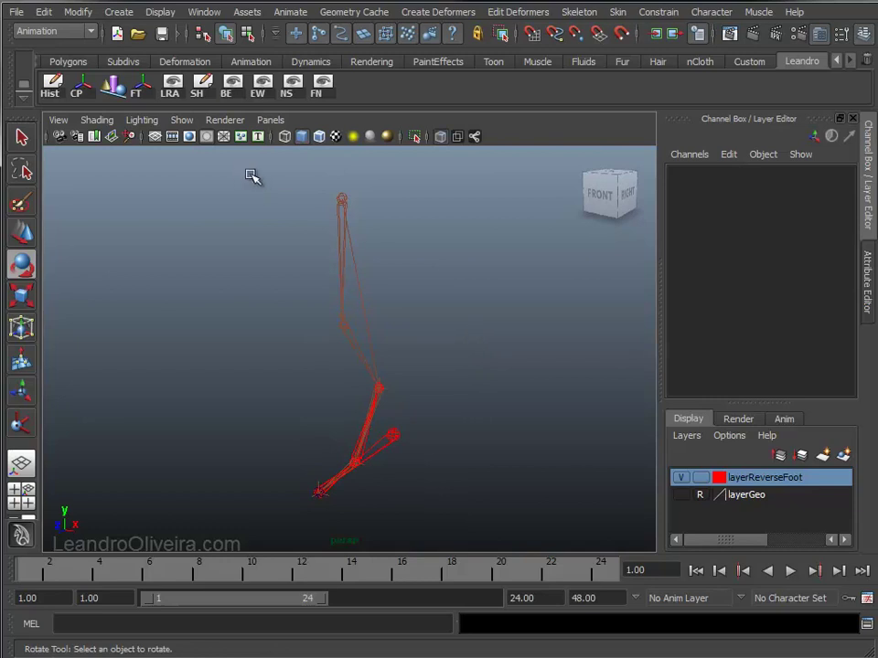
pyautogui.press('q')
pyautogui.hotkey('ctrl', 's')
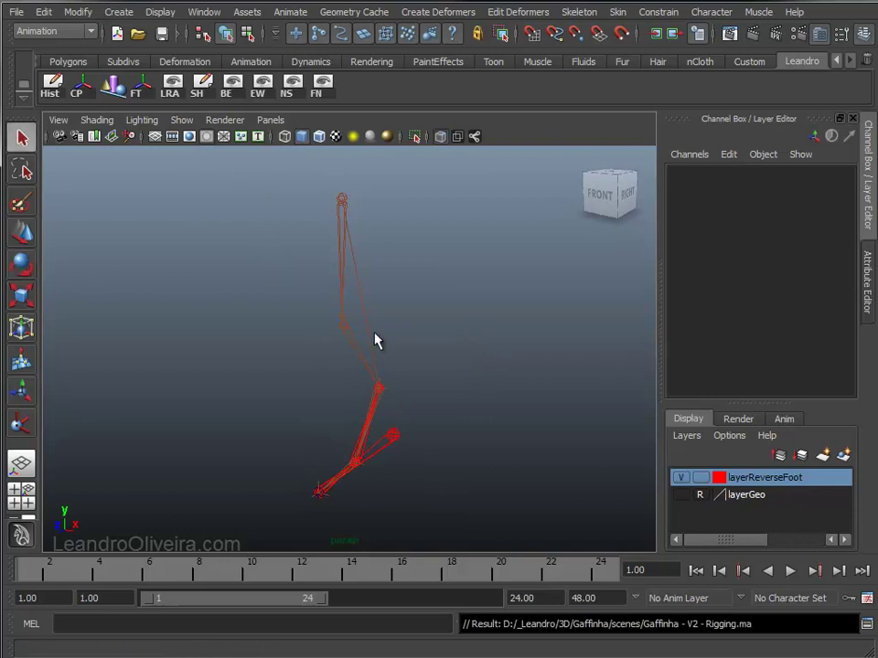
pyautogui.keyDown('alt'); pyautogui.moveTo(375, 341); pyautogui.dragTo(360, 333); pyautogui.keyUp('alt')
pyautogui.keyDown('alt'); pyautogui.moveTo(360, 332); pyautogui.dragTo(416, 333, button='middle'); pyautogui.keyUp('alt')
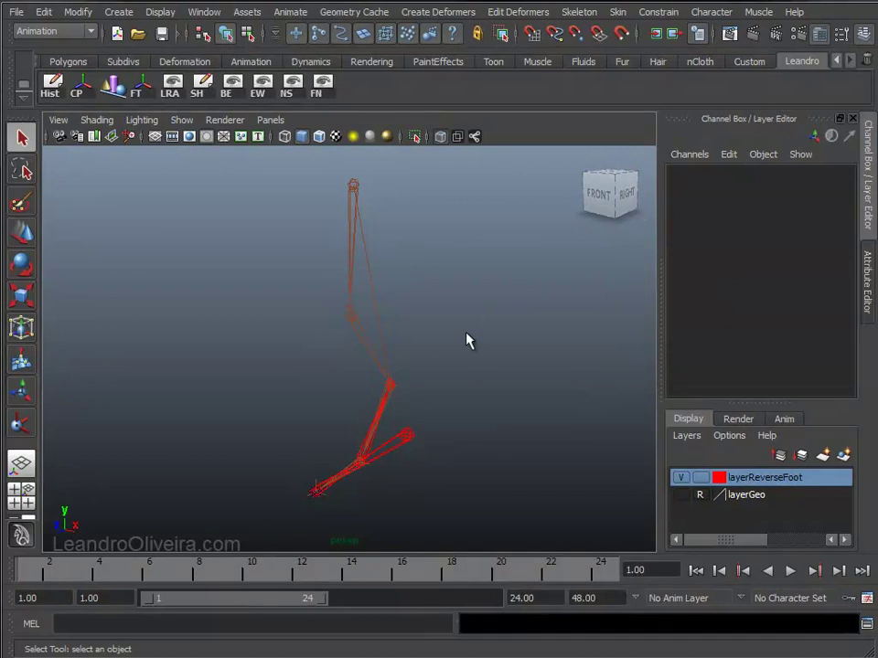
pyautogui.keyDown('alt'); pyautogui.moveTo(463, 336); pyautogui.dragTo(464, 342); pyautogui.keyUp('alt')
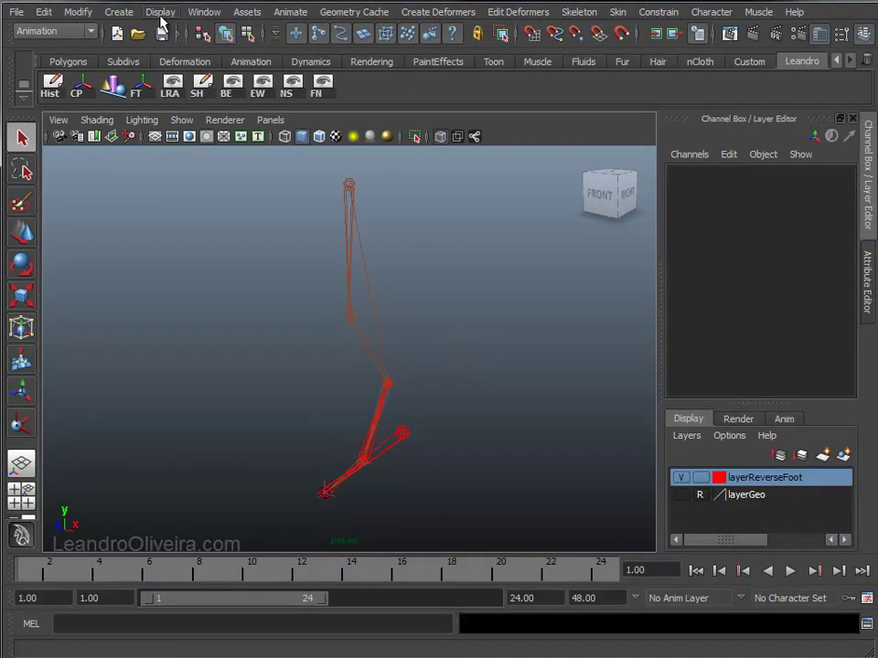
# Disable Interactive Creation and create NURBS circle nurbsCircle1 at the origin.
pyautogui.click(119, 12)
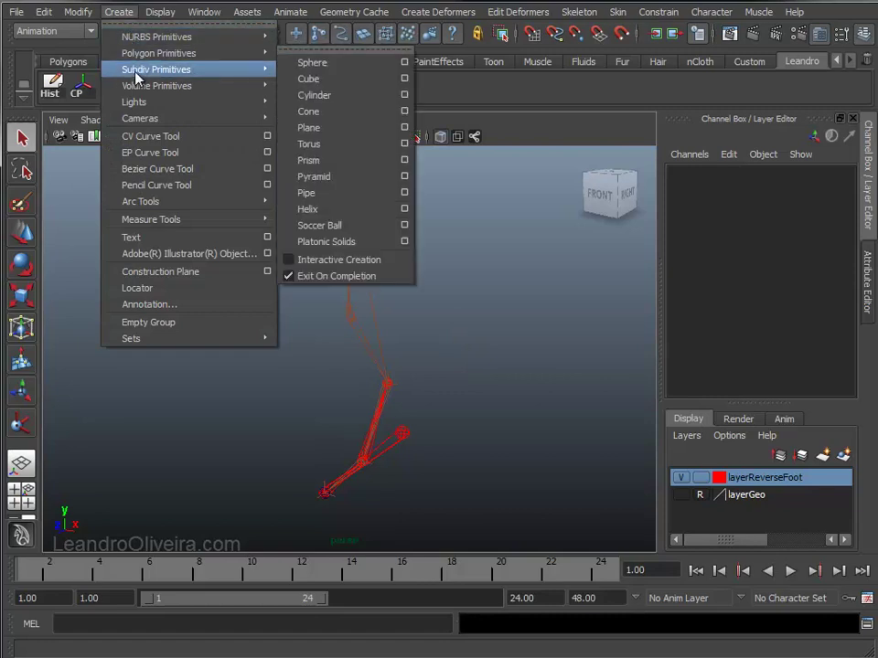
pyautogui.moveTo(156, 36)
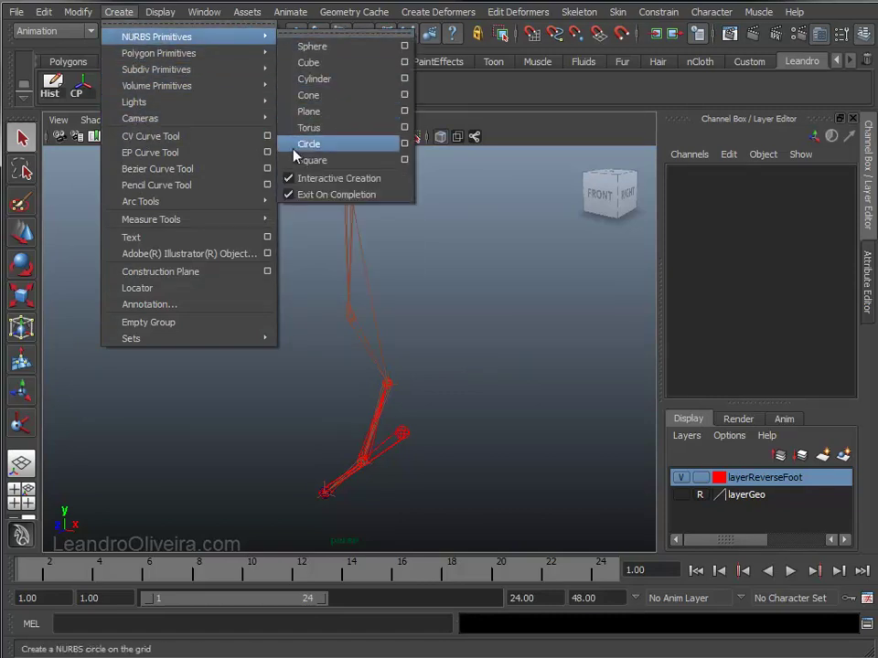
pyautogui.click(289, 178)
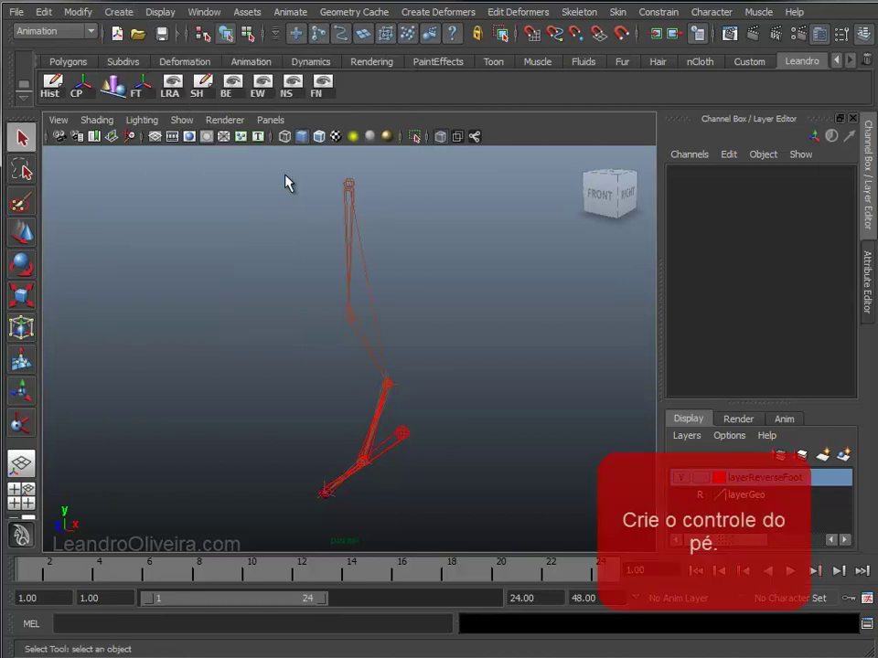
pyautogui.click(125, 18)
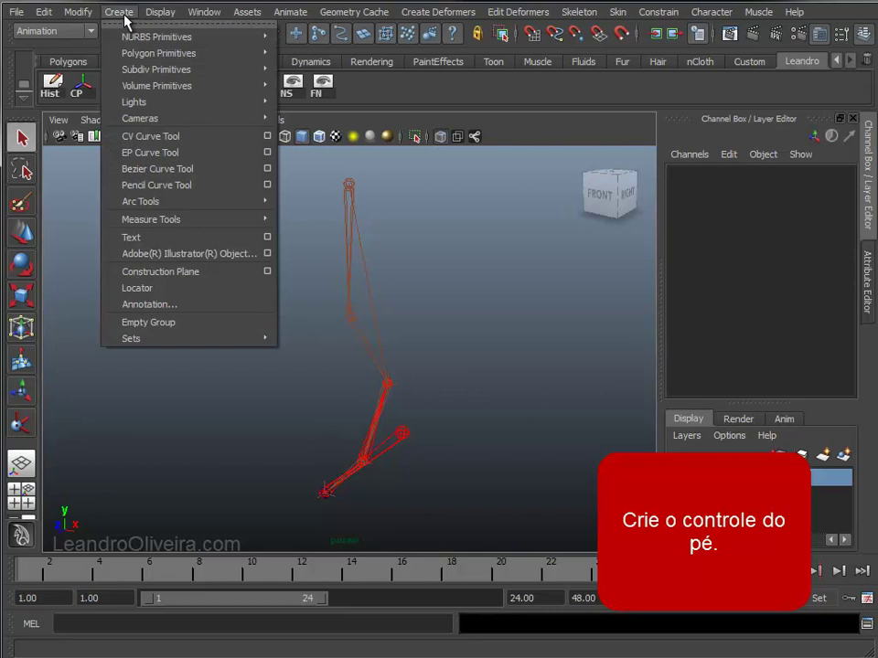
pyautogui.moveTo(156, 37)
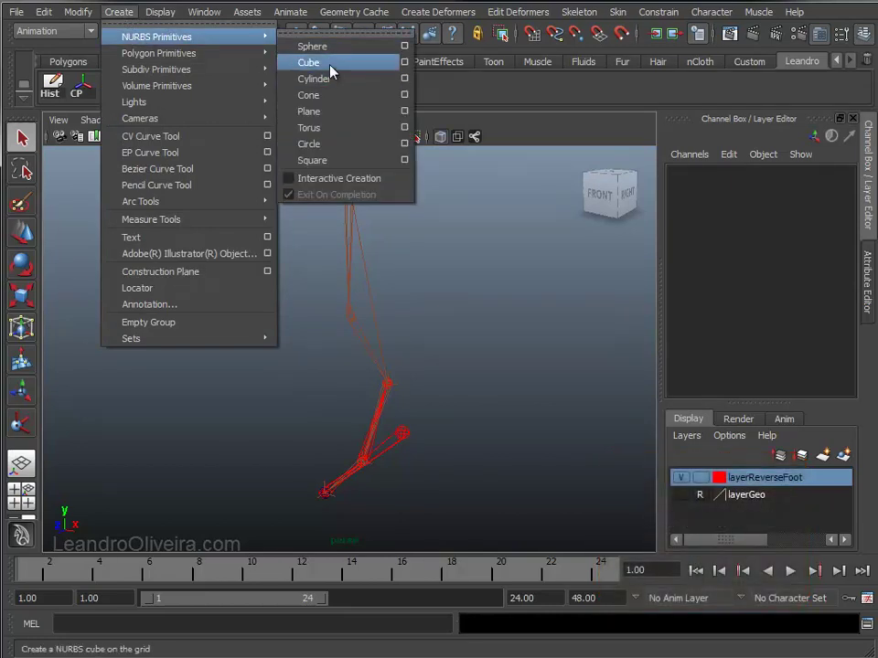
pyautogui.click(314, 145)
pyautogui.keyDown('alt'); pyautogui.moveTo(360, 473); pyautogui.dragTo(394, 478); pyautogui.keyUp('alt')
pyautogui.keyDown('alt'); pyautogui.moveTo(394, 478); pyautogui.dragTo(400, 458, button='right'); pyautogui.keyUp('alt')
pyautogui.moveTo(400, 458)
pyautogui.keyDown('alt'); pyautogui.mouseDown()
pyautogui.moveTo(328, 399)
pyautogui.moveTo(338, 427)
pyautogui.mouseUp(); pyautogui.keyUp('alt')
# Scale nurbsCircle1 uniformly to 8.838 and show the body geometry to check the fit.
pyautogui.press('w')
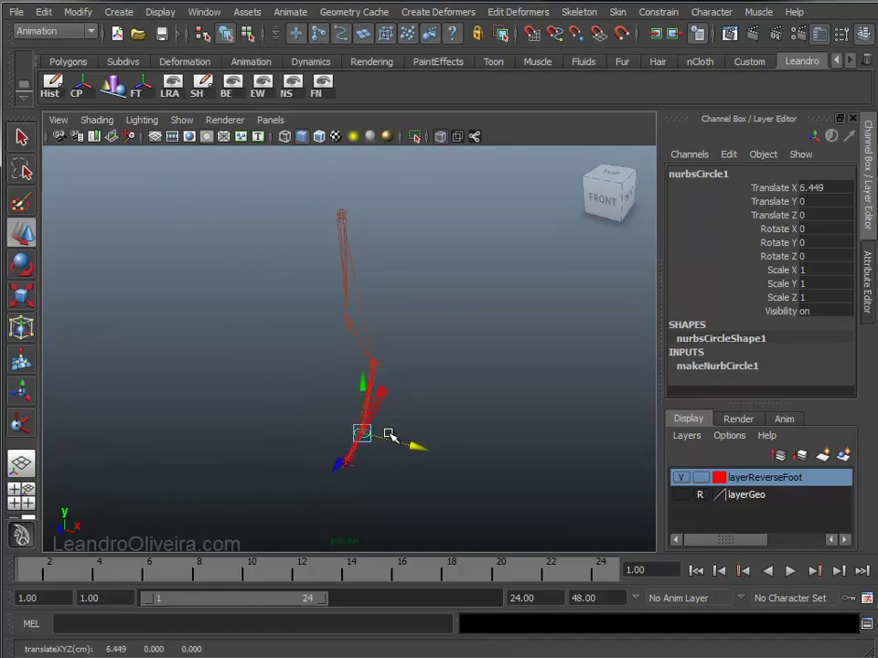
pyautogui.press('r')
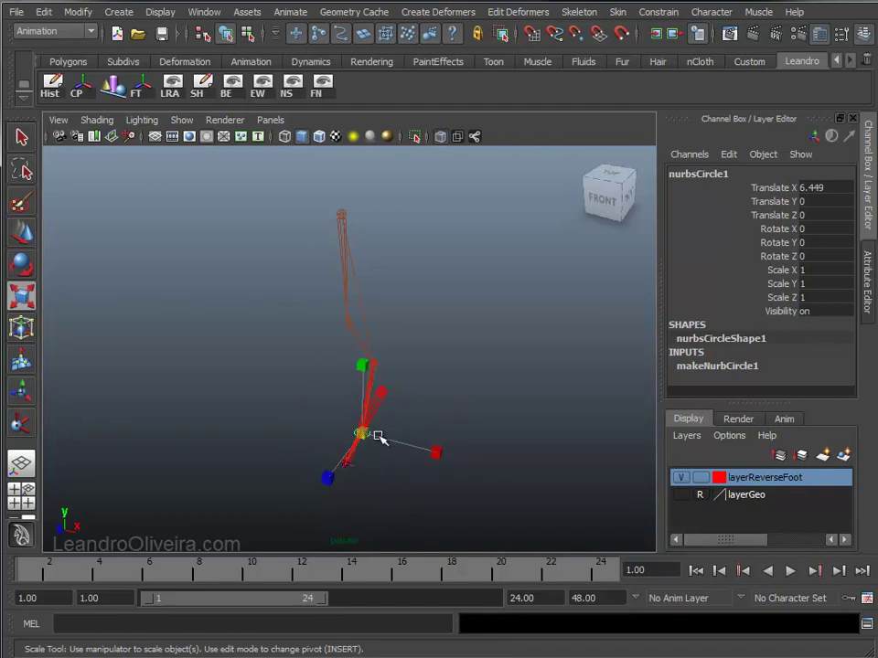
pyautogui.moveTo(364, 437)
pyautogui.mouseDown()
pyautogui.moveTo(464, 399)
pyautogui.moveTo(354, 357)
pyautogui.moveTo(401, 371)
pyautogui.mouseUp()
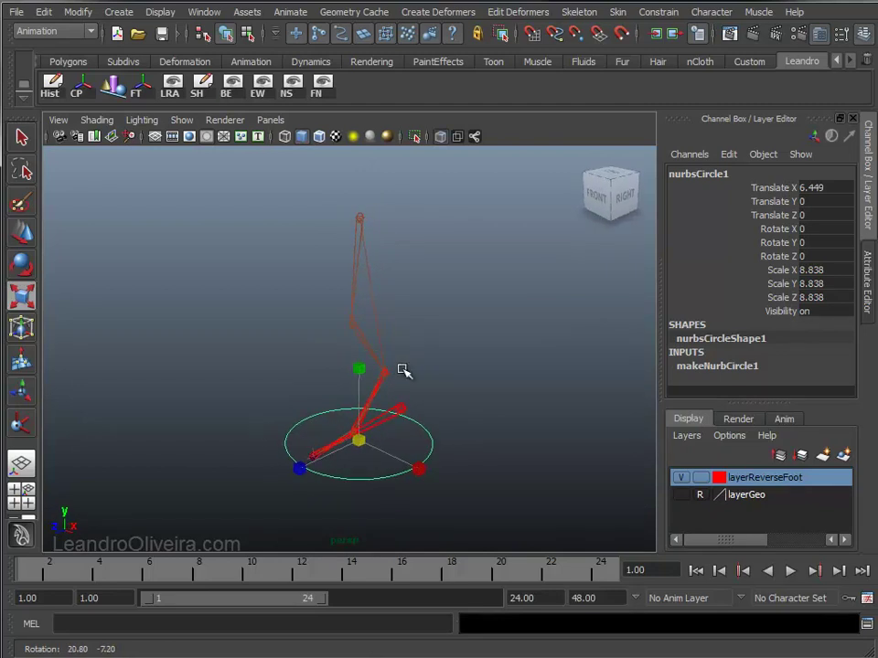
pyautogui.click(680, 496)
pyautogui.moveTo(519, 440)
pyautogui.keyDown('alt'); pyautogui.mouseDown()
pyautogui.moveTo(367, 459)
pyautogui.moveTo(330, 412)
pyautogui.moveTo(356, 382)
pyautogui.moveTo(386, 386)
pyautogui.moveTo(401, 405)
pyautogui.moveTo(352, 389)
pyautogui.moveTo(483, 374)
pyautogui.moveTo(426, 429)
pyautogui.moveTo(399, 423)
pyautogui.mouseUp(); pyautogui.keyUp('alt')
# Stretch the circle's Scale Z to 11.075, then hide the body geometry layer.
pyautogui.press('w')
pyautogui.press('r')
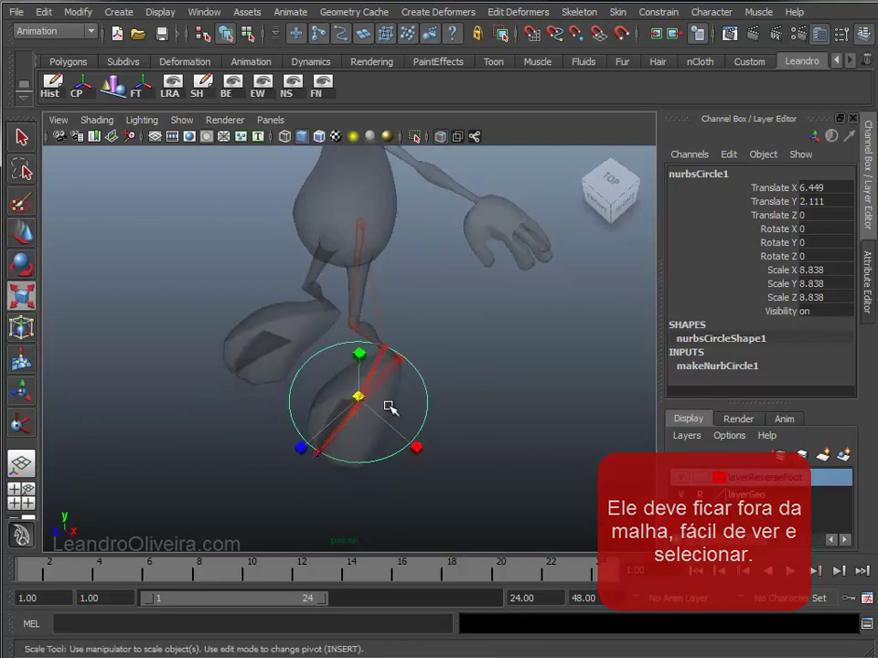
pyautogui.moveTo(303, 451)
pyautogui.mouseDown()
pyautogui.moveTo(286, 463)
pyautogui.moveTo(387, 425)
pyautogui.moveTo(455, 382)
pyautogui.moveTo(421, 365)
pyautogui.moveTo(303, 354)
pyautogui.moveTo(257, 368)
pyautogui.mouseUp()
pyautogui.moveTo(257, 369)
pyautogui.keyDown('alt'); pyautogui.mouseDown(button='right')
pyautogui.moveTo(337, 447)
pyautogui.moveTo(372, 435)
pyautogui.mouseUp(button='right'); pyautogui.keyUp('alt')
pyautogui.keyDown('alt'); pyautogui.moveTo(372, 435); pyautogui.dragTo(304, 356, button='middle'); pyautogui.keyUp('alt')
pyautogui.keyDown('alt'); pyautogui.moveTo(303, 356); pyautogui.dragTo(376, 355); pyautogui.keyUp('alt')
pyautogui.keyDown('alt'); pyautogui.moveTo(376, 355); pyautogui.dragTo(409, 450, button='right'); pyautogui.keyUp('alt')
pyautogui.moveTo(409, 451)
pyautogui.keyDown('alt'); pyautogui.mouseDown()
pyautogui.moveTo(298, 454)
pyautogui.moveTo(410, 451)
pyautogui.mouseUp(); pyautogui.keyUp('alt')
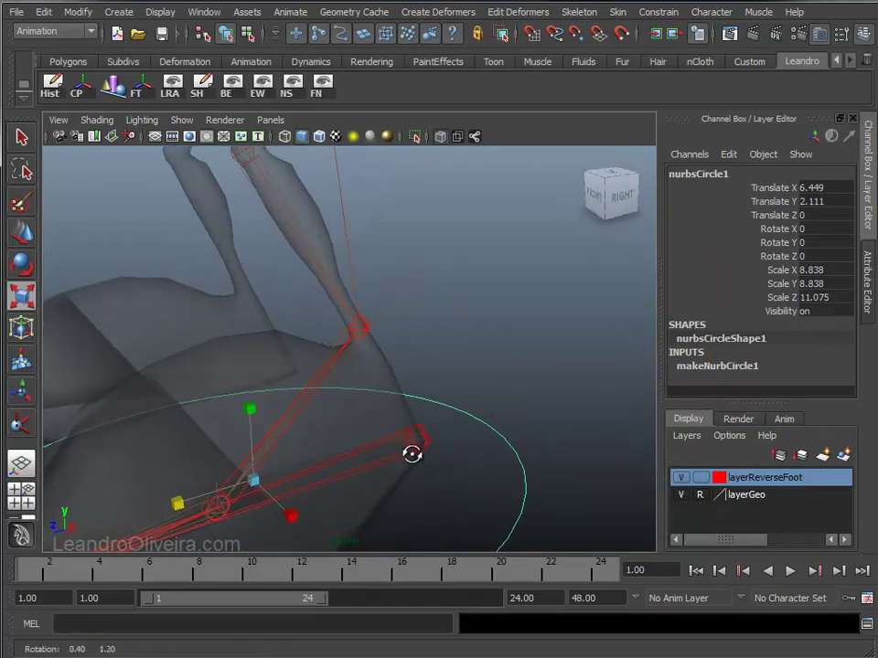
pyautogui.click(686, 501)
pyautogui.moveTo(530, 439)
pyautogui.keyDown('alt'); pyautogui.mouseDown()
pyautogui.moveTo(504, 431)
pyautogui.moveTo(375, 435)
pyautogui.mouseUp(); pyautogui.keyUp('alt')
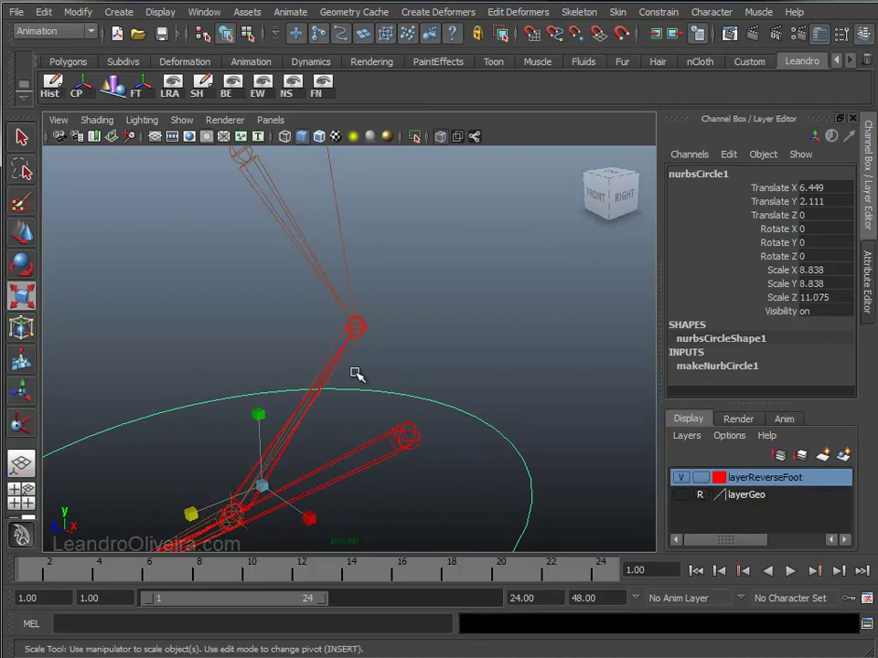
pyautogui.click(504, 289)
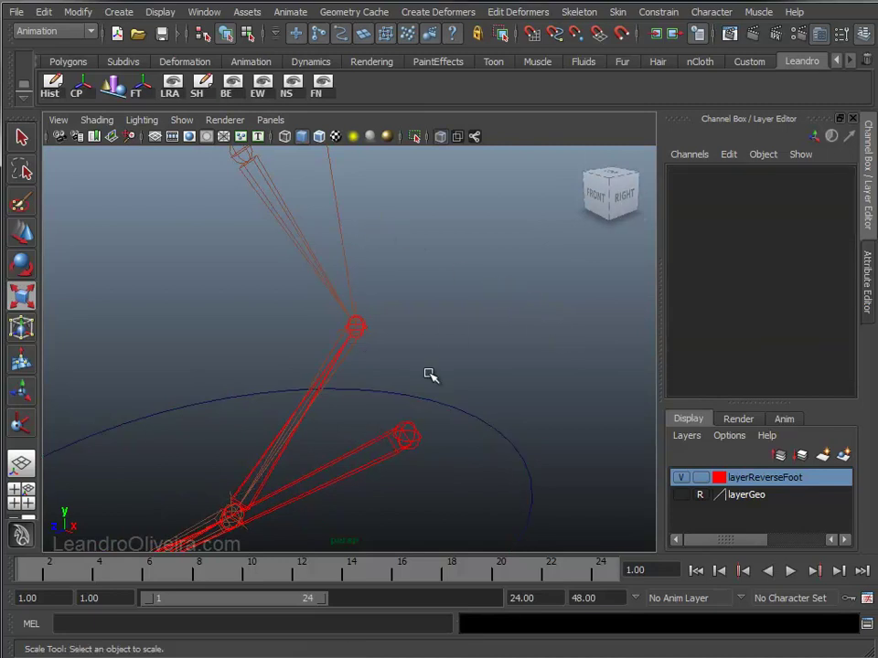
# Snap the foot circle's pivot to the ankle joint.
pyautogui.moveTo(448, 413); pyautogui.dragTo(450, 415)
pyautogui.press('w')
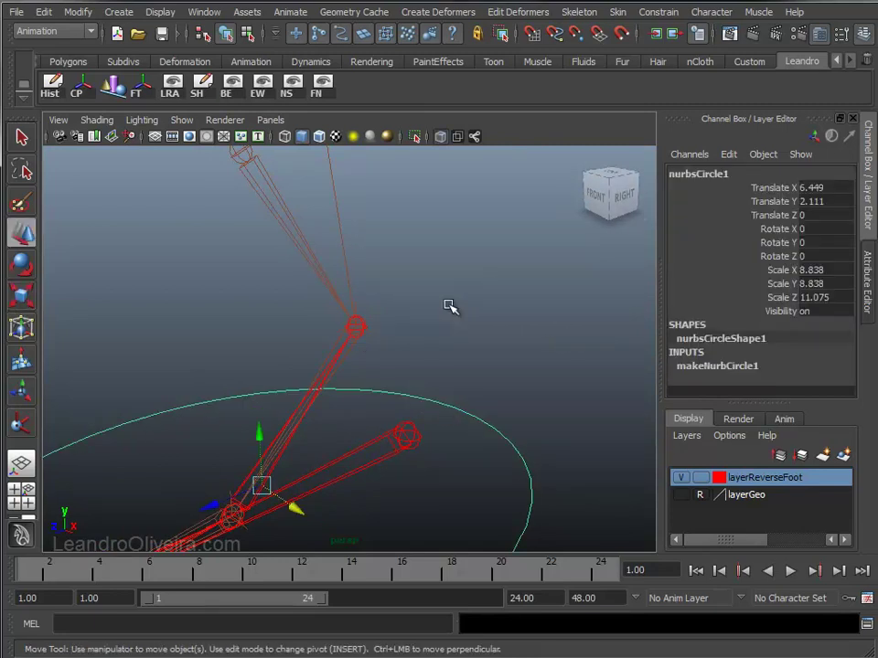
pyautogui.press('Insert')
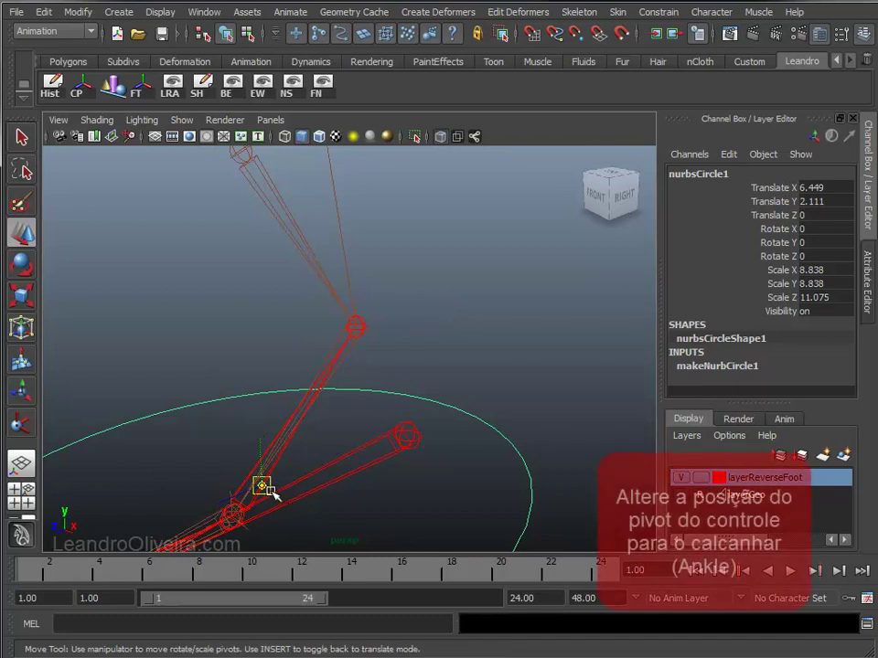
pyautogui.moveTo(263, 483); pyautogui.dragTo(331, 410)
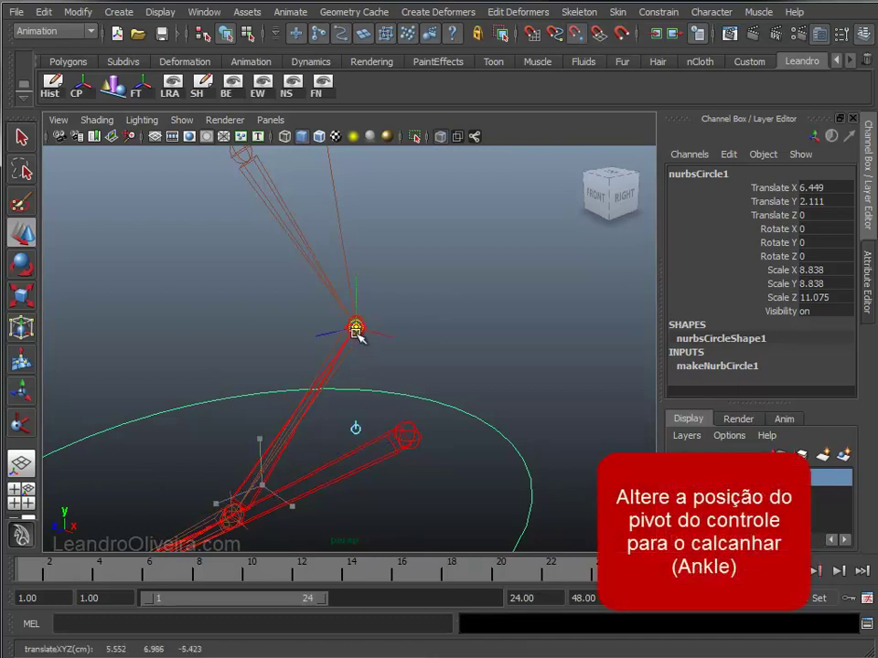
pyautogui.press('Insert')
pyautogui.moveTo(450, 337)
pyautogui.keyDown('alt'); pyautogui.mouseDown()
pyautogui.moveTo(452, 350)
pyautogui.moveTo(373, 276)
pyautogui.moveTo(405, 268)
pyautogui.mouseUp(); pyautogui.keyUp('alt')
pyautogui.click(453, 305)
# Make layerGeo visible and display the circle's control vertices.
pyautogui.moveTo(442, 408); pyautogui.dragTo(442, 409)
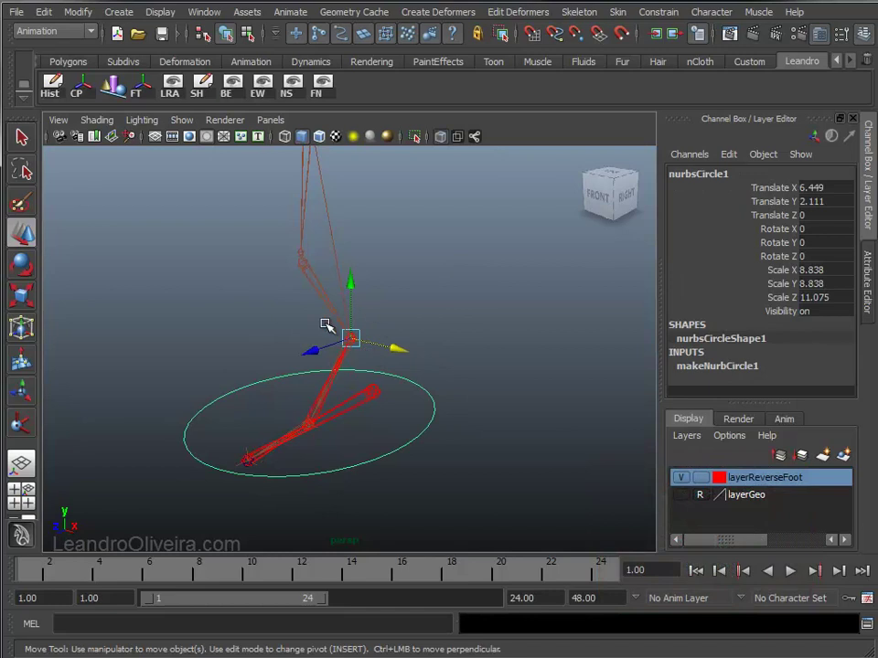
pyautogui.moveTo(491, 322)
pyautogui.keyDown('alt'); pyautogui.mouseDown()
pyautogui.moveTo(554, 298)
pyautogui.moveTo(493, 309)
pyautogui.mouseUp(); pyautogui.keyUp('alt')
pyautogui.click(679, 495)
pyautogui.moveTo(509, 369)
pyautogui.keyDown('alt'); pyautogui.mouseDown()
pyautogui.moveTo(518, 417)
pyautogui.moveTo(545, 431)
pyautogui.moveTo(448, 396)
pyautogui.mouseUp(); pyautogui.keyUp('alt')
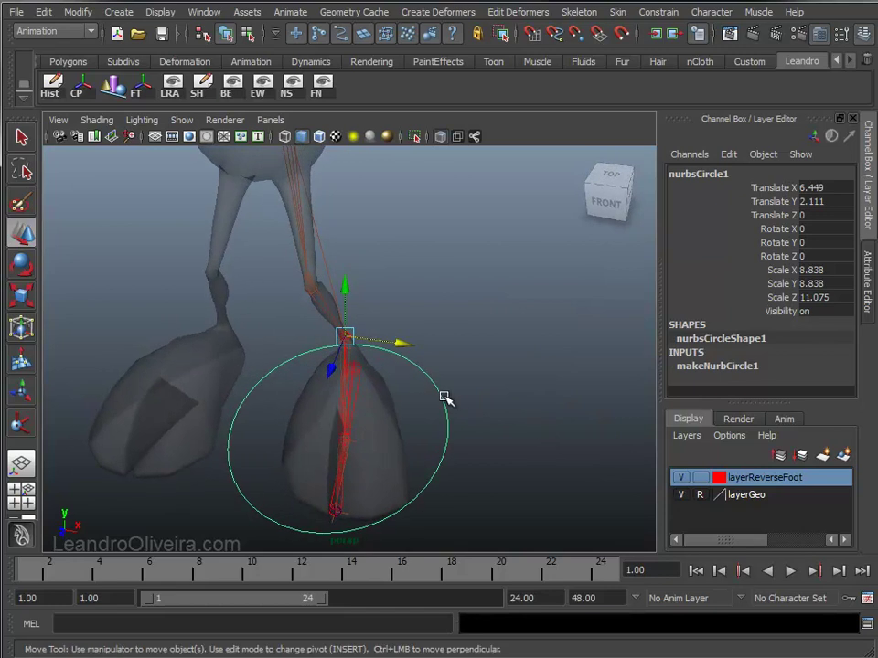
pyautogui.moveTo(443, 398); pyautogui.dragTo(362, 396, button='right')
pyautogui.moveTo(382, 397)
pyautogui.keyDown('alt'); pyautogui.mouseDown()
pyautogui.moveTo(457, 397)
pyautogui.moveTo(324, 373)
pyautogui.mouseUp(); pyautogui.keyUp('alt')
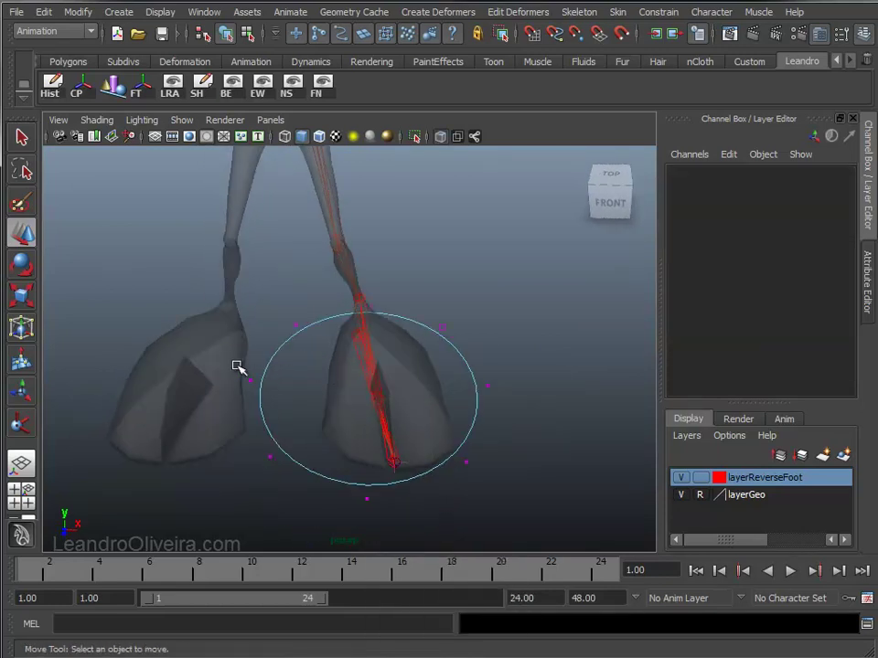
# Pull the circle's left and lower-left CVs inward toward the foot.
pyautogui.moveTo(236, 367); pyautogui.dragTo(272, 398)
pyautogui.moveTo(192, 378); pyautogui.dragTo(261, 385, button='middle')
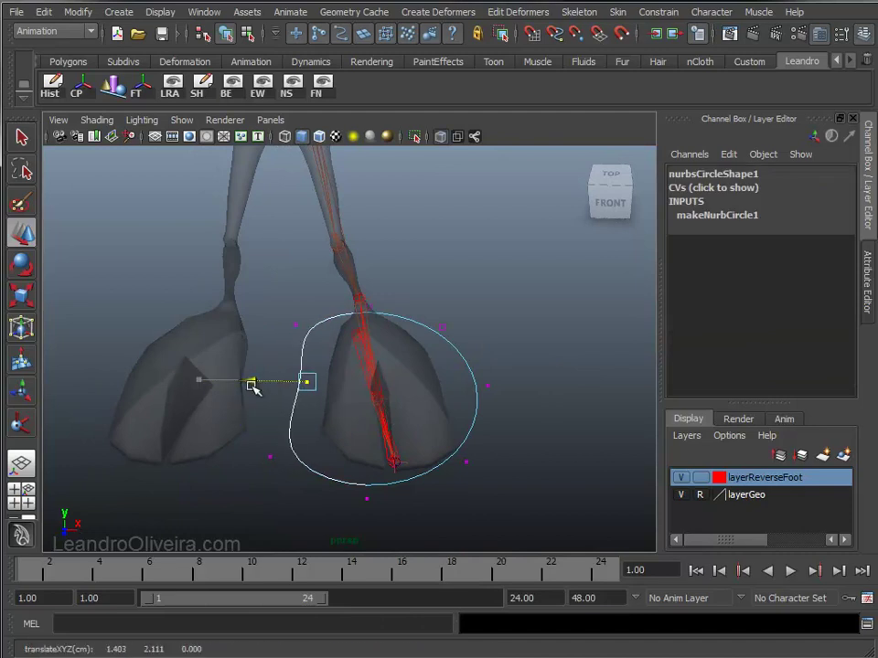
pyautogui.moveTo(245, 441); pyautogui.dragTo(289, 479)
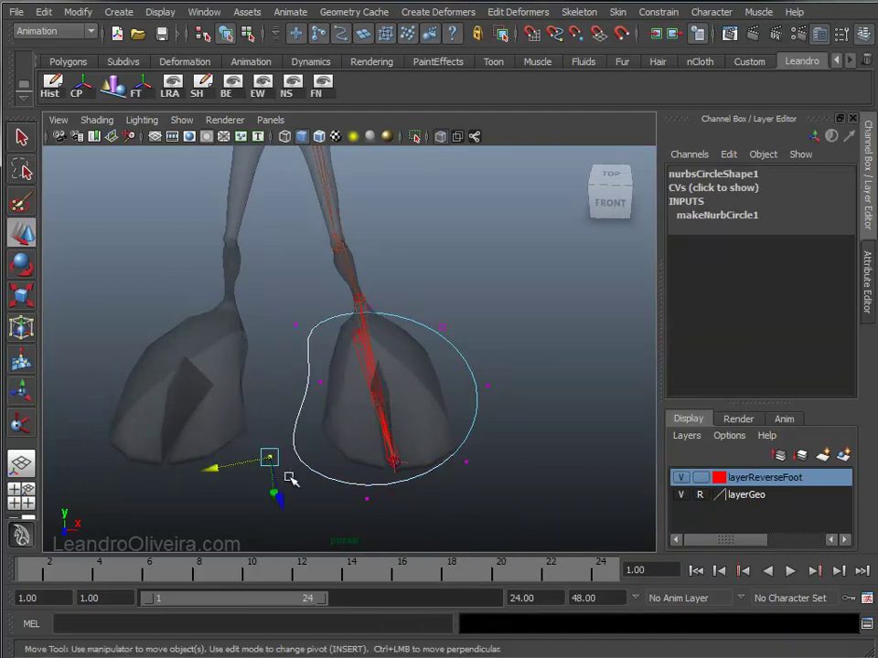
pyautogui.click(839, 37)
pyautogui.press('w')
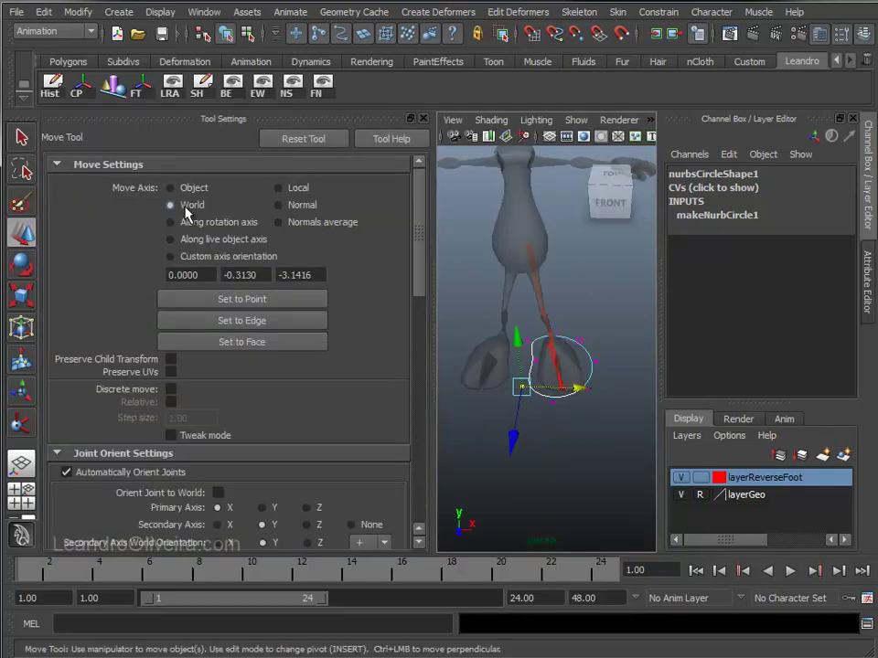
pyautogui.click(423, 117)
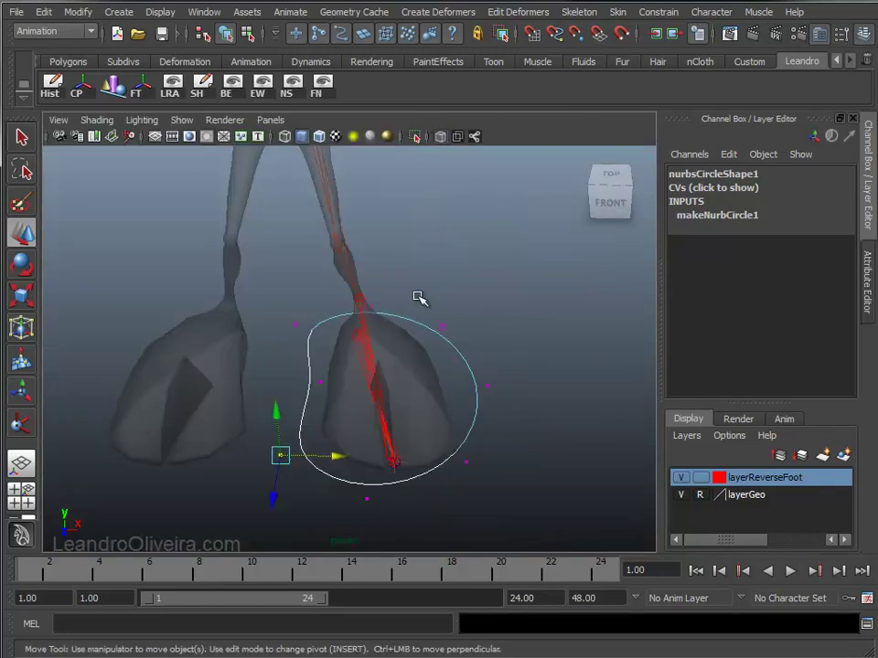
pyautogui.moveTo(342, 456); pyautogui.dragTo(340, 458)
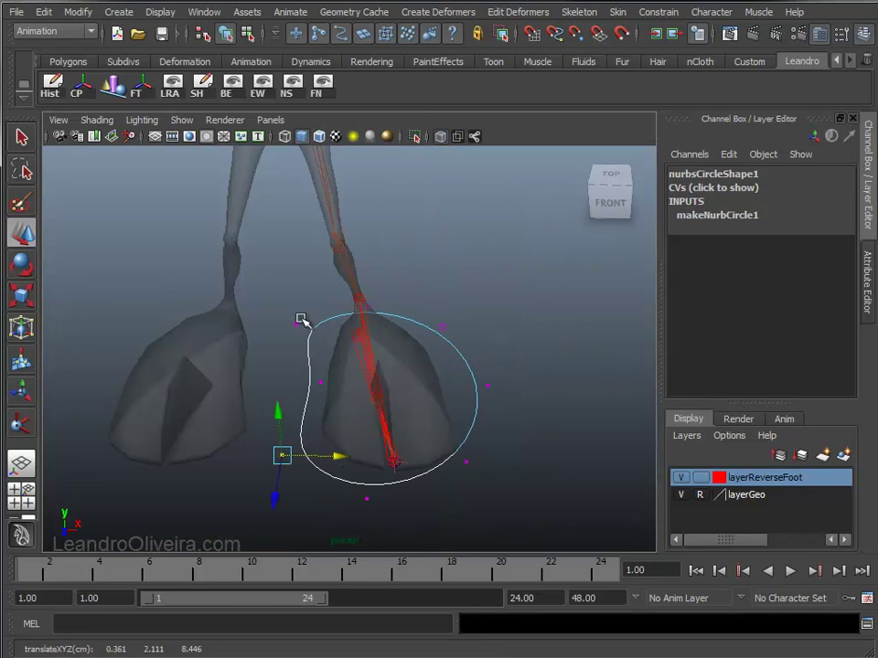
# Move the lower and right-side CVs in to follow the foot outline.
pyautogui.click(297, 324)
pyautogui.moveTo(344, 329); pyautogui.dragTo(348, 329)
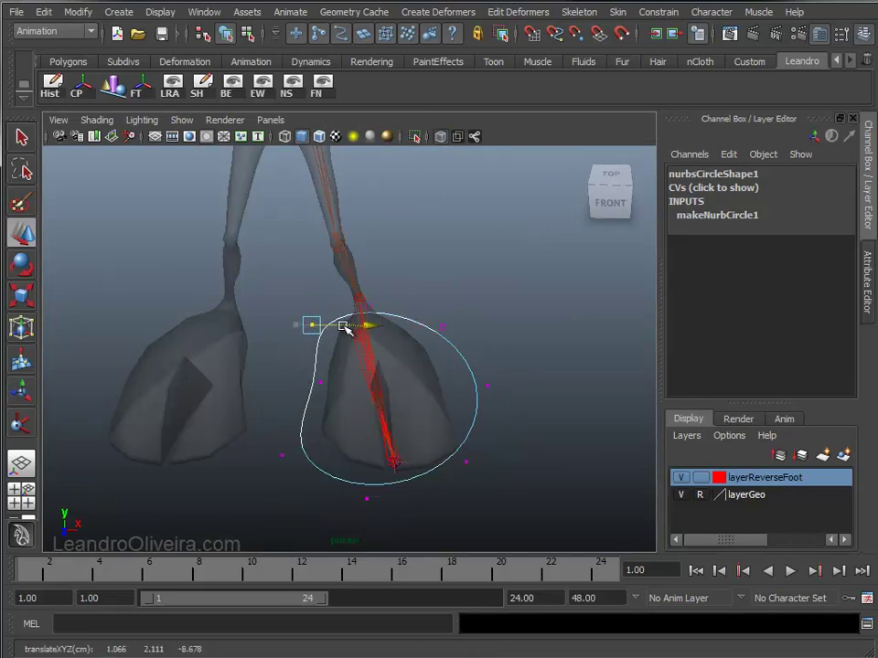
pyautogui.moveTo(384, 424)
pyautogui.keyDown('alt'); pyautogui.mouseDown()
pyautogui.moveTo(435, 435)
pyautogui.moveTo(432, 426)
pyautogui.mouseUp(); pyautogui.keyUp('alt')
pyautogui.keyDown('alt'); pyautogui.moveTo(431, 426); pyautogui.dragTo(339, 445, button='middle'); pyautogui.keyUp('alt')
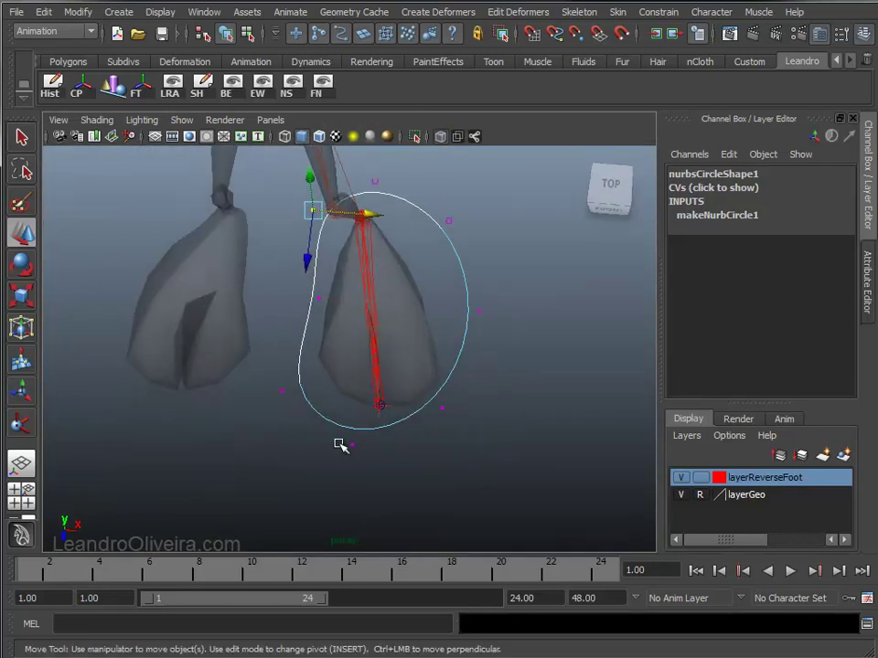
pyautogui.moveTo(369, 466)
pyautogui.mouseDown()
pyautogui.moveTo(419, 450)
pyautogui.moveTo(421, 385)
pyautogui.mouseUp()
pyautogui.moveTo(476, 413); pyautogui.dragTo(498, 413)
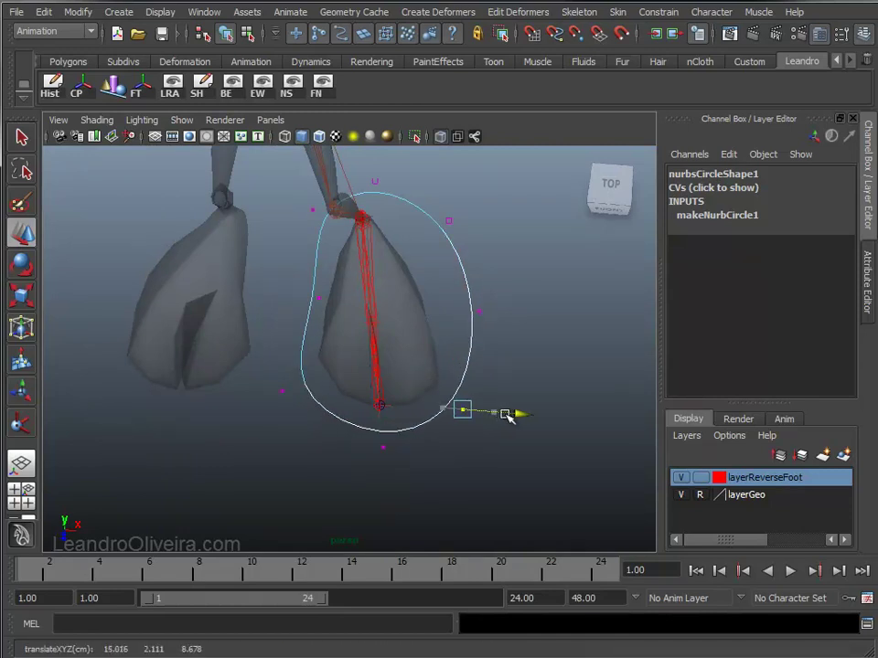
pyautogui.moveTo(515, 337); pyautogui.dragTo(450, 288)
pyautogui.moveTo(530, 314); pyautogui.dragTo(518, 313)
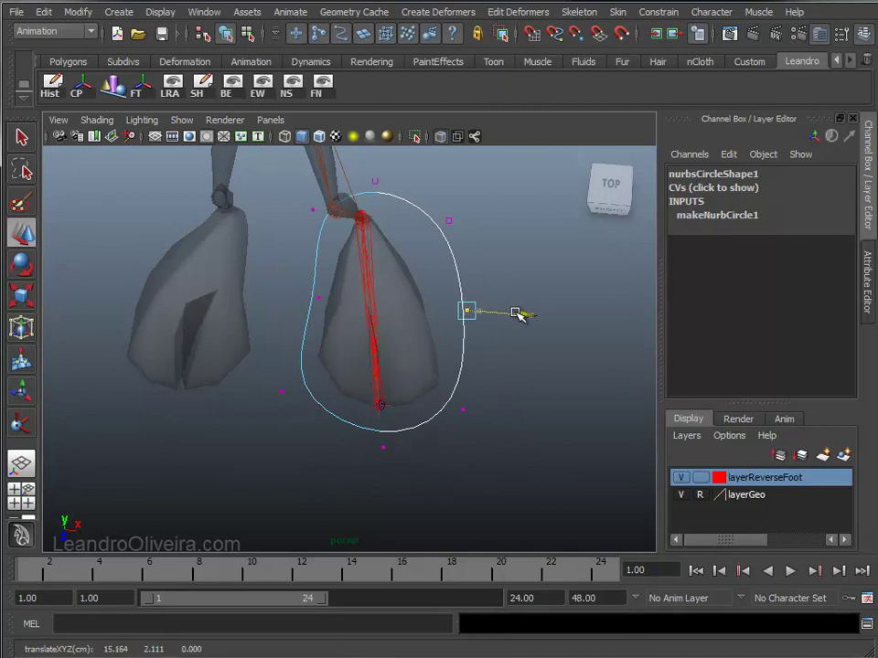
# Move the top-right CV left to hug the foot and check the fit.
pyautogui.keyDown('alt'); pyautogui.moveTo(503, 274); pyautogui.dragTo(475, 292); pyautogui.keyUp('alt')
pyautogui.moveTo(485, 209); pyautogui.dragTo(448, 242)
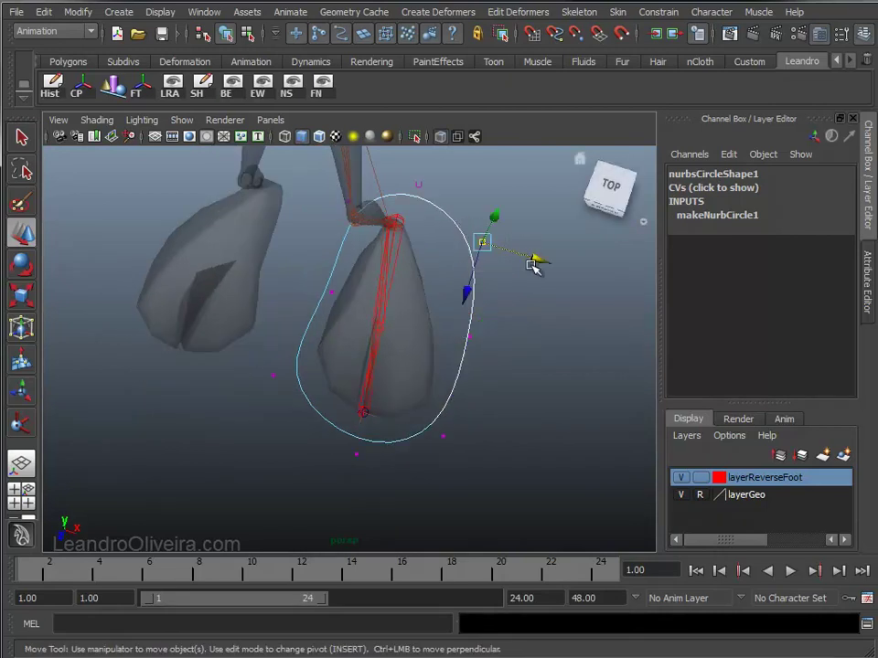
pyautogui.moveTo(503, 262)
pyautogui.mouseDown()
pyautogui.moveTo(471, 243)
pyautogui.moveTo(427, 270)
pyautogui.mouseUp()
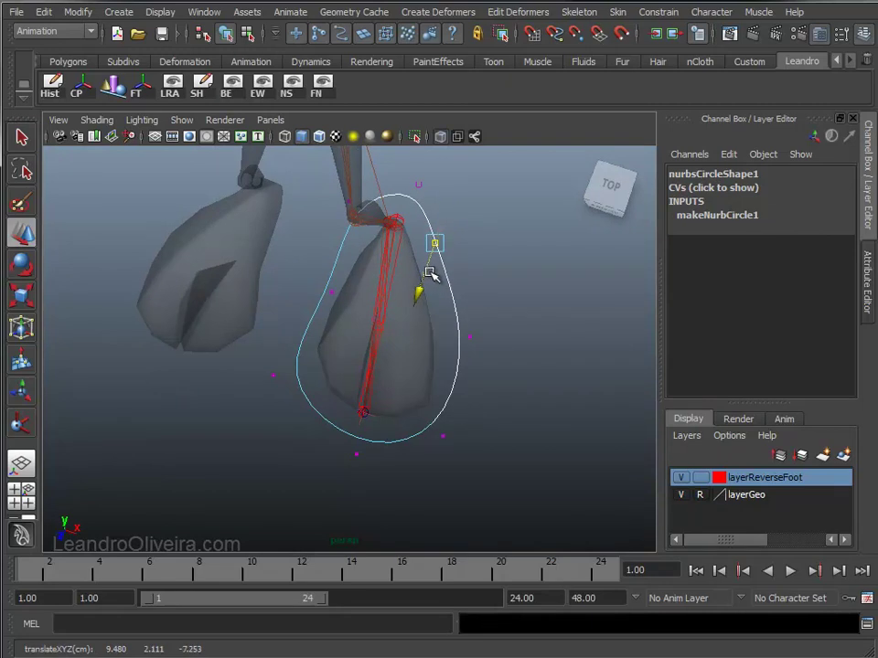
pyautogui.moveTo(481, 253)
pyautogui.keyDown('alt'); pyautogui.mouseDown()
pyautogui.moveTo(403, 222)
pyautogui.moveTo(519, 225)
pyautogui.moveTo(548, 257)
pyautogui.moveTo(497, 278)
pyautogui.moveTo(298, 225)
pyautogui.moveTo(325, 147)
pyautogui.moveTo(394, 149)
pyautogui.moveTo(453, 170)
pyautogui.moveTo(440, 210)
pyautogui.mouseUp(); pyautogui.keyUp('alt')
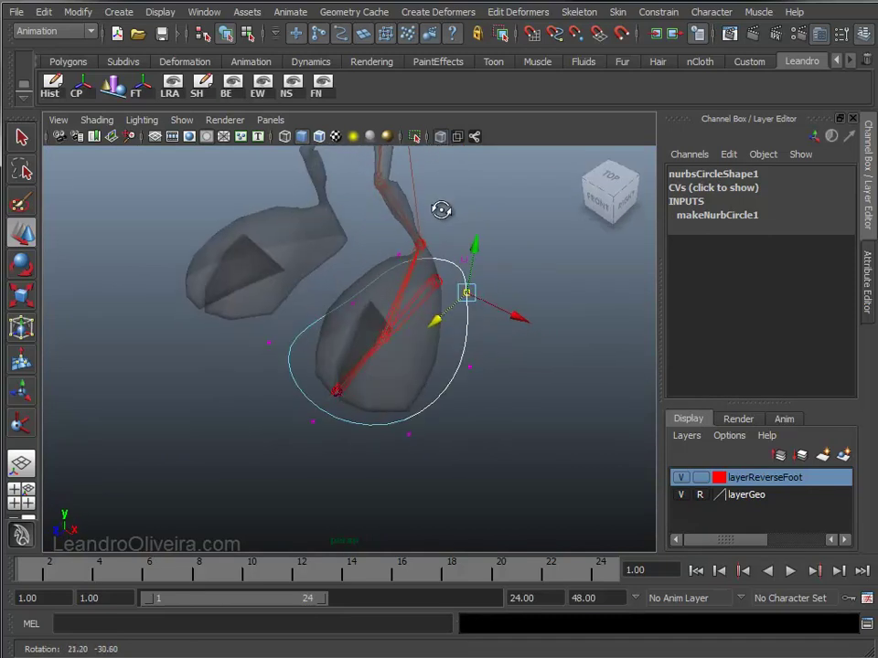
pyautogui.keyDown('alt'); pyautogui.moveTo(441, 209); pyautogui.dragTo(449, 251, button='middle'); pyautogui.keyUp('alt')
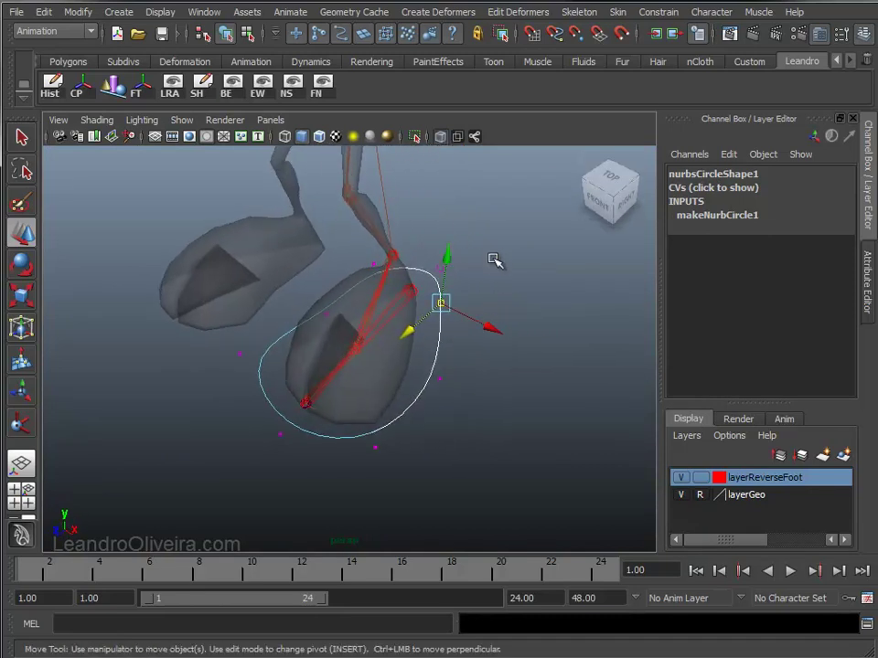
# Return the circle to Object Mode and reselect the whole circle.
pyautogui.rightClick(440, 305)
pyautogui.moveTo(433, 370); pyautogui.dragTo(477, 353, button='right')
pyautogui.moveTo(480, 355)
pyautogui.keyDown('alt'); pyautogui.mouseDown()
pyautogui.moveTo(534, 353)
pyautogui.moveTo(503, 384)
pyautogui.moveTo(439, 355)
pyautogui.mouseUp(); pyautogui.keyUp('alt')
pyautogui.click(530, 360)
pyautogui.click(437, 355)
pyautogui.moveTo(512, 317)
pyautogui.keyDown('alt'); pyautogui.mouseDown()
pyautogui.moveTo(462, 368)
pyautogui.moveTo(337, 325)
pyautogui.moveTo(329, 278)
pyautogui.moveTo(476, 296)
pyautogui.moveTo(566, 291)
pyautogui.mouseUp(); pyautogui.keyUp('alt')
# Rename nurbsCircle1 to ctrl_l_Foot, then deselect and view the whole leg.
pyautogui.doubleClick(699, 175)
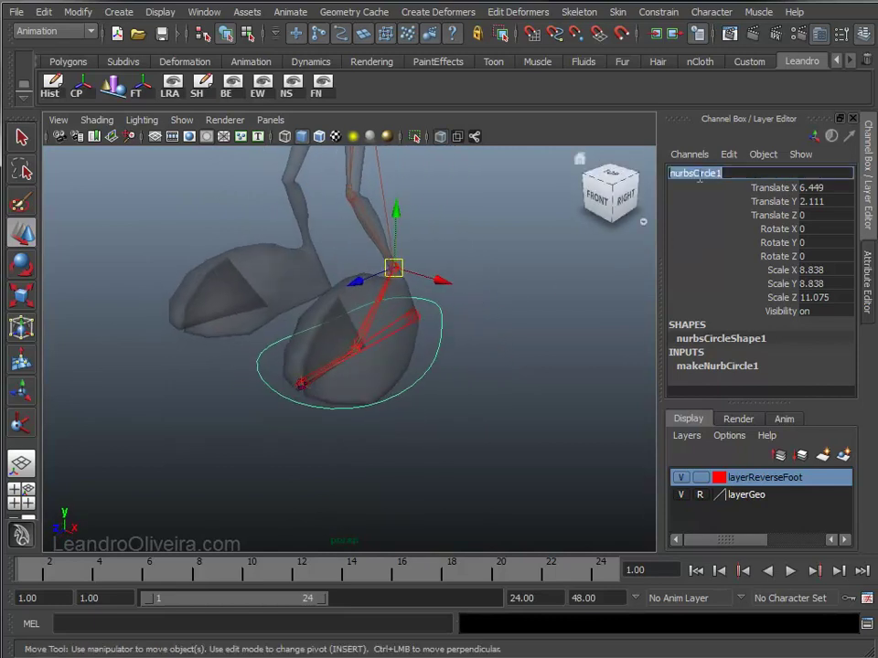
pyautogui.write('ctrl_l_Foot')
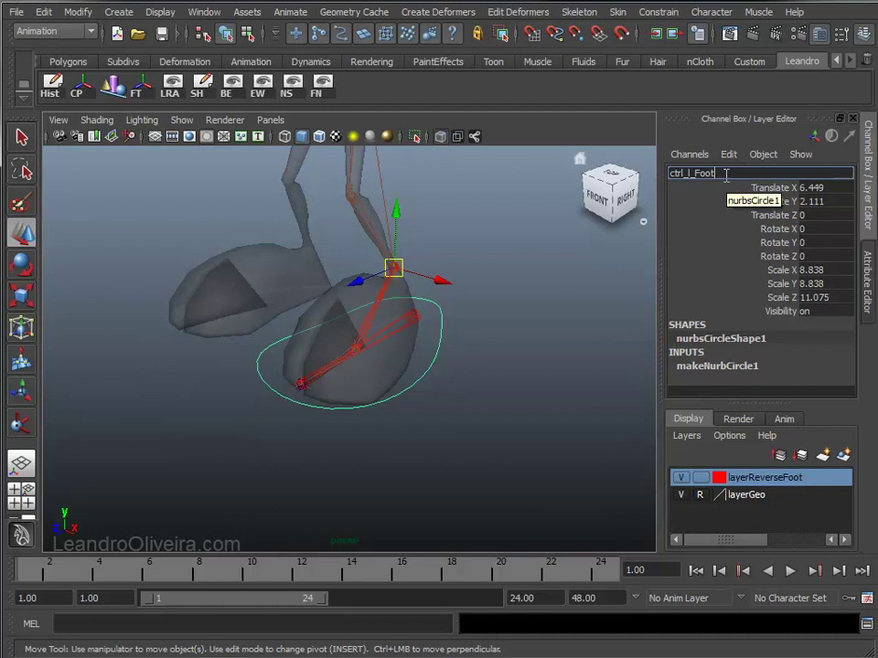
pyautogui.press('Return')
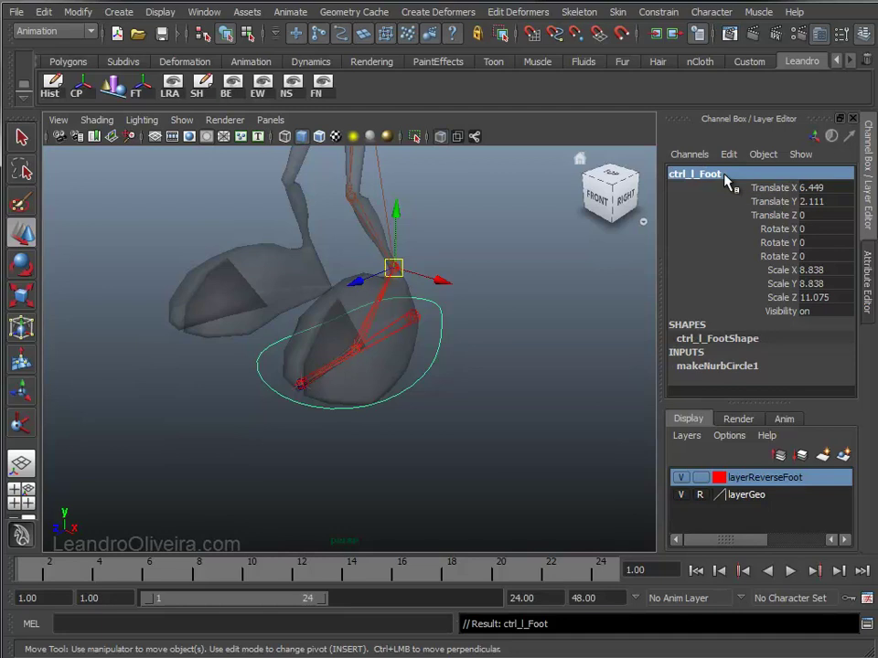
pyautogui.moveTo(530, 304)
pyautogui.keyDown('alt'); pyautogui.mouseDown()
pyautogui.moveTo(530, 378)
pyautogui.moveTo(489, 381)
pyautogui.moveTo(513, 341)
pyautogui.mouseUp(); pyautogui.keyUp('alt')
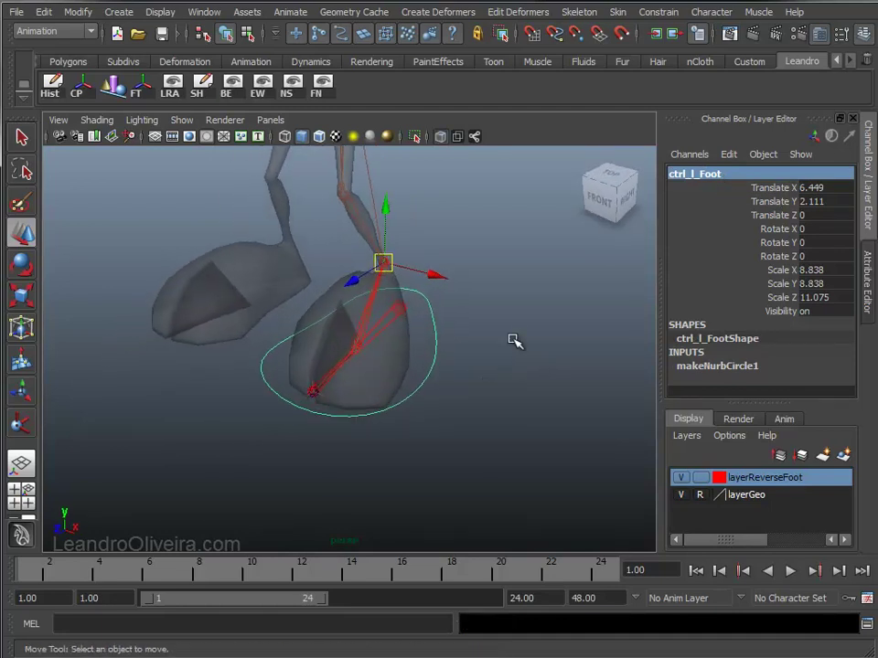
pyautogui.click(510, 339)
pyautogui.keyDown('alt'); pyautogui.moveTo(505, 334); pyautogui.dragTo(486, 354, button='right'); pyautogui.keyUp('alt')
pyautogui.moveTo(486, 353)
pyautogui.keyDown('alt'); pyautogui.mouseDown()
pyautogui.moveTo(476, 313)
pyautogui.moveTo(504, 288)
pyautogui.moveTo(523, 319)
pyautogui.moveTo(426, 288)
pyautogui.moveTo(359, 286)
pyautogui.moveTo(420, 284)
pyautogui.mouseUp(); pyautogui.keyUp('alt')
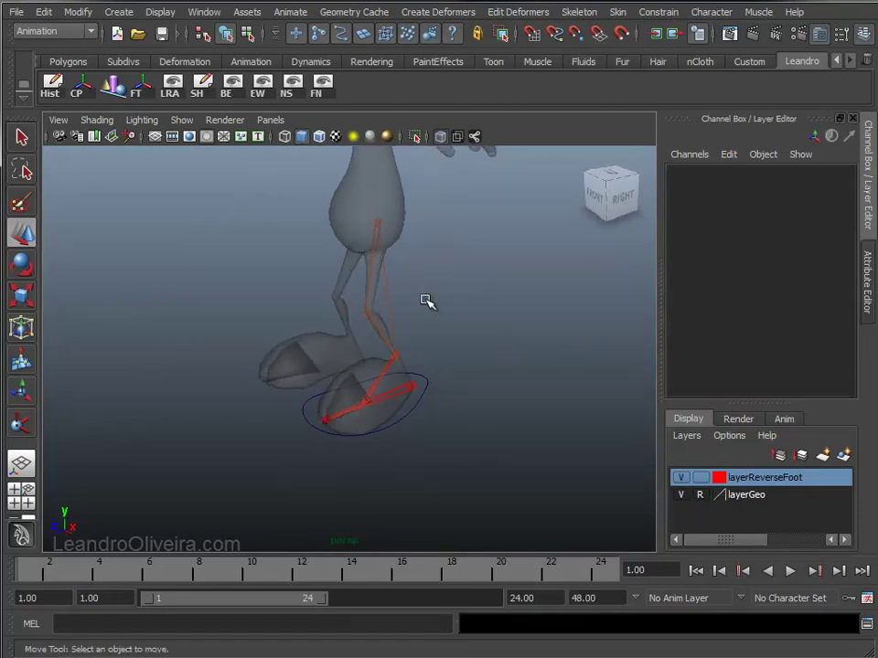
pyautogui.keyDown('alt'); pyautogui.moveTo(425, 300); pyautogui.dragTo(463, 368, button='right'); pyautogui.keyUp('alt')
pyautogui.moveTo(463, 368)
pyautogui.keyDown('alt'); pyautogui.mouseDown()
pyautogui.moveTo(511, 368)
pyautogui.moveTo(457, 301)
pyautogui.mouseUp(); pyautogui.keyUp('alt')
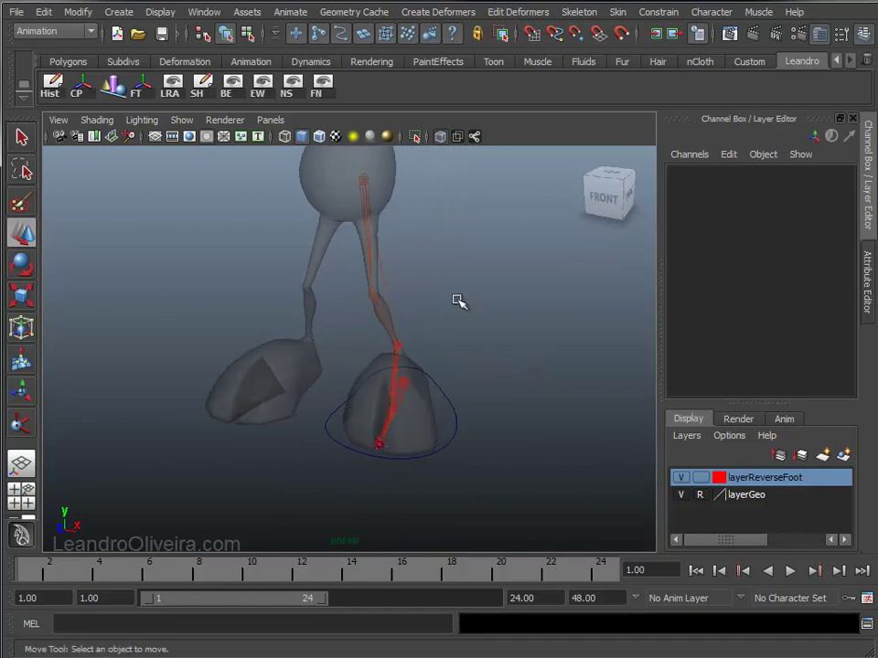
pyautogui.keyDown('alt'); pyautogui.moveTo(364, 177); pyautogui.dragTo(447, 260); pyautogui.keyUp('alt')
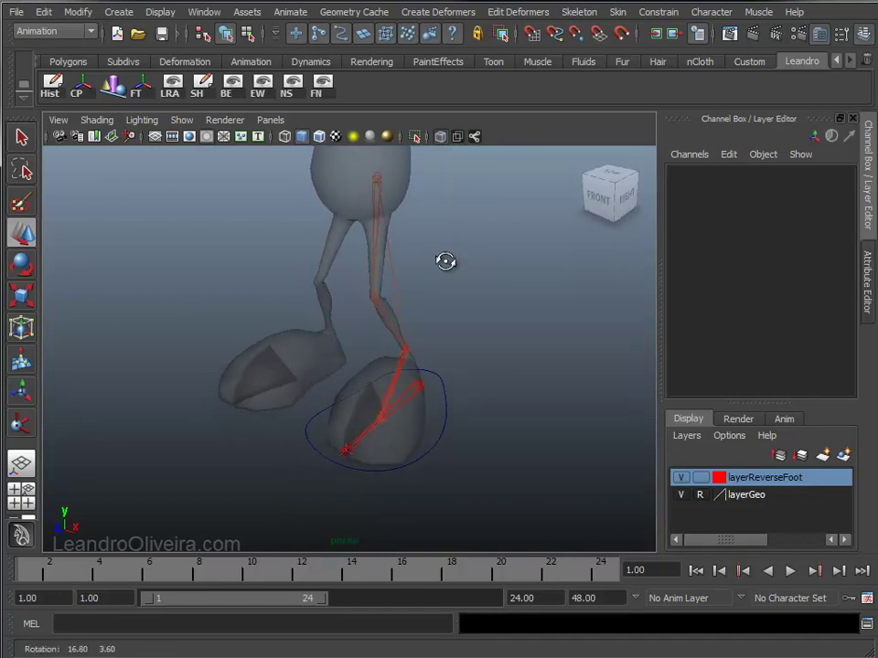
pyautogui.press('space')
# Switch the viewport to Top View and turn on the grid.
pyautogui.moveTo(493, 290); pyautogui.dragTo(435, 304)
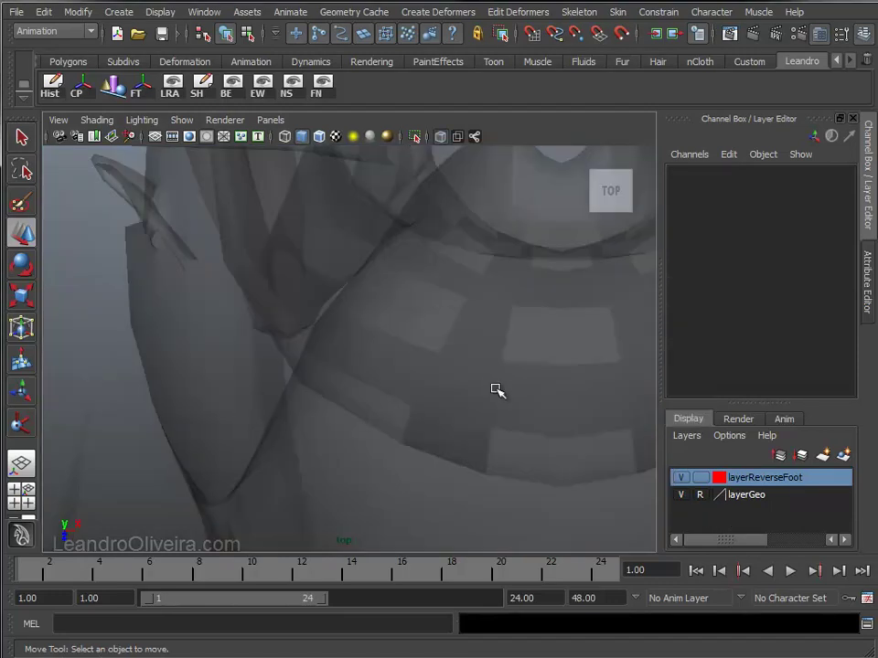
pyautogui.moveTo(496, 390)
pyautogui.keyDown('alt'); pyautogui.mouseDown(button='right')
pyautogui.moveTo(311, 264)
pyautogui.moveTo(408, 358)
pyautogui.moveTo(473, 310)
pyautogui.mouseUp(button='right'); pyautogui.keyUp('alt')
pyautogui.moveTo(473, 310)
pyautogui.keyDown('alt'); pyautogui.mouseDown(button='middle')
pyautogui.moveTo(382, 288)
pyautogui.moveTo(403, 306)
pyautogui.moveTo(422, 307)
pyautogui.mouseUp(button='middle'); pyautogui.keyUp('alt')
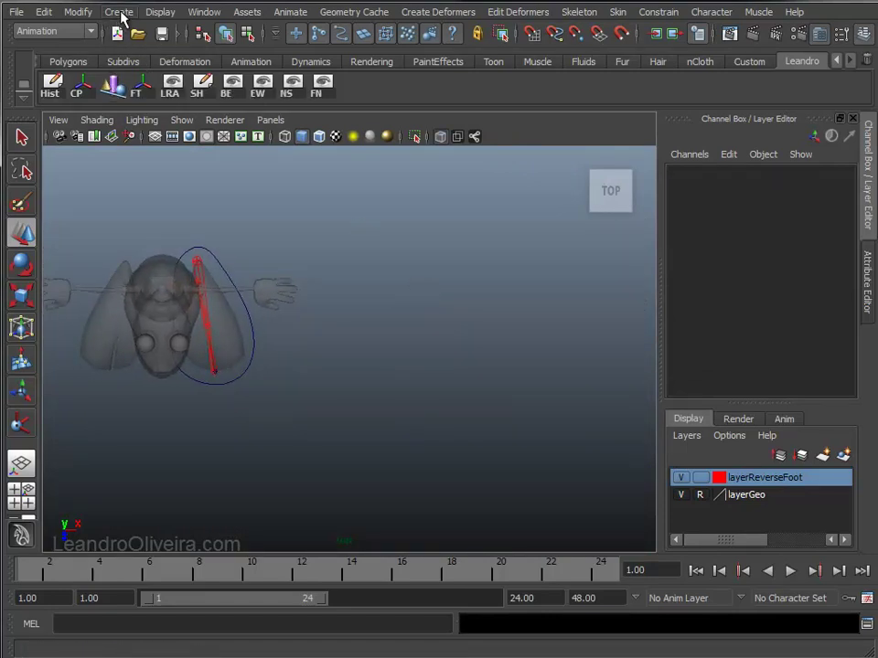
pyautogui.click(155, 137)
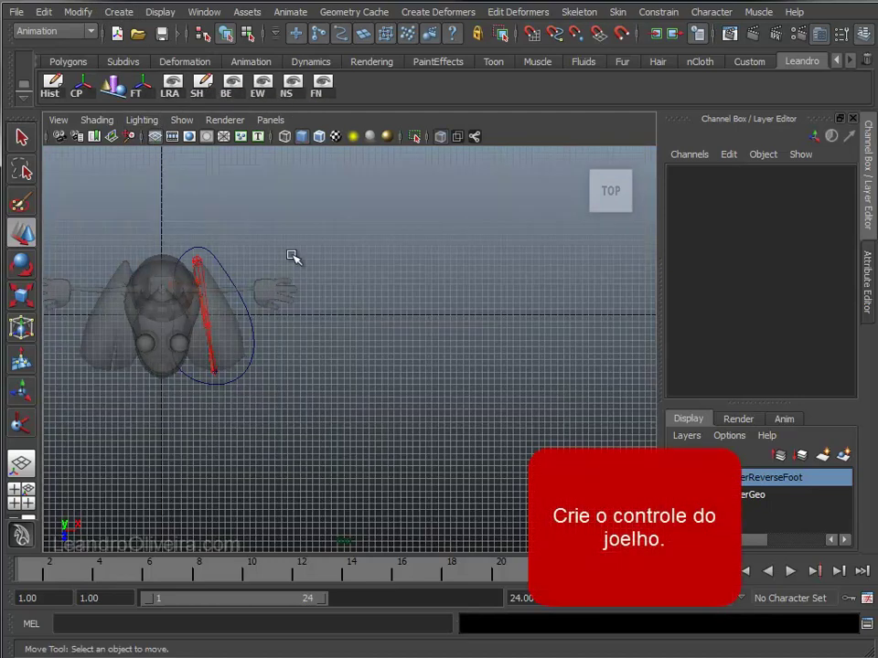
# Start a CV curve beside the foot, placing its first point with grid snapping.
pyautogui.click(118, 13)
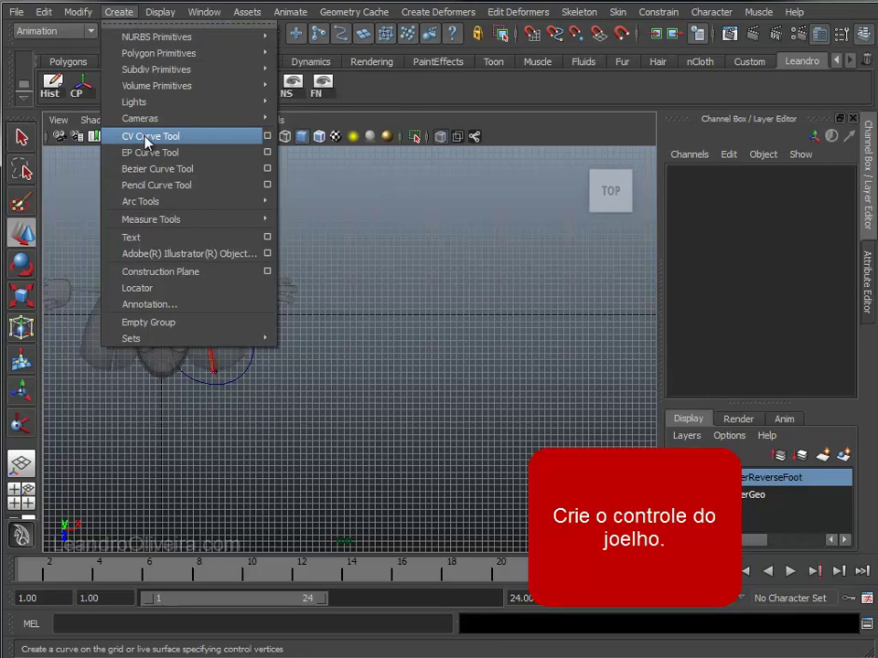
pyautogui.click(267, 137)
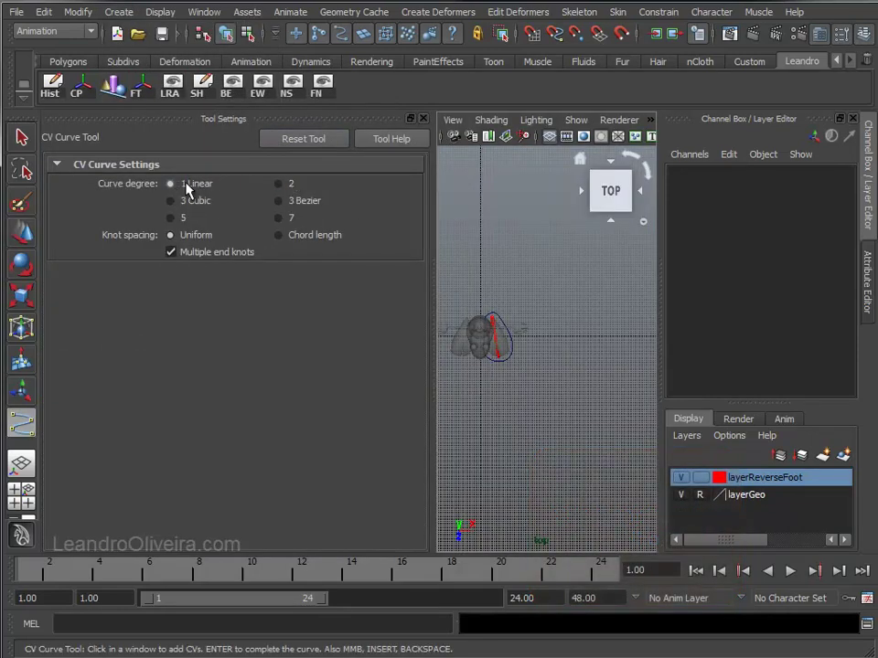
pyautogui.click(424, 119)
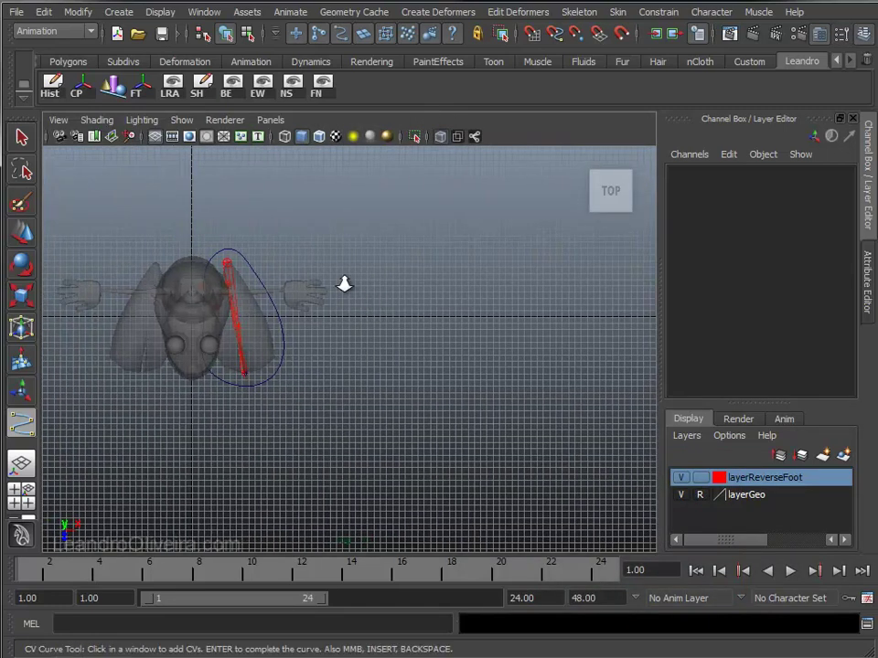
pyautogui.scroll(3, 344, 284)
pyautogui.scroll(3, 430, 384)
pyautogui.moveTo(430, 337)
pyautogui.keyDown('alt'); pyautogui.mouseDown(button='middle')
pyautogui.moveTo(405, 274)
pyautogui.moveTo(349, 276)
pyautogui.mouseUp(button='middle'); pyautogui.keyUp('alt')
pyautogui.scroll(2, 405, 275)
pyautogui.press('x')
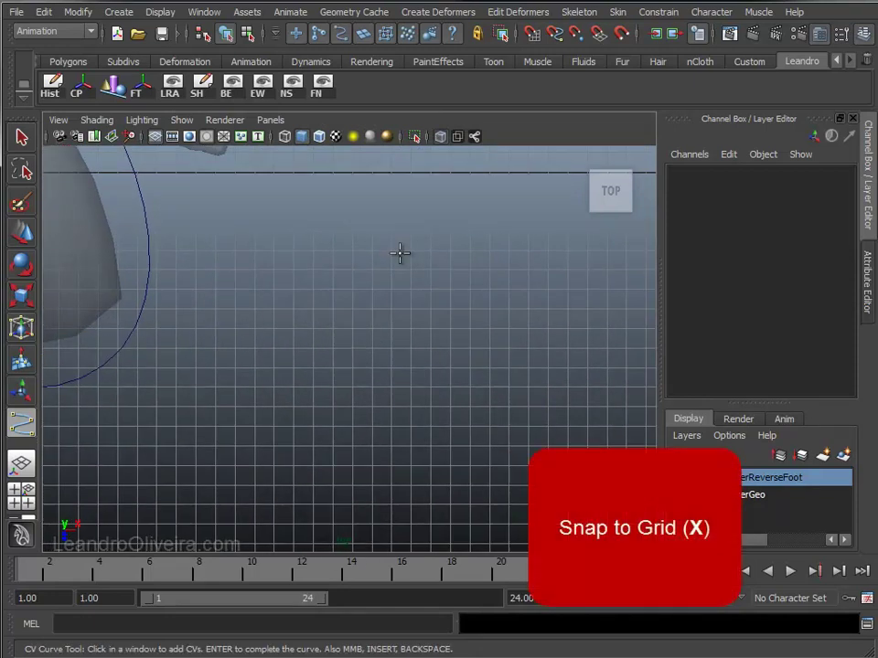
pyautogui.click(352, 368)
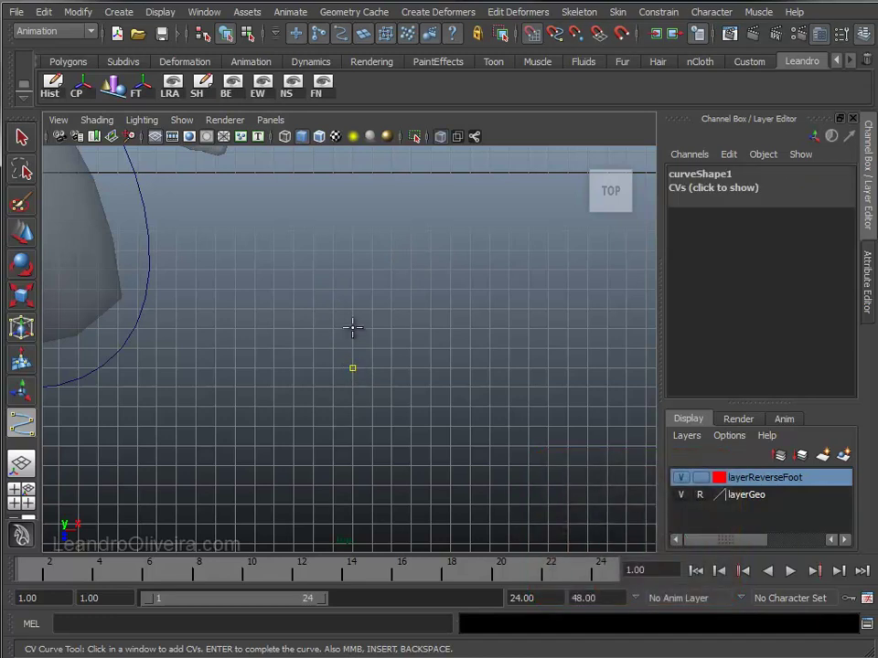
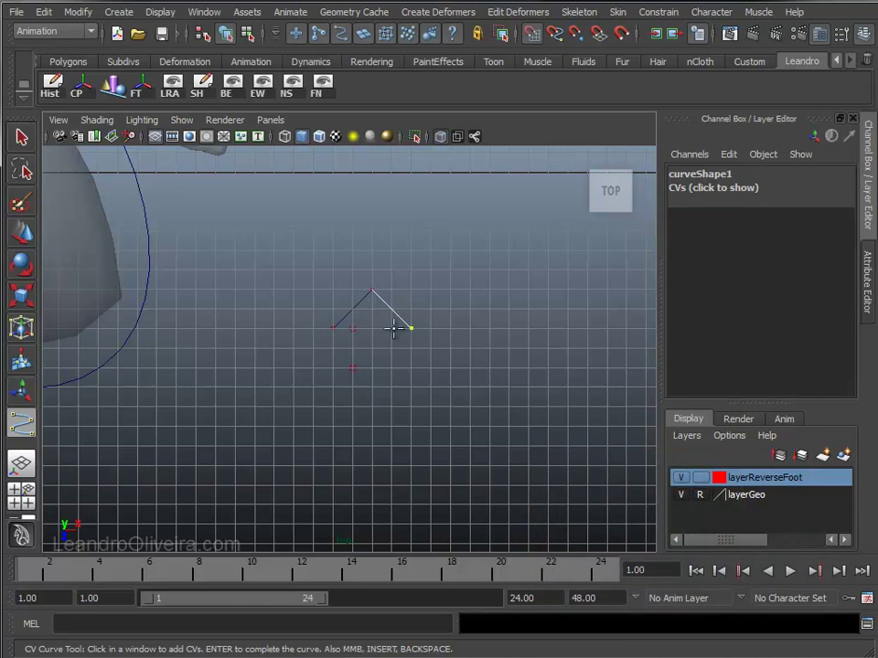
# Finish the arrow curve's shaft points and frame it beside the character.
pyautogui.click(392, 327)
pyautogui.click(392, 368)
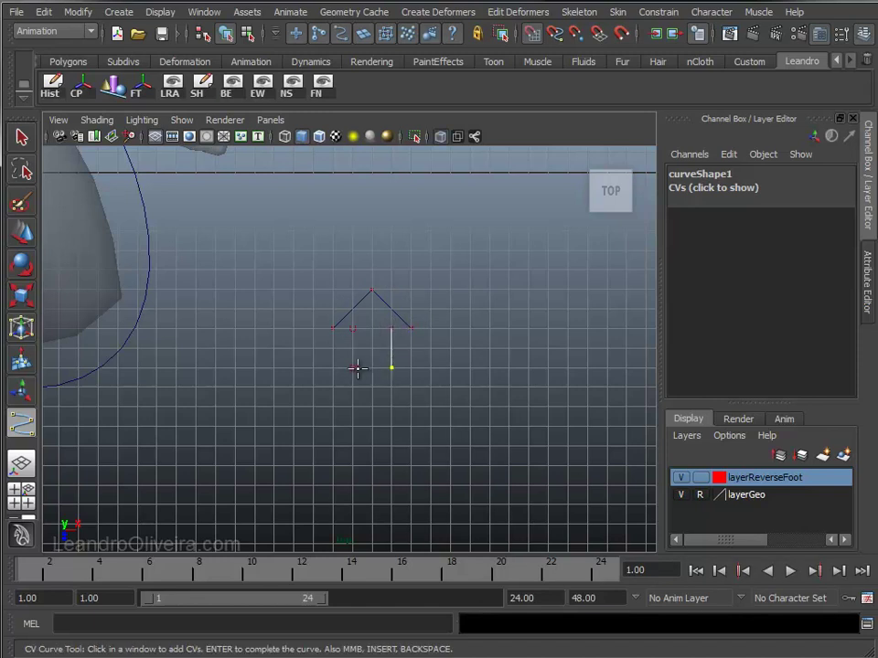
pyautogui.press('w')
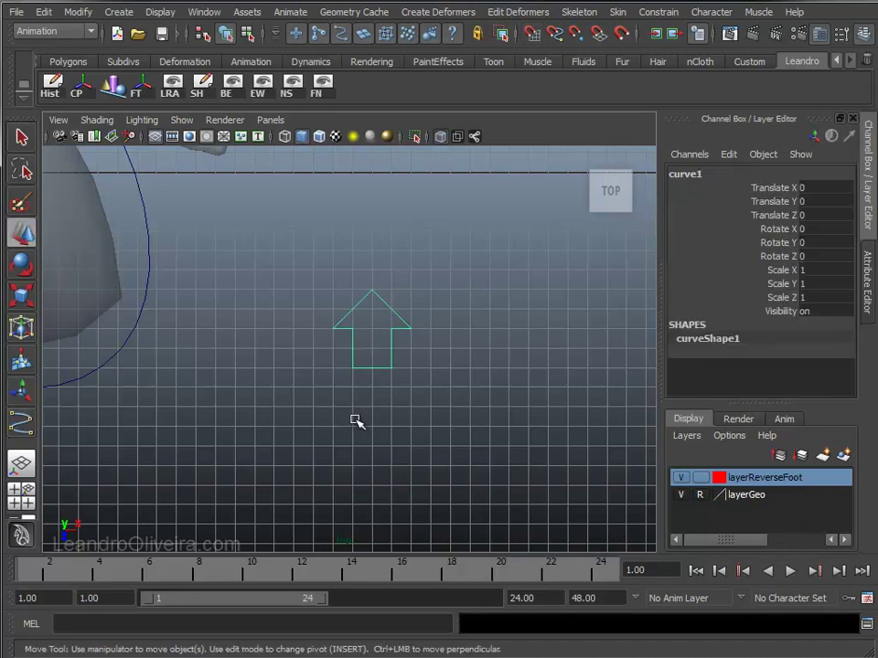
pyautogui.keyDown('alt'); pyautogui.moveTo(368, 440); pyautogui.dragTo(233, 349, button='right'); pyautogui.keyUp('alt')
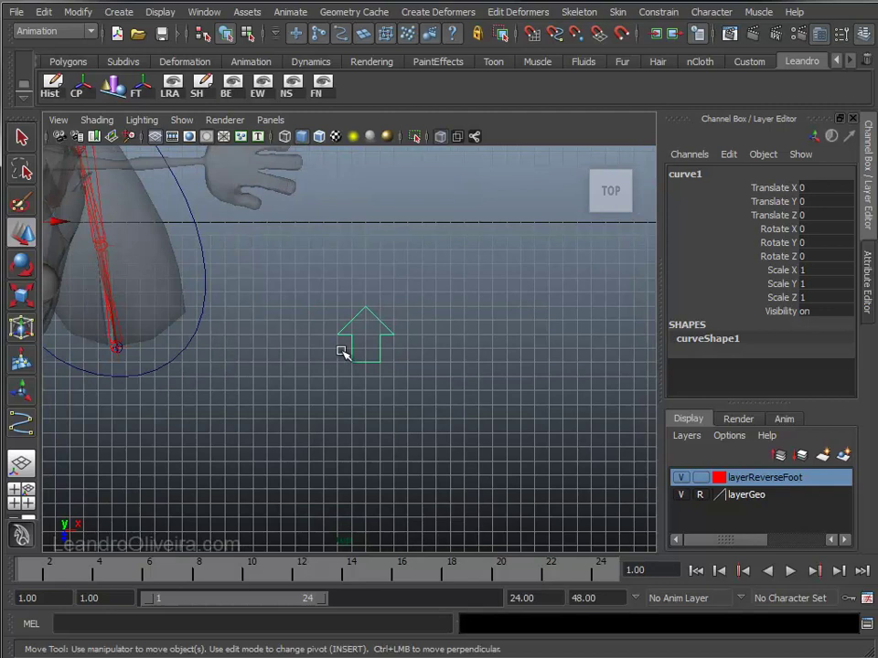
pyautogui.keyDown('alt'); pyautogui.moveTo(360, 379); pyautogui.dragTo(233, 341, button='right'); pyautogui.keyUp('alt')
pyautogui.keyDown('alt'); pyautogui.moveTo(233, 341); pyautogui.dragTo(330, 329, button='middle'); pyautogui.keyUp('alt')
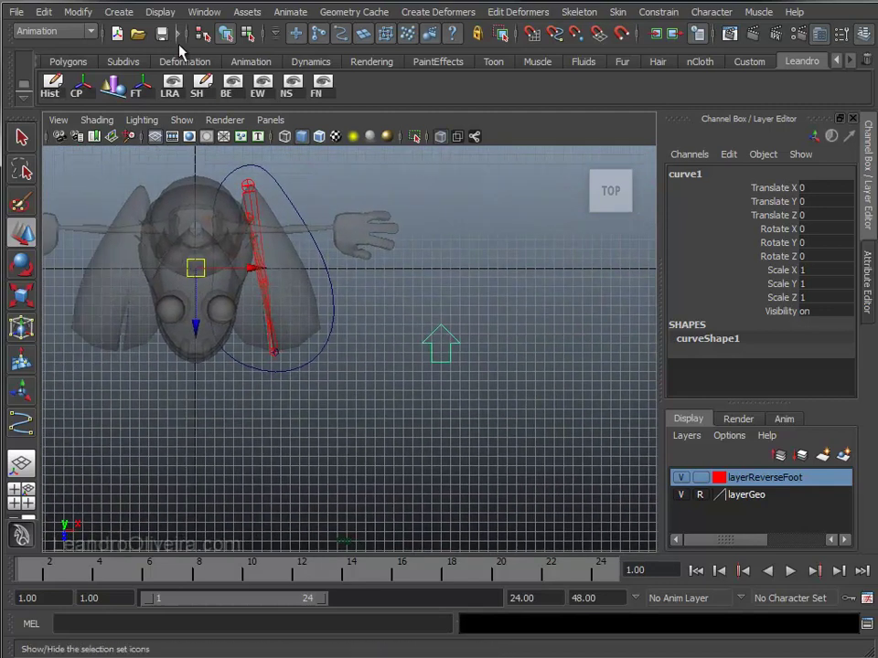
# Centre the arrow curve's pivot and rename it ctrl_l_Knee.
pyautogui.click(74, 14)
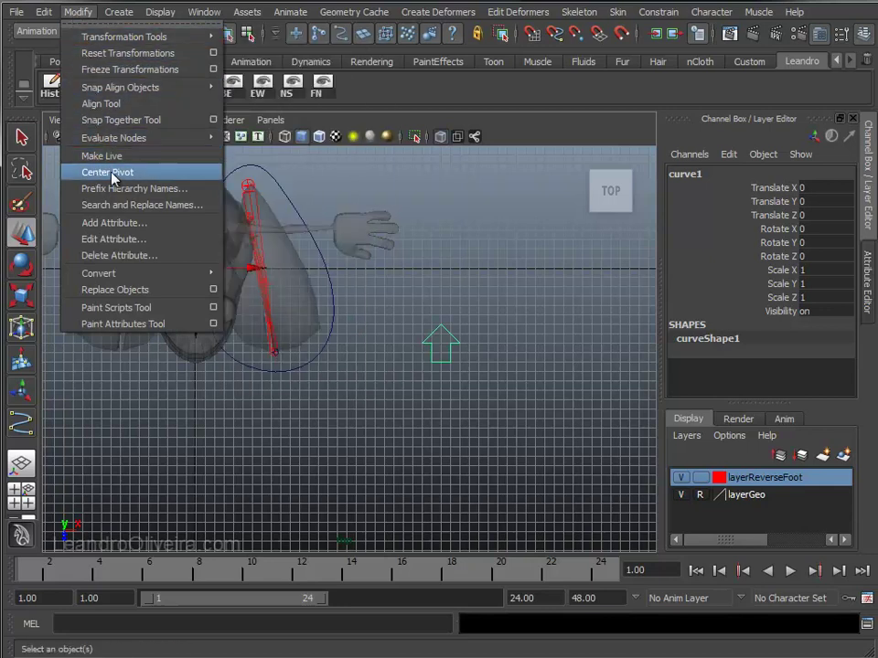
pyautogui.click(111, 176)
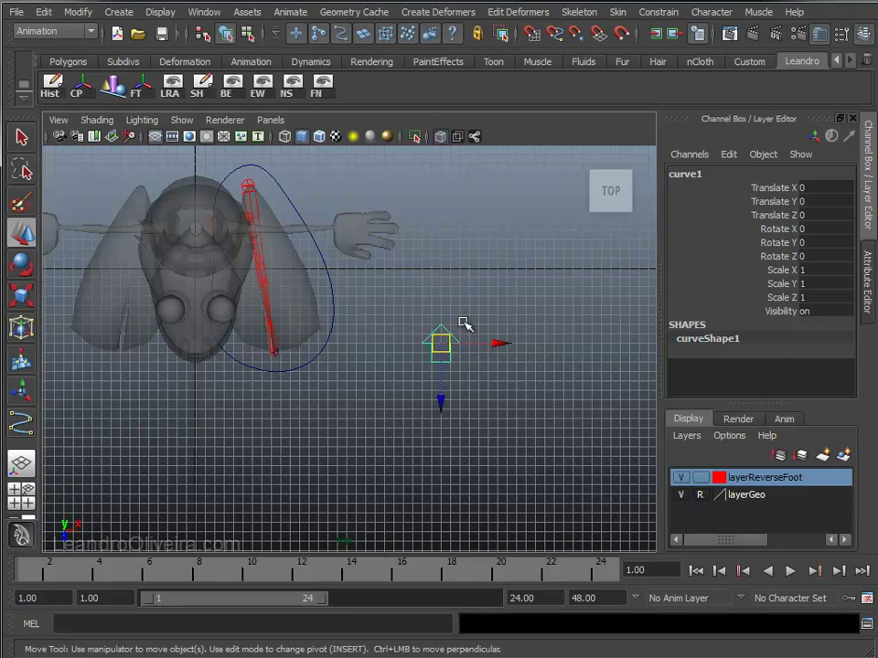
pyautogui.doubleClick(710, 174)
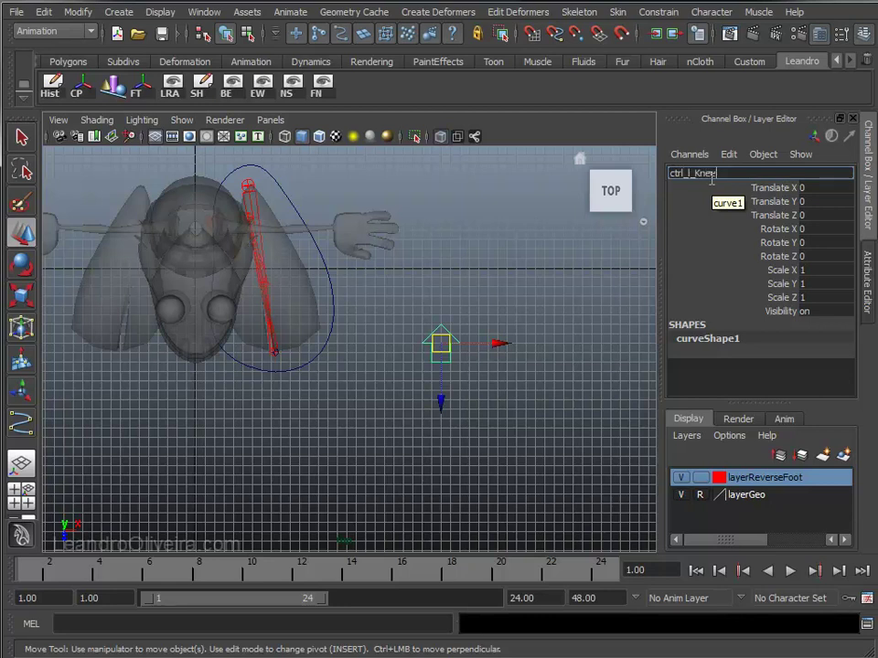
pyautogui.press('Return')
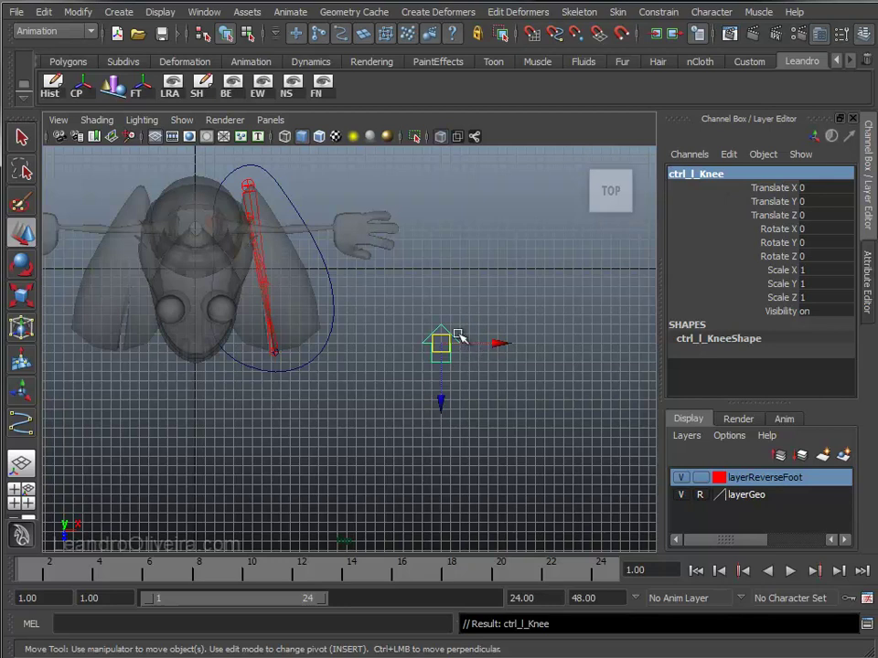
pyautogui.press('space')
# Switch to the perspective view, frame the character and hide the ground grid.
pyautogui.moveTo(452, 325); pyautogui.dragTo(451, 292)
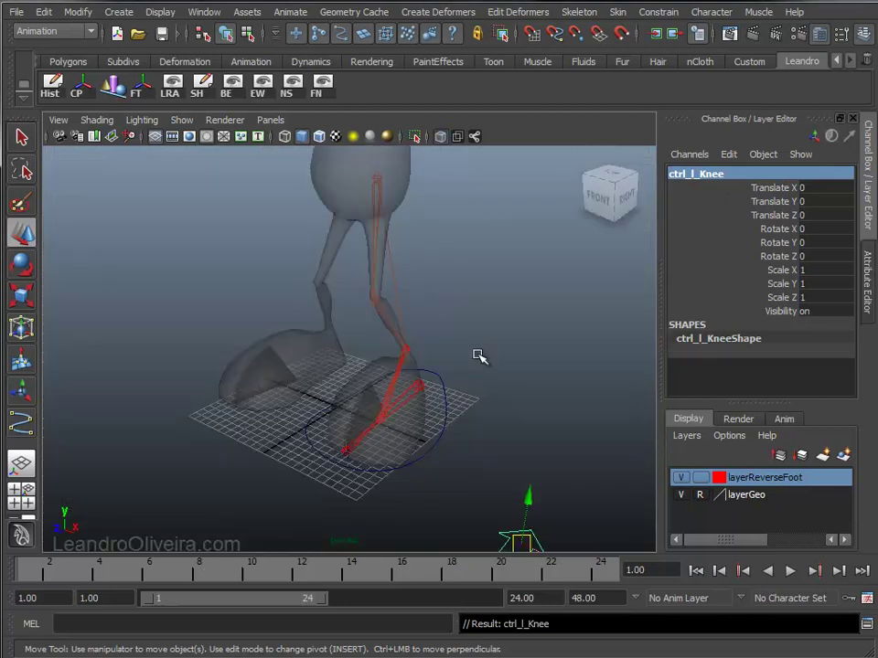
pyautogui.keyDown('alt'); pyautogui.moveTo(480, 356); pyautogui.dragTo(480, 392, button='right'); pyautogui.keyUp('alt')
pyautogui.keyDown('alt'); pyautogui.moveTo(480, 392); pyautogui.dragTo(396, 314); pyautogui.keyUp('alt')
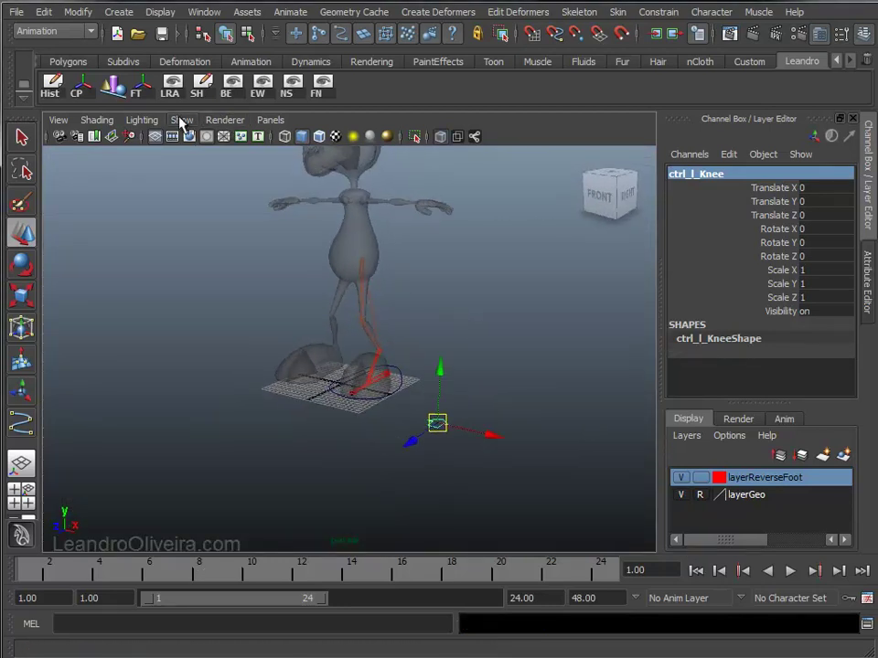
pyautogui.click(154, 137)
# Move ctrl_l_Knee into position in front of the left knee.
pyautogui.moveTo(494, 437); pyautogui.dragTo(322, 393)
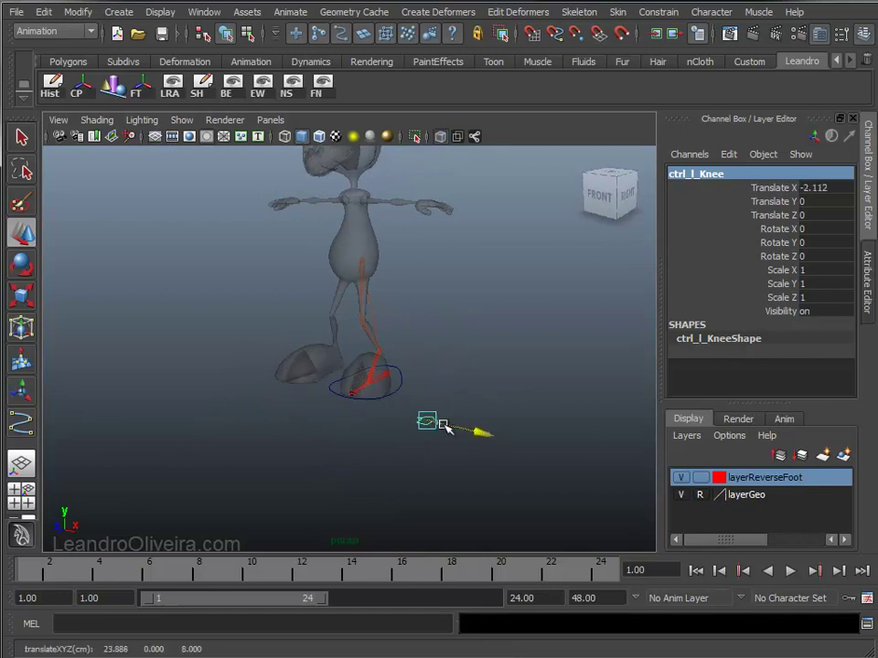
pyautogui.moveTo(320, 326); pyautogui.dragTo(322, 266)
pyautogui.moveTo(429, 356)
pyautogui.keyDown('alt'); pyautogui.mouseDown()
pyautogui.moveTo(456, 348)
pyautogui.moveTo(341, 369)
pyautogui.mouseUp(); pyautogui.keyUp('alt')
pyautogui.scroll(1, 345, 359)
pyautogui.scroll(3, 397, 405)
pyautogui.scroll(3, 451, 332)
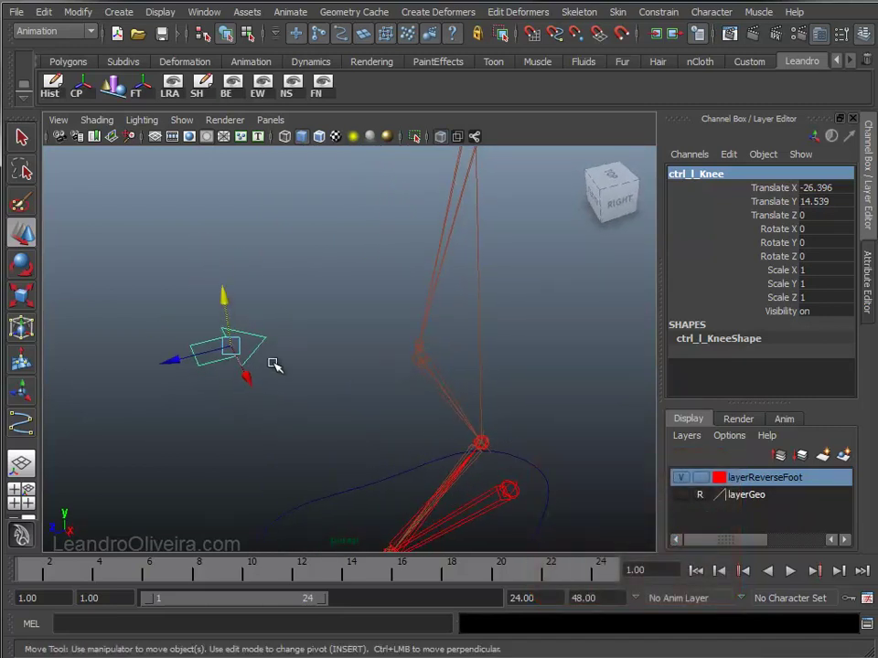
pyautogui.moveTo(233, 349)
pyautogui.mouseDown()
pyautogui.moveTo(336, 350)
pyautogui.moveTo(333, 368)
pyautogui.moveTo(158, 418)
pyautogui.mouseUp()
pyautogui.keyDown('alt'); pyautogui.moveTo(201, 441); pyautogui.dragTo(294, 443); pyautogui.keyUp('alt')
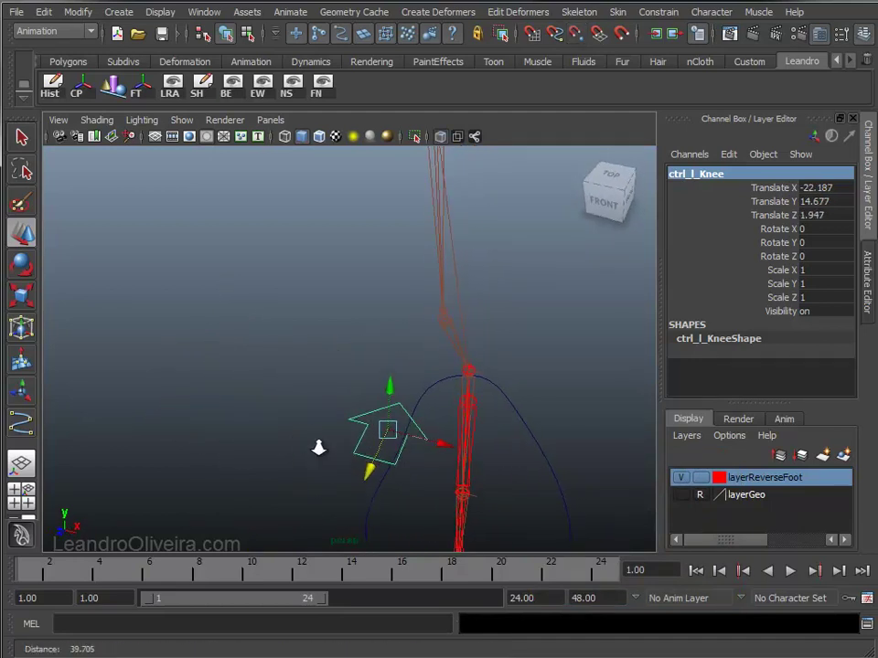
# Scale ctrl_l_Knee down to about 0.643.
pyautogui.press('r')
pyautogui.moveTo(383, 419)
pyautogui.mouseDown()
pyautogui.moveTo(372, 417)
pyautogui.moveTo(368, 433)
pyautogui.mouseUp()
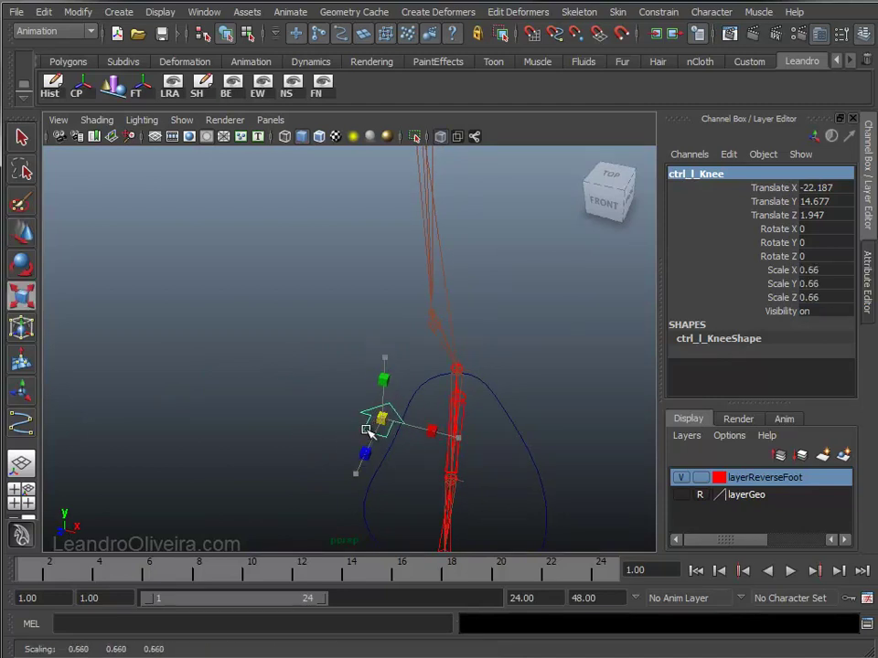
pyautogui.hotkey('ctrl', 'z')
pyautogui.press('w')
pyautogui.moveTo(470, 437)
pyautogui.keyDown('alt'); pyautogui.mouseDown()
pyautogui.moveTo(286, 384)
pyautogui.moveTo(268, 345)
pyautogui.moveTo(284, 353)
pyautogui.moveTo(264, 359)
pyautogui.mouseUp(); pyautogui.keyUp('alt')
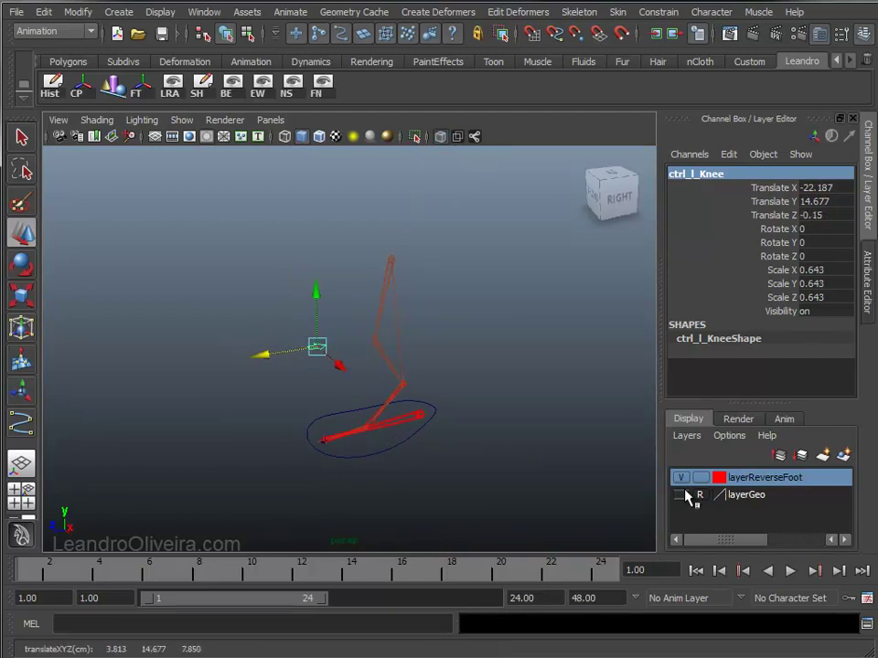
# Show the character geometry layer again and check the knee control's placement from the front.
pyautogui.click(681, 494)
pyautogui.moveTo(470, 423)
pyautogui.keyDown('alt'); pyautogui.mouseDown()
pyautogui.moveTo(353, 368)
pyautogui.moveTo(454, 391)
pyautogui.moveTo(444, 400)
pyautogui.mouseUp(); pyautogui.keyUp('alt')
pyautogui.keyDown('alt'); pyautogui.moveTo(445, 399); pyautogui.dragTo(476, 423, button='right'); pyautogui.keyUp('alt')
pyautogui.keyDown('alt'); pyautogui.moveTo(476, 424); pyautogui.dragTo(529, 425); pyautogui.keyUp('alt')
pyautogui.moveTo(530, 425)
pyautogui.keyDown('alt'); pyautogui.mouseDown(button='middle')
pyautogui.moveTo(549, 394)
pyautogui.moveTo(490, 327)
pyautogui.mouseUp(button='middle'); pyautogui.keyUp('alt')
pyautogui.moveTo(490, 328)
pyautogui.keyDown('alt'); pyautogui.mouseDown()
pyautogui.moveTo(472, 352)
pyautogui.moveTo(565, 345)
pyautogui.moveTo(539, 325)
pyautogui.moveTo(440, 325)
pyautogui.moveTo(417, 337)
pyautogui.moveTo(429, 380)
pyautogui.moveTo(499, 382)
pyautogui.moveTo(466, 376)
pyautogui.moveTo(457, 358)
pyautogui.moveTo(474, 357)
pyautogui.moveTo(458, 362)
pyautogui.moveTo(472, 365)
pyautogui.mouseUp(); pyautogui.keyUp('alt')
pyautogui.click(476, 359)
pyautogui.moveTo(472, 365)
pyautogui.keyDown('alt'); pyautogui.mouseDown(button='middle')
pyautogui.moveTo(502, 348)
pyautogui.moveTo(454, 335)
pyautogui.mouseUp(button='middle'); pyautogui.keyUp('alt')
pyautogui.keyDown('alt'); pyautogui.moveTo(456, 337); pyautogui.dragTo(493, 337); pyautogui.keyUp('alt')
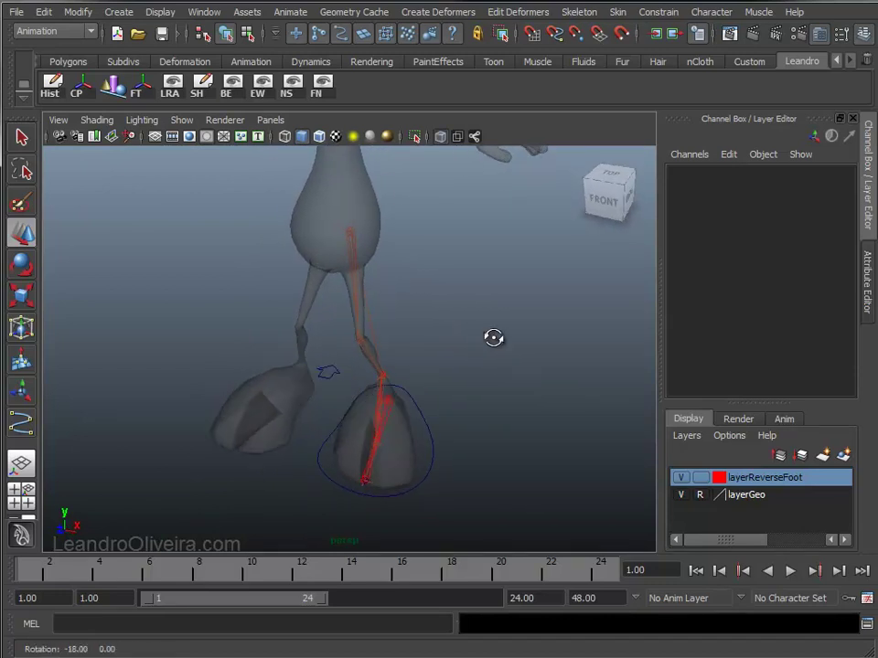
pyautogui.click(329, 373)
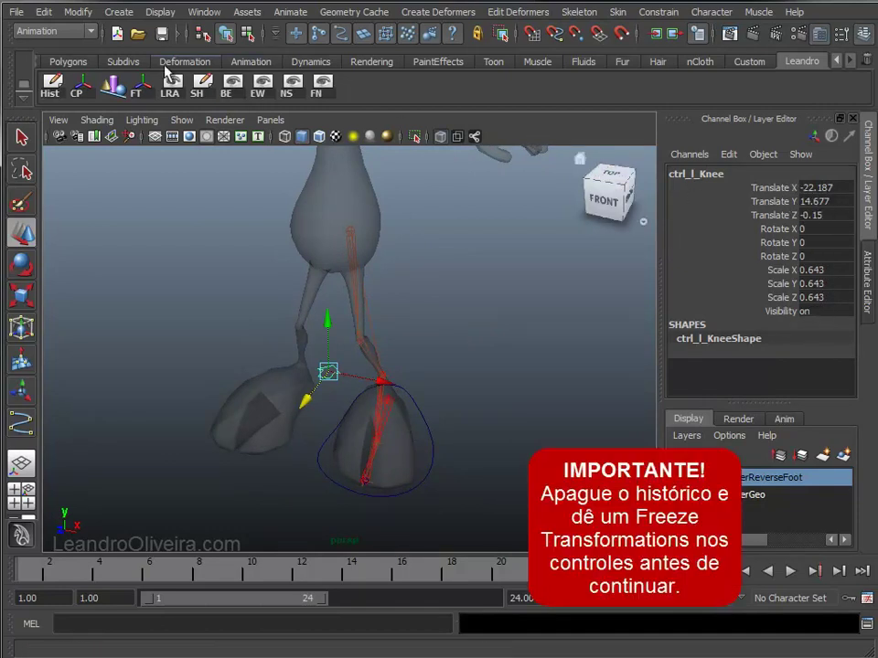
# Delete ctrl_l_Knee's history and freeze its transformations.
pyautogui.click(48, 16)
pyautogui.moveTo(84, 189)
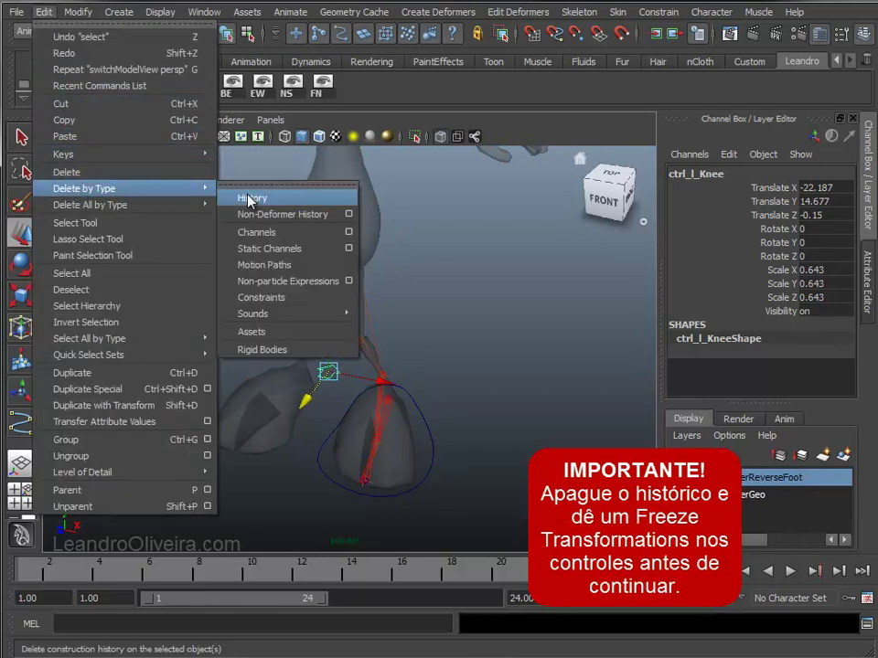
pyautogui.click(245, 200)
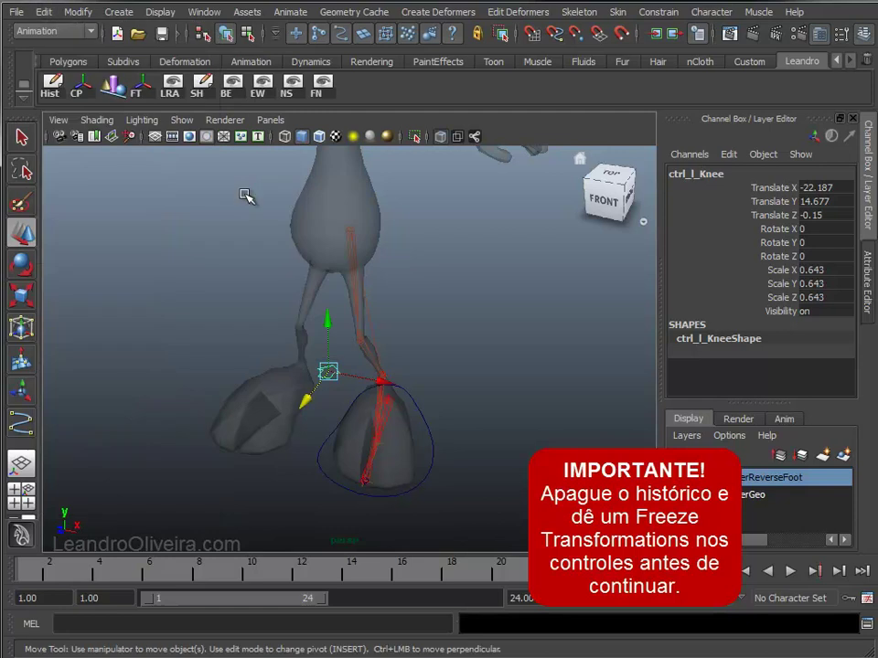
pyautogui.click(77, 18)
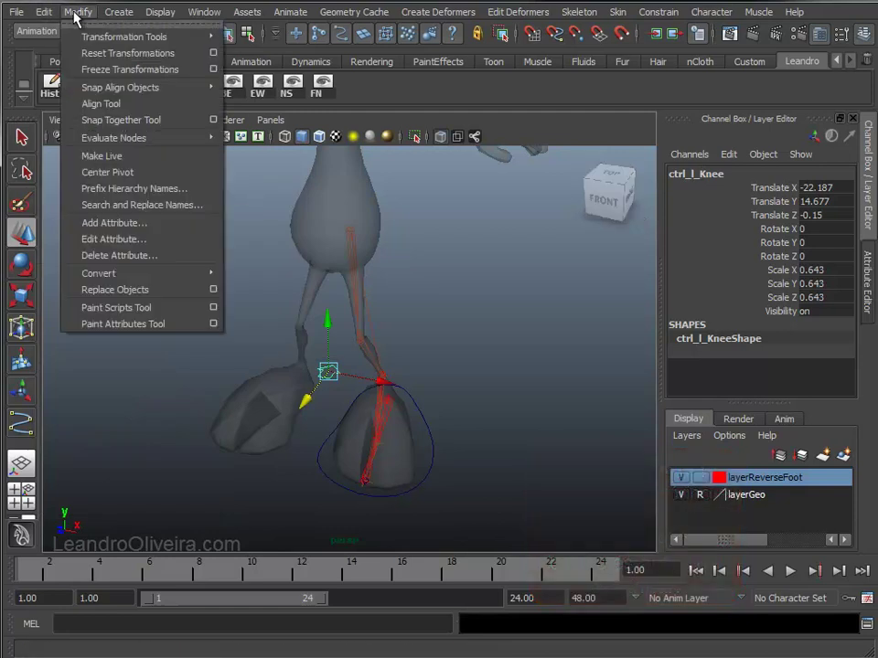
pyautogui.click(128, 71)
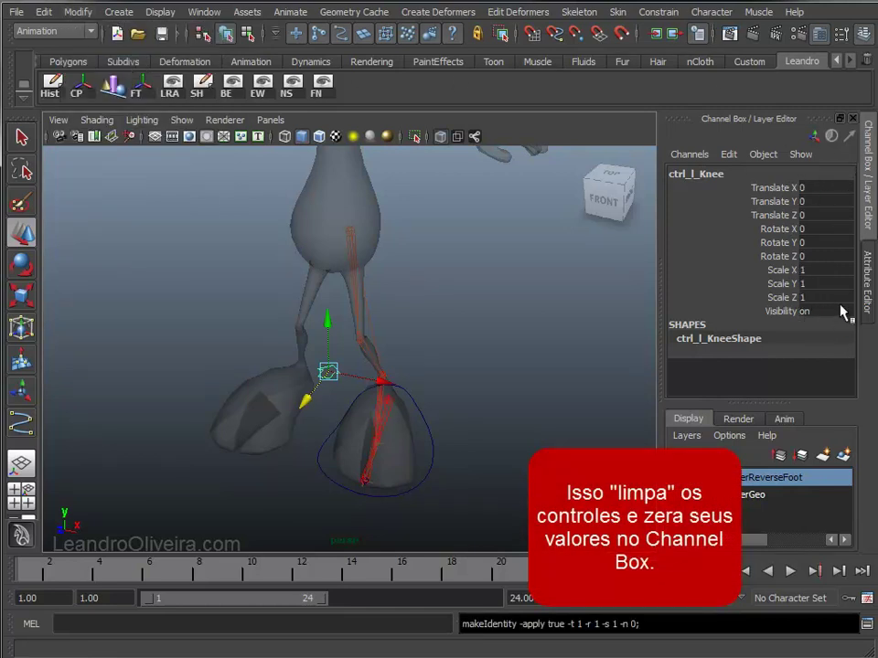
# Delete ctrl_l_Foot's history and freeze its transformations.
pyautogui.press('q')
pyautogui.click(432, 433)
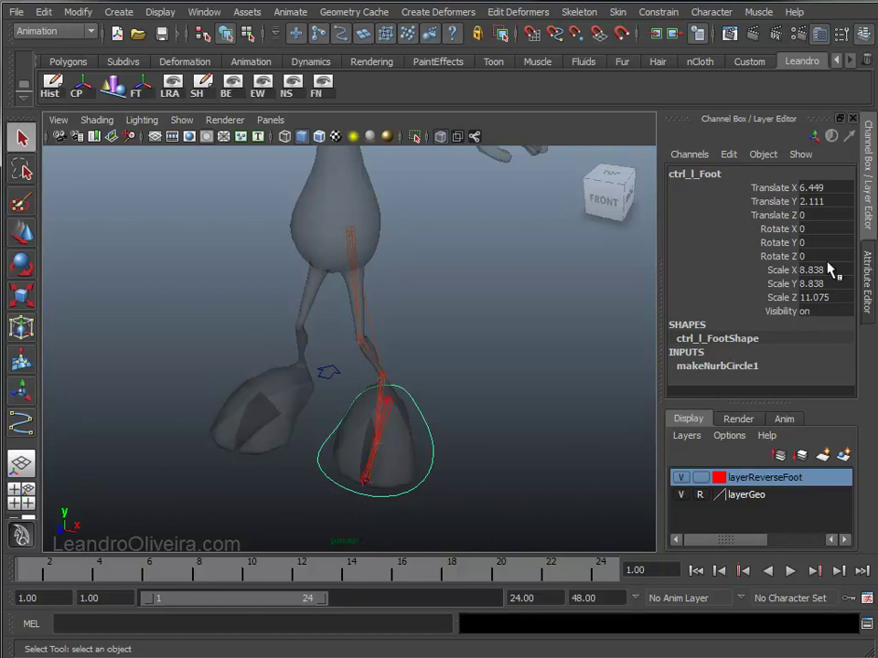
pyautogui.click(43, 13)
pyautogui.moveTo(84, 188)
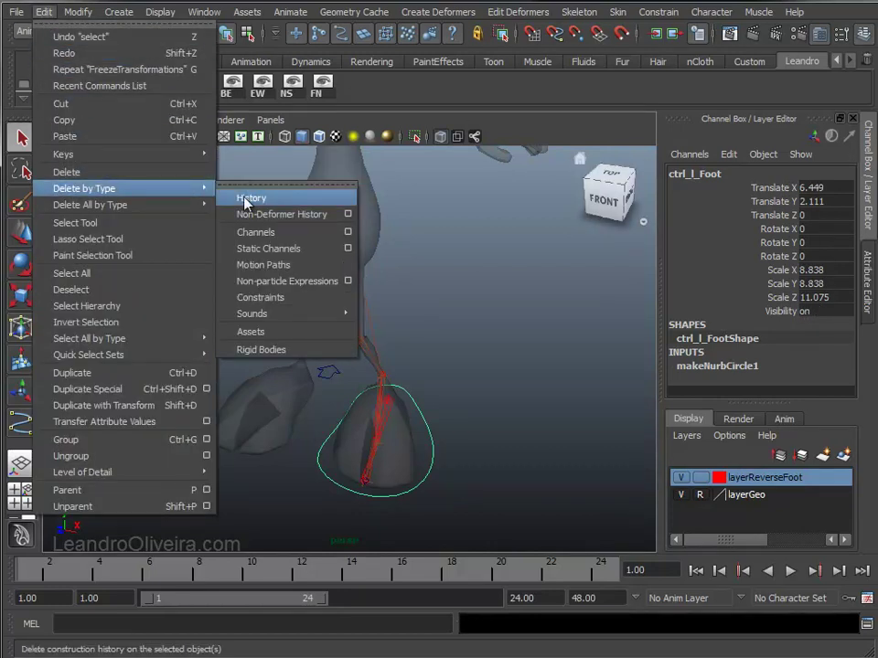
pyautogui.click(245, 200)
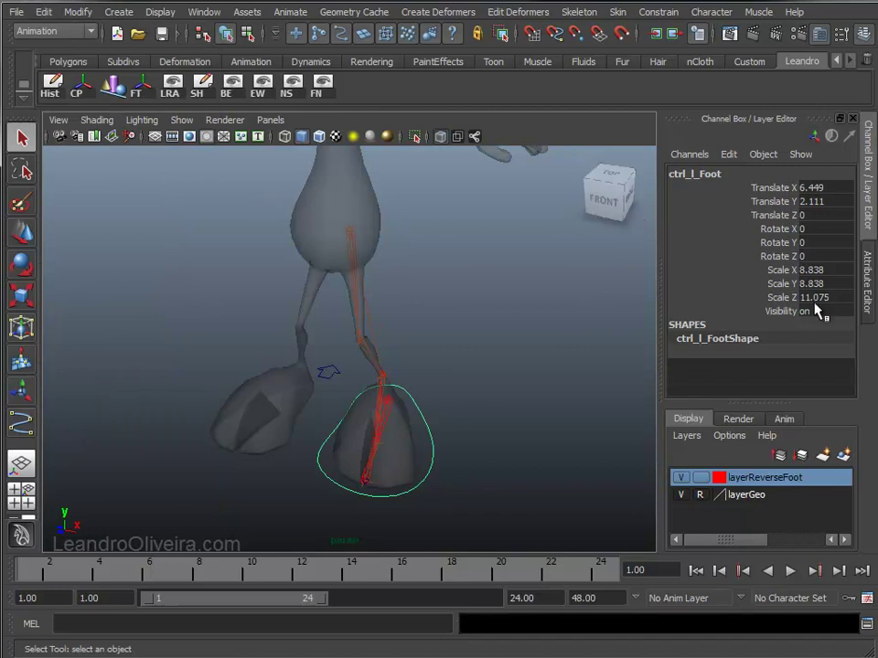
pyautogui.click(75, 13)
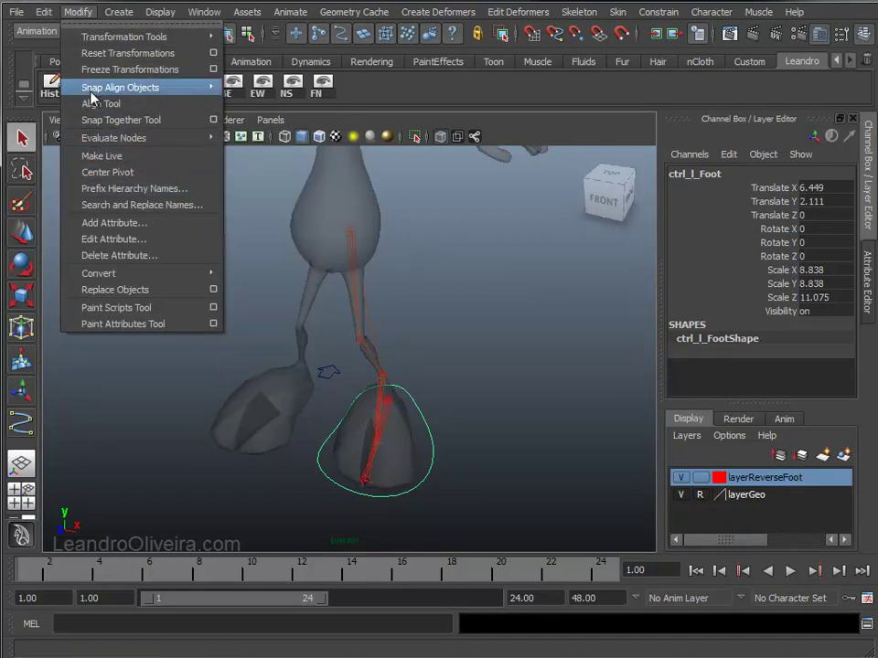
pyautogui.click(143, 77)
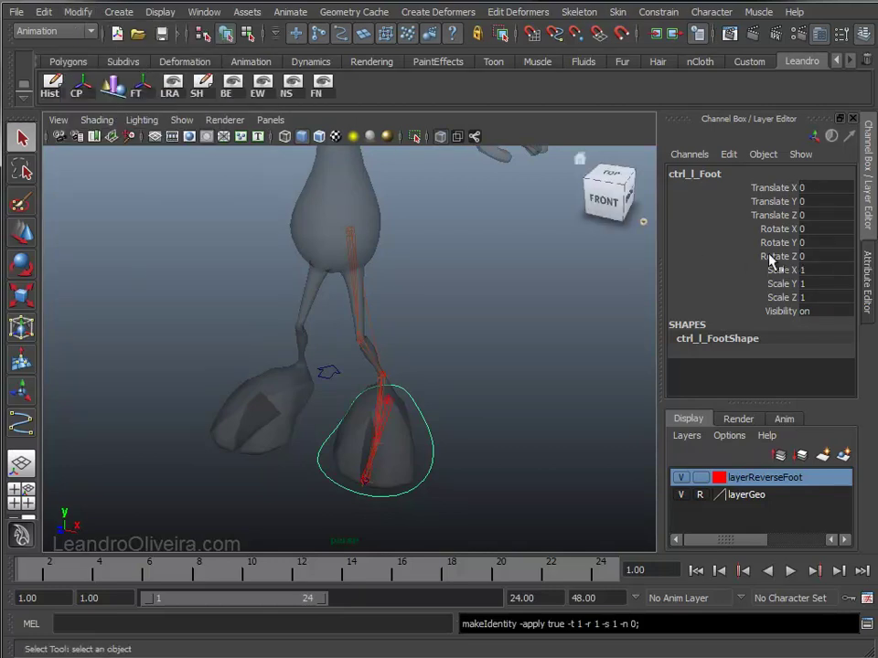
pyautogui.keyDown('alt'); pyautogui.moveTo(658, 300); pyautogui.dragTo(447, 320); pyautogui.keyUp('alt')
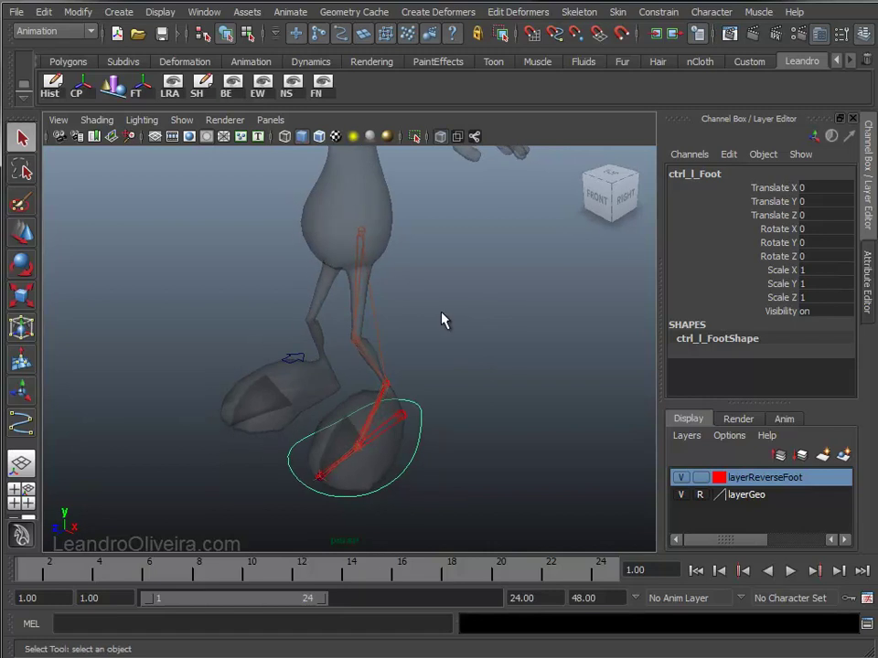
pyautogui.keyDown('alt'); pyautogui.moveTo(447, 319); pyautogui.dragTo(442, 307, button='right'); pyautogui.keyUp('alt')
pyautogui.keyDown('alt'); pyautogui.moveTo(442, 307); pyautogui.dragTo(478, 297); pyautogui.keyUp('alt')
pyautogui.click(470, 319)
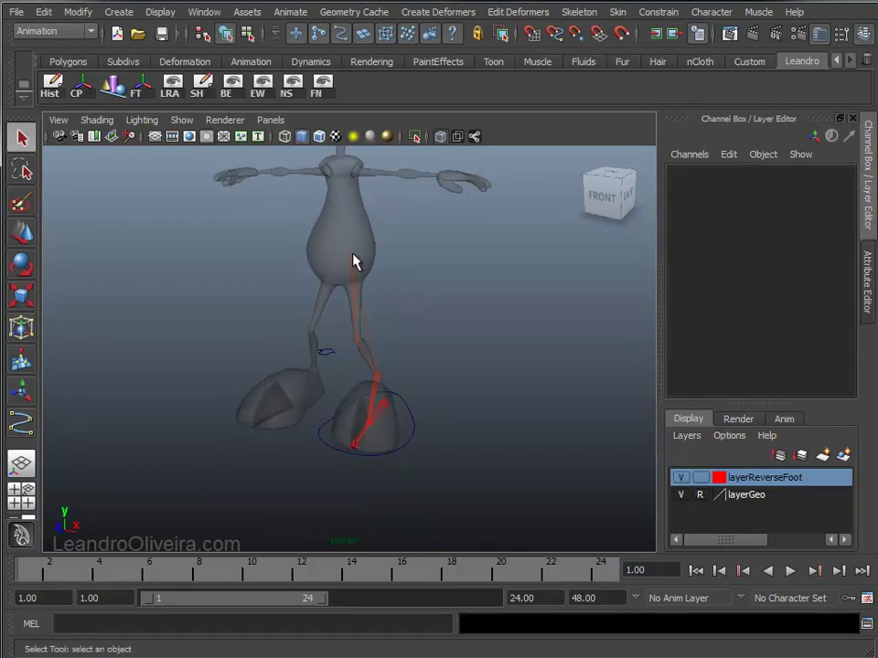
# Select the jnt_l_Thigh leg chain and open the Mirror Joint options.
pyautogui.click(354, 261)
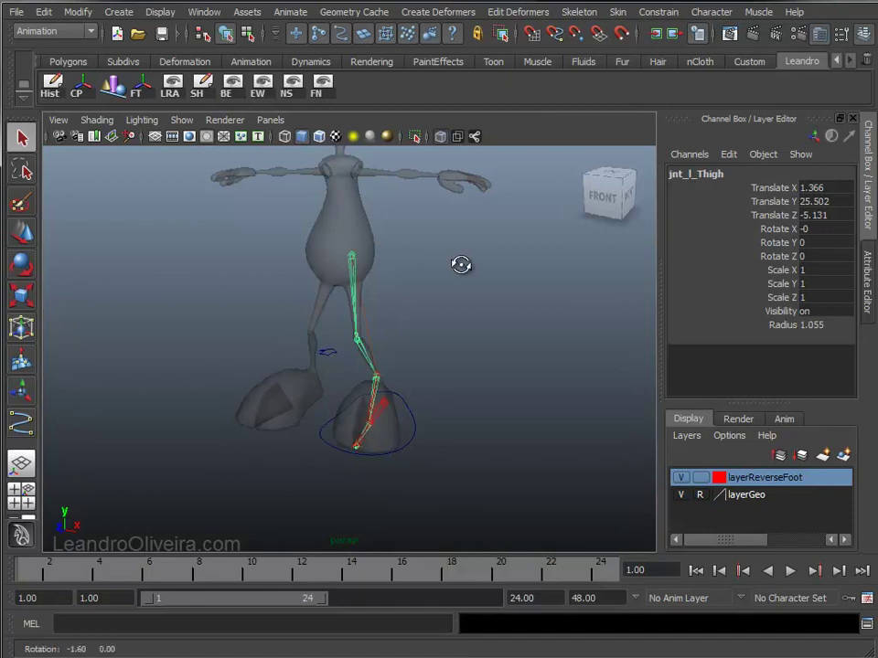
pyautogui.keyDown('alt'); pyautogui.moveTo(460, 262); pyautogui.dragTo(507, 294); pyautogui.keyUp('alt')
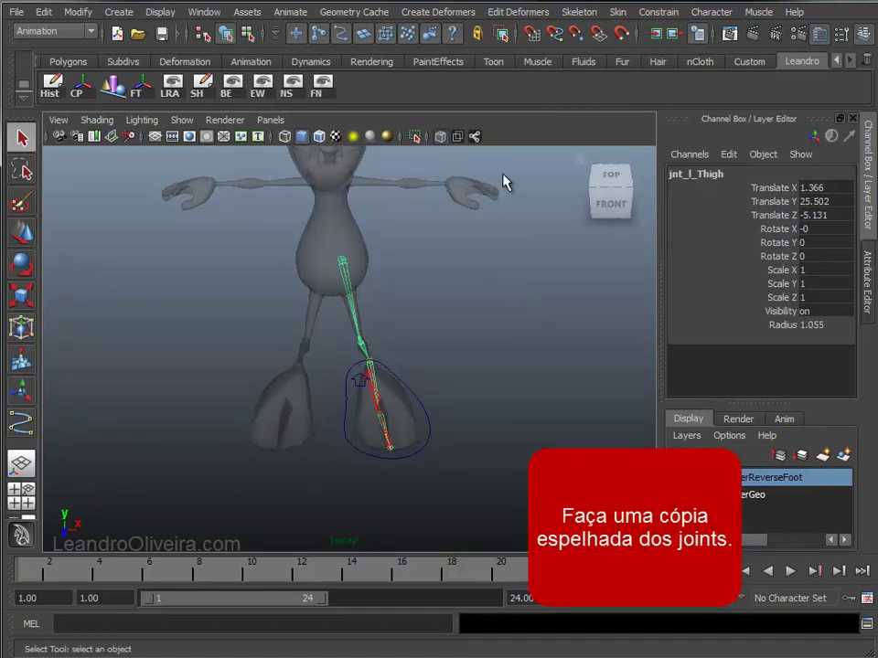
pyautogui.click(590, 12)
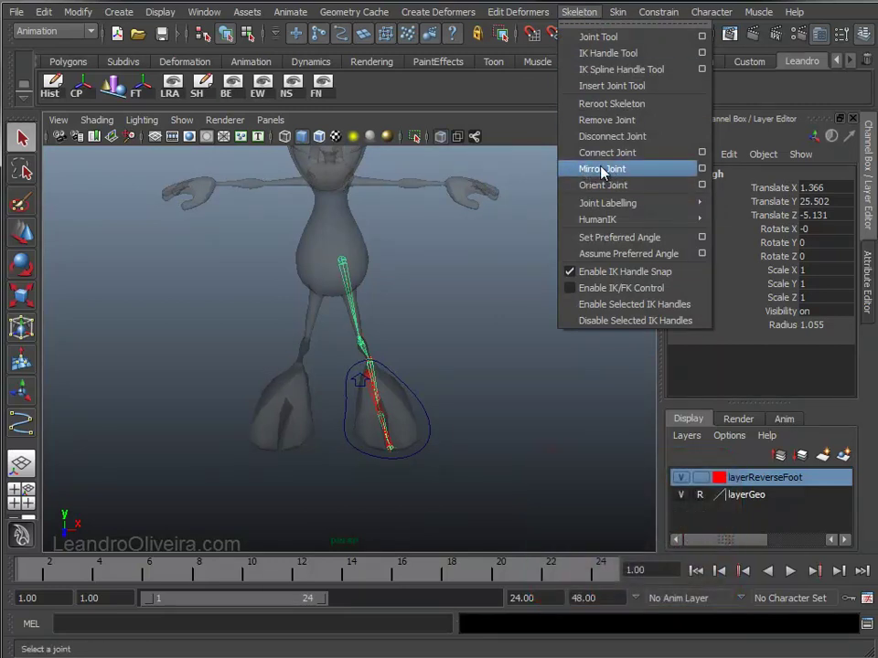
pyautogui.click(702, 169)
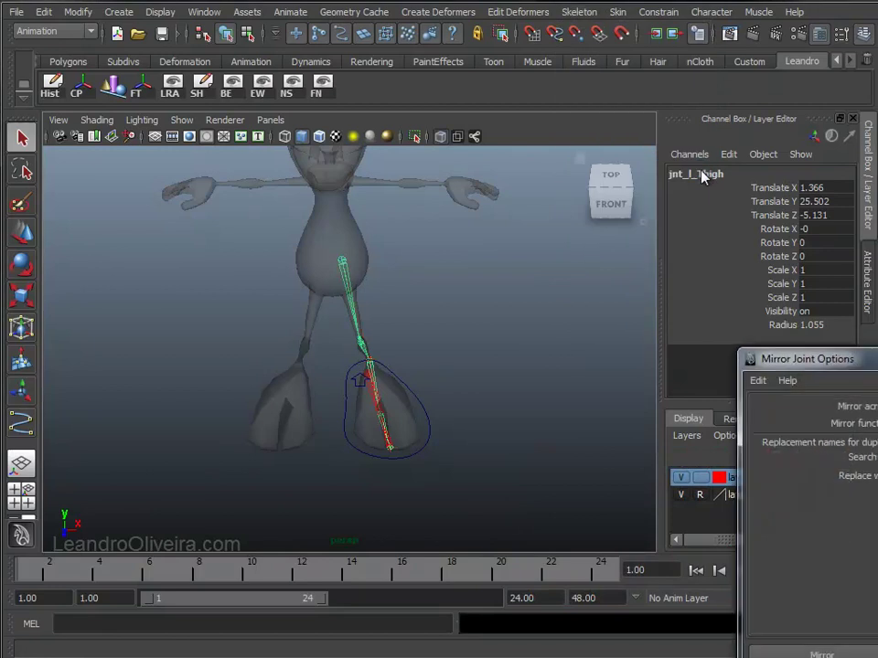
pyautogui.moveTo(795, 364); pyautogui.dragTo(439, 55)
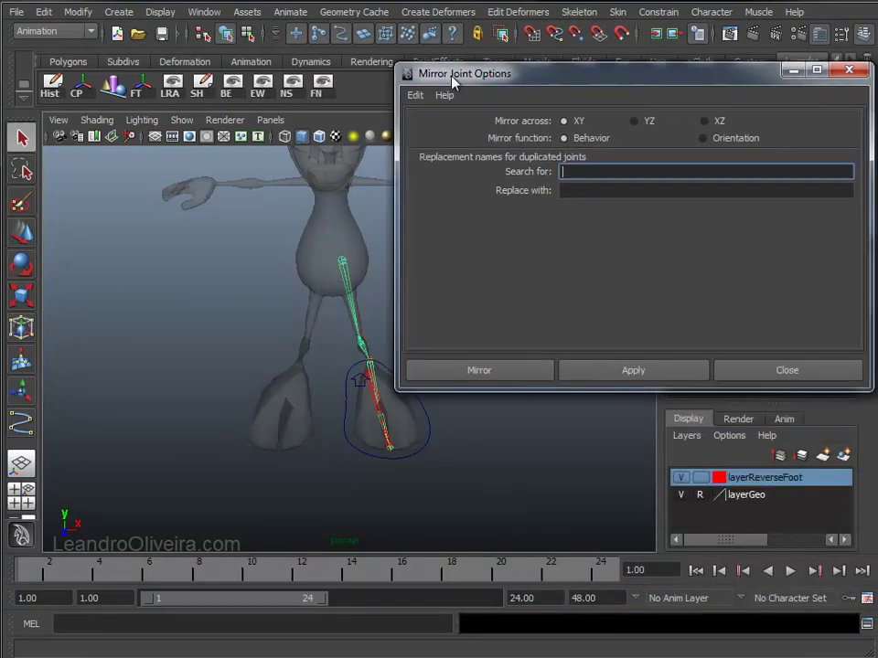
pyautogui.moveTo(233, 232)
pyautogui.keyDown('alt'); pyautogui.mouseDown()
pyautogui.moveTo(164, 262)
pyautogui.moveTo(194, 227)
pyautogui.mouseUp(); pyautogui.keyUp('alt')
pyautogui.moveTo(194, 228)
pyautogui.keyDown('alt'); pyautogui.mouseDown(button='middle')
pyautogui.moveTo(195, 242)
pyautogui.moveTo(144, 234)
pyautogui.mouseUp(button='middle'); pyautogui.keyUp('alt')
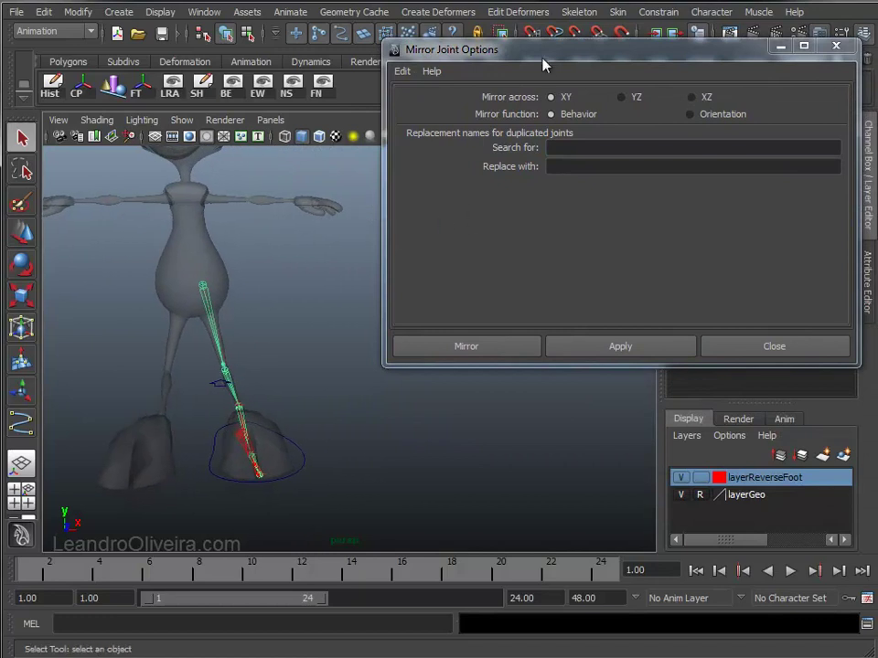
pyautogui.moveTo(544, 64); pyautogui.dragTo(525, 68)
pyautogui.moveTo(285, 289)
pyautogui.keyDown('alt'); pyautogui.mouseDown()
pyautogui.moveTo(157, 290)
pyautogui.moveTo(137, 412)
pyautogui.mouseUp(); pyautogui.keyUp('alt')
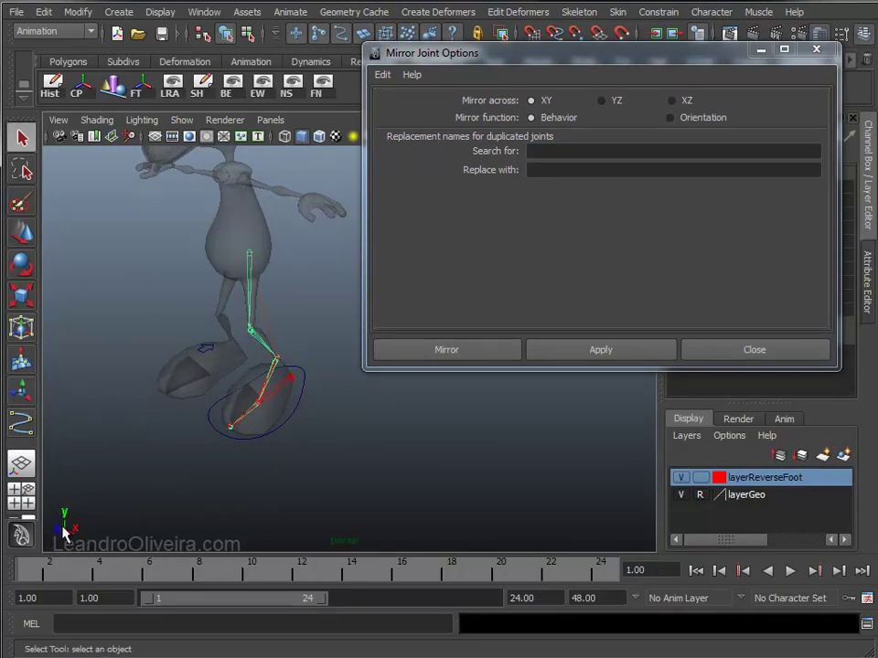
pyautogui.moveTo(104, 485)
pyautogui.keyDown('alt'); pyautogui.mouseDown()
pyautogui.moveTo(197, 435)
pyautogui.moveTo(216, 439)
pyautogui.moveTo(205, 463)
pyautogui.mouseUp(); pyautogui.keyUp('alt')
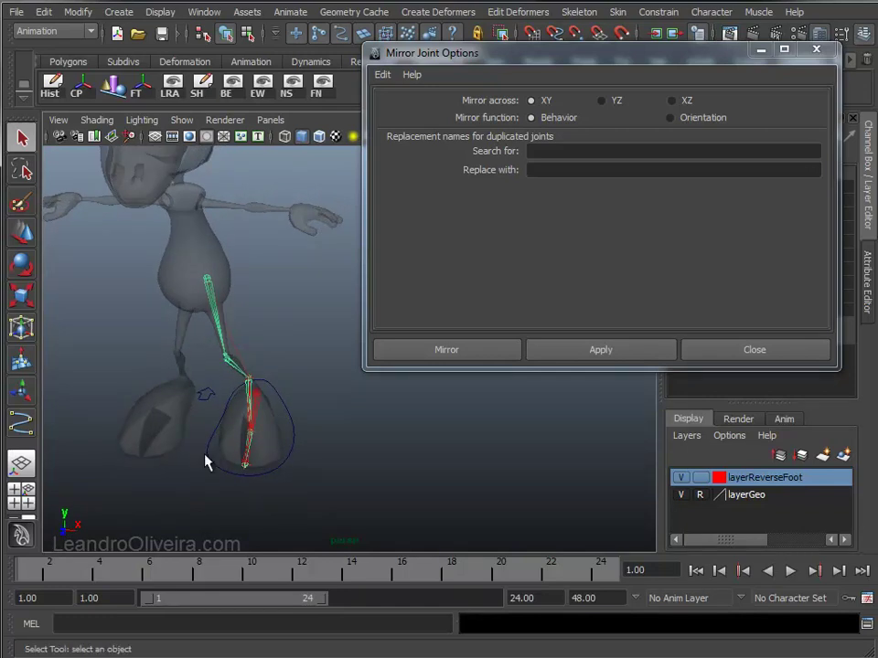
# Set Mirror across to YZ, searching for _l and replacing with _r.
pyautogui.click(601, 101)
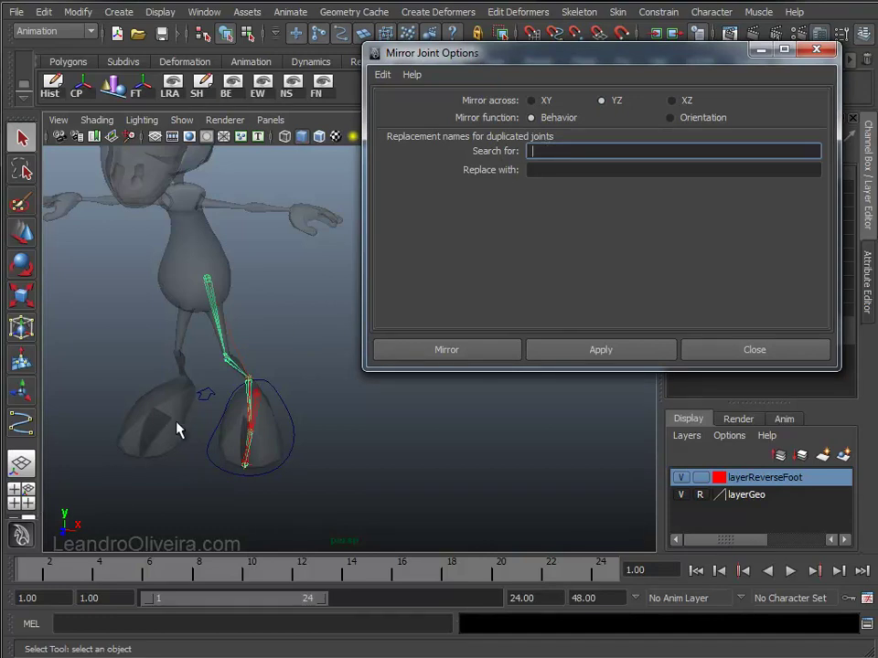
pyautogui.click(309, 465)
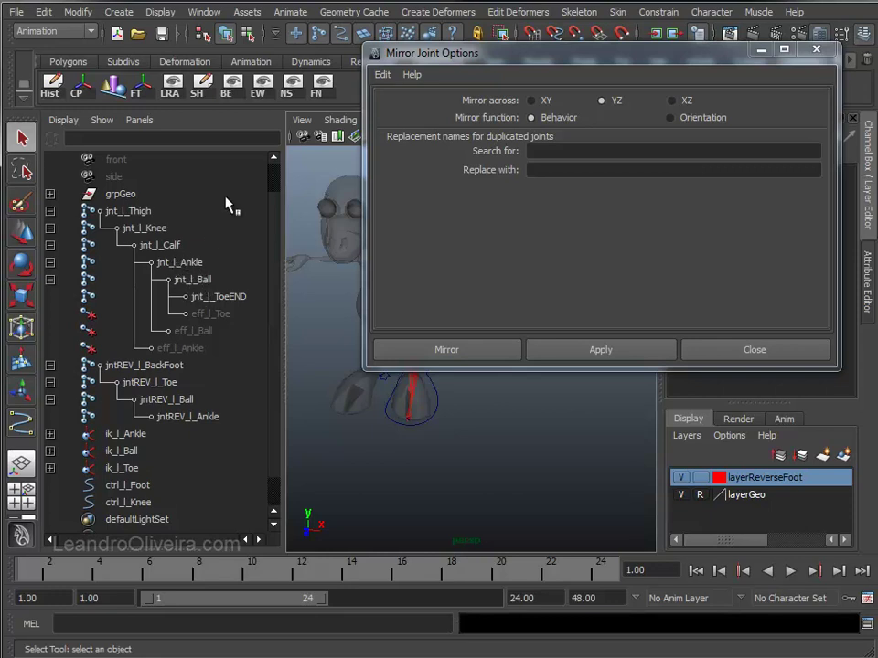
pyautogui.click(567, 152)
pyautogui.write('_l')
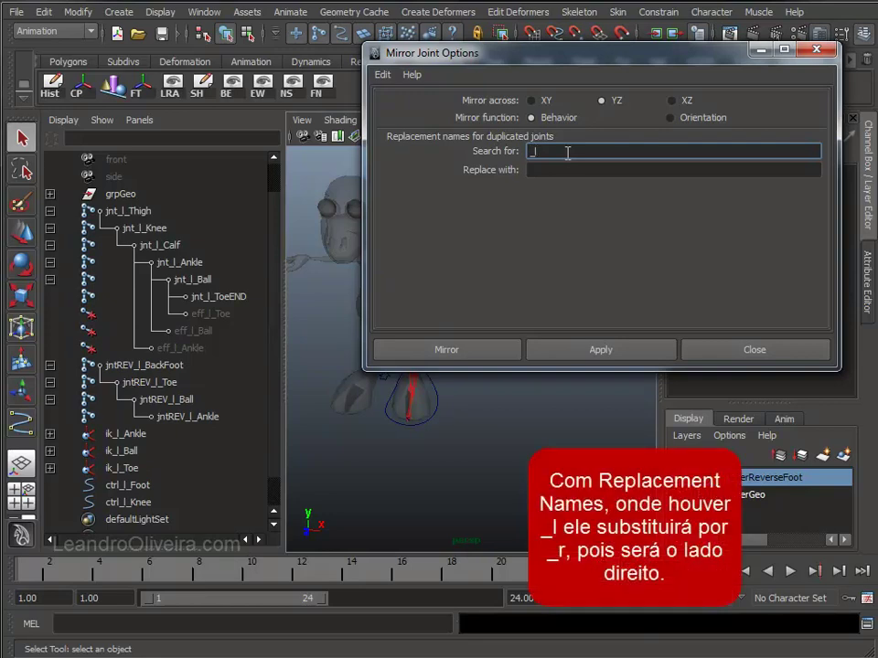
pyautogui.click(546, 169)
pyautogui.write('_r')
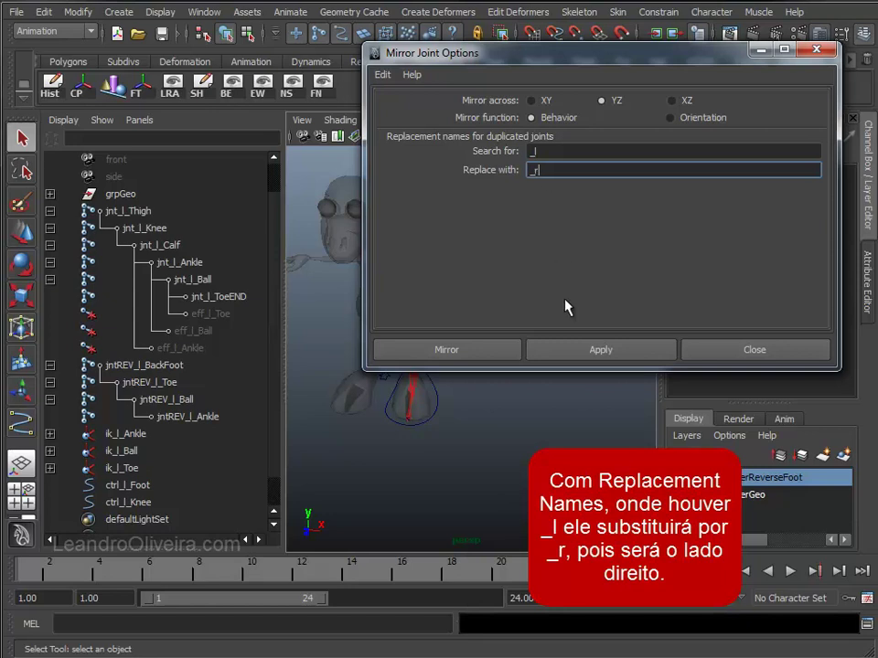
pyautogui.moveTo(429, 52); pyautogui.dragTo(560, 62)
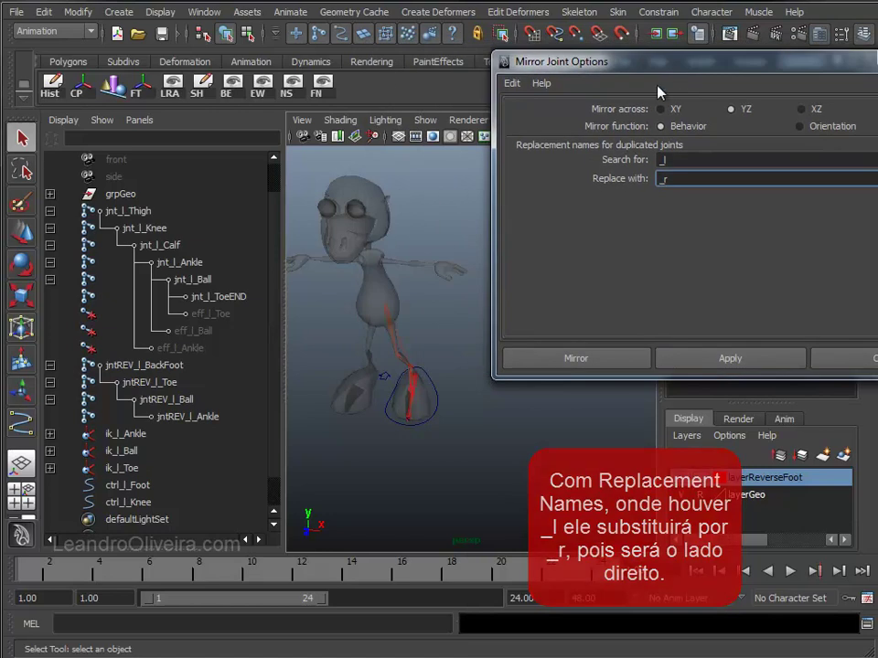
# Mirror the jnt_l_Thigh chain to the right leg.
pyautogui.click(385, 311)
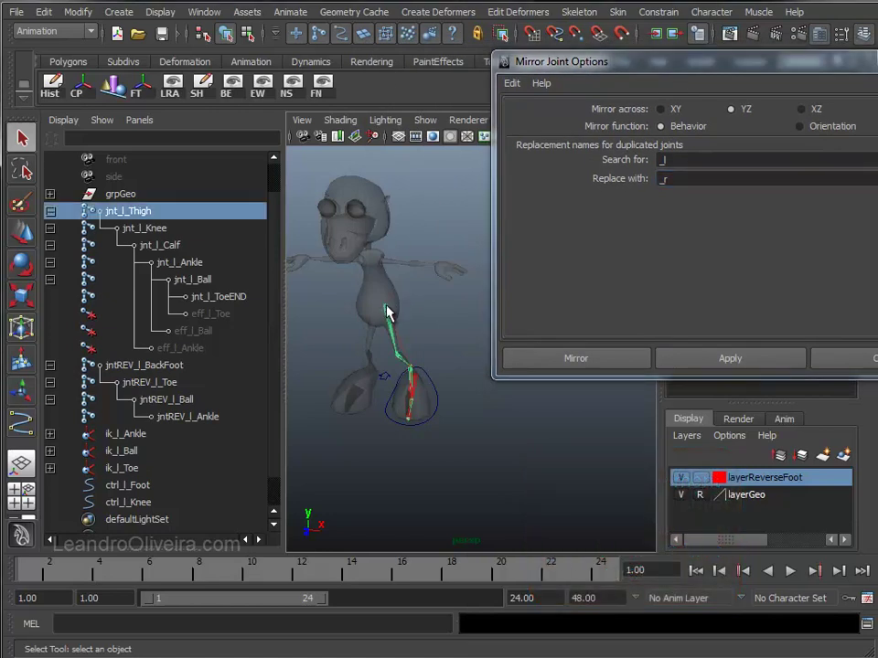
pyautogui.click(730, 358)
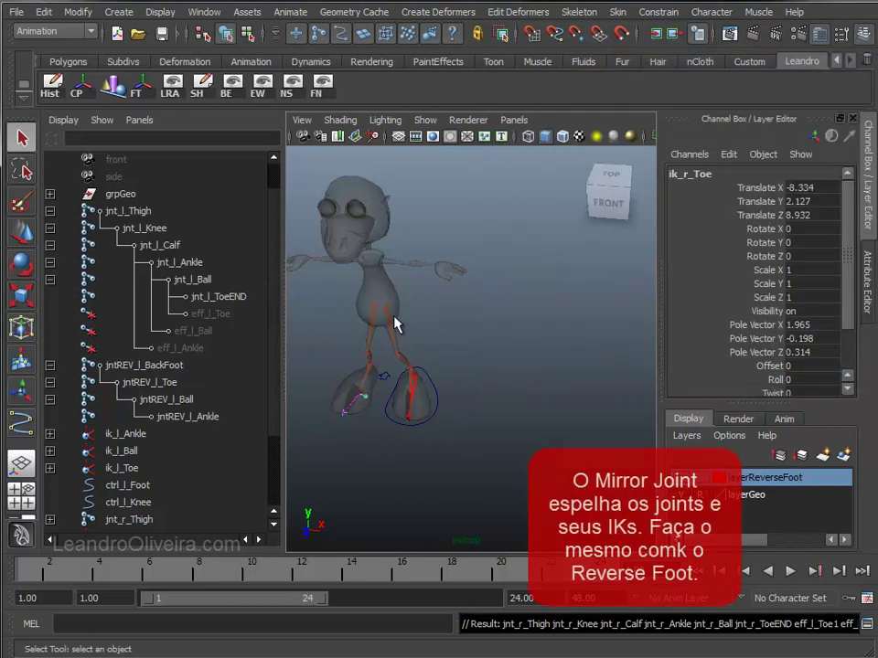
pyautogui.moveTo(491, 326)
pyautogui.keyDown('alt'); pyautogui.mouseDown()
pyautogui.moveTo(362, 323)
pyautogui.moveTo(425, 300)
pyautogui.mouseUp(); pyautogui.keyUp('alt')
pyautogui.moveTo(425, 300)
pyautogui.keyDown('alt'); pyautogui.mouseDown(button='middle')
pyautogui.moveTo(547, 265)
pyautogui.moveTo(430, 333)
pyautogui.mouseUp(button='middle'); pyautogui.keyUp('alt')
pyautogui.moveTo(431, 333)
pyautogui.keyDown('alt'); pyautogui.mouseDown()
pyautogui.moveTo(545, 323)
pyautogui.moveTo(338, 327)
pyautogui.moveTo(464, 327)
pyautogui.mouseUp(); pyautogui.keyUp('alt')
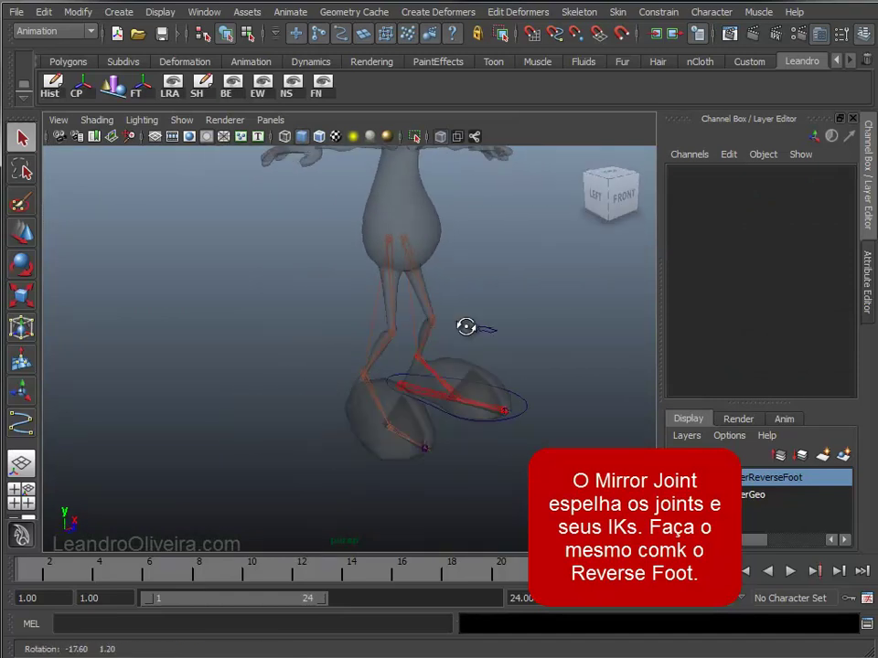
pyautogui.keyDown('alt'); pyautogui.moveTo(464, 328); pyautogui.dragTo(430, 376, button='right'); pyautogui.keyUp('alt')
pyautogui.moveTo(429, 376)
pyautogui.keyDown('alt'); pyautogui.mouseDown()
pyautogui.moveTo(422, 346)
pyautogui.moveTo(362, 339)
pyautogui.mouseUp(); pyautogui.keyUp('alt')
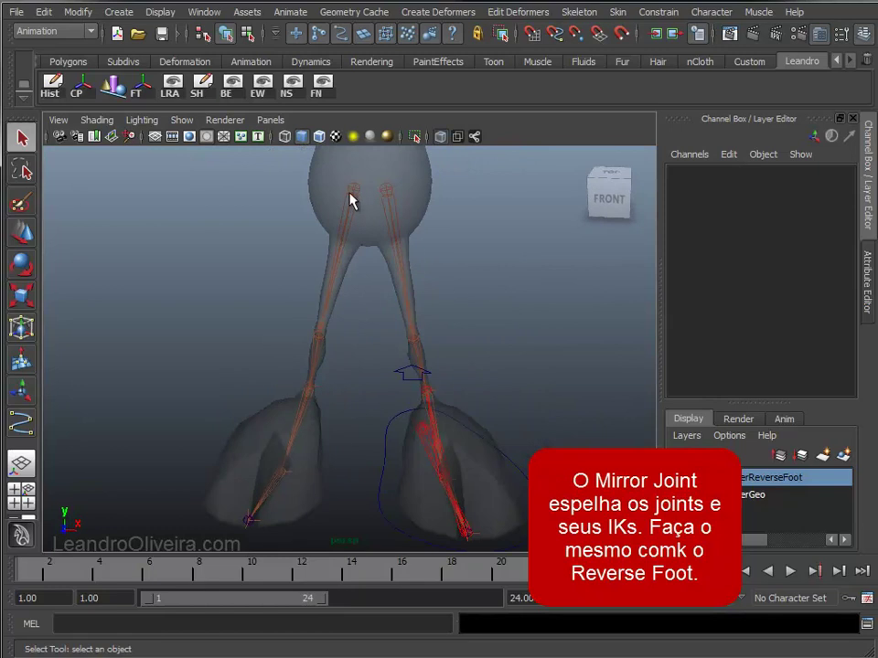
# Check the new jnt_r_Thigh, jnt_r_Knee and jnt_r_Calf joints.
pyautogui.click(353, 190)
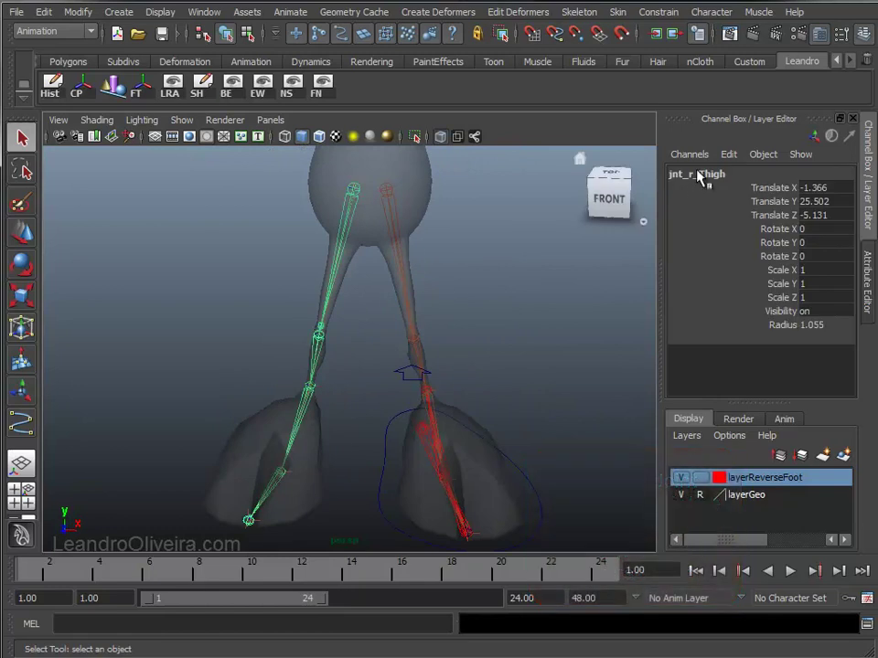
pyautogui.click(320, 333)
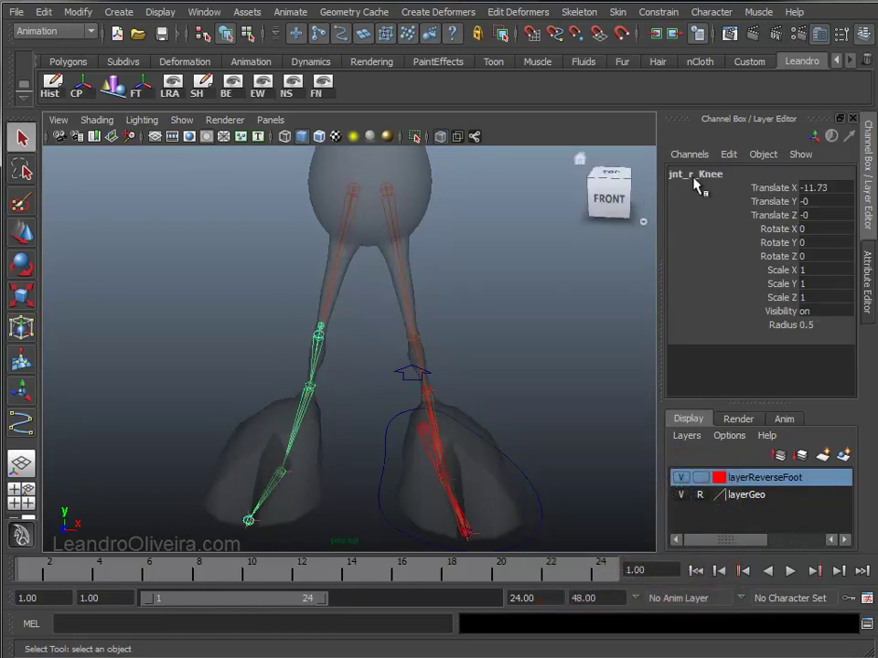
pyautogui.click(316, 338)
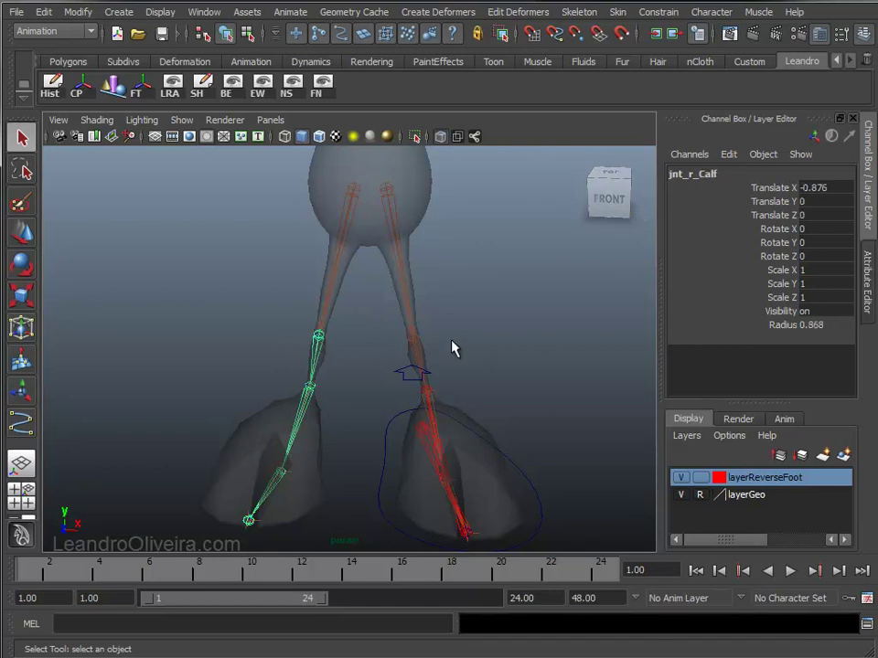
pyautogui.moveTo(338, 311)
pyautogui.keyDown('alt'); pyautogui.mouseDown()
pyautogui.moveTo(433, 389)
pyautogui.moveTo(409, 345)
pyautogui.moveTo(435, 357)
pyautogui.mouseUp(); pyautogui.keyUp('alt')
# Mirror the jntREV_l_BackFoot reverse-foot chain to the right foot.
pyautogui.click(412, 443)
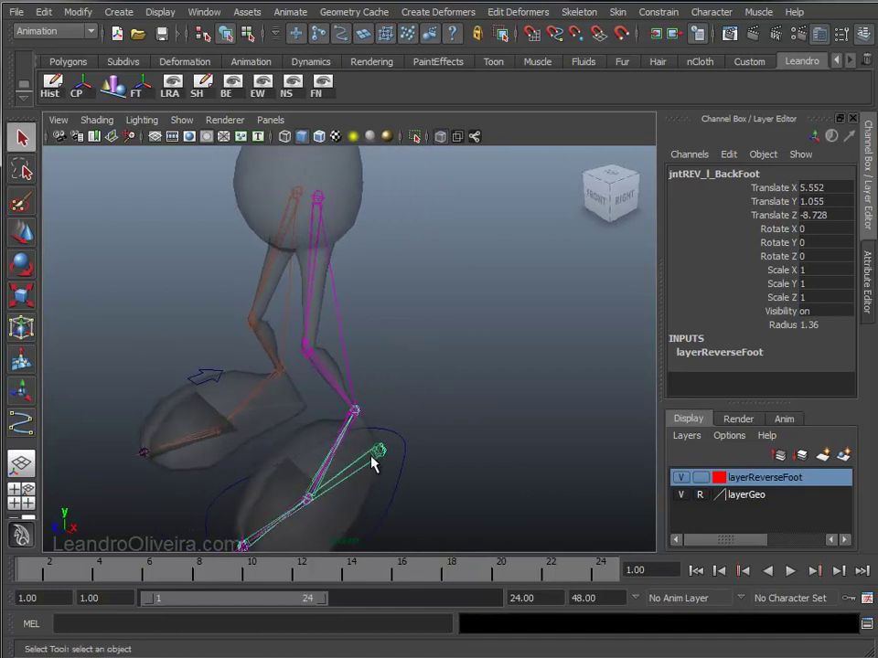
pyautogui.click(578, 12)
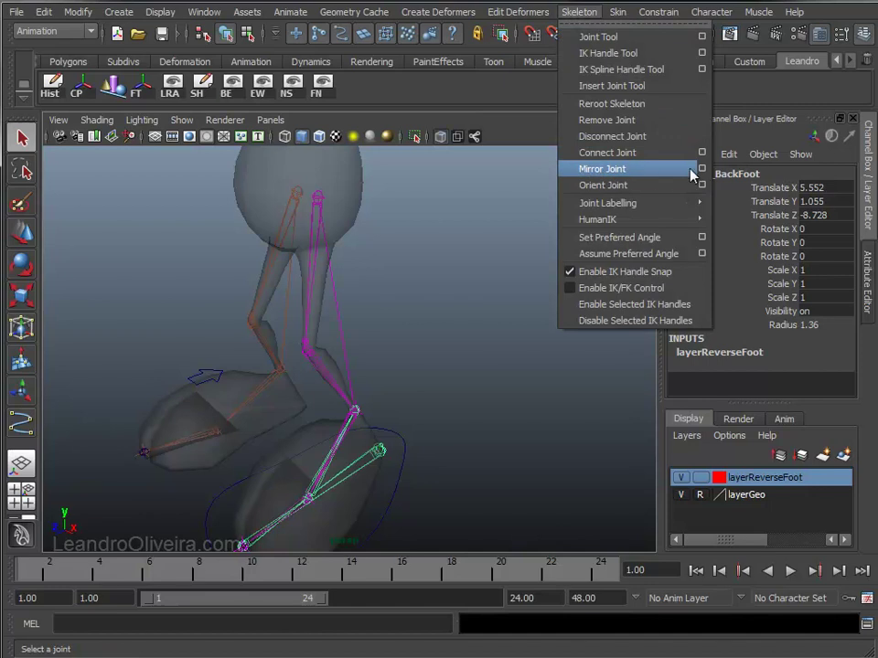
pyautogui.click(698, 168)
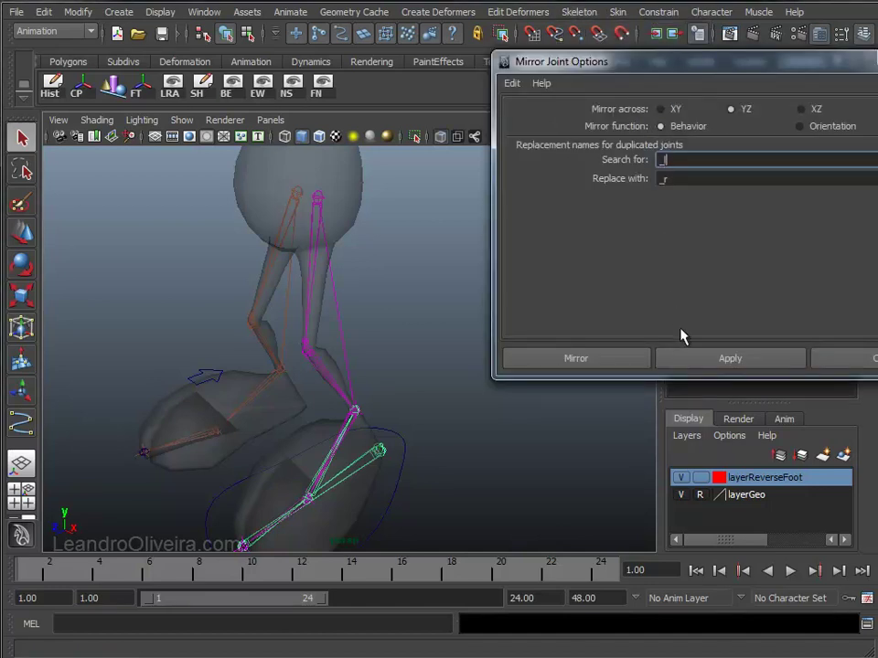
pyautogui.click(625, 362)
# Orbit and zoom in to inspect the mirrored right-foot joints.
pyautogui.keyDown('alt'); pyautogui.moveTo(470, 357); pyautogui.dragTo(617, 346); pyautogui.keyUp('alt')
pyautogui.keyDown('alt'); pyautogui.moveTo(421, 272); pyautogui.dragTo(461, 314, button='middle'); pyautogui.keyUp('alt')
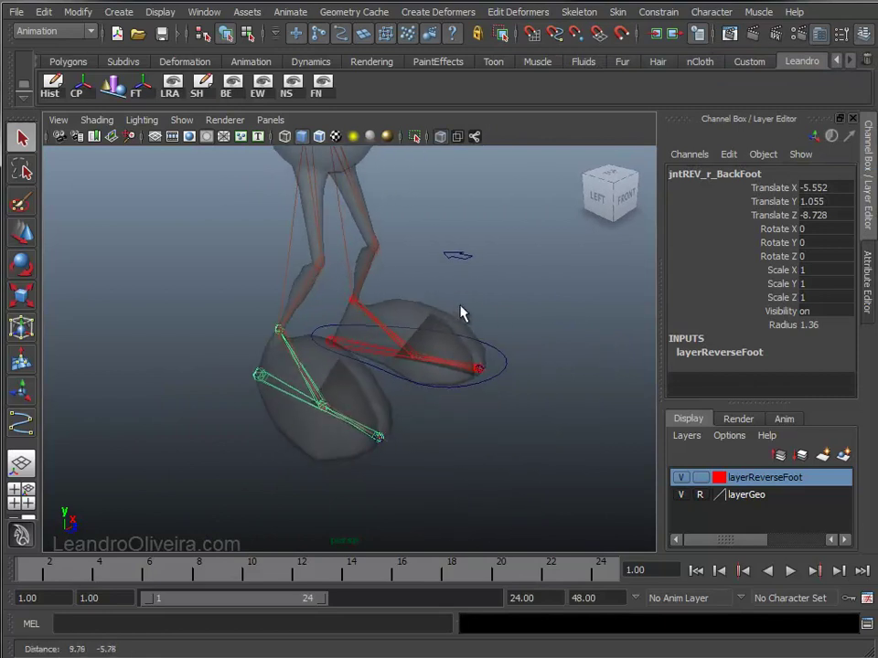
pyautogui.keyDown('alt'); pyautogui.moveTo(461, 314); pyautogui.dragTo(474, 299); pyautogui.keyUp('alt')
pyautogui.click(489, 416)
pyautogui.moveTo(489, 417)
pyautogui.keyDown('alt'); pyautogui.mouseDown()
pyautogui.moveTo(427, 257)
pyautogui.moveTo(355, 240)
pyautogui.moveTo(506, 252)
pyautogui.mouseUp(); pyautogui.keyUp('alt')
pyautogui.moveTo(396, 280)
pyautogui.keyDown('alt'); pyautogui.mouseDown(button='right')
pyautogui.moveTo(445, 417)
pyautogui.moveTo(400, 409)
pyautogui.mouseUp(button='right'); pyautogui.keyUp('alt')
pyautogui.moveTo(399, 410)
pyautogui.keyDown('alt'); pyautogui.mouseDown()
pyautogui.moveTo(314, 360)
pyautogui.moveTo(392, 386)
pyautogui.mouseUp(); pyautogui.keyUp('alt')
pyautogui.moveTo(392, 386)
pyautogui.keyDown('alt'); pyautogui.mouseDown(button='right')
pyautogui.moveTo(303, 415)
pyautogui.moveTo(371, 398)
pyautogui.mouseUp(button='right'); pyautogui.keyUp('alt')
pyautogui.keyDown('alt'); pyautogui.moveTo(371, 398); pyautogui.dragTo(492, 400); pyautogui.keyUp('alt')
pyautogui.moveTo(492, 400)
pyautogui.keyDown('alt'); pyautogui.mouseDown(button='right')
pyautogui.moveTo(433, 449)
pyautogui.moveTo(389, 397)
pyautogui.mouseUp(button='right'); pyautogui.keyUp('alt')
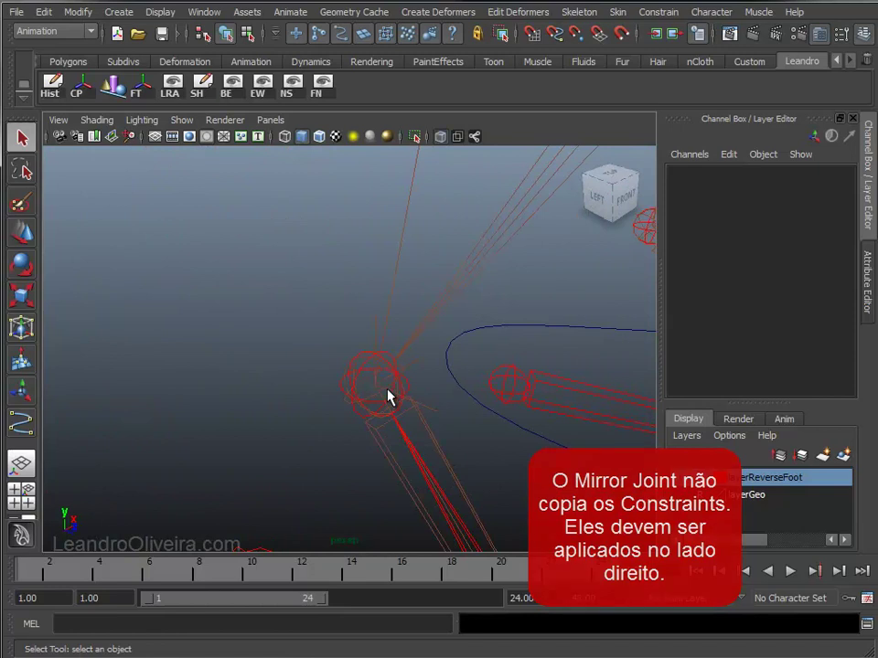
# Test-move the right back-foot joint, then return it to its original position.
pyautogui.click(369, 369)
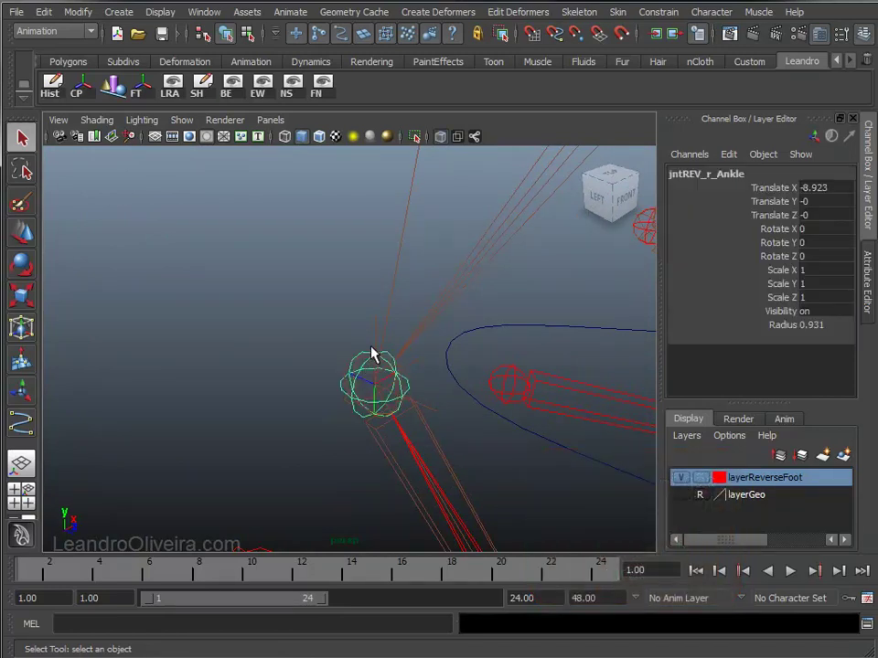
pyautogui.keyDown('alt'); pyautogui.moveTo(456, 409); pyautogui.dragTo(451, 360, button='right'); pyautogui.keyUp('alt')
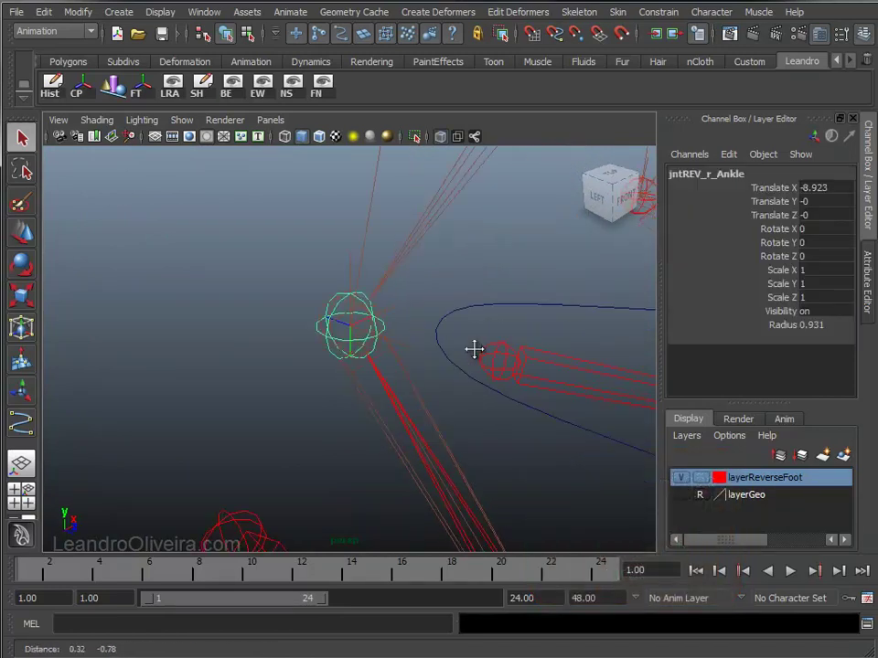
pyautogui.keyDown('alt'); pyautogui.moveTo(450, 360); pyautogui.dragTo(336, 362); pyautogui.keyUp('alt')
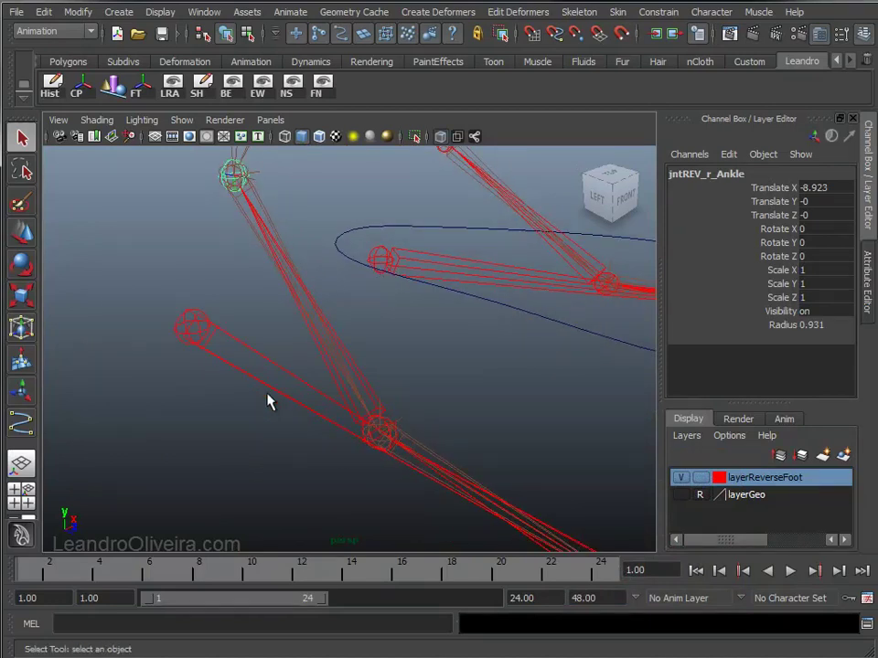
pyautogui.click(194, 327)
pyautogui.keyDown('alt'); pyautogui.moveTo(324, 451); pyautogui.dragTo(268, 406, button='right'); pyautogui.keyUp('alt')
pyautogui.keyDown('alt'); pyautogui.moveTo(268, 406); pyautogui.dragTo(345, 351); pyautogui.keyUp('alt')
pyautogui.press('w')
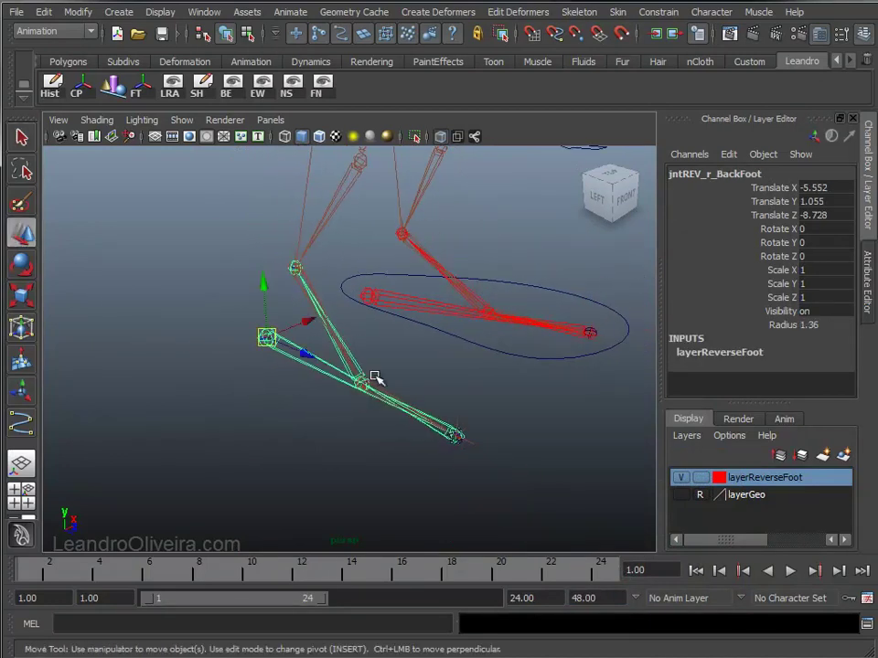
pyautogui.keyDown('alt'); pyautogui.moveTo(375, 377); pyautogui.dragTo(313, 356, button='right'); pyautogui.keyUp('alt')
pyautogui.moveTo(300, 337)
pyautogui.mouseDown()
pyautogui.moveTo(202, 307)
pyautogui.moveTo(325, 357)
pyautogui.moveTo(359, 348)
pyautogui.moveTo(334, 362)
pyautogui.mouseUp()
pyautogui.moveTo(334, 362)
pyautogui.keyDown('alt'); pyautogui.mouseDown(button='right')
pyautogui.moveTo(329, 348)
pyautogui.moveTo(383, 251)
pyautogui.moveTo(355, 347)
pyautogui.moveTo(416, 417)
pyautogui.mouseUp(button='right'); pyautogui.keyUp('alt')
pyautogui.press('q')
pyautogui.moveTo(334, 336)
pyautogui.keyDown('alt'); pyautogui.mouseDown()
pyautogui.moveTo(359, 389)
pyautogui.moveTo(284, 307)
pyautogui.mouseUp(); pyautogui.keyUp('alt')
pyautogui.click(323, 355)
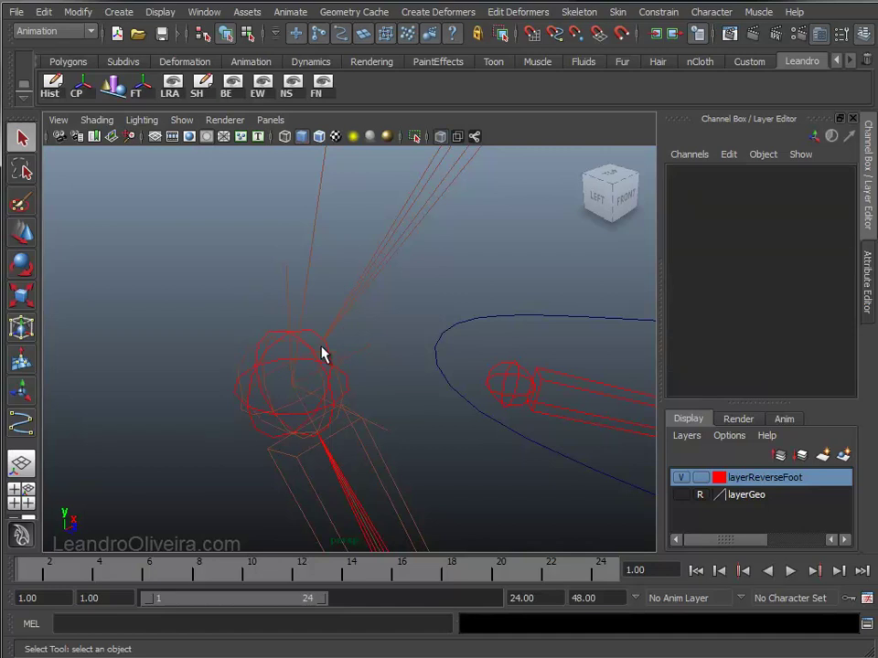
# Point-constrain the right ankle IK handle to the reverse-foot ankle joint.
pyautogui.click(310, 336)
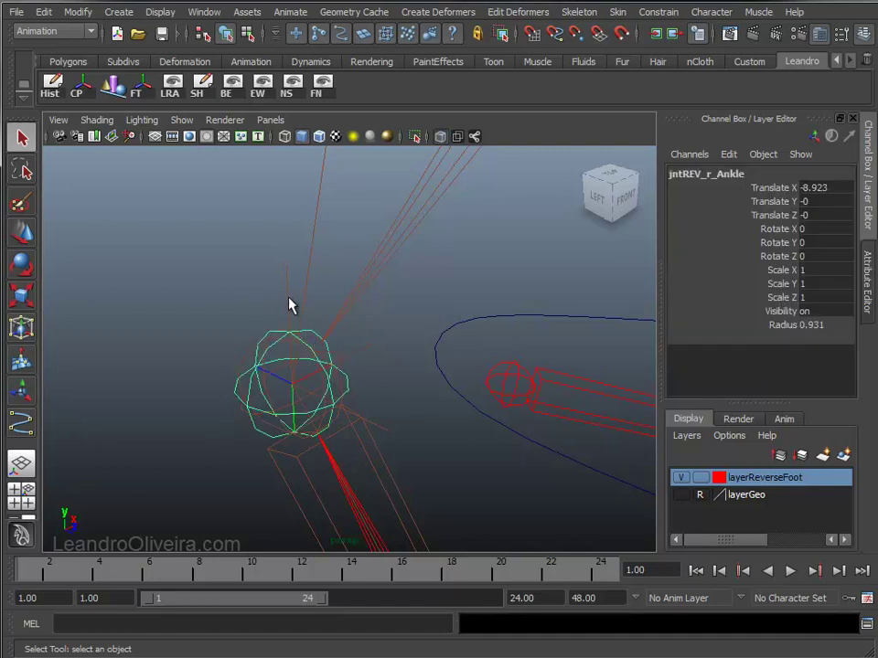
pyautogui.click(288, 297)
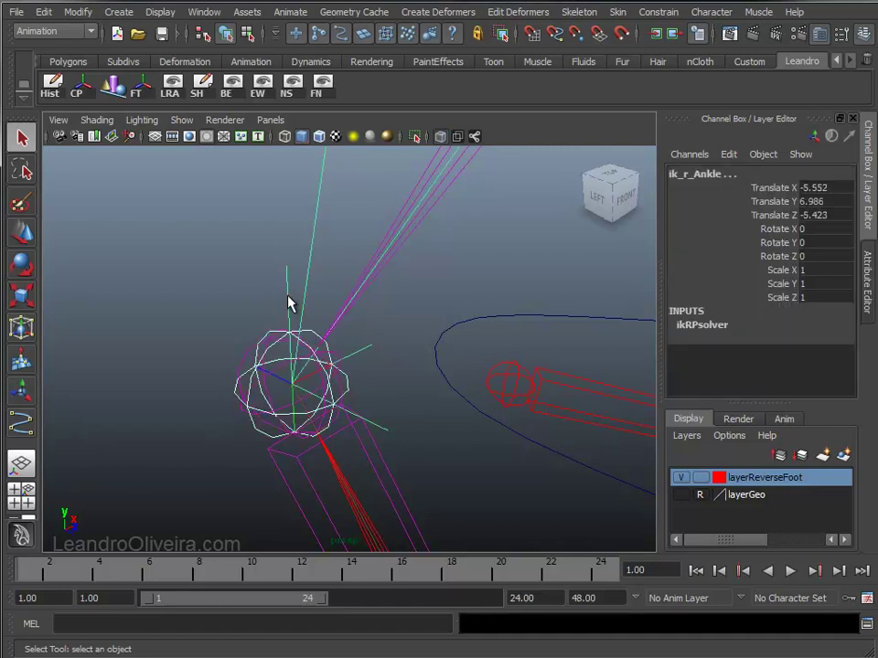
pyautogui.click(646, 16)
pyautogui.click(666, 38)
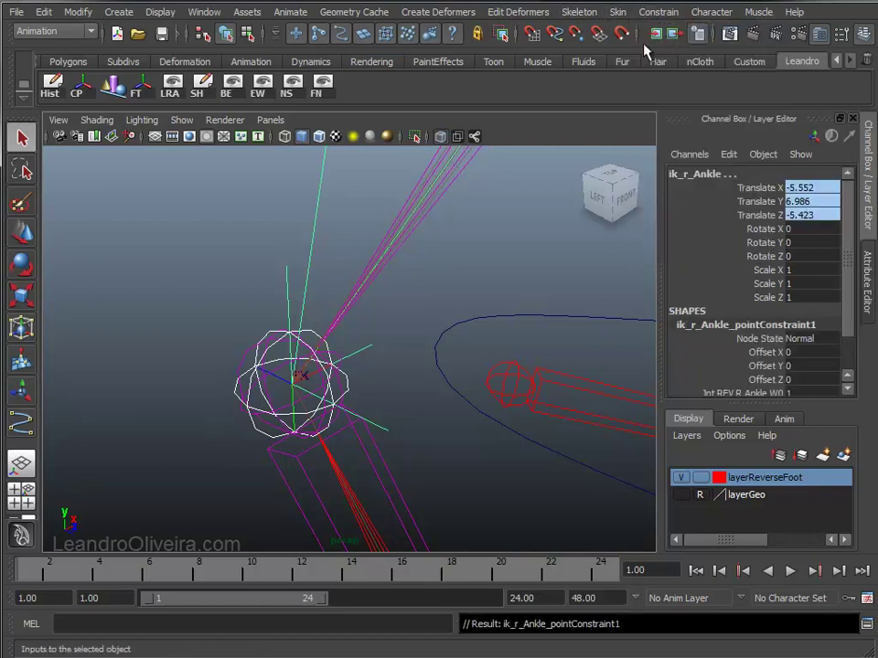
pyautogui.keyDown('alt'); pyautogui.moveTo(364, 333); pyautogui.dragTo(271, 313, button='right'); pyautogui.keyUp('alt')
pyautogui.keyDown('alt'); pyautogui.moveTo(271, 313); pyautogui.dragTo(215, 251, button='middle'); pyautogui.keyUp('alt')
pyautogui.moveTo(215, 250)
pyautogui.keyDown('alt'); pyautogui.mouseDown(button='right')
pyautogui.moveTo(221, 318)
pyautogui.moveTo(289, 392)
pyautogui.mouseUp(button='right'); pyautogui.keyUp('alt')
pyautogui.moveTo(289, 392)
pyautogui.keyDown('alt'); pyautogui.mouseDown(button='middle')
pyautogui.moveTo(326, 344)
pyautogui.moveTo(332, 362)
pyautogui.mouseUp(button='middle'); pyautogui.keyUp('alt')
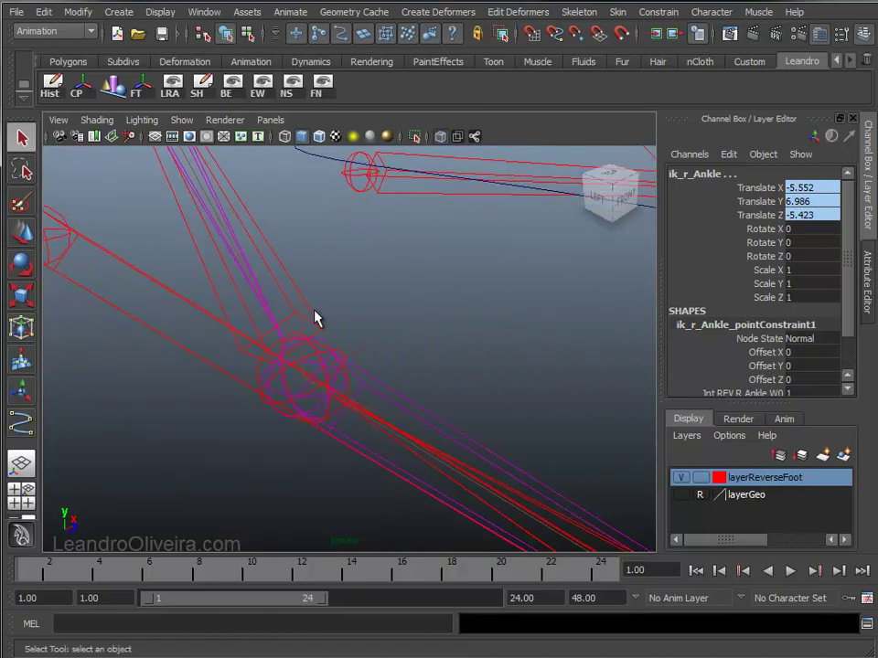
# Point-constrain ik_r_Ball to the jntREV_r_Ball joint.
pyautogui.click(314, 321)
pyautogui.click(302, 315)
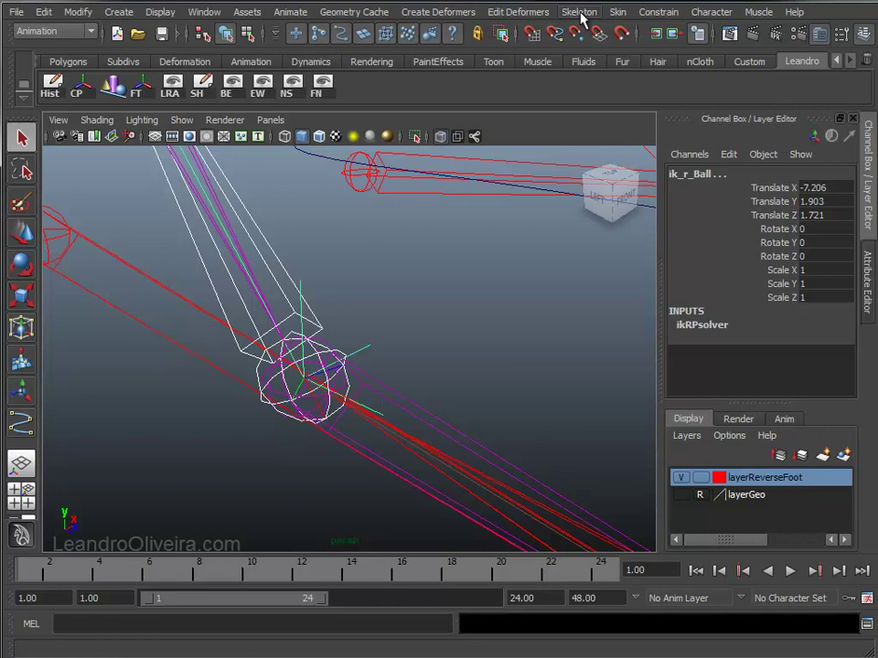
pyautogui.click(656, 12)
pyautogui.click(662, 41)
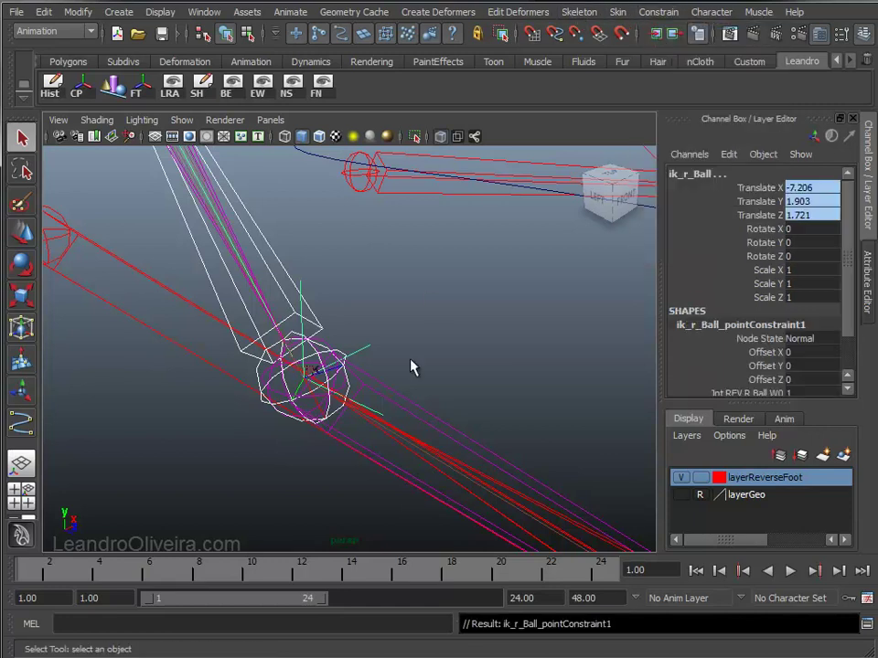
pyautogui.keyDown('alt'); pyautogui.moveTo(411, 364); pyautogui.dragTo(280, 369, button='right'); pyautogui.keyUp('alt')
pyautogui.keyDown('alt'); pyautogui.moveTo(280, 369); pyautogui.dragTo(401, 386, button='middle'); pyautogui.keyUp('alt')
pyautogui.moveTo(401, 386)
pyautogui.keyDown('alt'); pyautogui.mouseDown(button='right')
pyautogui.moveTo(300, 353)
pyautogui.moveTo(353, 435)
pyautogui.moveTo(396, 437)
pyautogui.moveTo(401, 453)
pyautogui.mouseUp(button='right'); pyautogui.keyUp('alt')
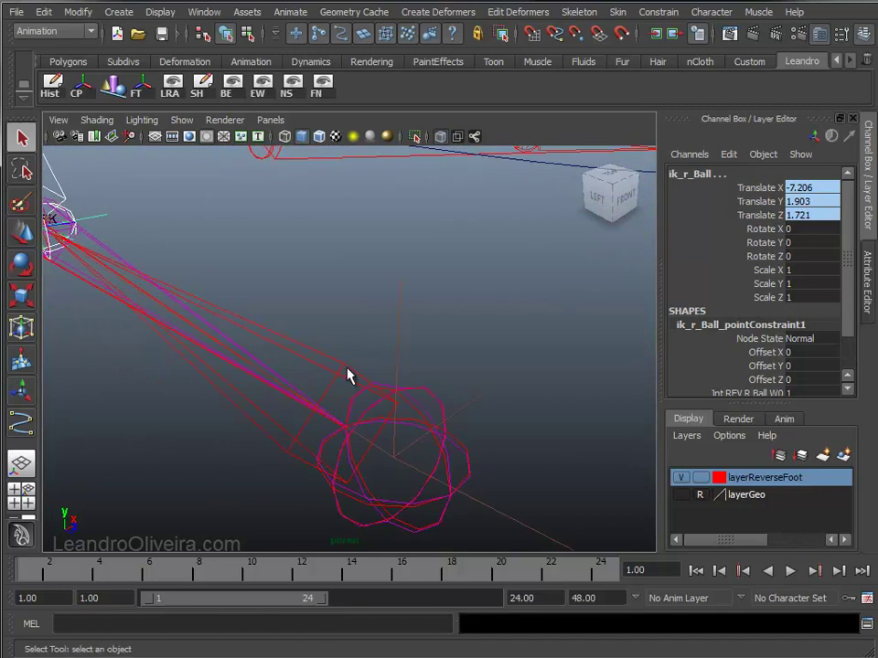
# Point-constrain ik_r_Toe to the jntREV_r_Toe joint.
pyautogui.click(401, 356)
pyautogui.click(399, 345)
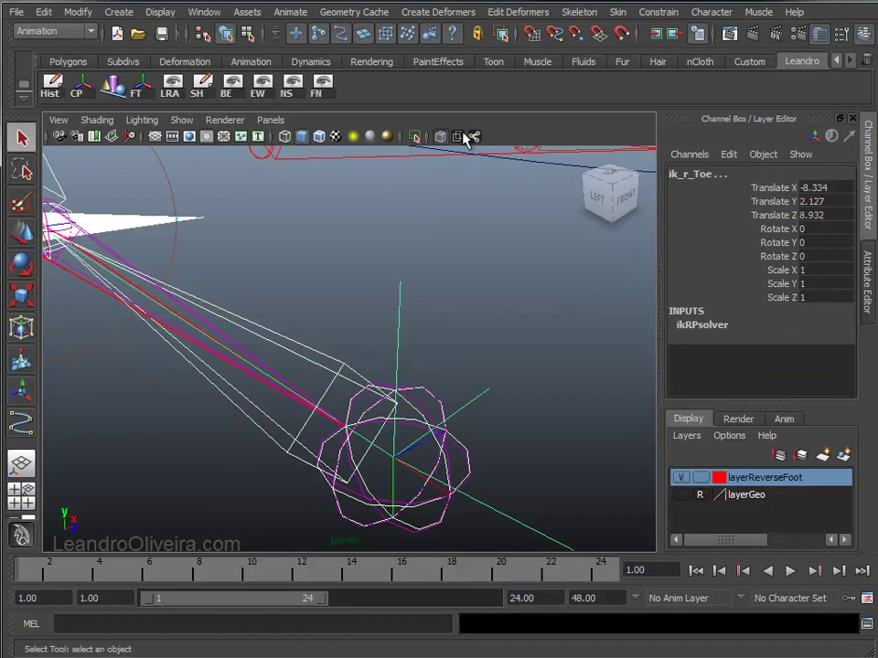
pyautogui.click(656, 13)
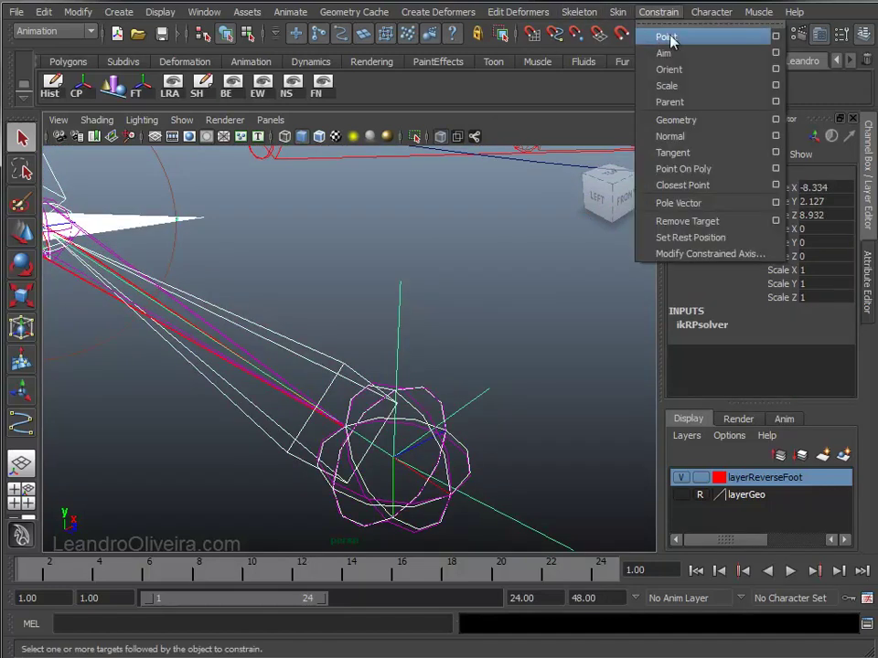
pyautogui.click(671, 40)
pyautogui.keyDown('alt'); pyautogui.moveTo(422, 327); pyautogui.dragTo(343, 319, button='right'); pyautogui.keyUp('alt')
pyautogui.keyDown('alt'); pyautogui.moveTo(343, 320); pyautogui.dragTo(420, 370, button='middle'); pyautogui.keyUp('alt')
pyautogui.moveTo(421, 371)
pyautogui.keyDown('alt'); pyautogui.mouseDown(button='right')
pyautogui.moveTo(364, 393)
pyautogui.moveTo(362, 379)
pyautogui.mouseUp(button='right'); pyautogui.keyUp('alt')
# Move jntREV_r_BackFoot to confirm it drags the right leg.
pyautogui.click(320, 370)
pyautogui.press('w')
pyautogui.keyDown('alt'); pyautogui.moveTo(362, 379); pyautogui.dragTo(391, 372, button='middle'); pyautogui.keyUp('alt')
pyautogui.moveTo(332, 395)
pyautogui.mouseDown()
pyautogui.moveTo(359, 348)
pyautogui.moveTo(288, 384)
pyautogui.mouseUp()
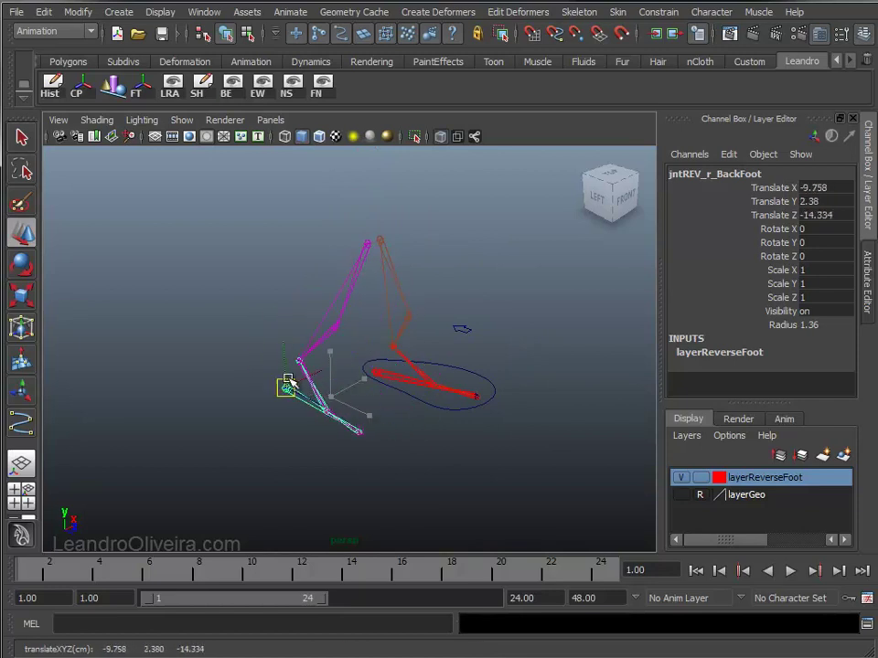
# Undo the right foot's test move and frame the foot from the side.
pyautogui.hotkey('ctrl', 'z')
pyautogui.click(391, 422)
pyautogui.keyDown('alt'); pyautogui.moveTo(392, 422); pyautogui.dragTo(419, 521, button='right'); pyautogui.keyUp('alt')
pyautogui.keyDown('alt'); pyautogui.moveTo(420, 521); pyautogui.dragTo(386, 382, button='middle'); pyautogui.keyUp('alt')
pyautogui.moveTo(386, 382)
pyautogui.keyDown('alt'); pyautogui.mouseDown()
pyautogui.moveTo(429, 366)
pyautogui.moveTo(332, 399)
pyautogui.mouseUp(); pyautogui.keyUp('alt')
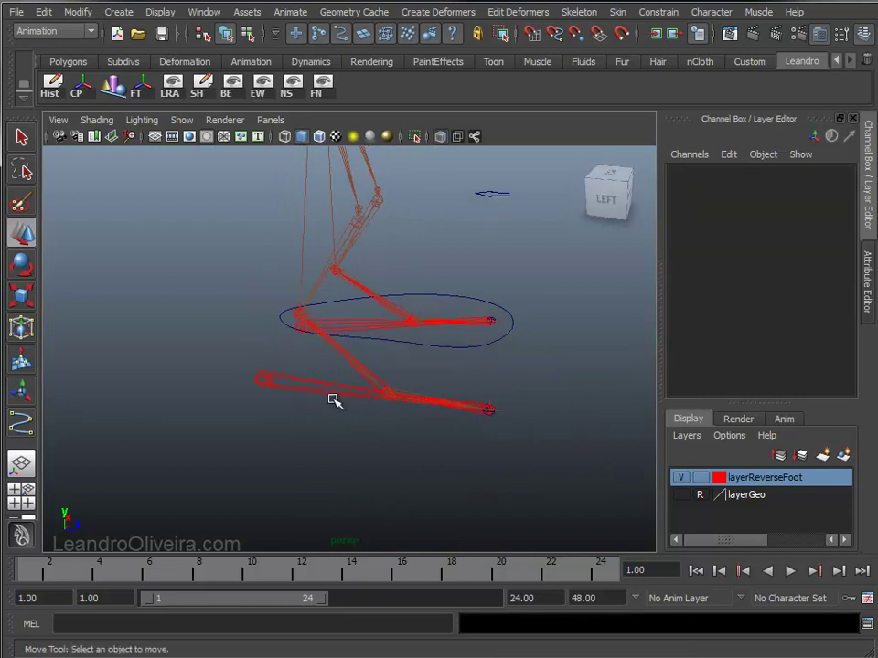
# Test-roll the foot by rotating jntREV_r_Ball, then undo the rotation.
pyautogui.click(371, 385)
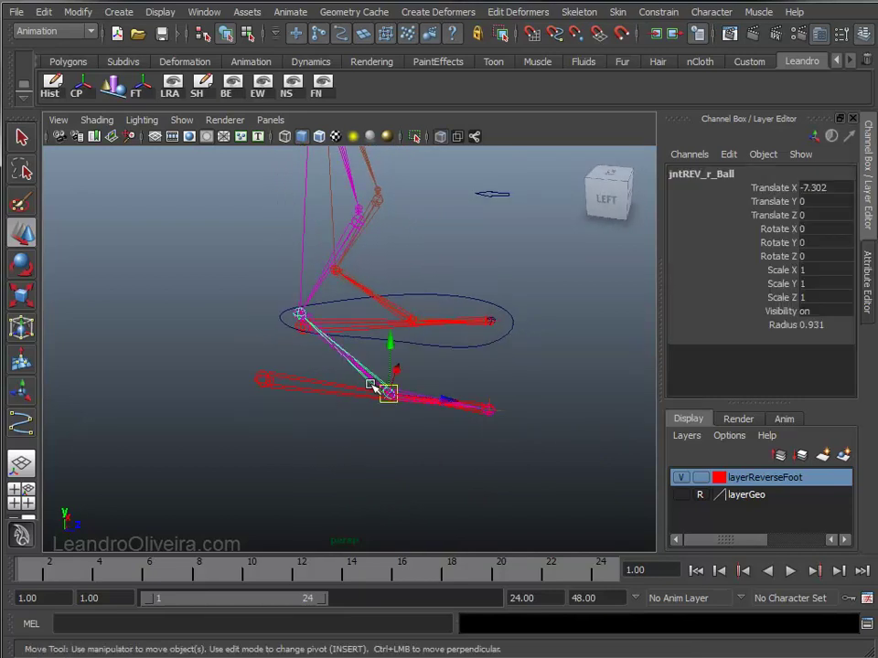
pyautogui.press('e')
pyautogui.moveTo(413, 330)
pyautogui.mouseDown()
pyautogui.moveTo(435, 348)
pyautogui.moveTo(413, 345)
pyautogui.mouseUp()
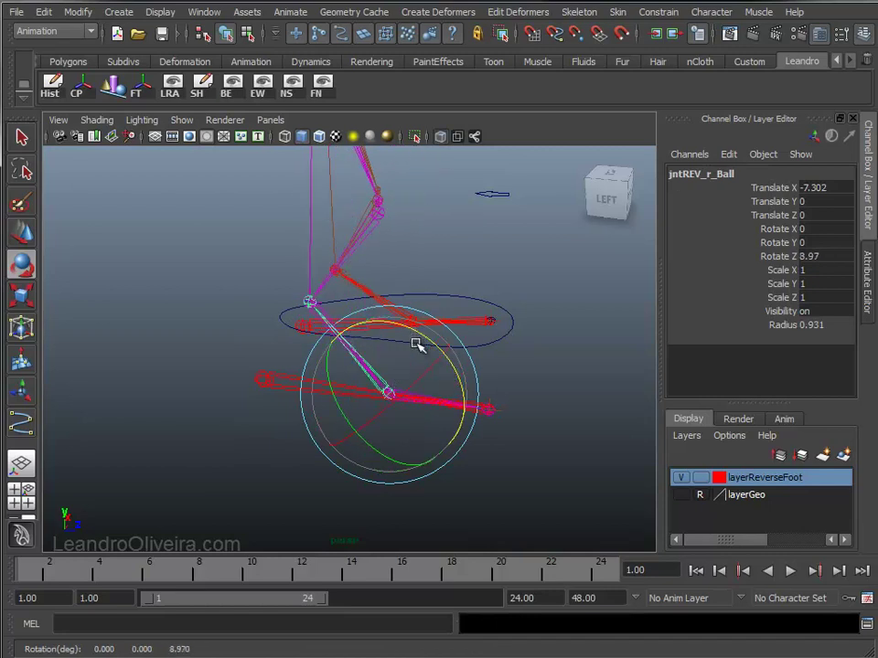
pyautogui.hotkey('ctrl', 'z')
# Orbit to a front view of the legs and select ctrl_l_Knee.
pyautogui.click(542, 443)
pyautogui.moveTo(542, 444)
pyautogui.keyDown('alt'); pyautogui.mouseDown()
pyautogui.moveTo(507, 378)
pyautogui.moveTo(447, 384)
pyautogui.mouseUp(); pyautogui.keyUp('alt')
pyautogui.keyDown('alt'); pyautogui.moveTo(447, 384); pyautogui.dragTo(369, 367, button='right'); pyautogui.keyUp('alt')
pyautogui.keyDown('alt'); pyautogui.moveTo(403, 365); pyautogui.dragTo(326, 347); pyautogui.keyUp('alt')
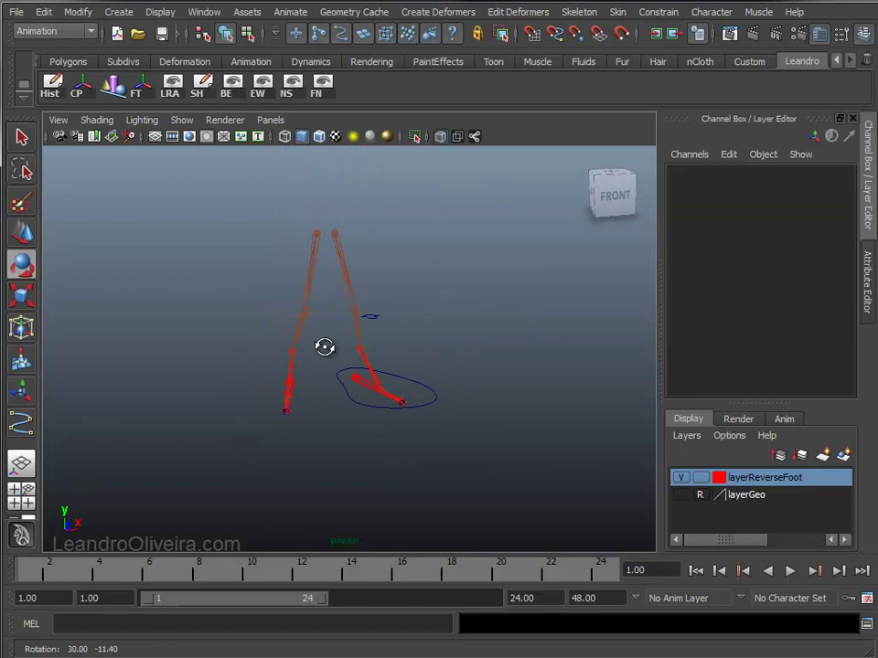
pyautogui.moveTo(417, 358)
pyautogui.keyDown('alt'); pyautogui.mouseDown()
pyautogui.moveTo(423, 346)
pyautogui.moveTo(471, 389)
pyautogui.moveTo(474, 377)
pyautogui.mouseUp(); pyautogui.keyUp('alt')
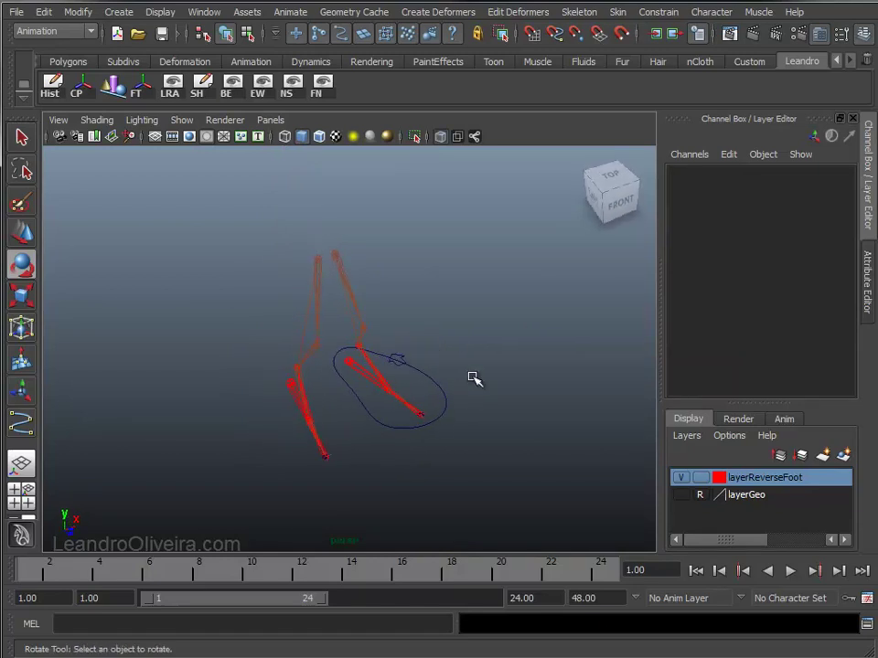
pyautogui.press('q')
pyautogui.click(399, 358)
pyautogui.moveTo(400, 358)
pyautogui.keyDown('alt'); pyautogui.mouseDown(button='right')
pyautogui.moveTo(411, 333)
pyautogui.moveTo(432, 364)
pyautogui.mouseUp(button='right'); pyautogui.keyUp('alt')
pyautogui.moveTo(432, 364)
pyautogui.keyDown('alt'); pyautogui.mouseDown()
pyautogui.moveTo(437, 369)
pyautogui.moveTo(361, 371)
pyautogui.mouseUp(); pyautogui.keyUp('alt')
# Duplicate the ctrl_l_Knee control with Edit > Duplicate.
pyautogui.press('w')
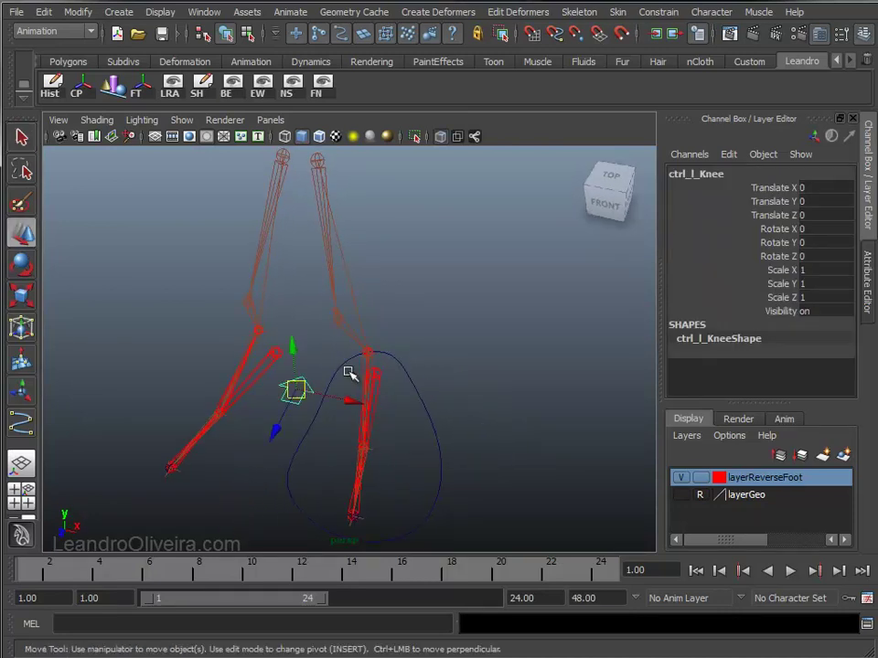
pyautogui.keyDown('alt'); pyautogui.moveTo(347, 372); pyautogui.dragTo(322, 318); pyautogui.keyUp('alt')
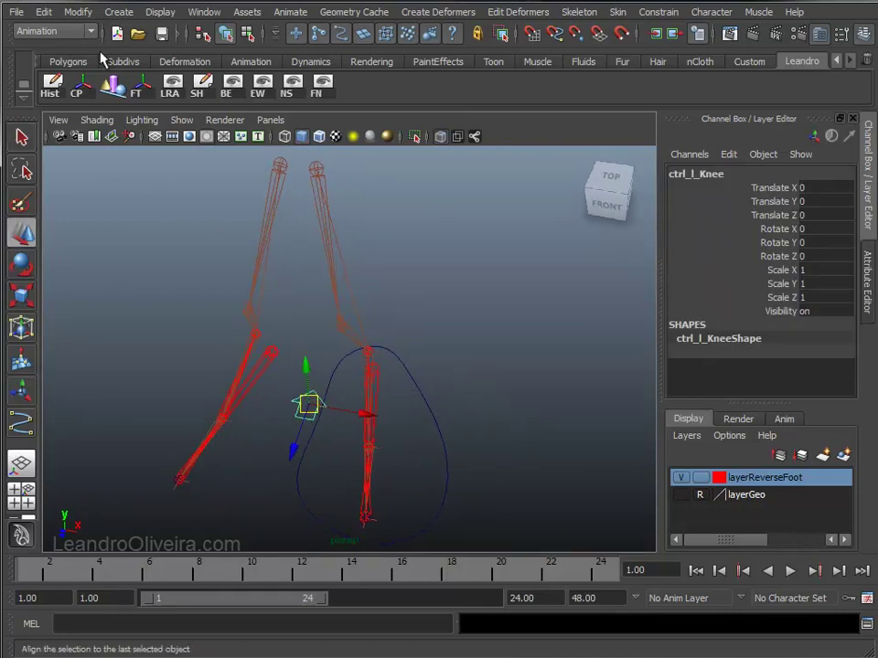
pyautogui.click(42, 13)
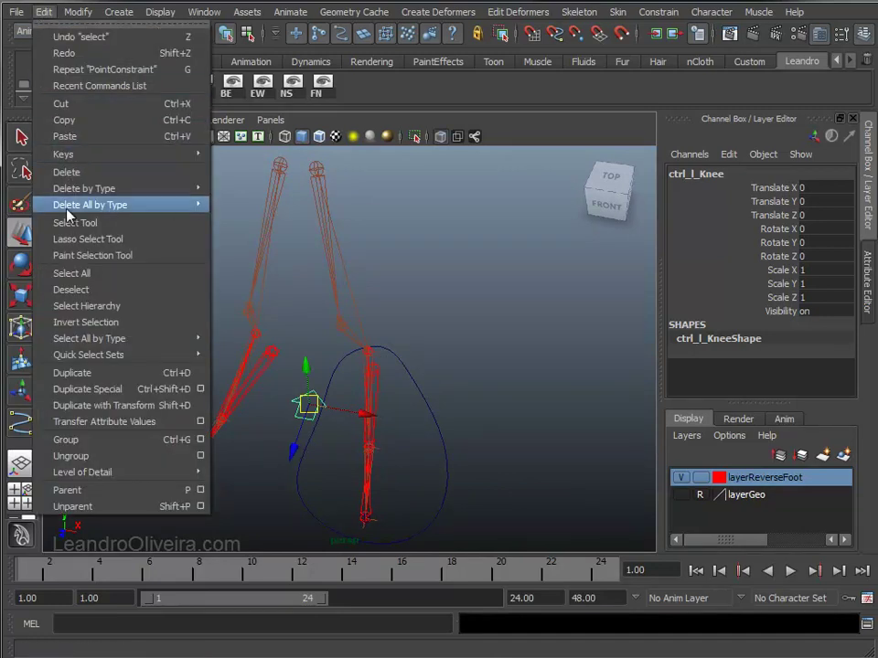
pyautogui.click(83, 376)
# Move the knee copy along X to Translate X -7.627, in front of the right knee.
pyautogui.moveTo(360, 415); pyautogui.dragTo(244, 384)
pyautogui.moveTo(300, 329)
pyautogui.keyDown('alt'); pyautogui.mouseDown()
pyautogui.moveTo(405, 319)
pyautogui.moveTo(340, 316)
pyautogui.mouseUp(); pyautogui.keyUp('alt')
pyautogui.scroll(3, 300, 319)
pyautogui.scroll(3, 347, 369)
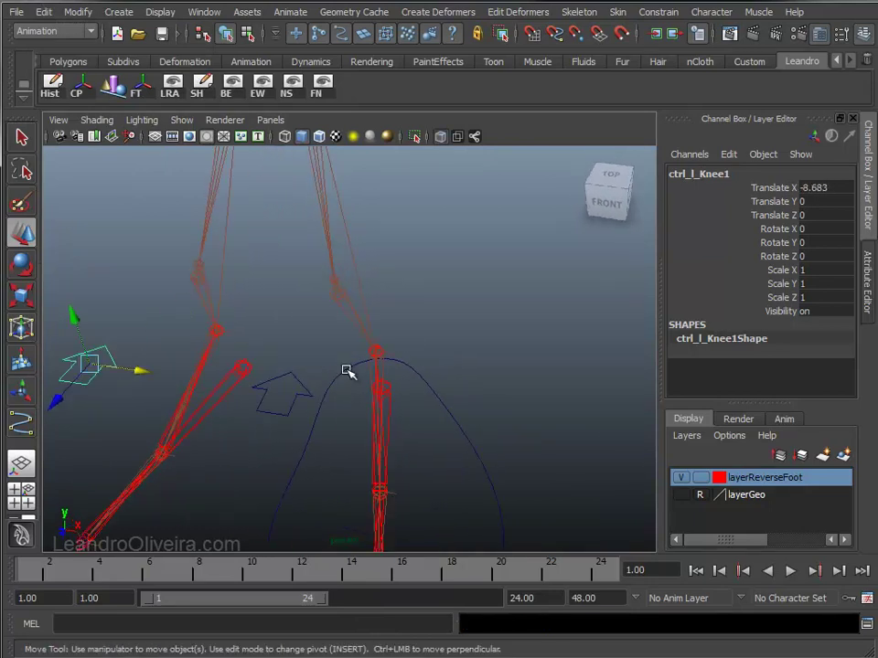
pyautogui.scroll(2, 435, 380)
pyautogui.moveTo(249, 396); pyautogui.dragTo(176, 384)
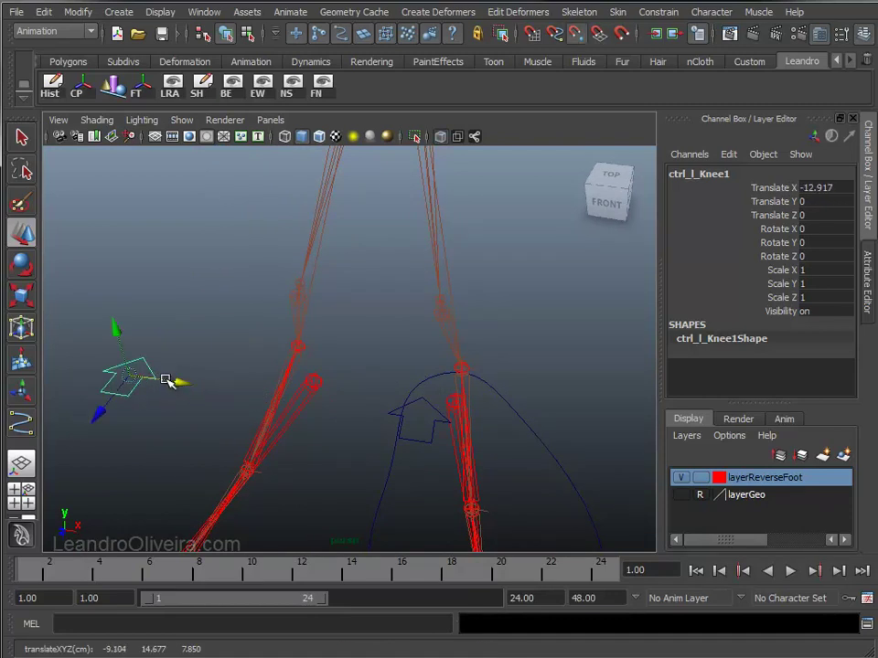
pyautogui.moveTo(168, 381); pyautogui.dragTo(303, 286)
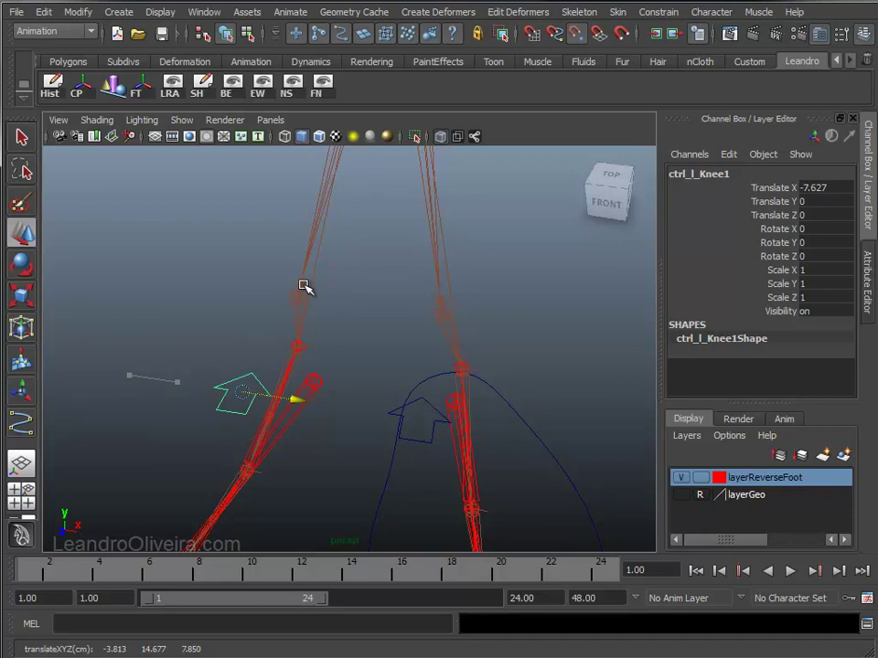
# Check the copy's placement from above and the front, then select ctrl_l_Foot.
pyautogui.moveTo(343, 384)
pyautogui.keyDown('alt'); pyautogui.mouseDown()
pyautogui.moveTo(467, 421)
pyautogui.moveTo(460, 463)
pyautogui.mouseUp(); pyautogui.keyUp('alt')
pyautogui.keyDown('alt'); pyautogui.moveTo(460, 462); pyautogui.dragTo(373, 417, button='right'); pyautogui.keyUp('alt')
pyautogui.moveTo(506, 427)
pyautogui.keyDown('alt'); pyautogui.mouseDown()
pyautogui.moveTo(538, 376)
pyautogui.moveTo(420, 352)
pyautogui.moveTo(451, 333)
pyautogui.mouseUp(); pyautogui.keyUp('alt')
pyautogui.moveTo(451, 333)
pyautogui.keyDown('alt'); pyautogui.mouseDown(button='right')
pyautogui.moveTo(420, 415)
pyautogui.moveTo(434, 446)
pyautogui.mouseUp(button='right'); pyautogui.keyUp('alt')
pyautogui.click(437, 432)
pyautogui.moveTo(433, 431)
pyautogui.keyDown('alt'); pyautogui.mouseDown()
pyautogui.moveTo(342, 439)
pyautogui.moveTo(409, 449)
pyautogui.mouseUp(); pyautogui.keyUp('alt')
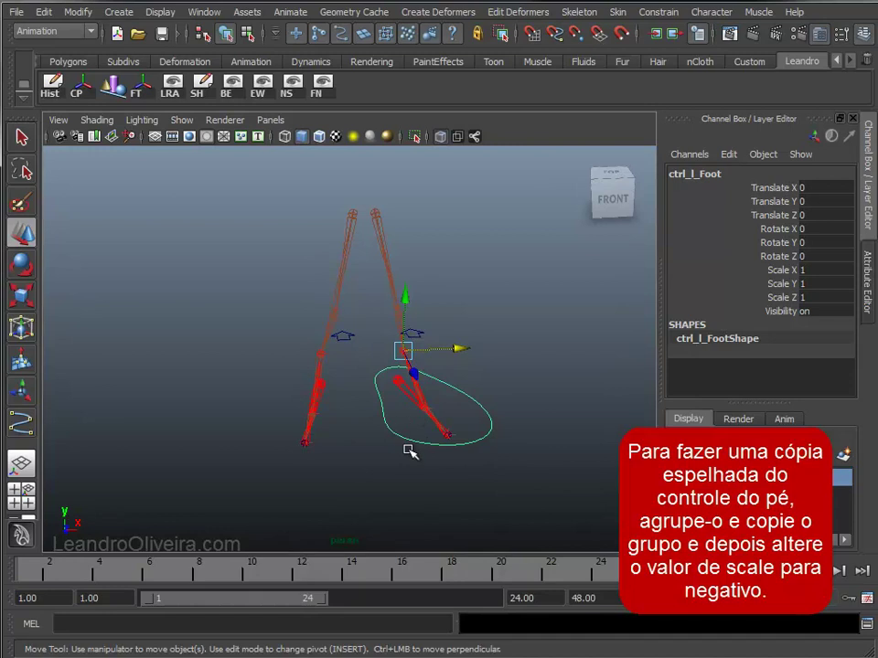
# Group ctrl_l_Foot into group1 and switch to the Persp/Outliner layout.
pyautogui.click(42, 13)
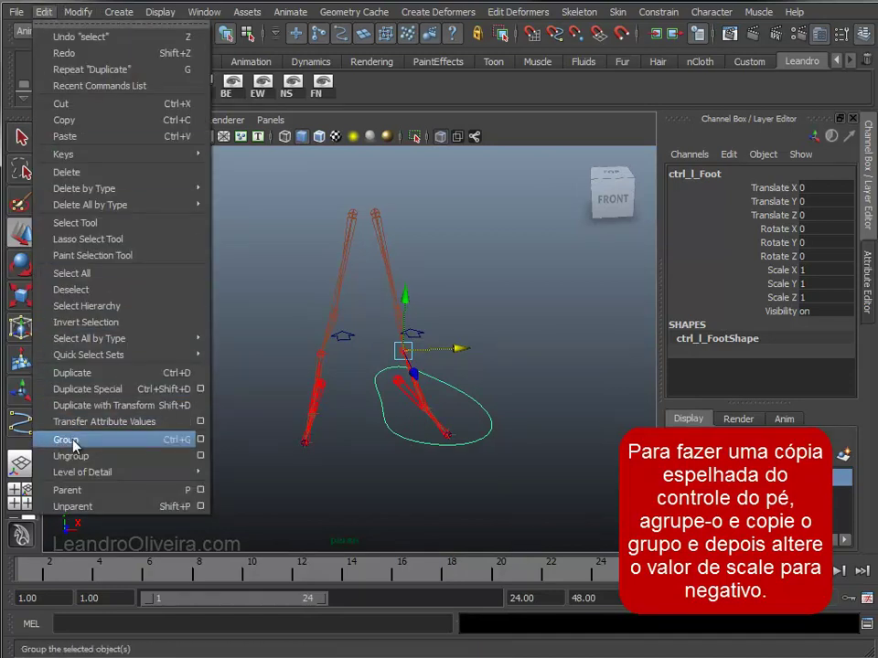
pyautogui.click(73, 444)
pyautogui.keyDown('alt'); pyautogui.moveTo(154, 464); pyautogui.dragTo(228, 451); pyautogui.keyUp('alt')
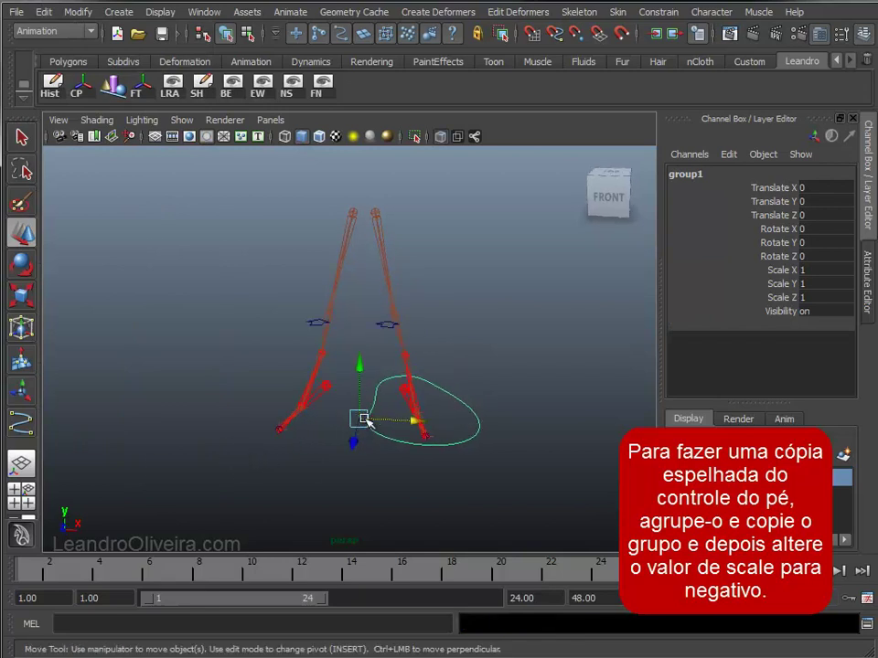
pyautogui.click(44, 13)
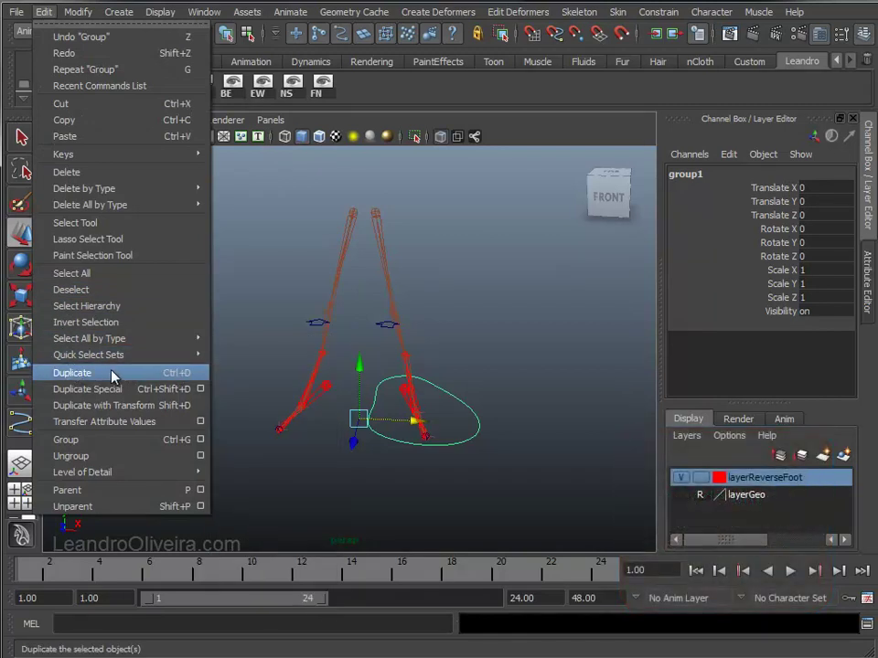
pyautogui.click(64, 52)
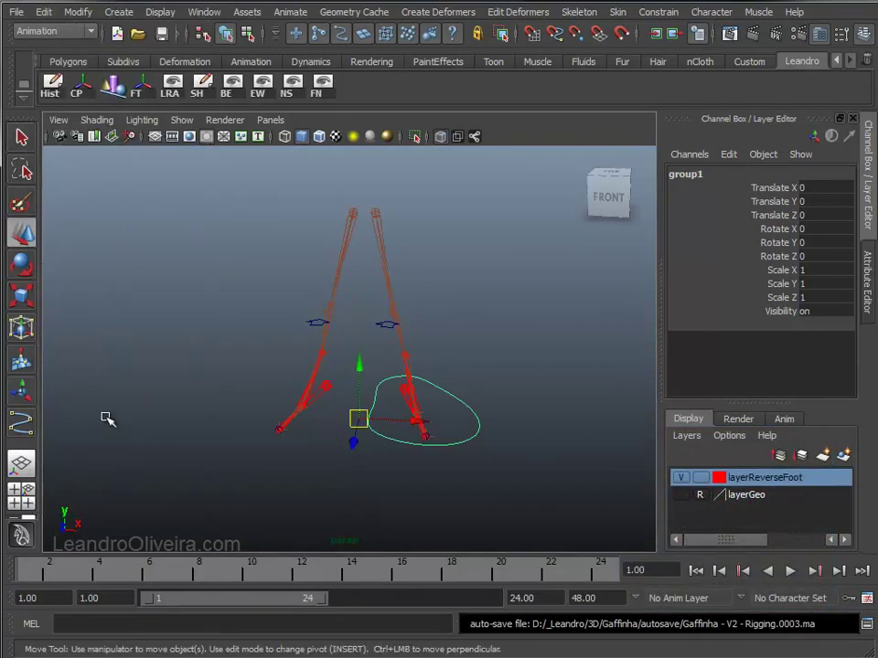
pyautogui.press('space')
# Select group1 in the Outliner and bring up the Edit menu.
pyautogui.scroll(-3, 192, 361)
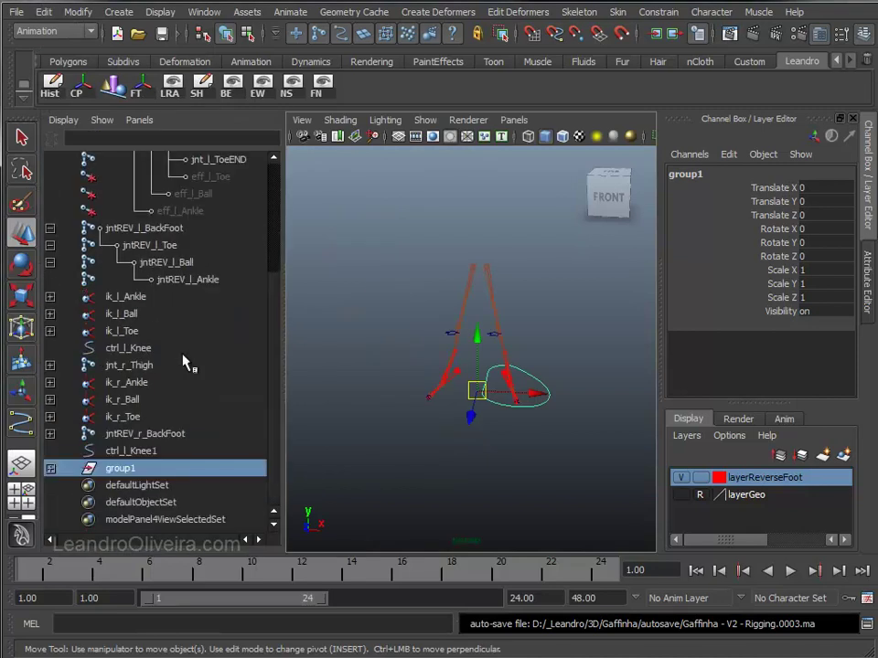
pyautogui.click(124, 451)
pyautogui.click(118, 468)
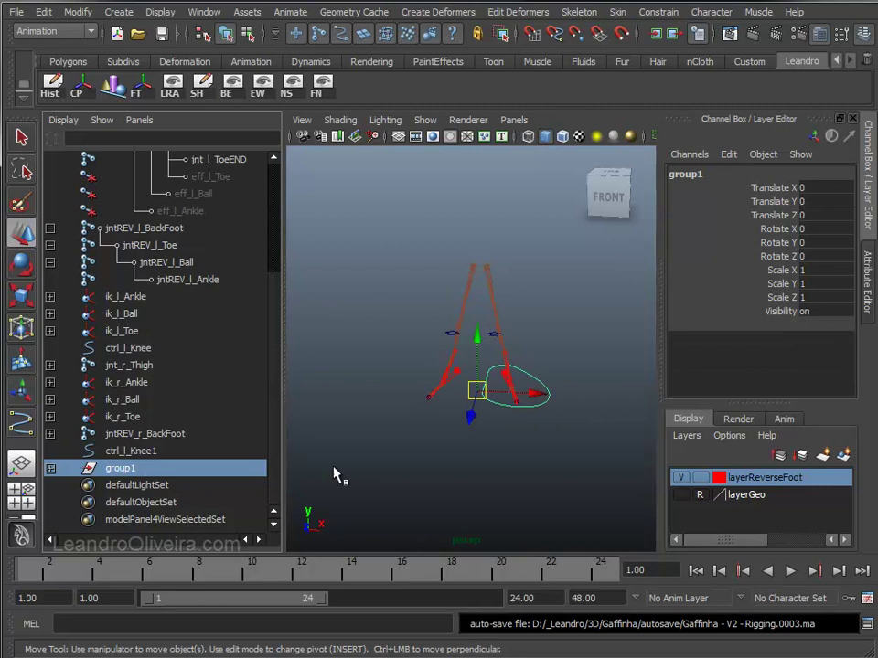
pyautogui.click(553, 439)
pyautogui.click(541, 405)
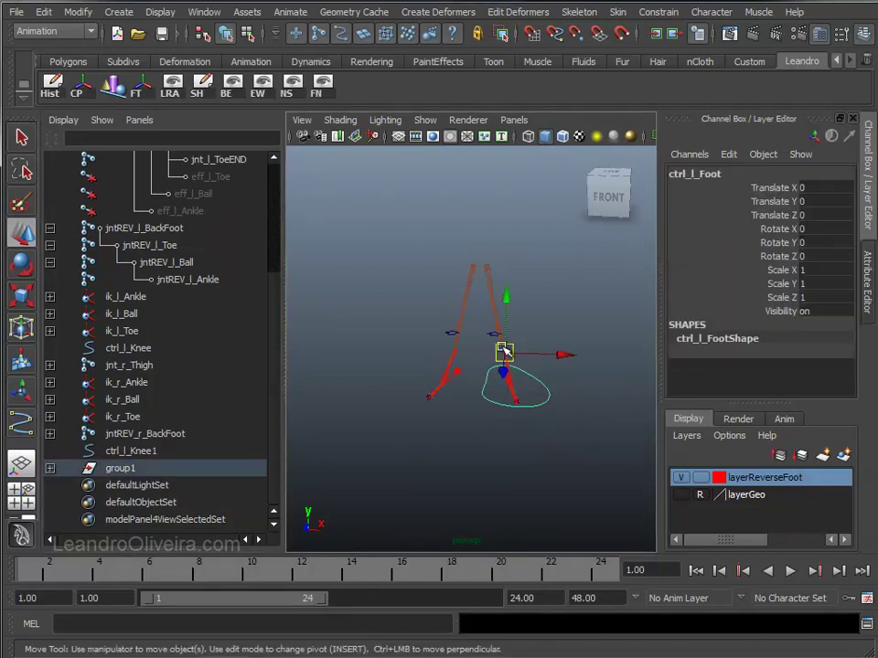
pyautogui.keyDown('alt'); pyautogui.moveTo(465, 372); pyautogui.dragTo(530, 442, button='right'); pyautogui.keyUp('alt')
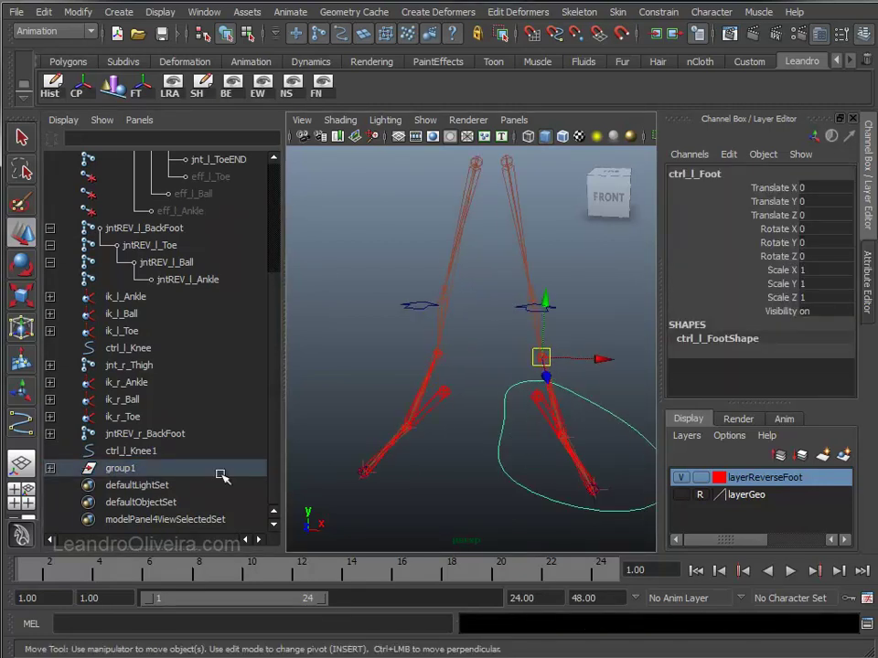
pyautogui.click(116, 468)
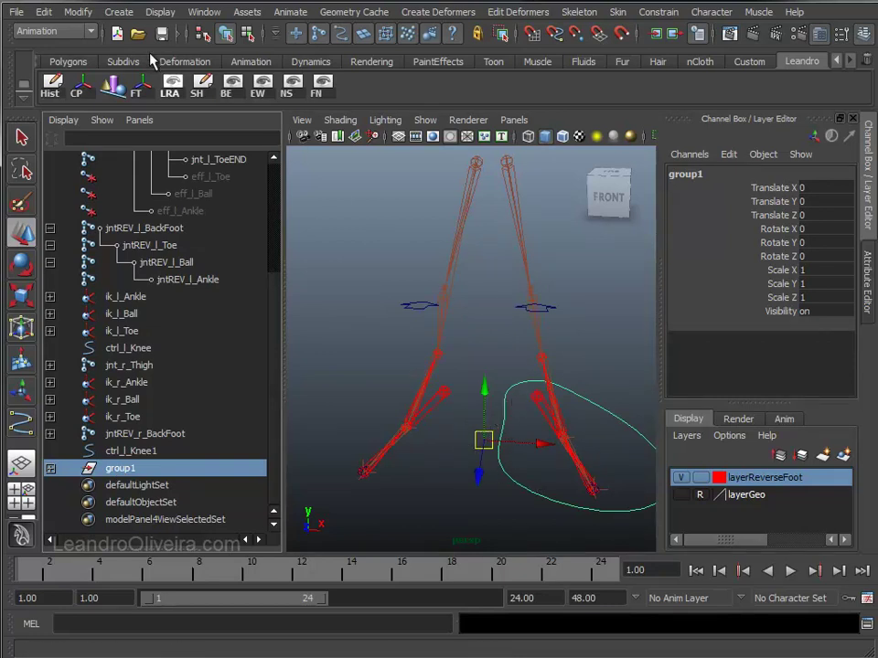
pyautogui.click(42, 12)
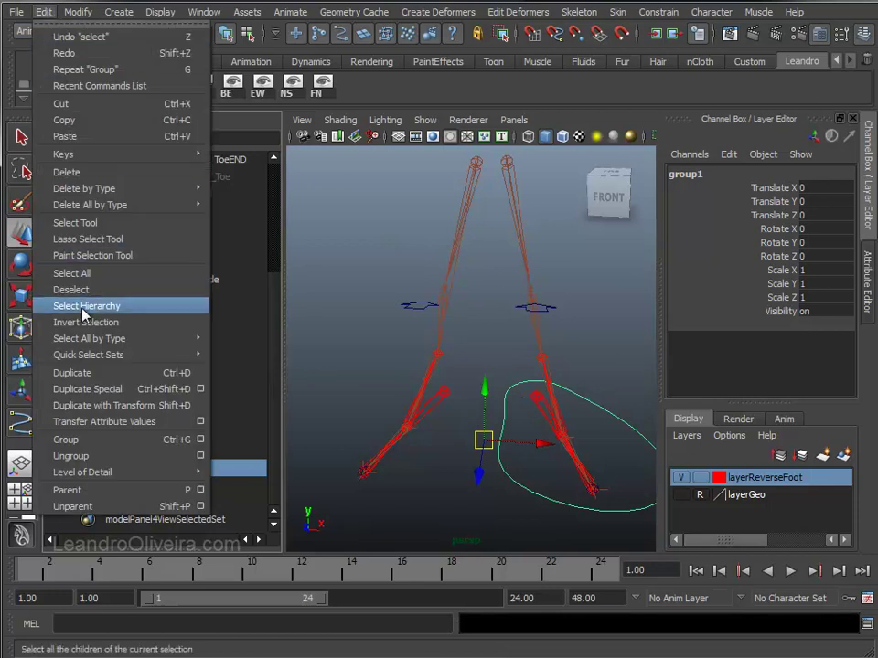
# Duplicate group1 into group2 and set group2's Scale X to -1.
pyautogui.click(182, 376)
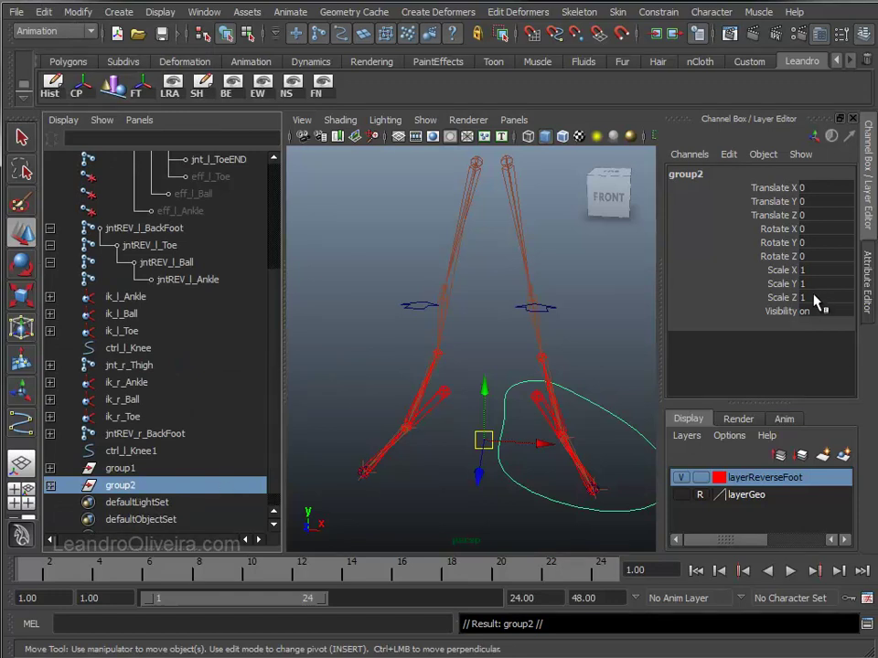
pyautogui.press('r')
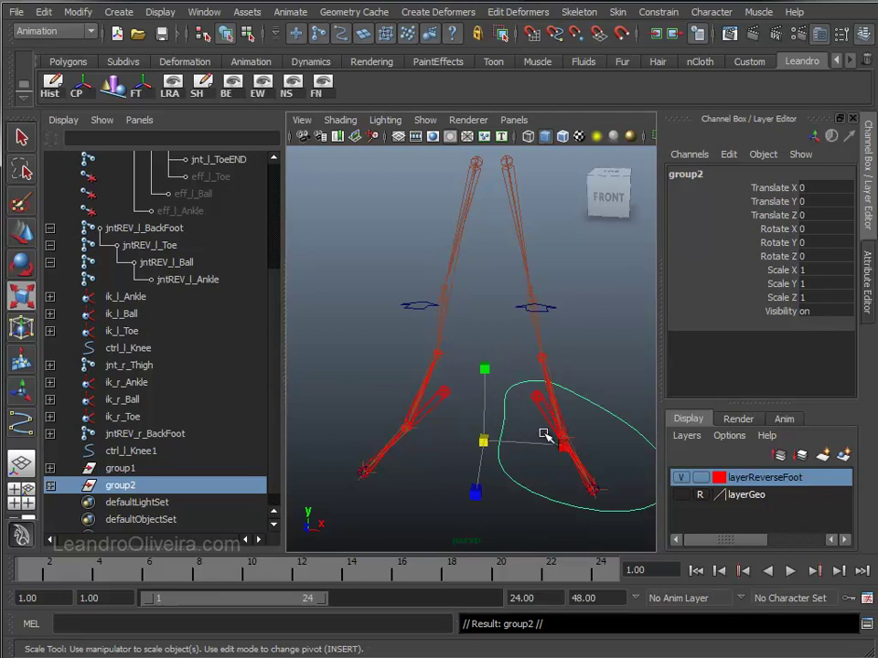
pyautogui.scroll(3, 554, 450)
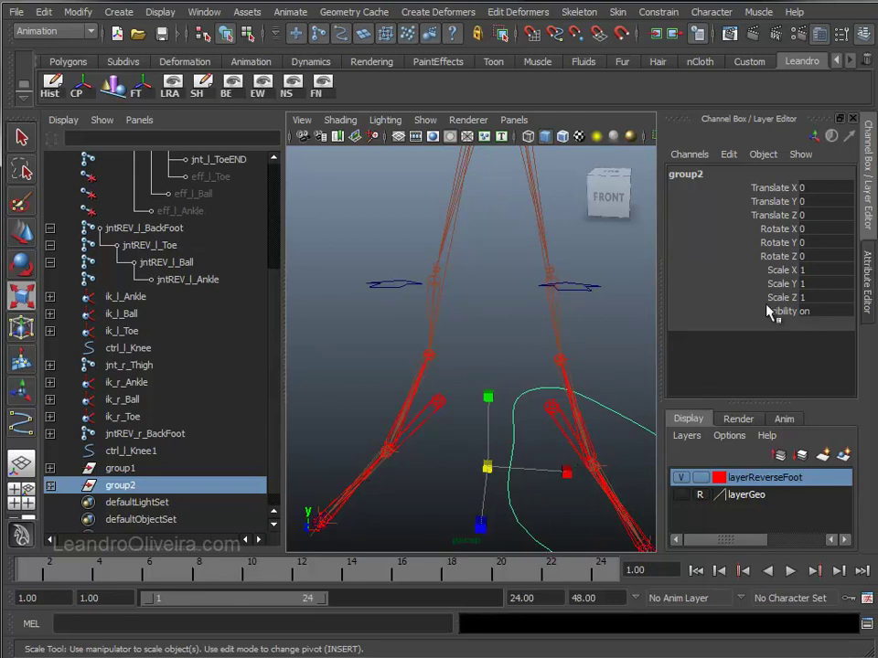
pyautogui.click(801, 270)
pyautogui.write('-1')
pyautogui.press('Return')
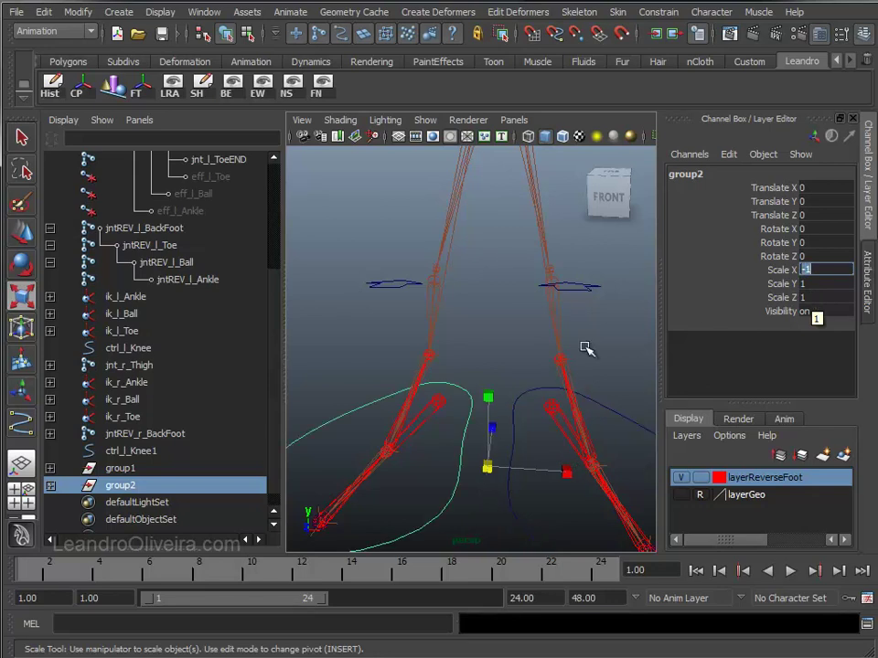
# Expand group2 in the Outliner to reveal its mirrored foot control.
pyautogui.keyDown('alt'); pyautogui.moveTo(485, 458); pyautogui.dragTo(425, 405, button='right'); pyautogui.keyUp('alt')
pyautogui.moveTo(425, 405)
pyautogui.keyDown('alt'); pyautogui.mouseDown()
pyautogui.moveTo(435, 376)
pyautogui.moveTo(441, 392)
pyautogui.mouseUp(); pyautogui.keyUp('alt')
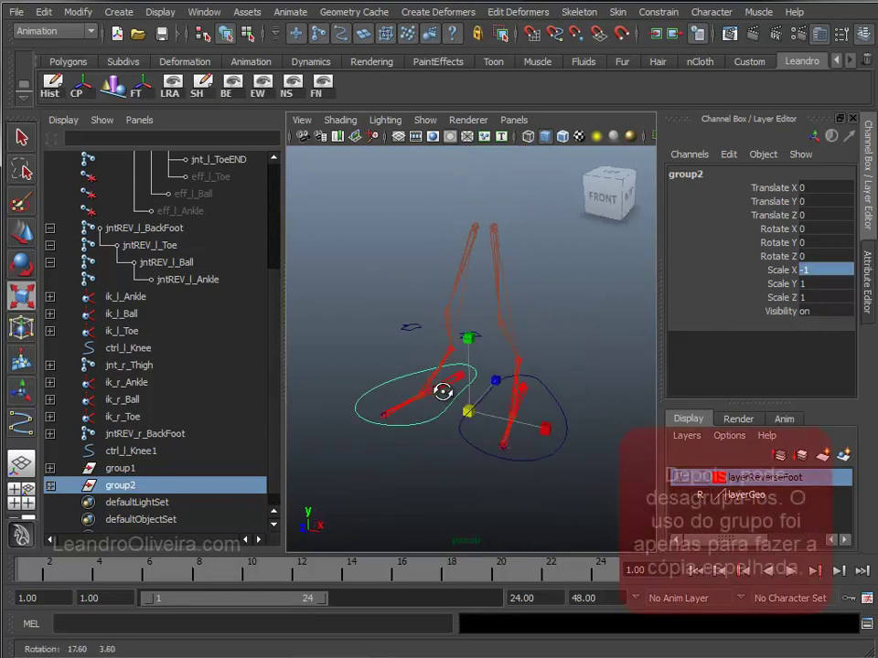
pyautogui.click(50, 485)
# Rename group2's ctrl_l_Foot to ctrl_r_Foot in the Outliner.
pyautogui.click(50, 468)
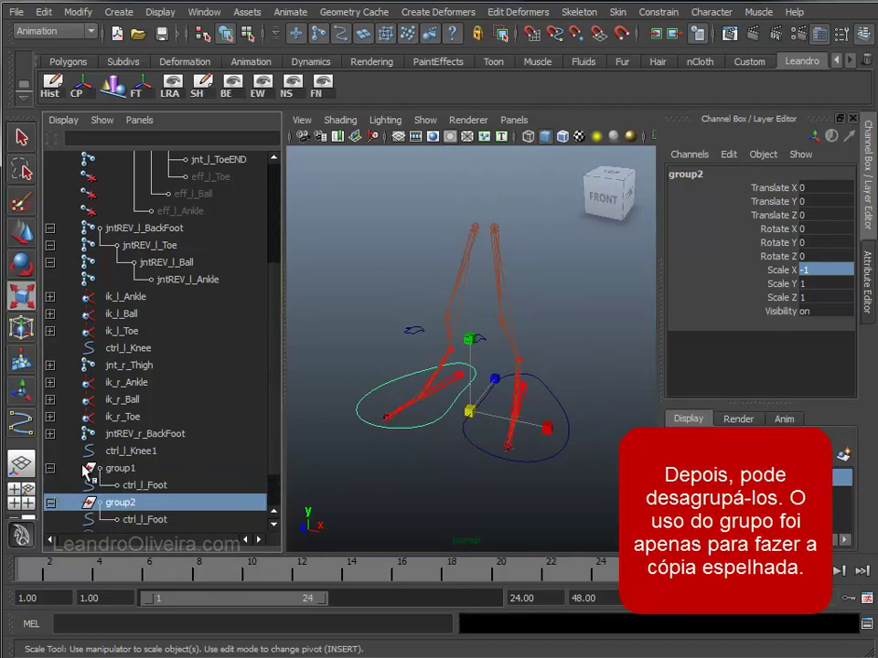
pyautogui.scroll(-1, 123, 467)
pyautogui.moveTo(121, 462); pyautogui.dragTo(136, 437, button='middle')
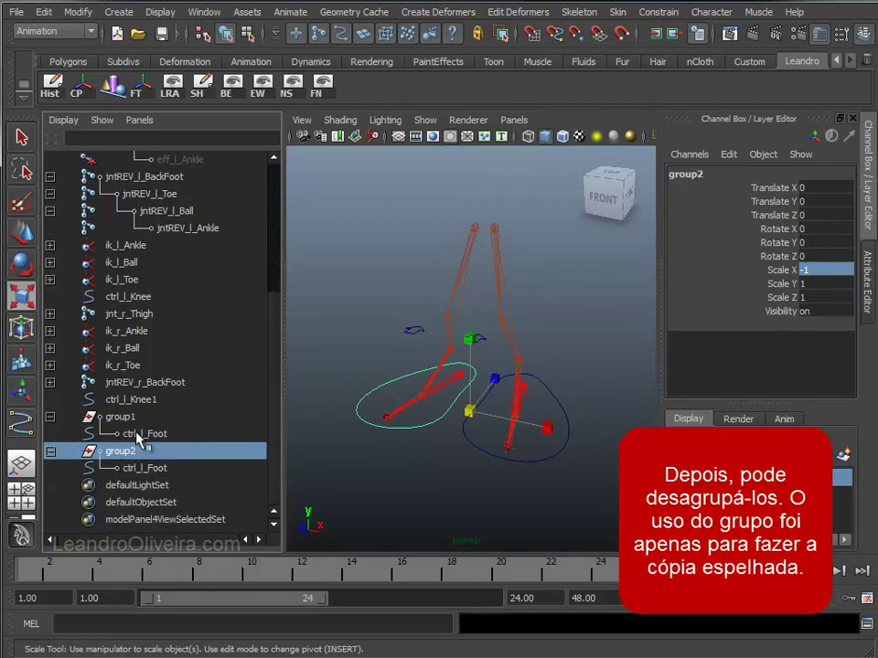
pyautogui.click(138, 435)
pyautogui.click(137, 468)
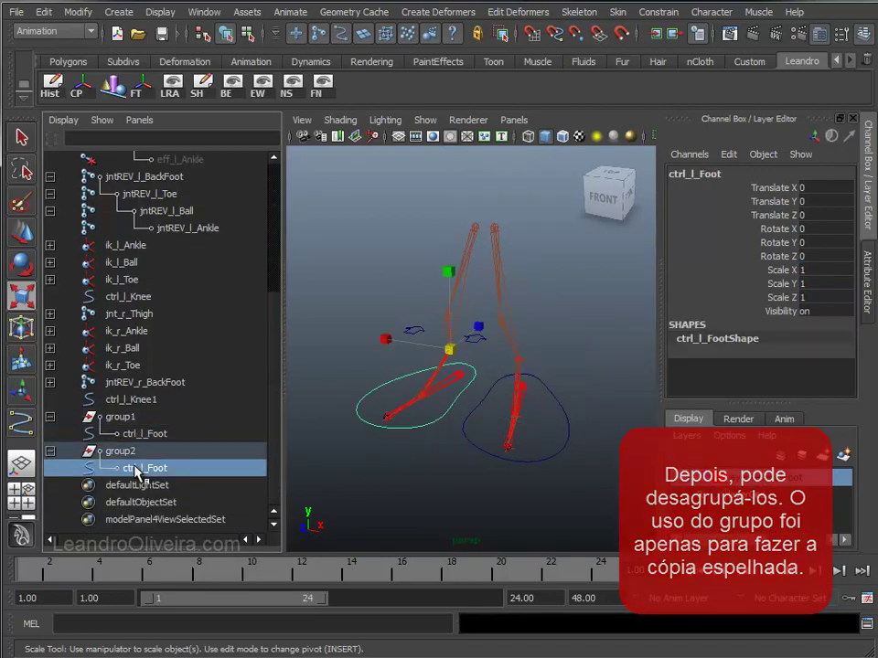
pyautogui.doubleClick(136, 468)
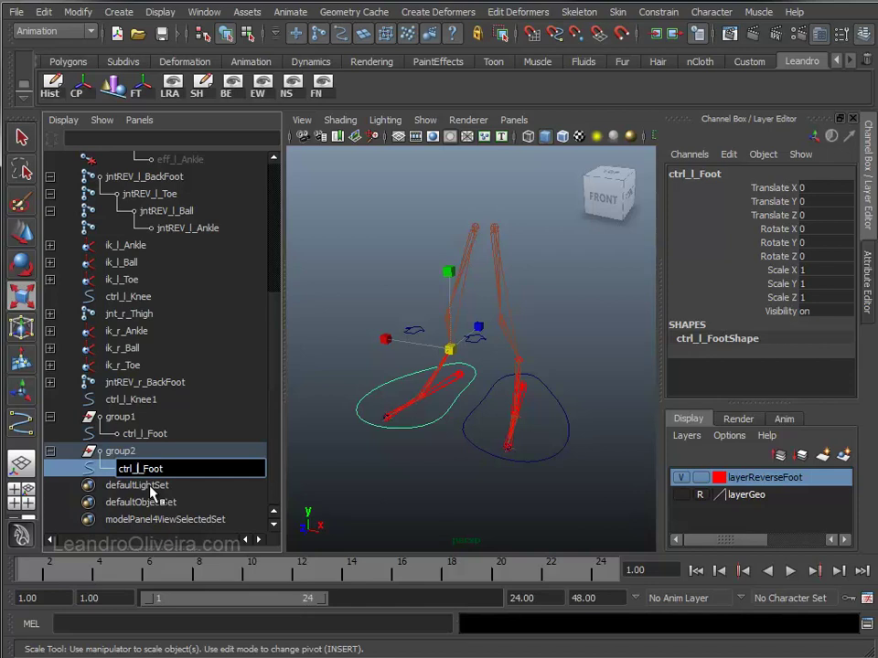
pyautogui.write('r')
pyautogui.press('Return')
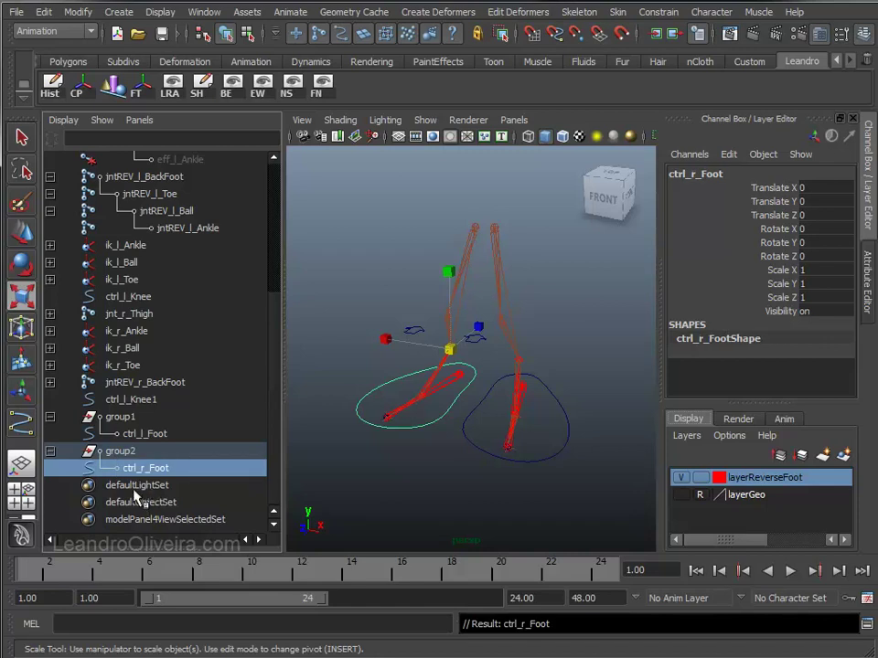
pyautogui.moveTo(137, 474); pyautogui.dragTo(134, 493, button='middle')
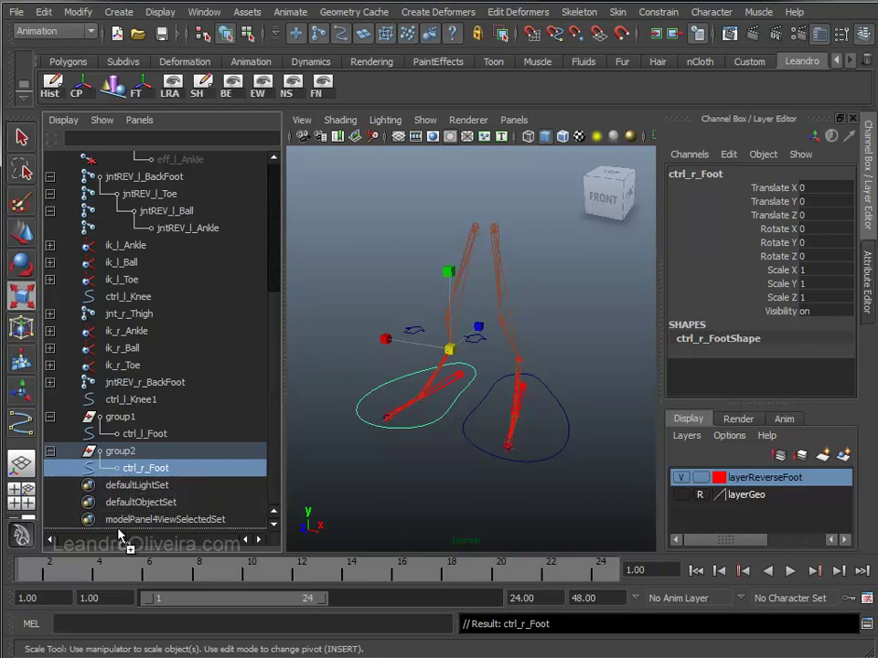
# Ungroup group2 and group1, leaving ctrl_r_Foot and ctrl_l_Foot at top level.
pyautogui.press('Up')
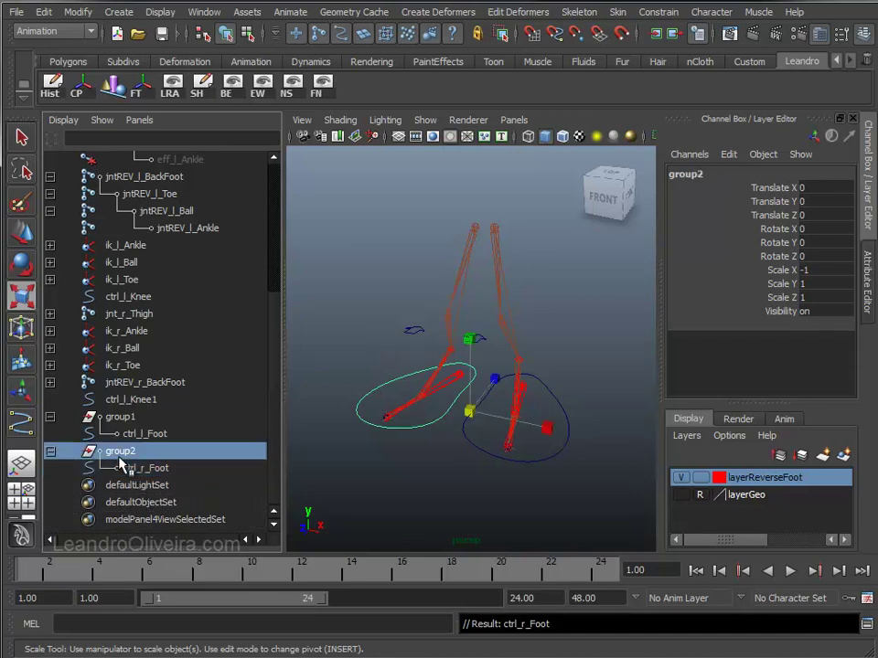
pyautogui.click(43, 12)
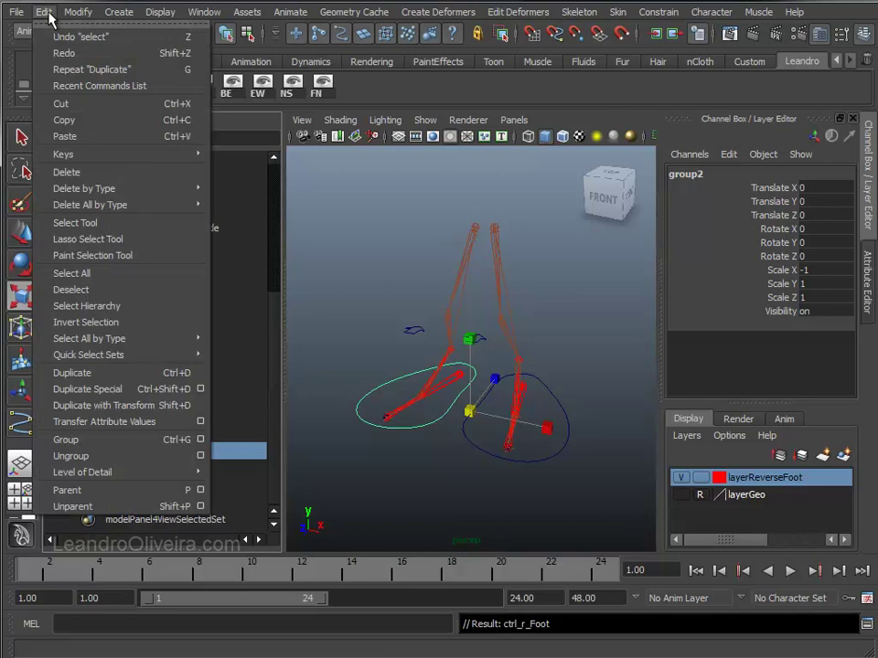
pyautogui.click(85, 460)
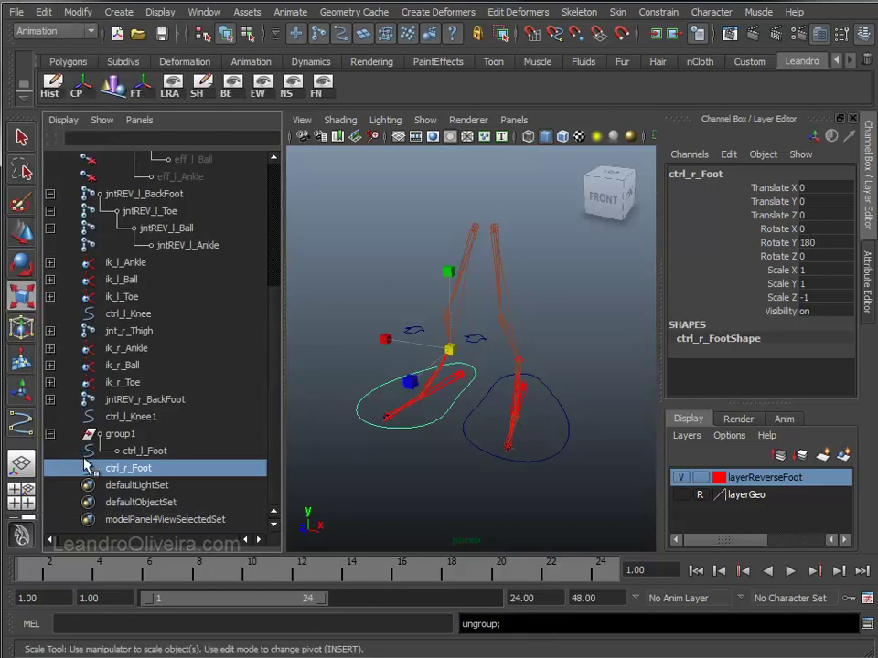
pyautogui.click(107, 436)
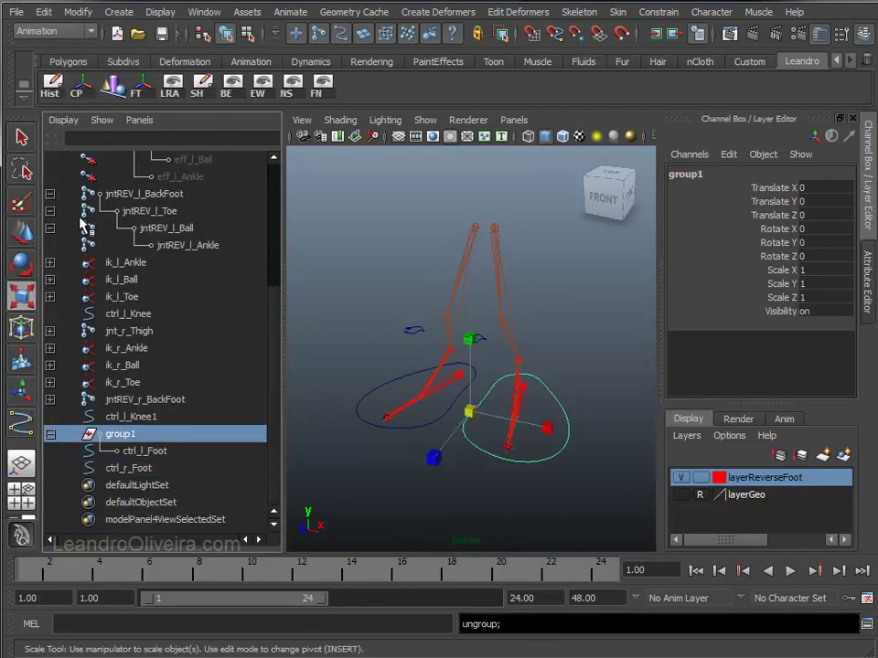
pyautogui.click(43, 12)
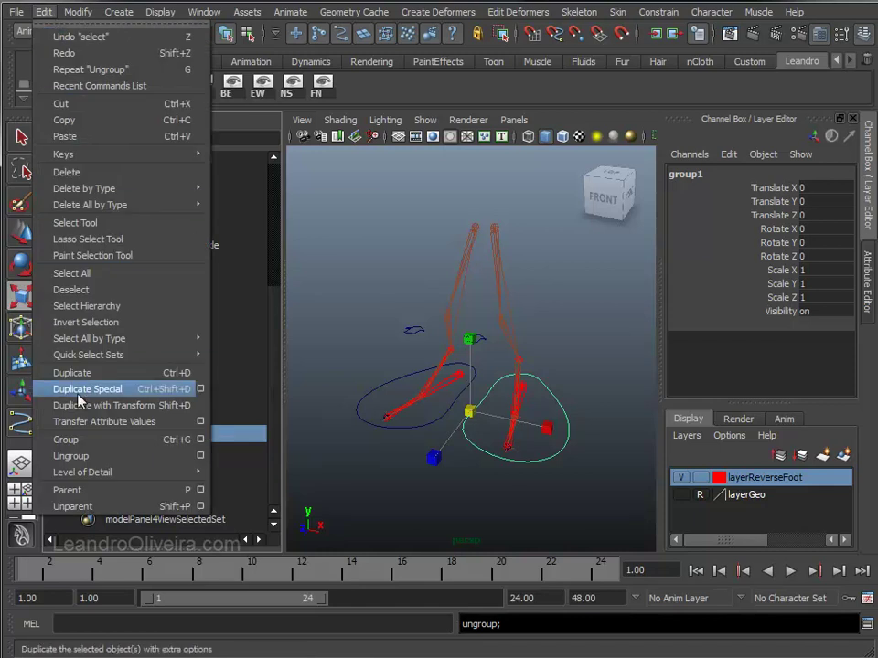
pyautogui.click(73, 455)
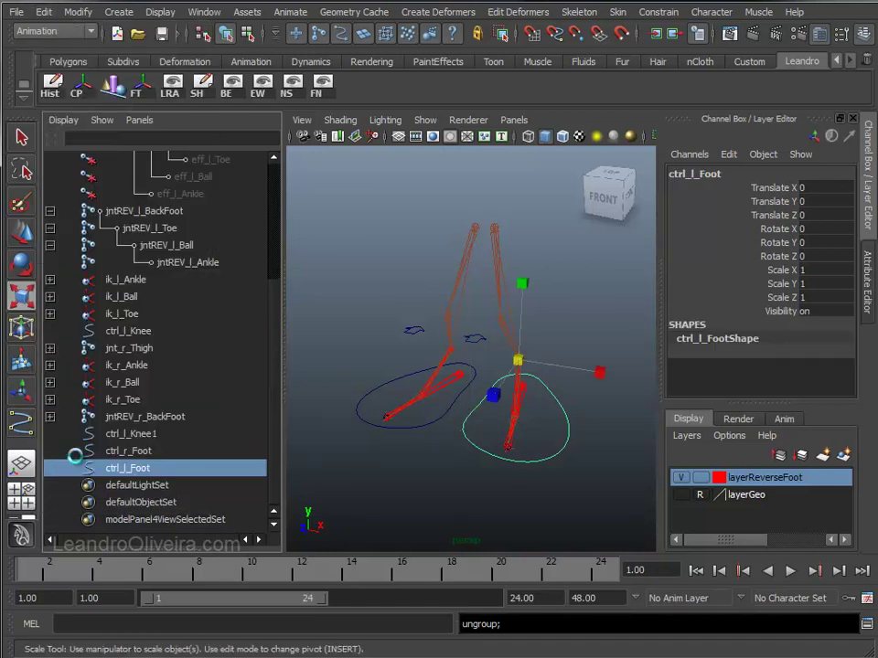
# Rename the duplicated knee control ctrl_l_Knee1 to ctrl_r_Knee.
pyautogui.click(128, 452)
pyautogui.click(140, 472)
pyautogui.click(137, 436)
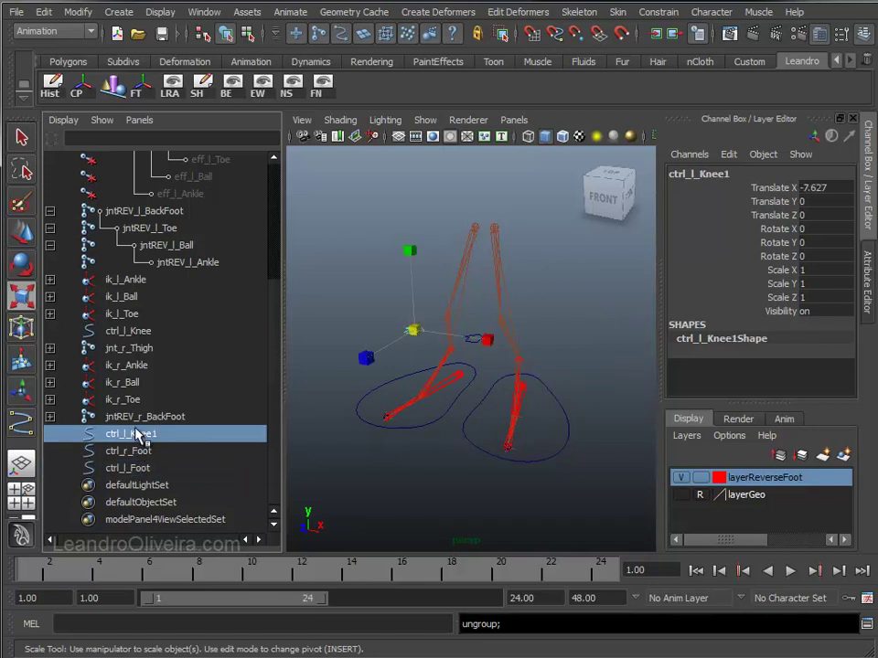
pyautogui.doubleClick(132, 437)
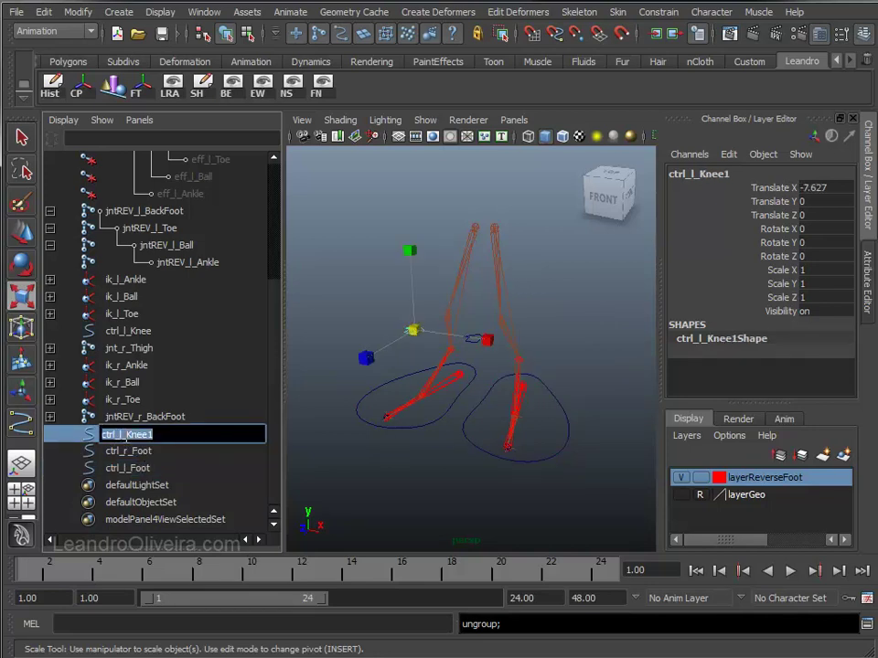
pyautogui.click(126, 436)
pyautogui.write('r')
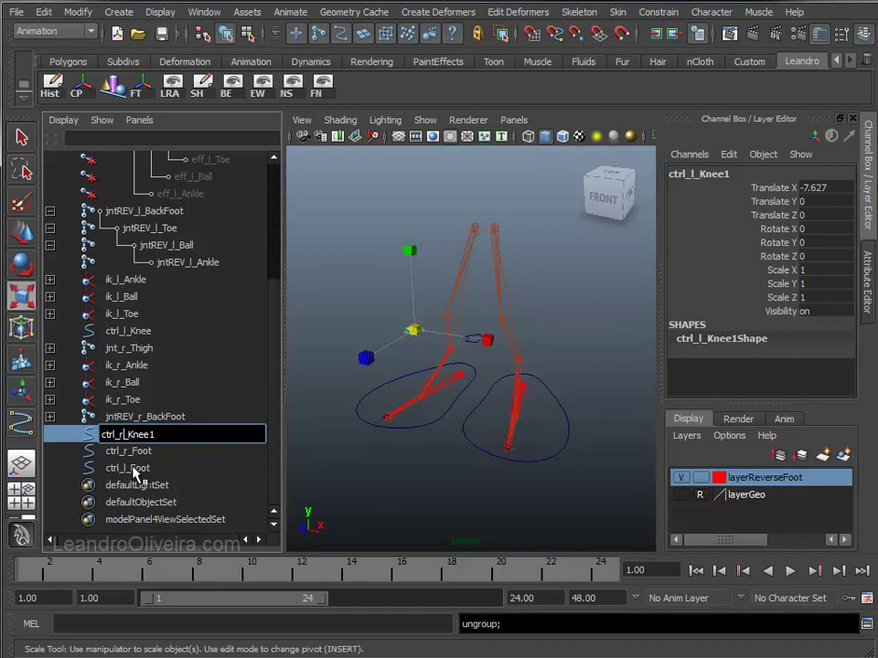
pyautogui.press('Return')
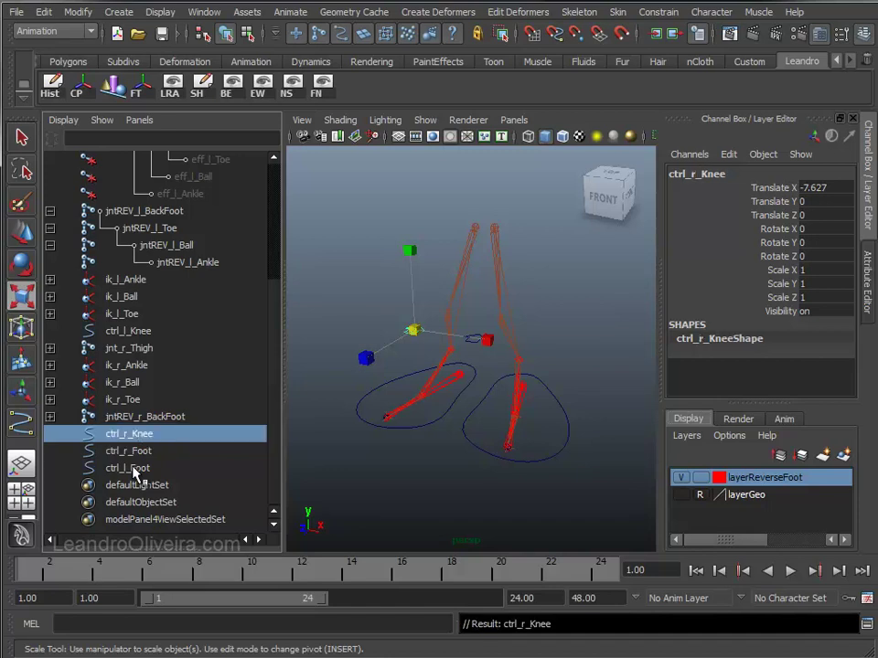
pyautogui.keyDown('alt'); pyautogui.moveTo(392, 358); pyautogui.dragTo(494, 381); pyautogui.keyUp('alt')
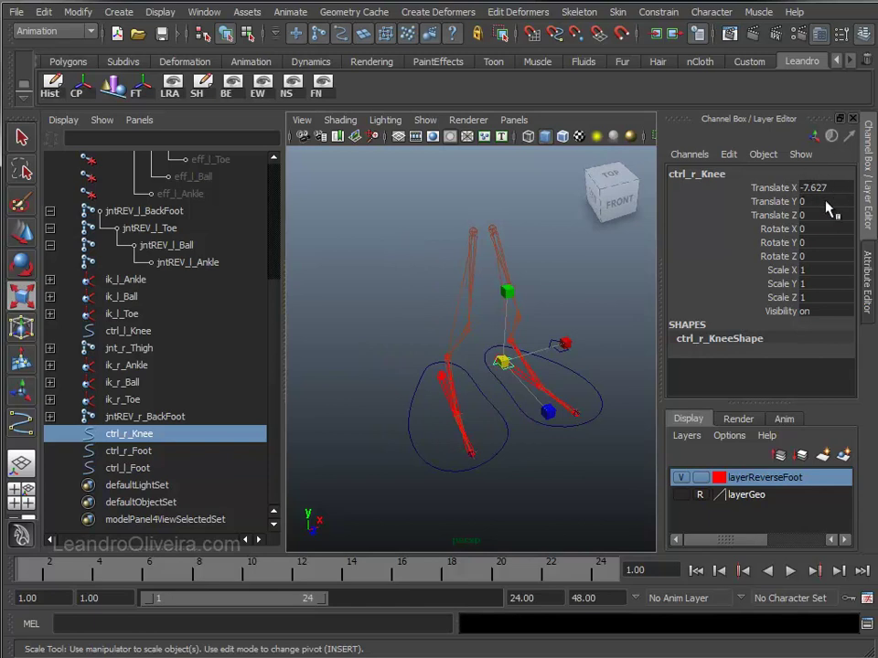
# Freeze transformations on ctrl_r_Knee so Translate X becomes 0.
pyautogui.press('space')
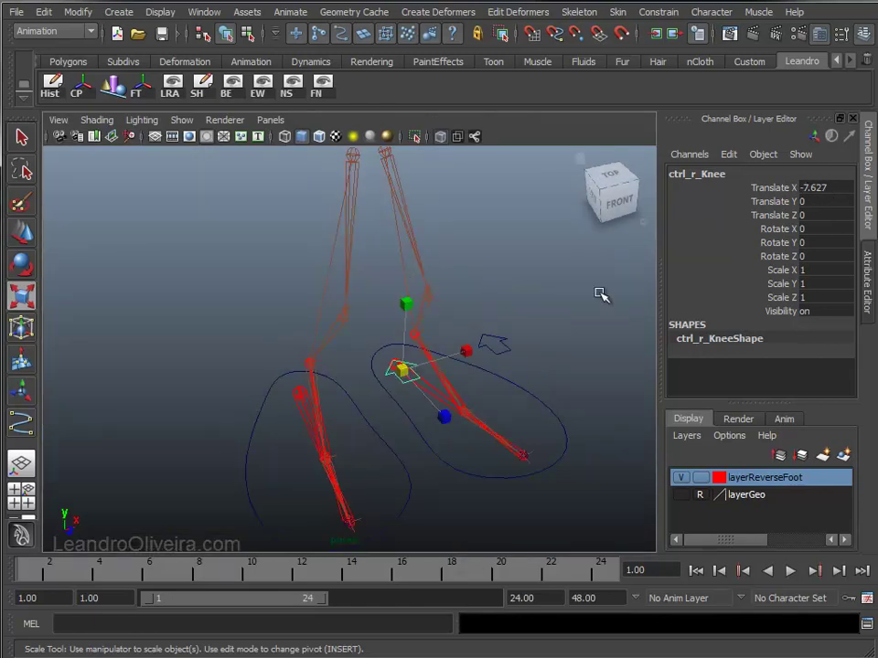
pyautogui.keyDown('alt'); pyautogui.moveTo(601, 295); pyautogui.dragTo(585, 309); pyautogui.keyUp('alt')
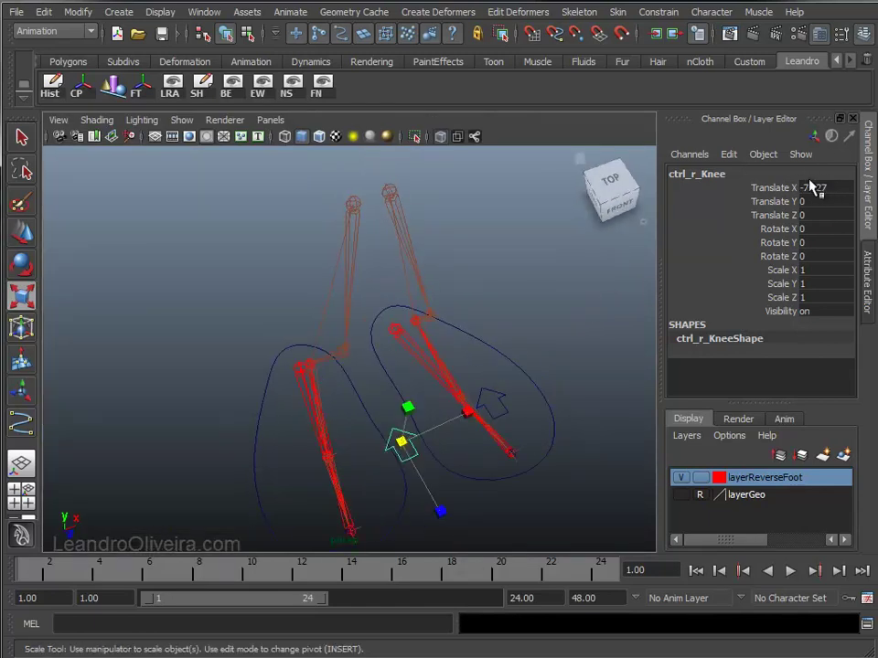
pyautogui.click(43, 13)
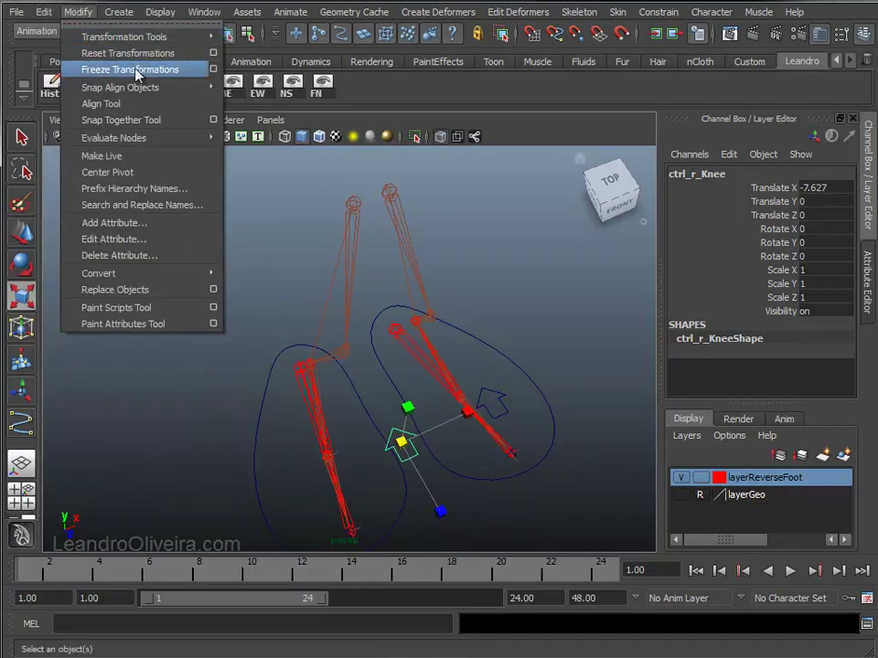
pyautogui.click(131, 70)
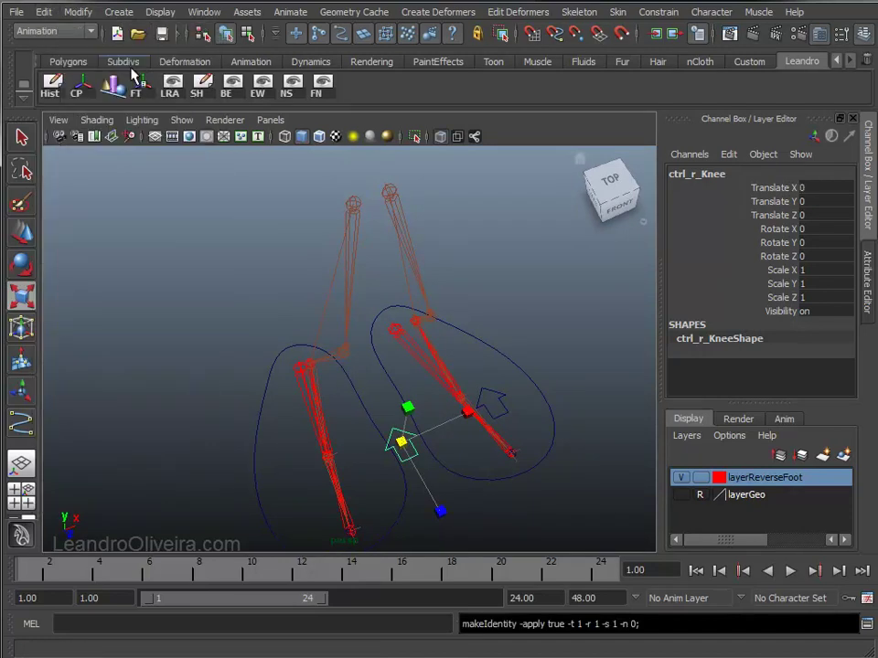
# Freeze transformations on ctrl_r_Foot, resetting Rotate Y to 0 and Scale Z to 1.
pyautogui.press('q')
pyautogui.click(271, 383)
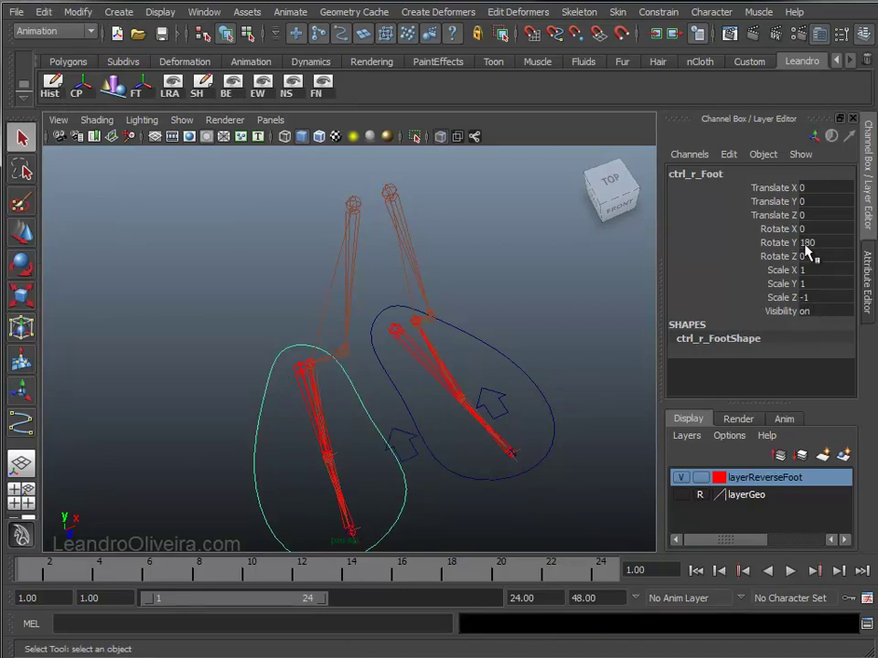
pyautogui.click(78, 13)
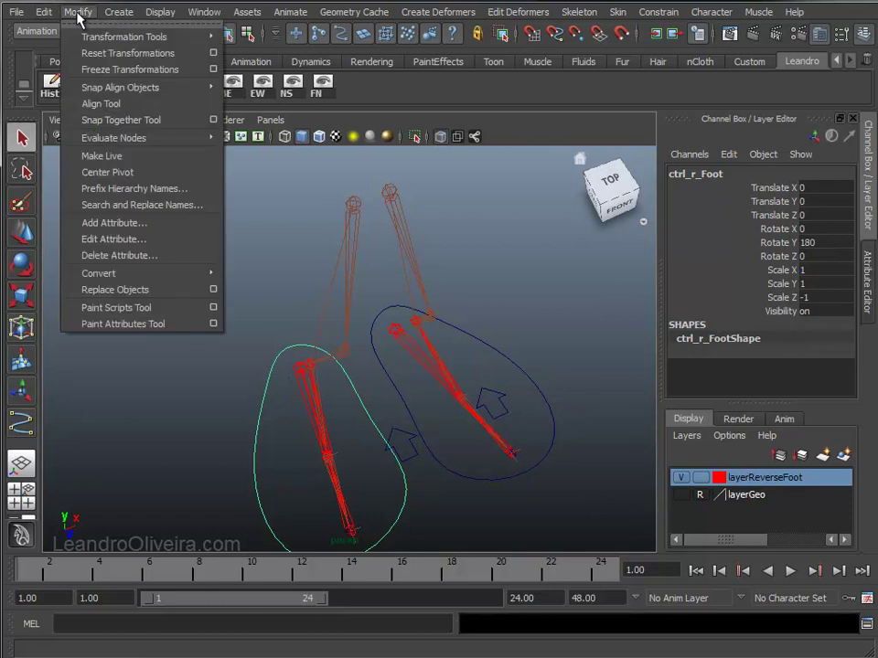
pyautogui.click(146, 70)
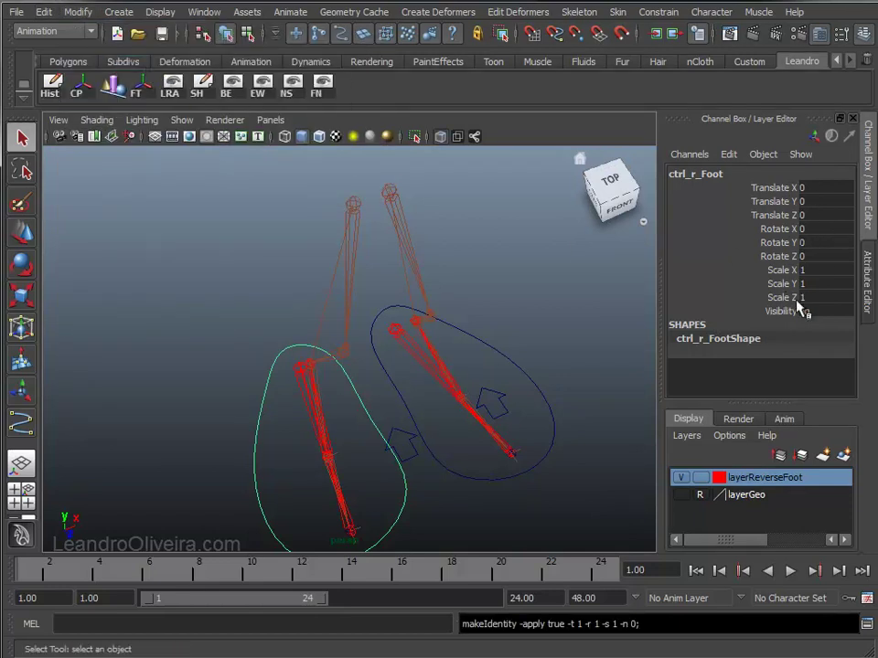
pyautogui.moveTo(492, 384)
pyautogui.keyDown('alt'); pyautogui.mouseDown()
pyautogui.moveTo(530, 415)
pyautogui.moveTo(450, 381)
pyautogui.moveTo(324, 372)
pyautogui.mouseUp(); pyautogui.keyUp('alt')
pyautogui.click(479, 343)
pyautogui.moveTo(479, 343)
pyautogui.keyDown('alt'); pyautogui.mouseDown()
pyautogui.moveTo(455, 340)
pyautogui.moveTo(509, 319)
pyautogui.moveTo(524, 379)
pyautogui.moveTo(535, 377)
pyautogui.mouseUp(); pyautogui.keyUp('alt')
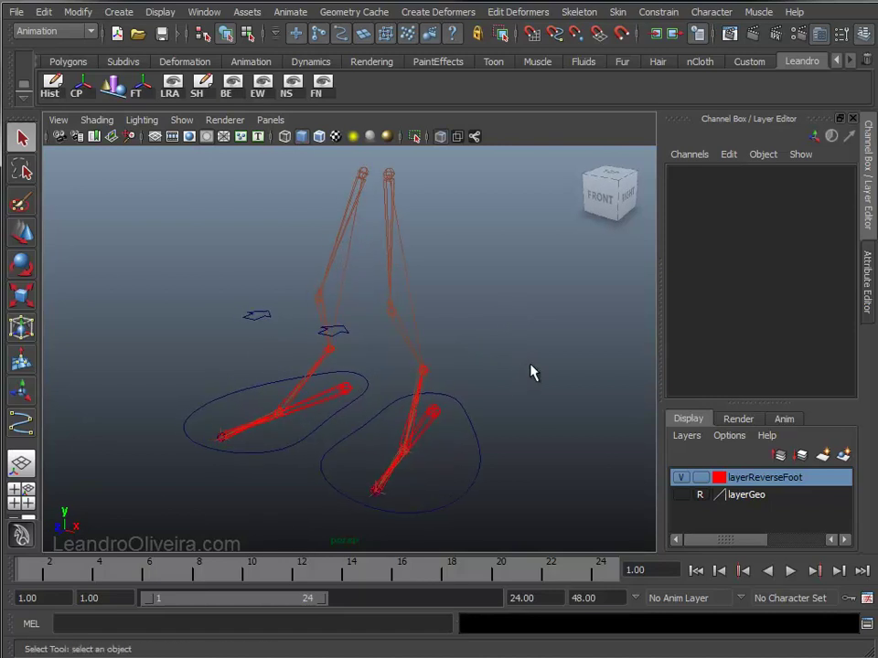